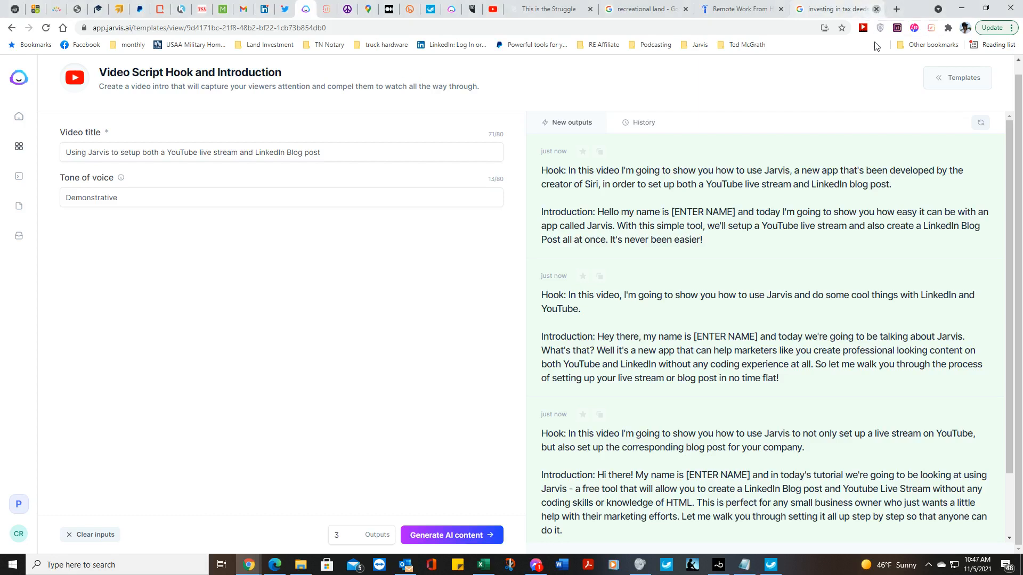
- Close the browser tabs for the tax deed investing search, the remote work page and the recreational land search
click(876, 9)
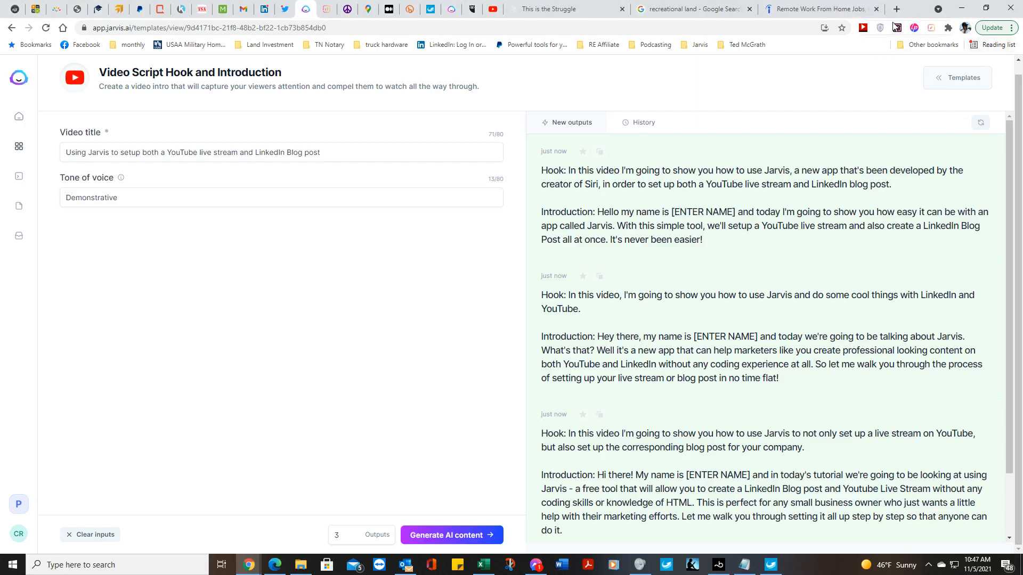
click(876, 9)
click(750, 9)
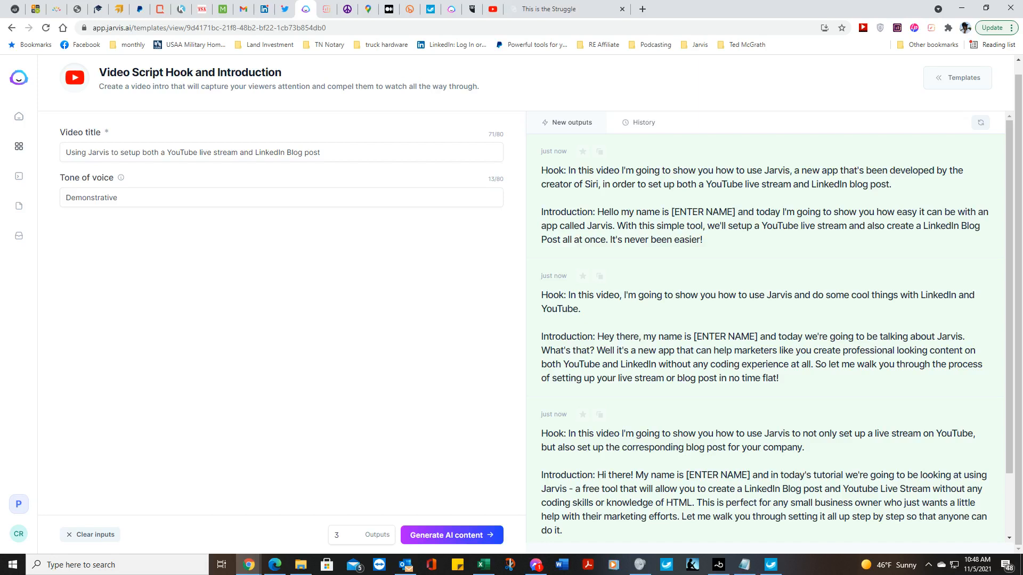
drag(1022, 53, 803, 6)
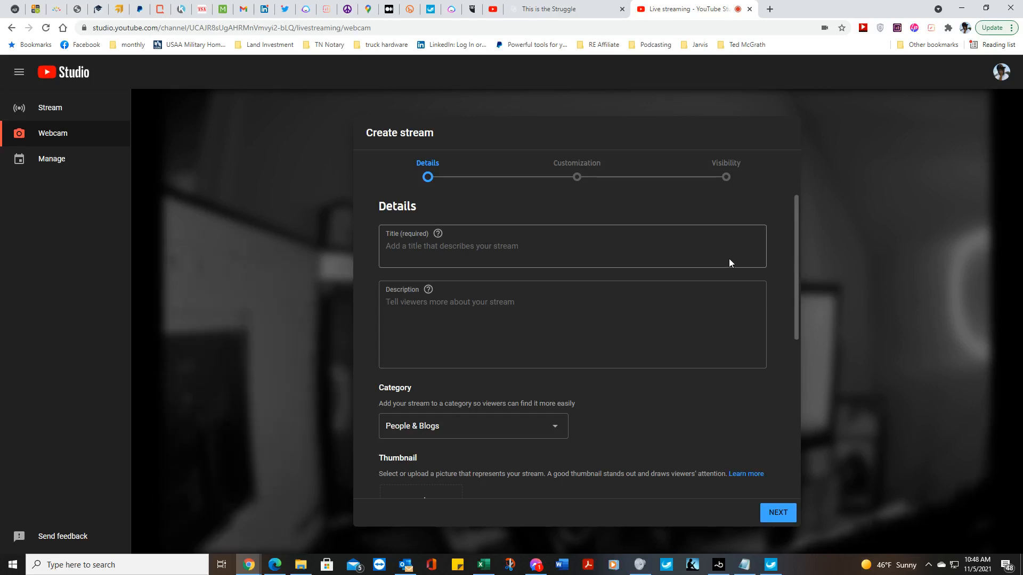
click(451, 303)
right_click(451, 302)
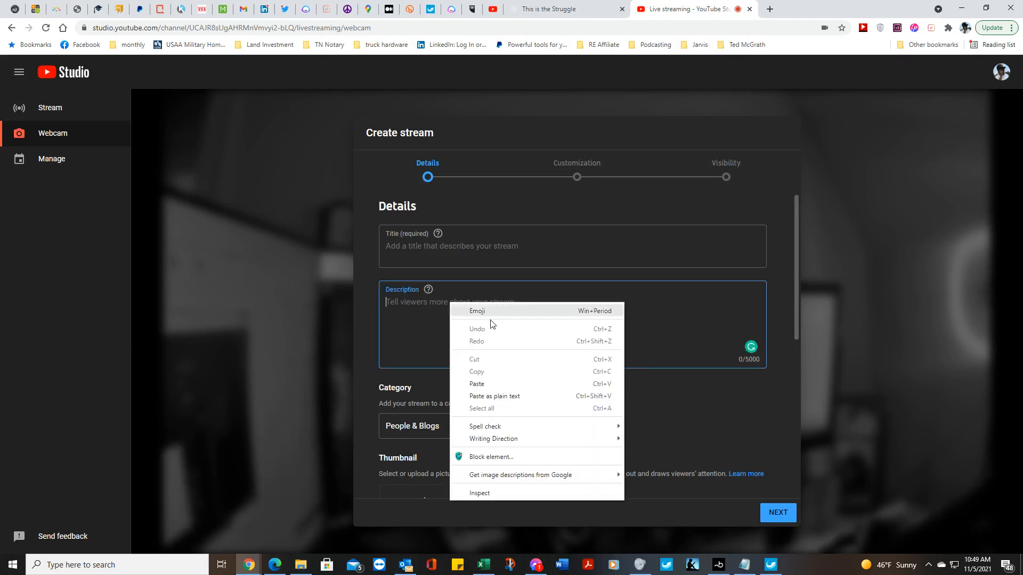
click(476, 384)
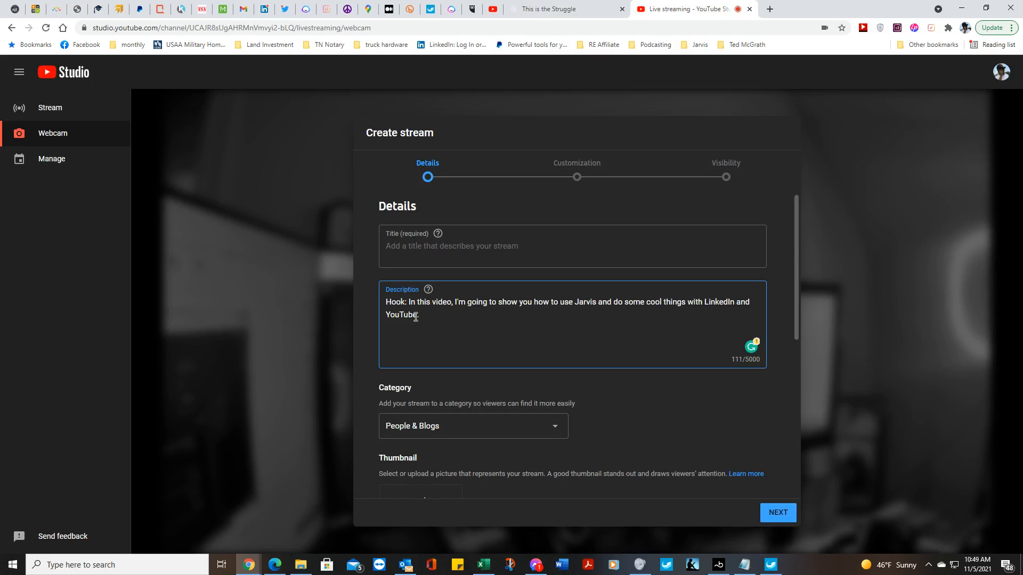
drag(420, 318, 388, 305)
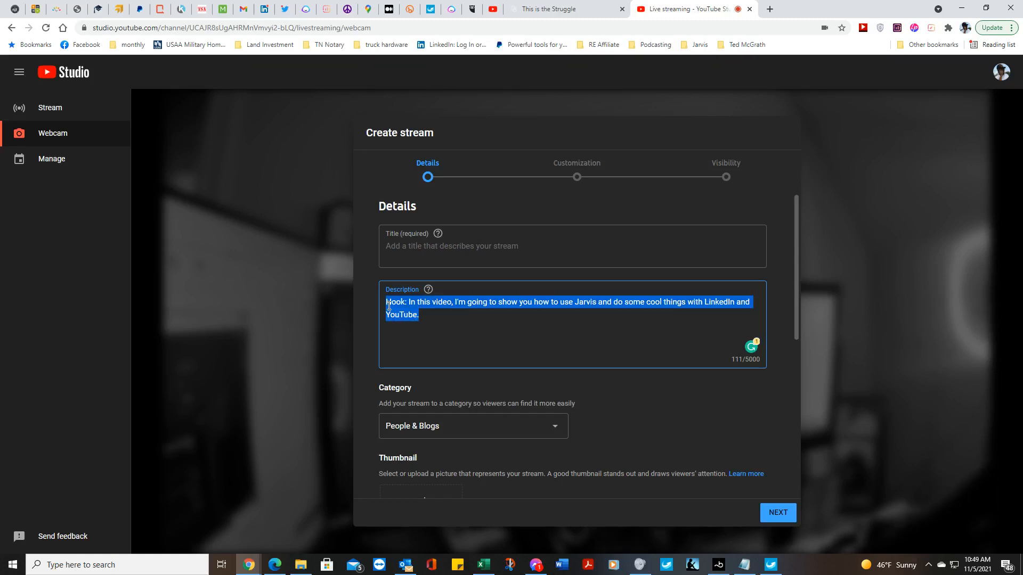
key(BackSpace)
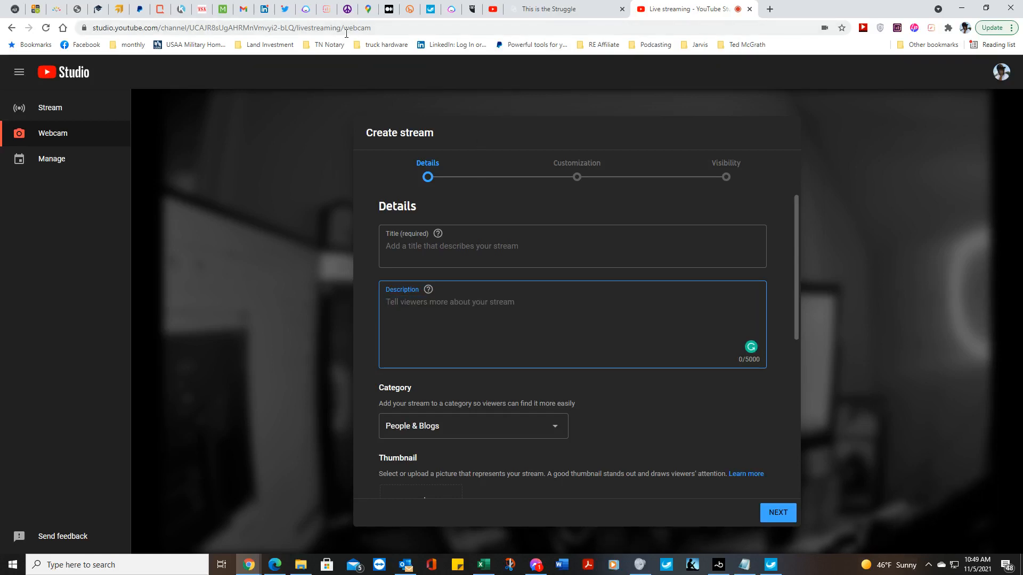
- Copy the second generated hook and introduction from Jarvis and paste it into the YouTube stream's description
click(309, 13)
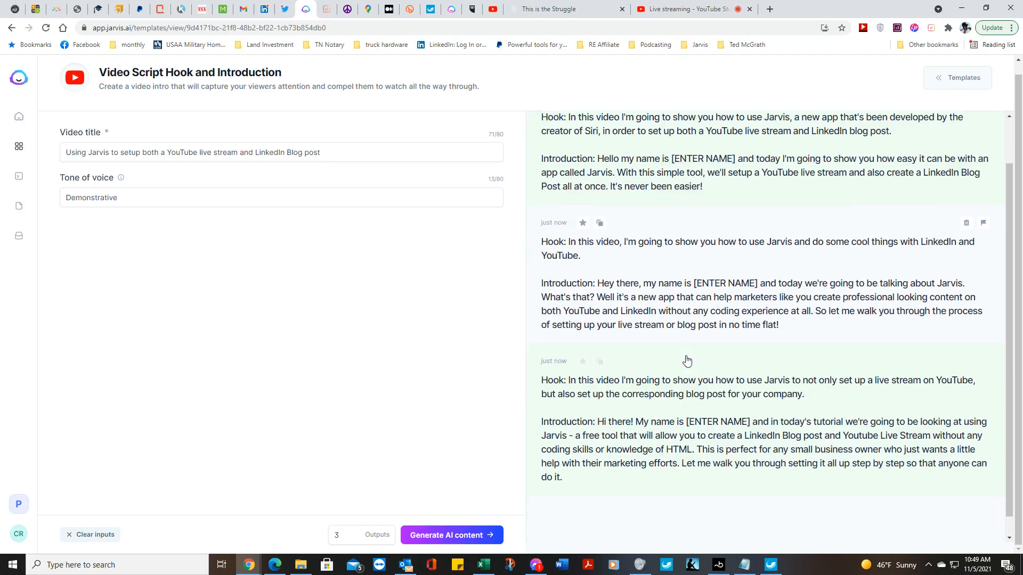
scroll(687, 362, down, 1)
click(600, 224)
scroll(652, 287, up, 1)
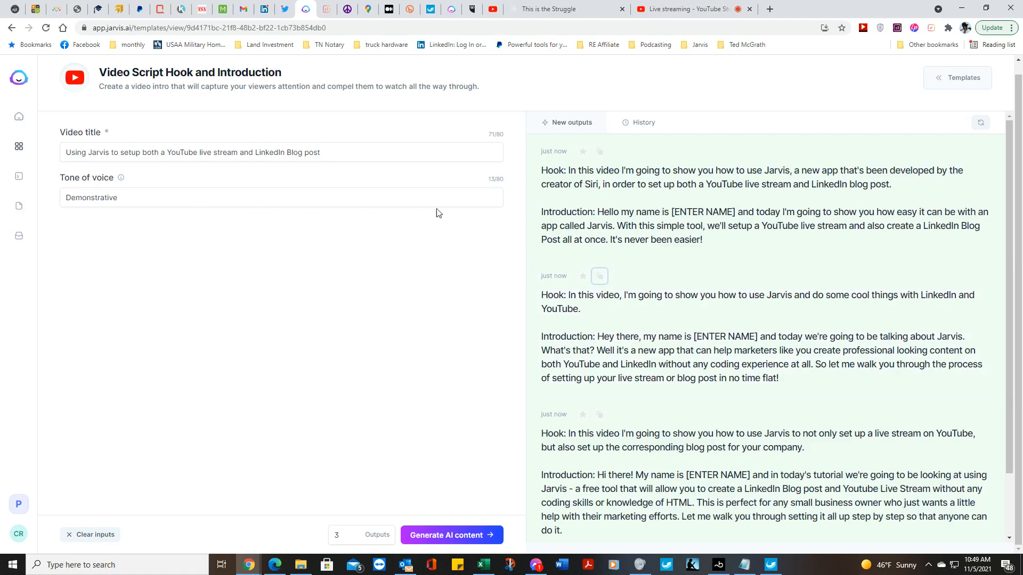
click(685, 10)
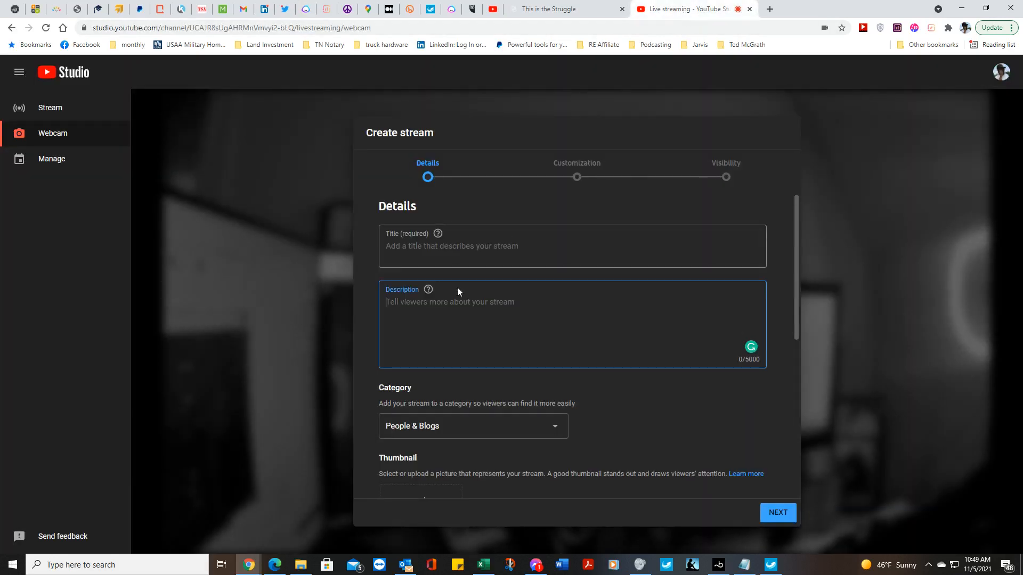
right_click(455, 306)
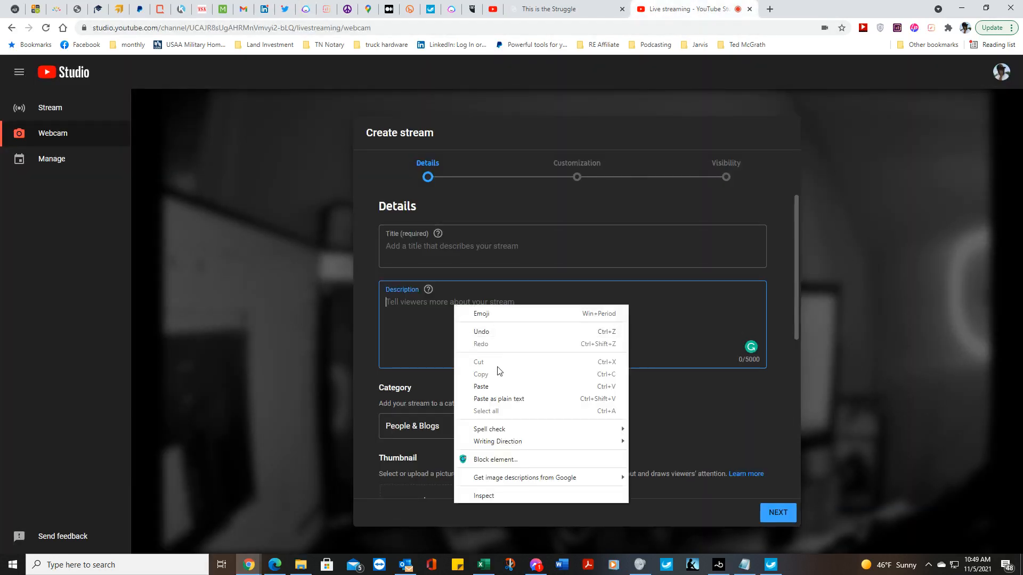
click(500, 382)
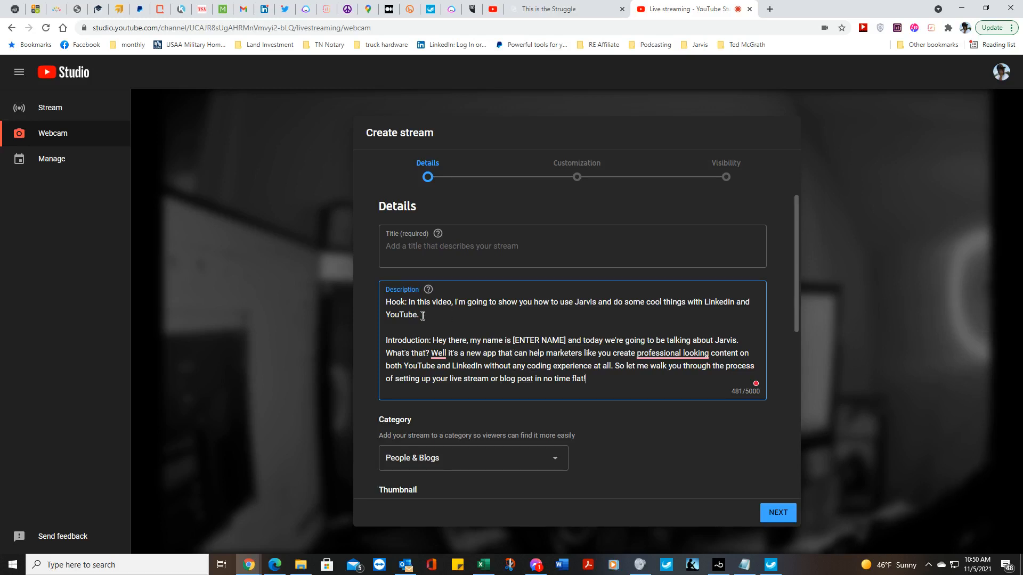
- Copy the hook sentence from the description into the stream's title
drag(423, 315, 387, 308)
right_click(387, 308)
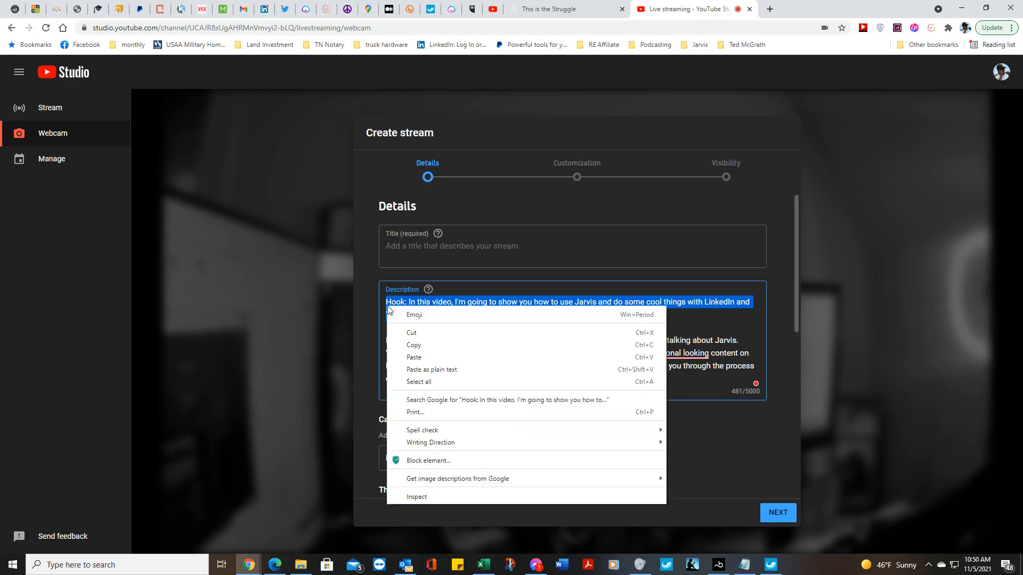
click(425, 350)
click(415, 241)
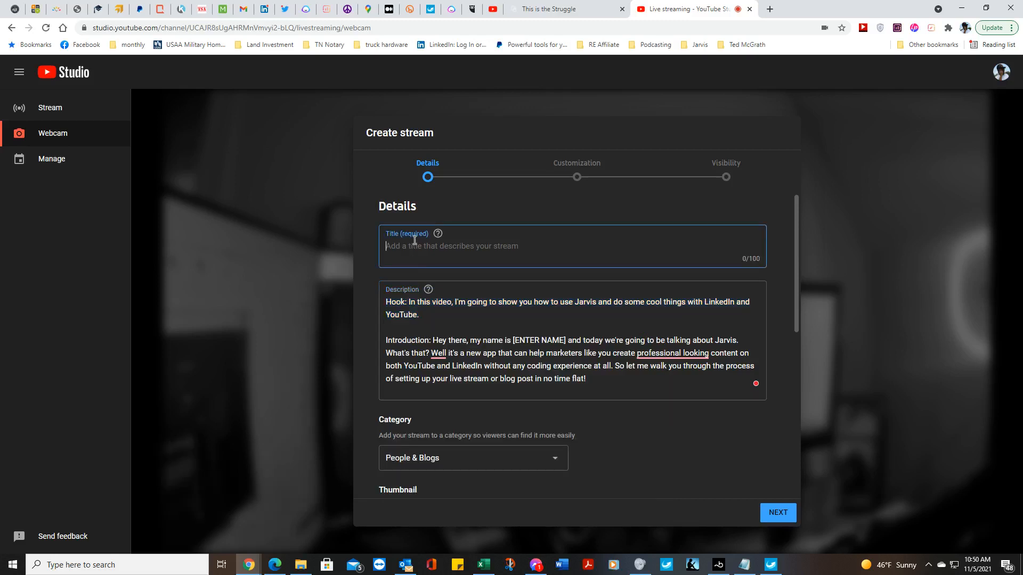
right_click(414, 241)
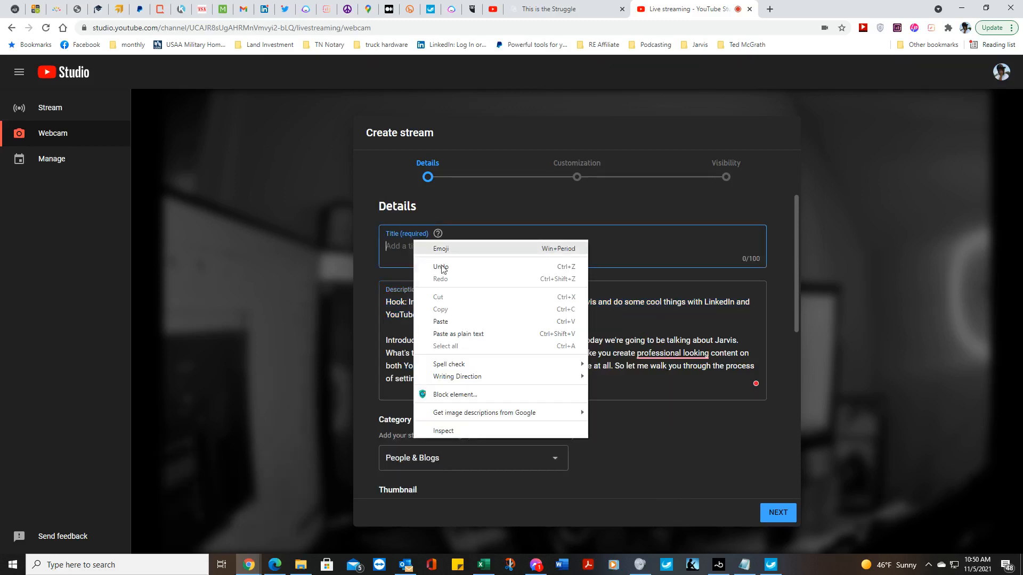
click(442, 322)
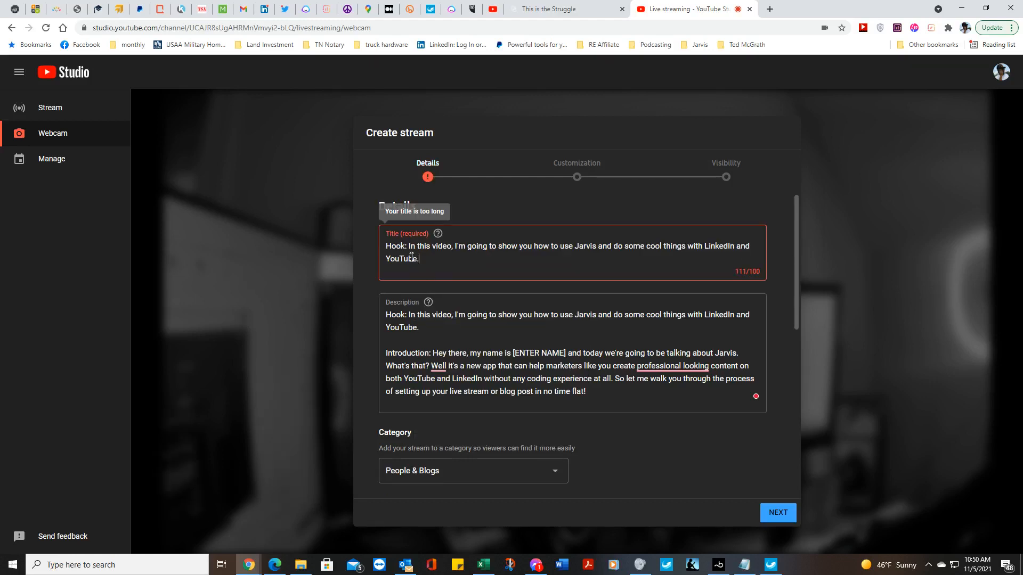
- Remove the "Hook:" label from the title and reword "how to use Jarvis" as "how I use Jarvis"
drag(409, 246, 381, 253)
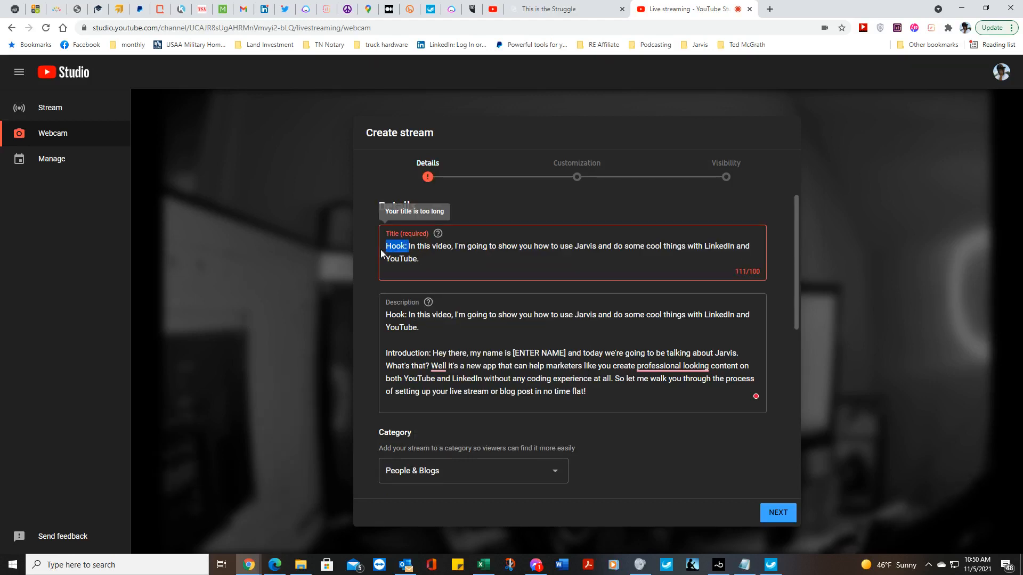
key(BackSpace)
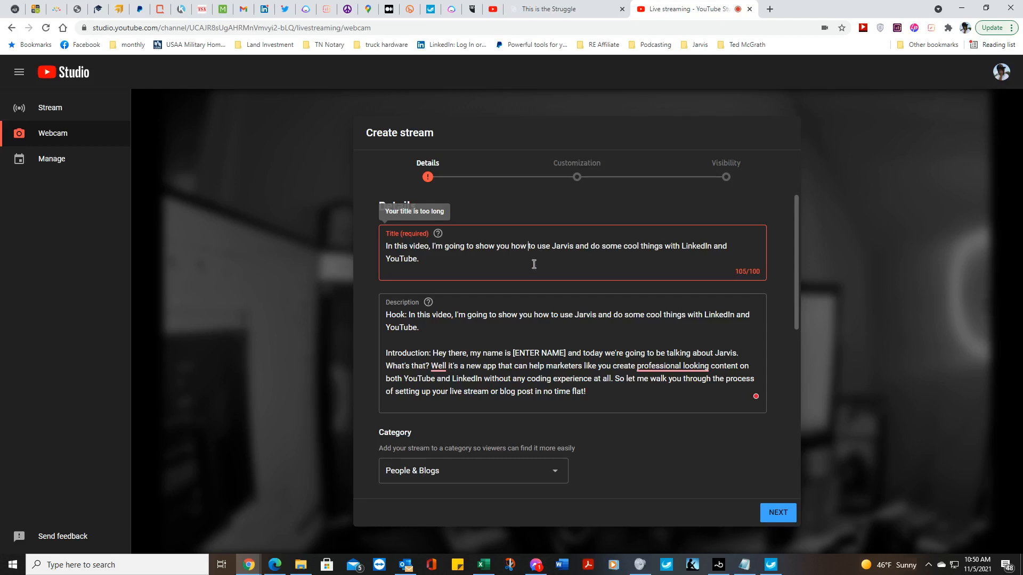
key(BackSpace)
key(BackSpace)
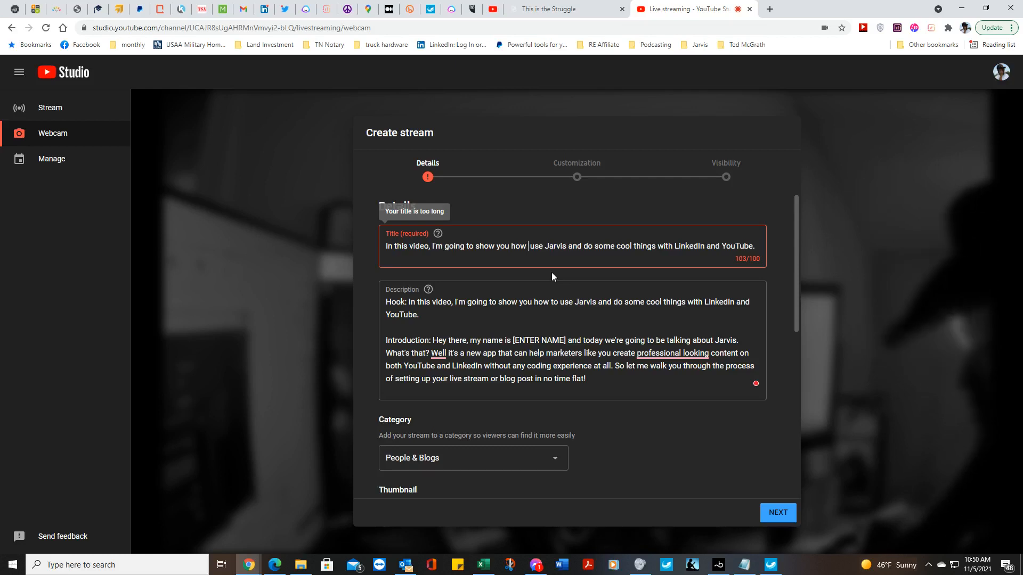
text(I)
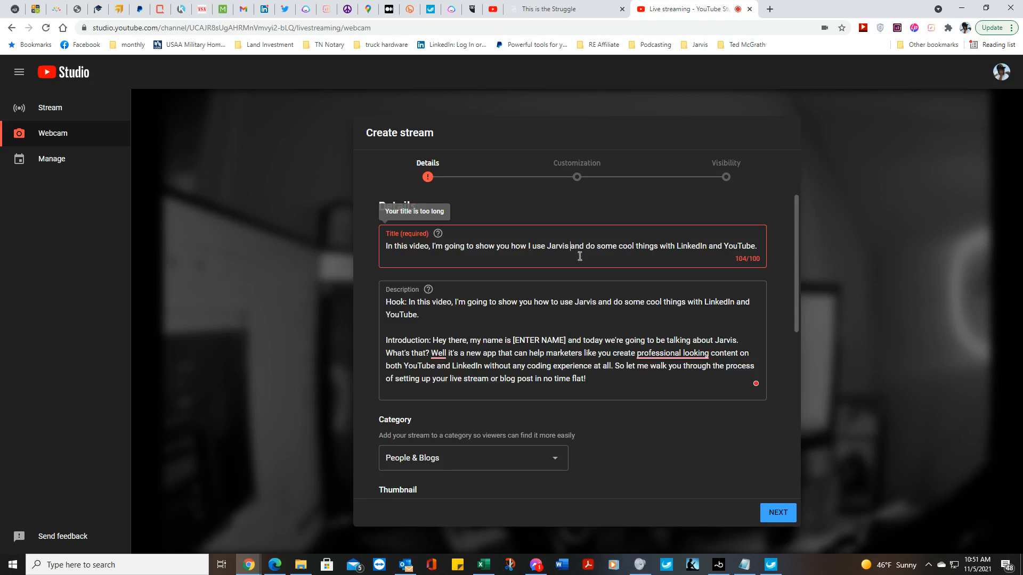
- Shorten the title to "In this video, I'm going to show you how I use Jarvis with LinkedIn and YouTube."
key(BackSpace)
key(BackSpace)
key(BackSpace)
key(BackSpace)
key(BackSpace)
key(BackSpace)
key(BackSpace)
key(BackSpace)
key(BackSpace)
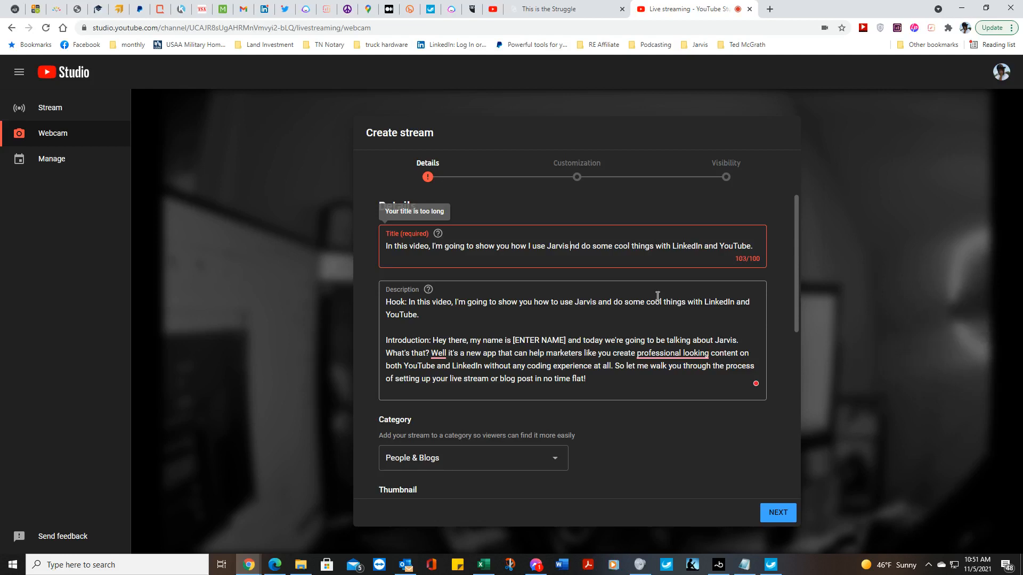
key(Delete)
key(Delete)
key(Delete)
key(Delete)
key(Delete)
key(Delete)
key(Delete)
key(Delete)
key(Delete)
key(Delete)
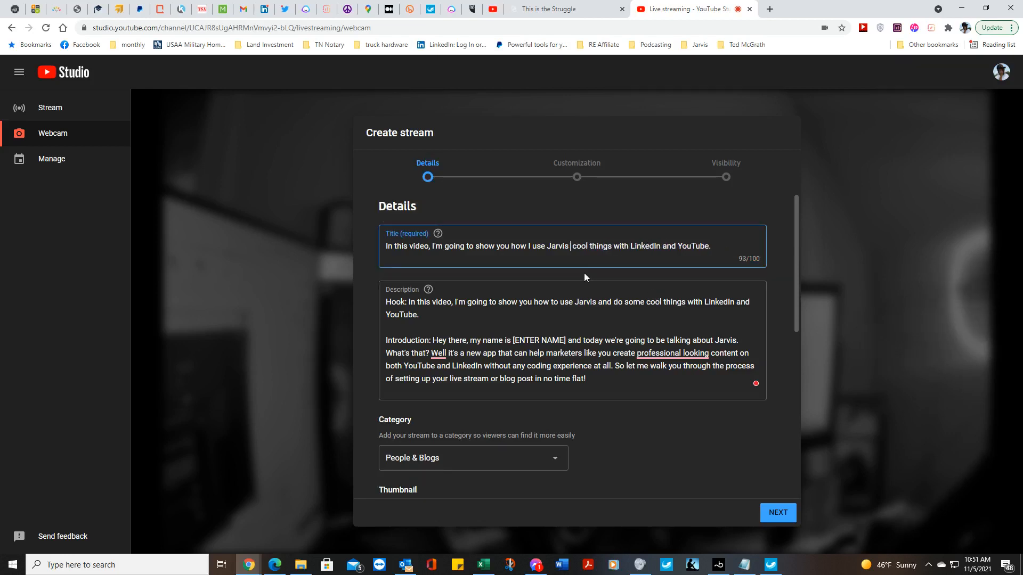
key(Delete)
key(Delete)
key(Delete)
key(Delete)
key(Delete)
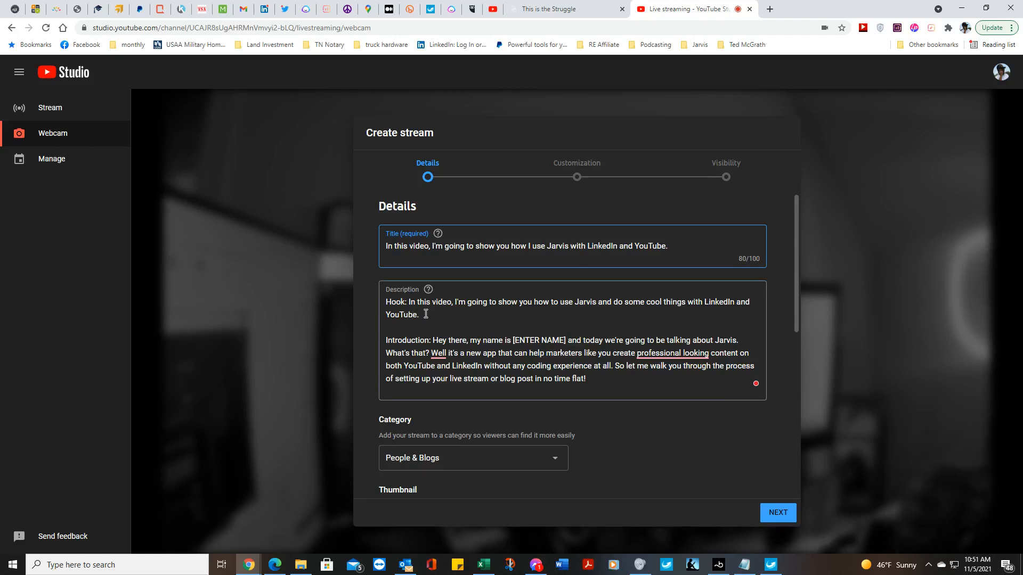
- Delete the hook sentence, the blank lines after it and the "Introduction:" label from the description
drag(426, 313, 373, 298)
key(BackSpace)
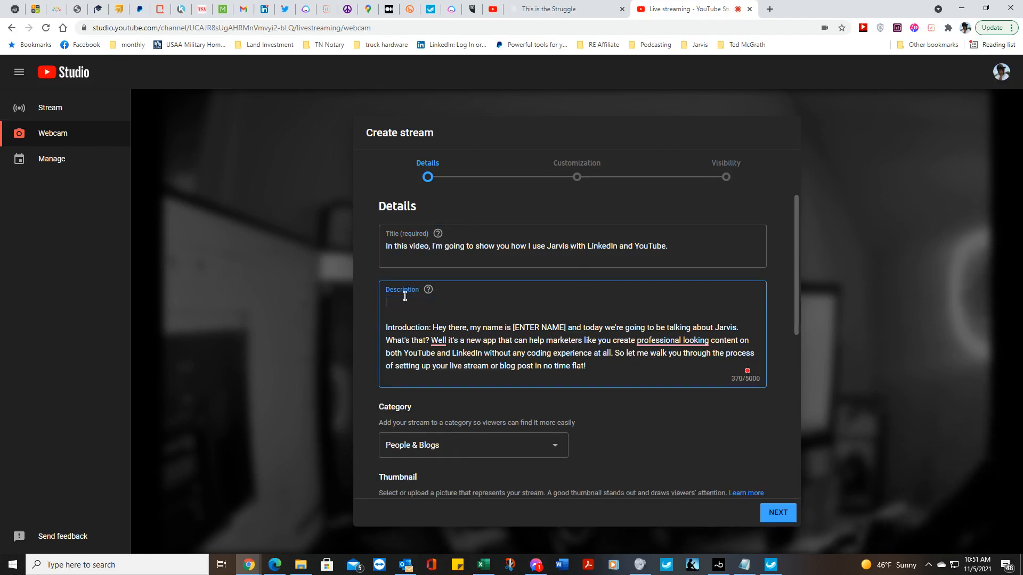
key(Delete)
key(Delete)
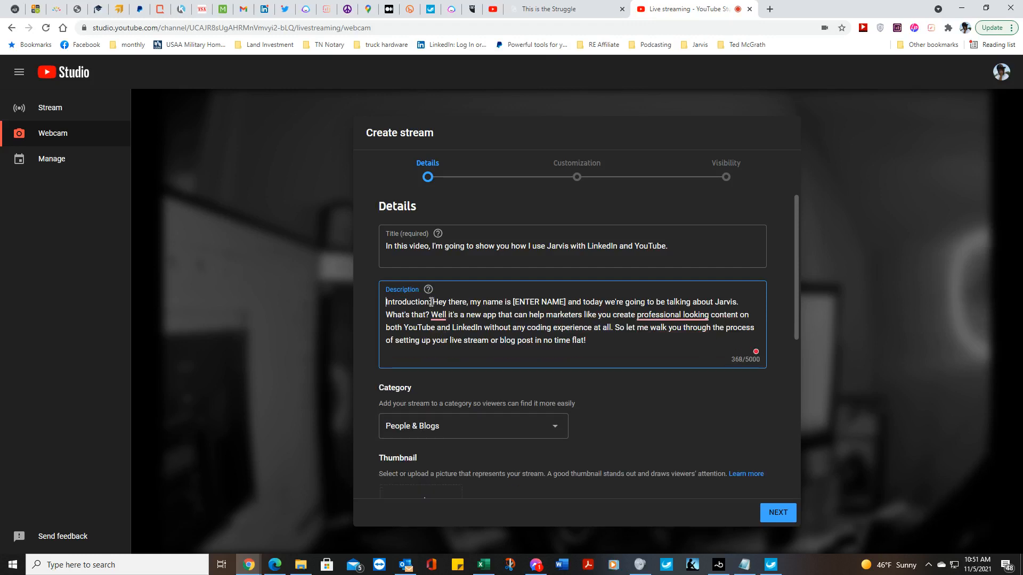
drag(432, 302, 388, 307)
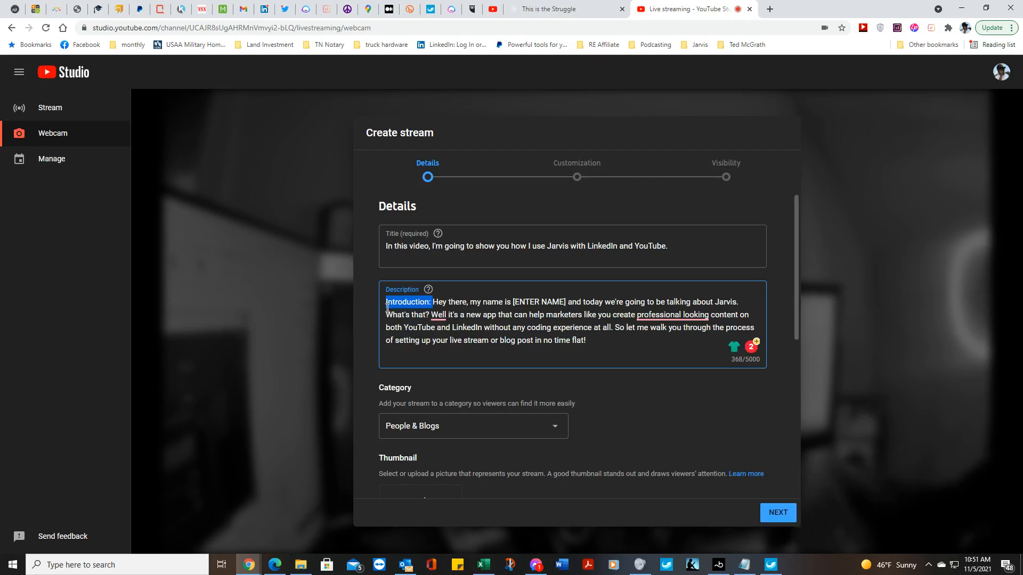
key(BackSpace)
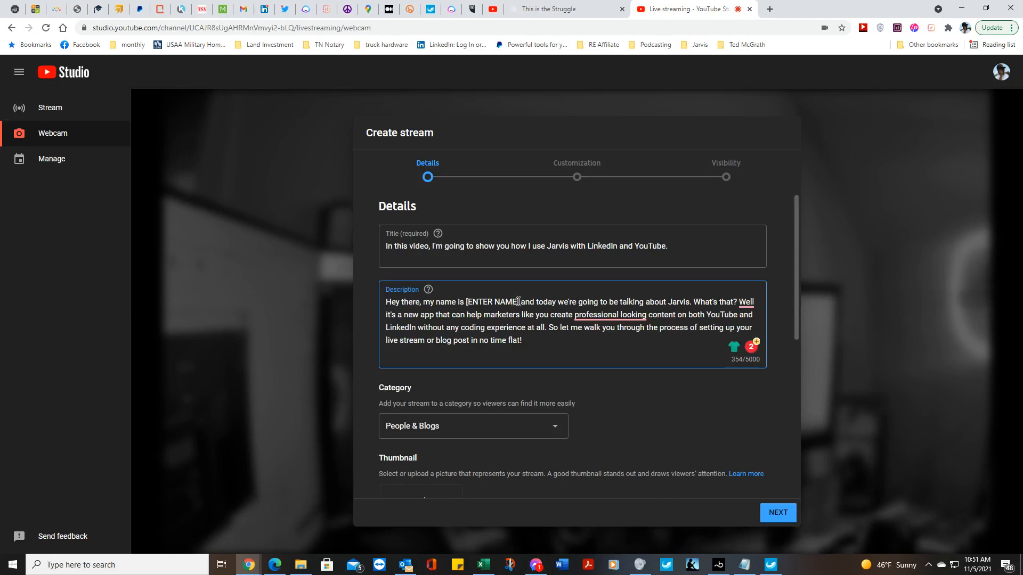
- Remove "my name is [ENTER NAME] and" so the description opens with "Hey there, today we're going to be talking about Jarvis."
drag(519, 302, 468, 304)
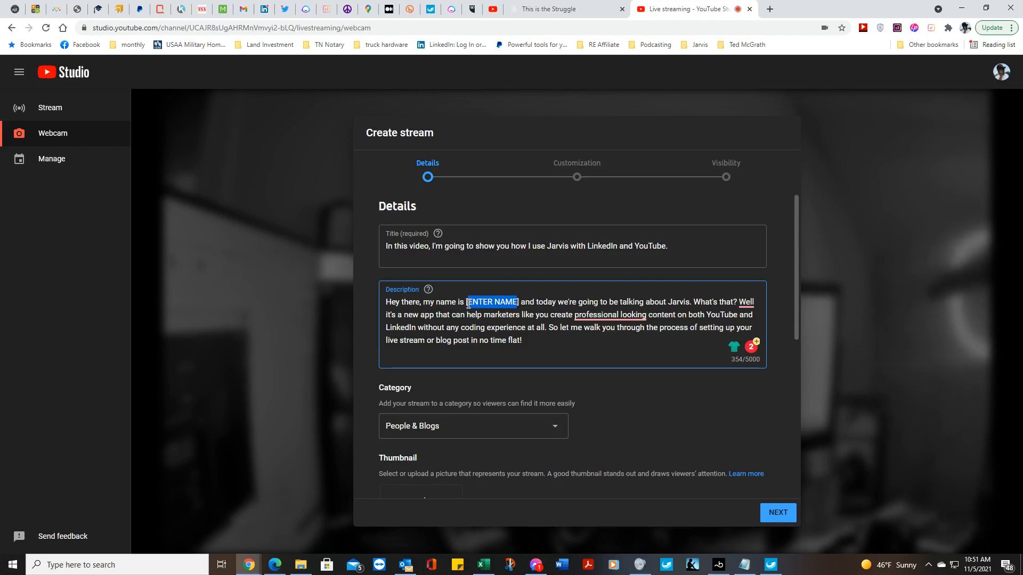
key(BackSpace)
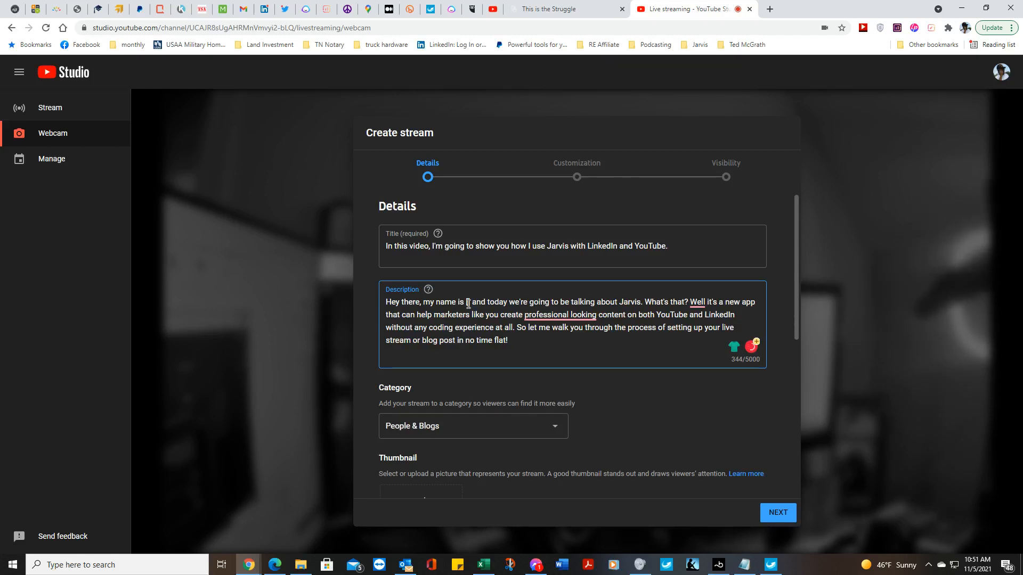
key(BackSpace)
key(Delete)
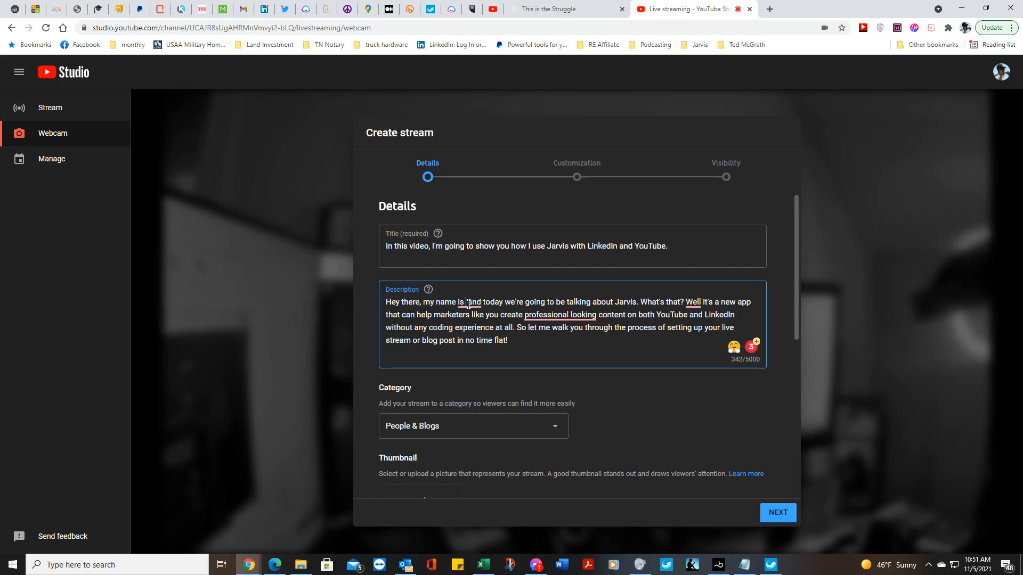
double_click(468, 304)
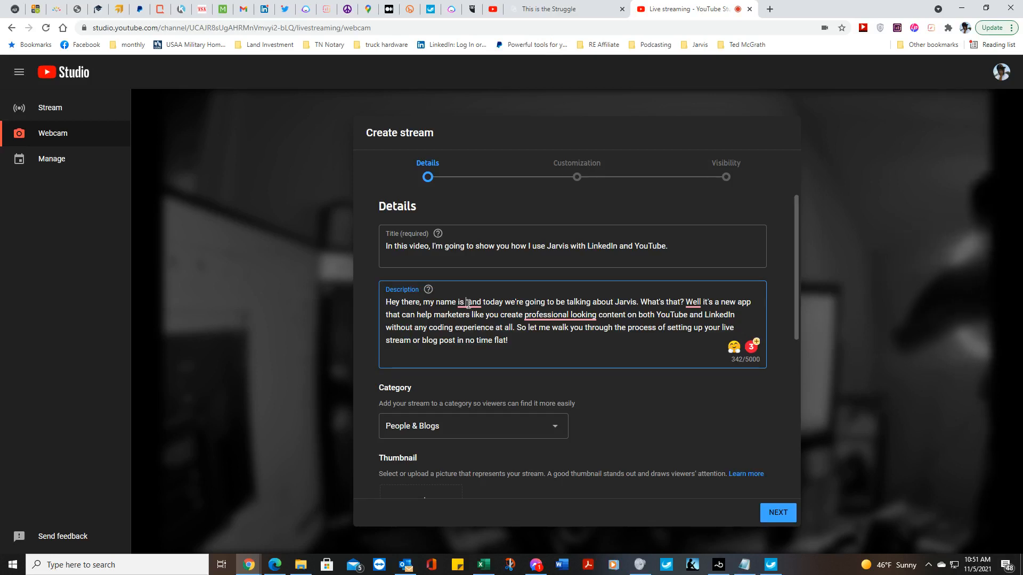
key(BackSpace)
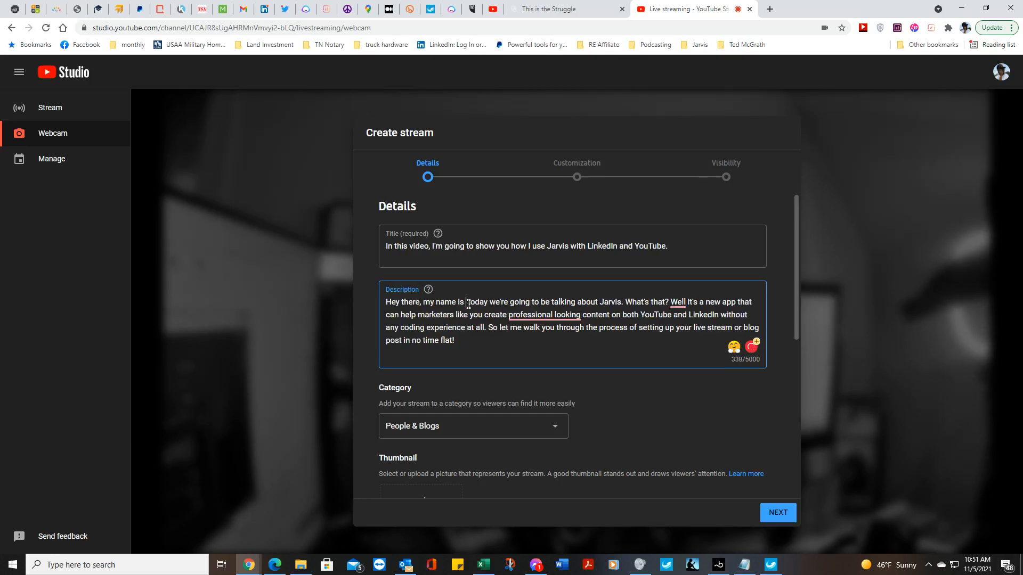
key(BackSpace)
key(BackSpace)
key(BackSpace)
key(BackSpace)
key(BackSpace)
key(BackSpace)
key(BackSpace)
key(BackSpace)
key(BackSpace)
key(BackSpace)
key(BackSpace)
key(BackSpace)
key(BackSpace)
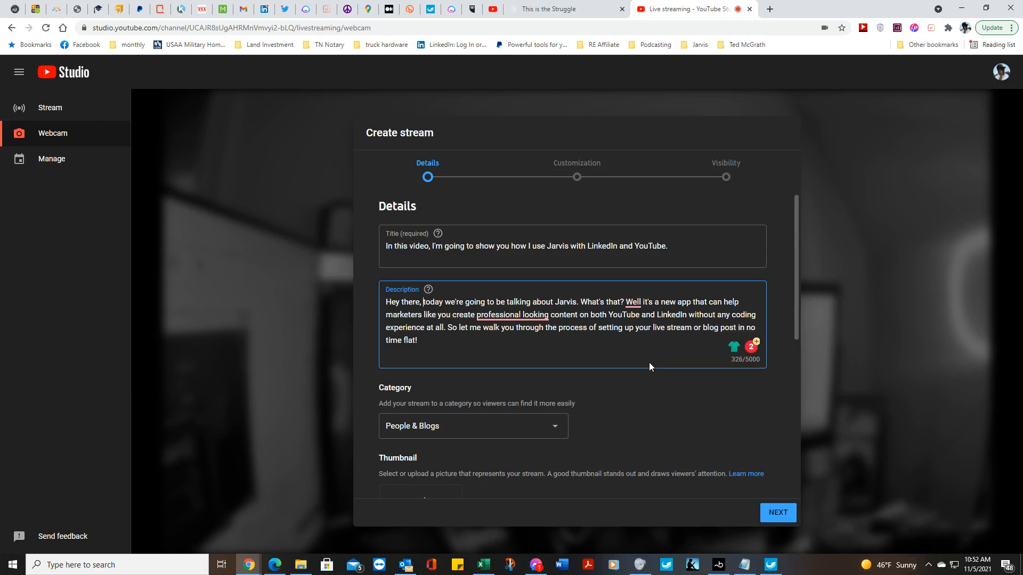
- Accept the grammar suggestions in the description, adding a comma after "Well" and a hyphen in "professional-looking"
mouse_move(633, 305)
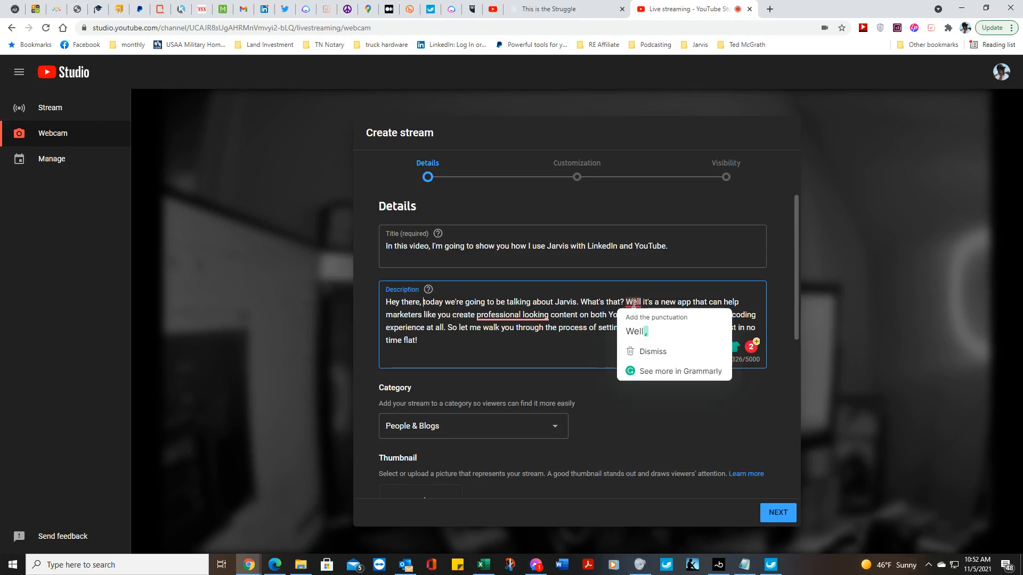
click(640, 334)
mouse_move(526, 321)
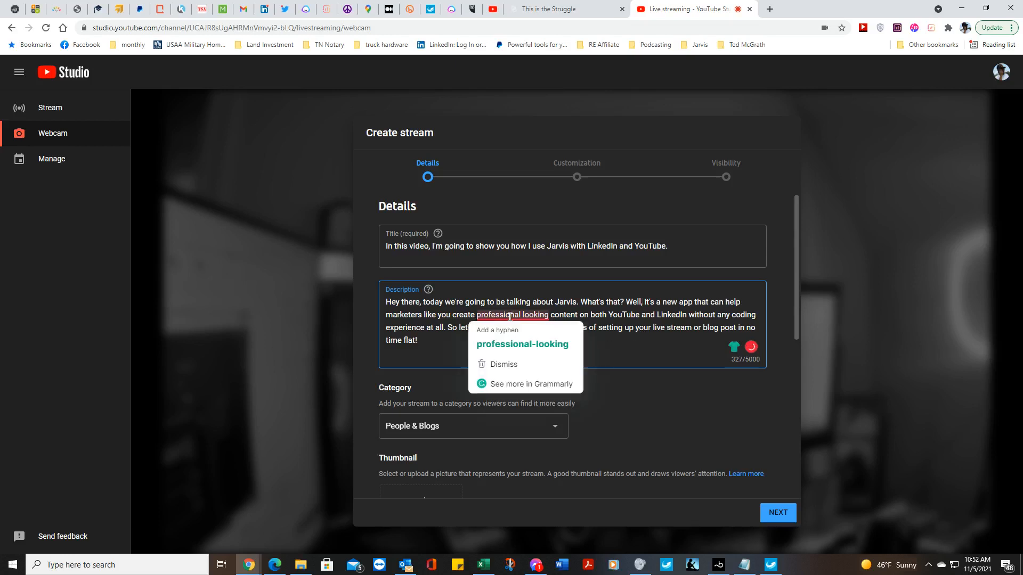
click(520, 342)
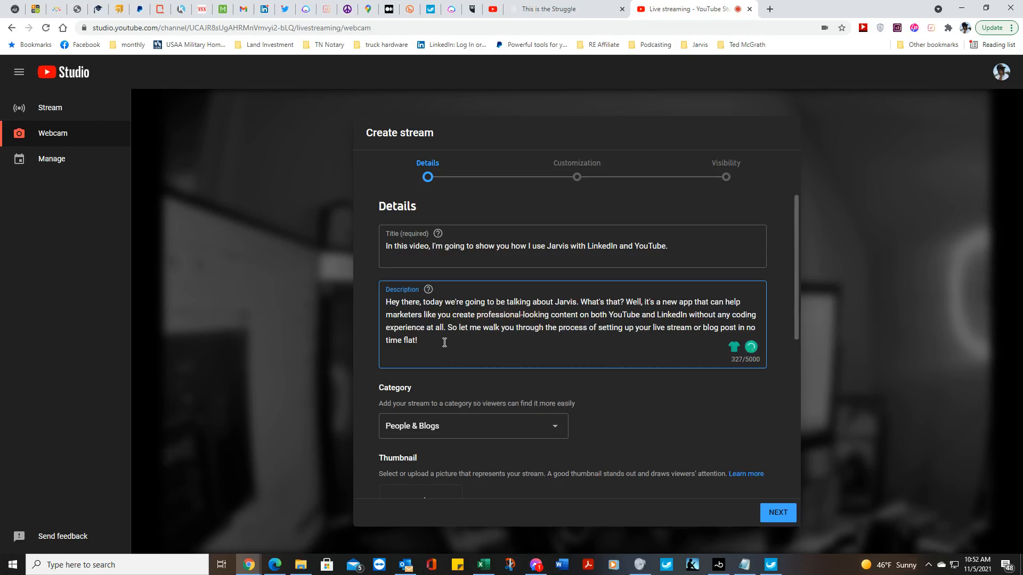
- Start a new description paragraph after a blank line: "Come visit the Jarvis AI FB group to see what others are saying about Jarvis"
key(Return)
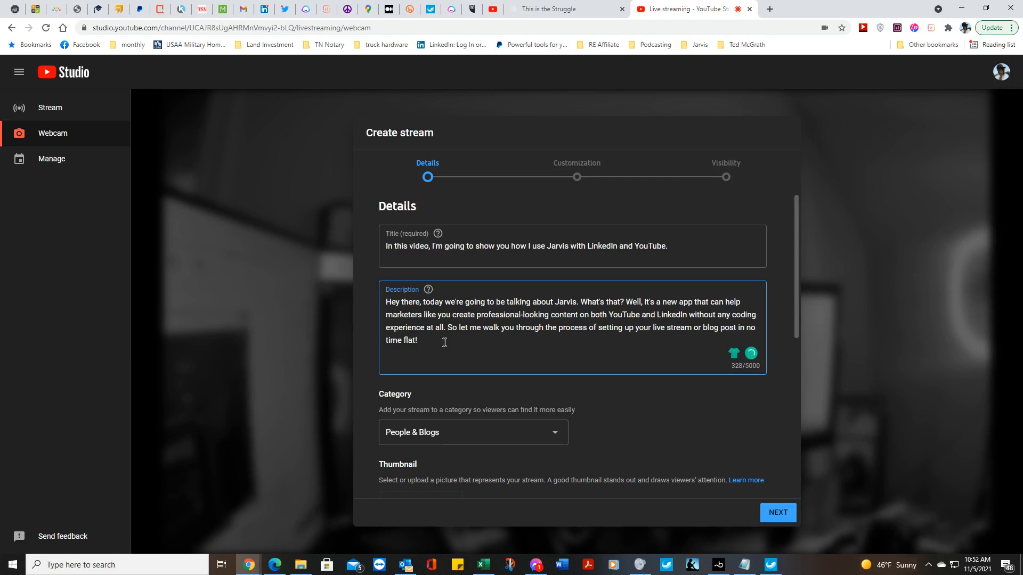
key(Return)
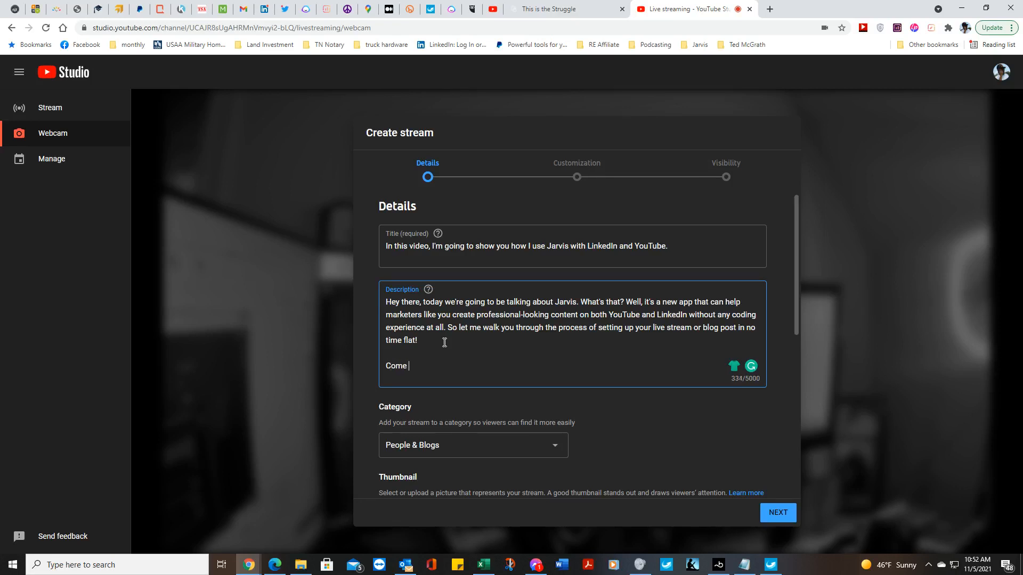
text(sit the Jarvis AI FB group to see)
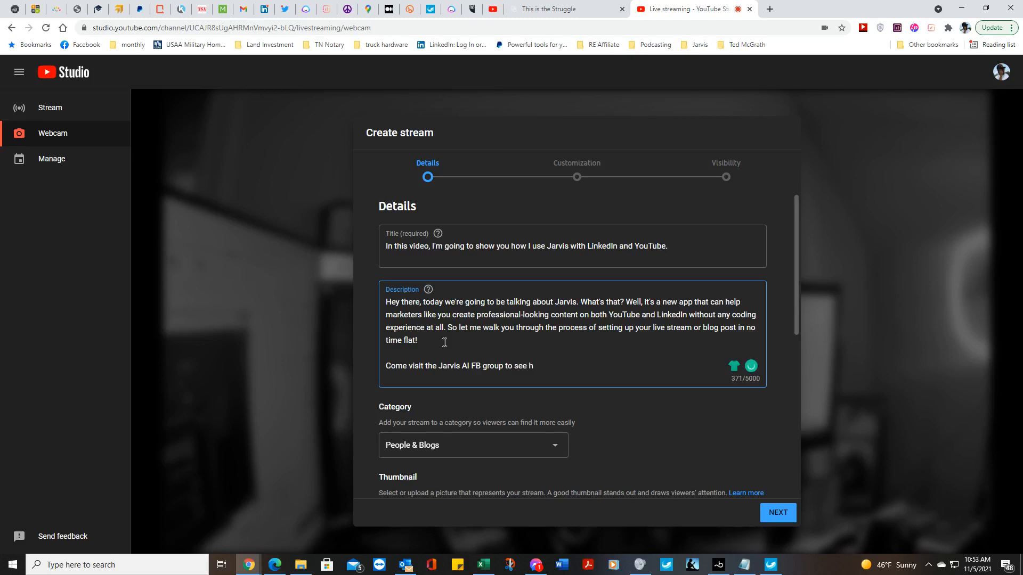
text( what others are saying about Jarvis)
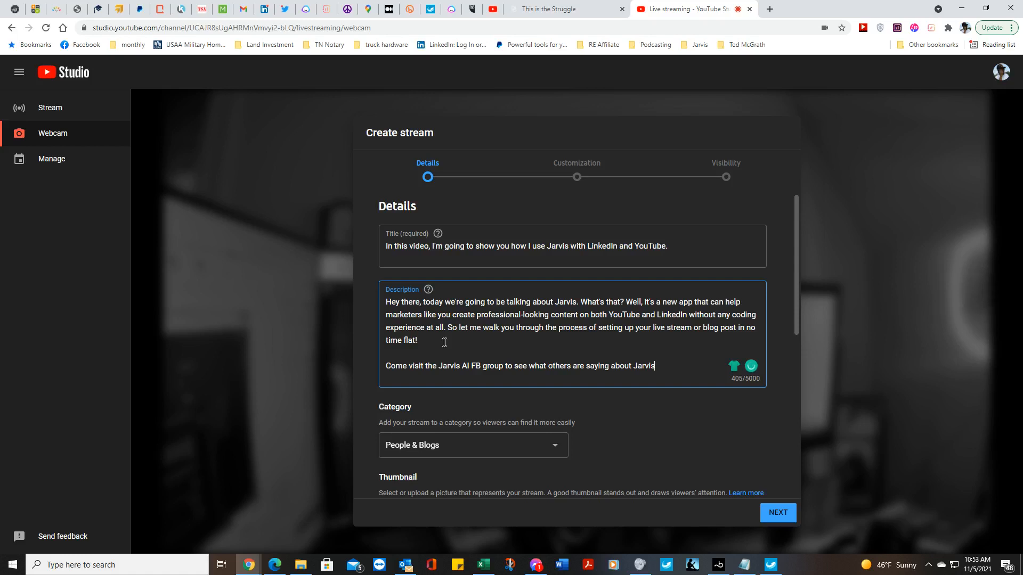
- Complete the description's last sentence with ", good or bad it doesn't matter because this thing is AWESOME!"
text(, good or bad it doesn't matter be)
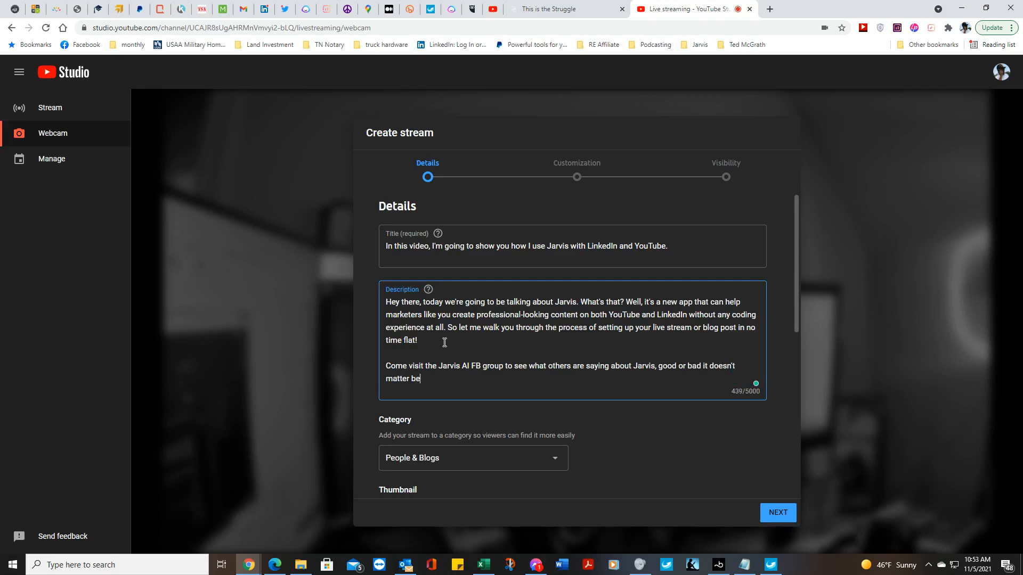
text(cause th)
text(is the)
text(ing )
text(is AWESOM)
text(E)
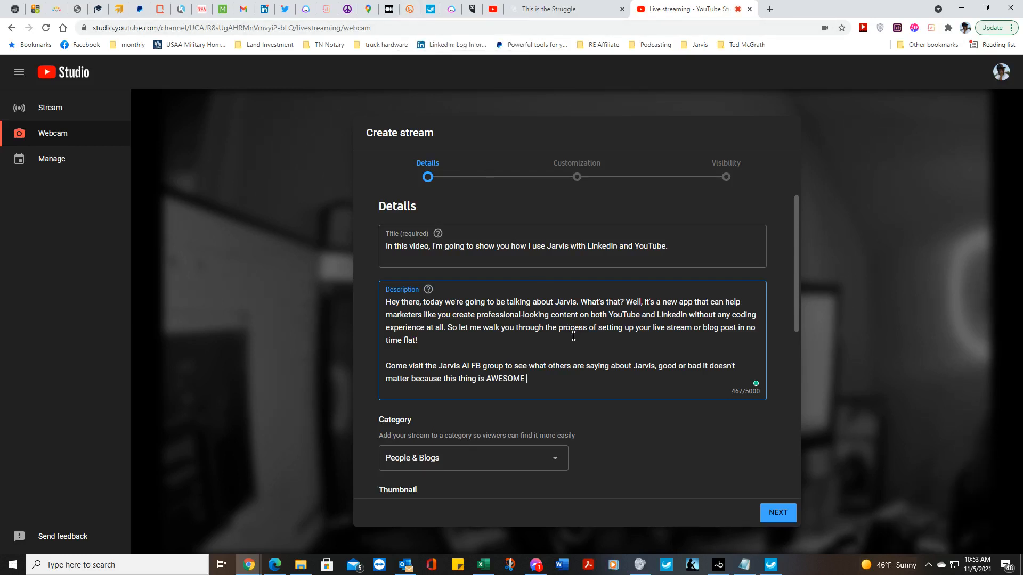
key(BackSpace)
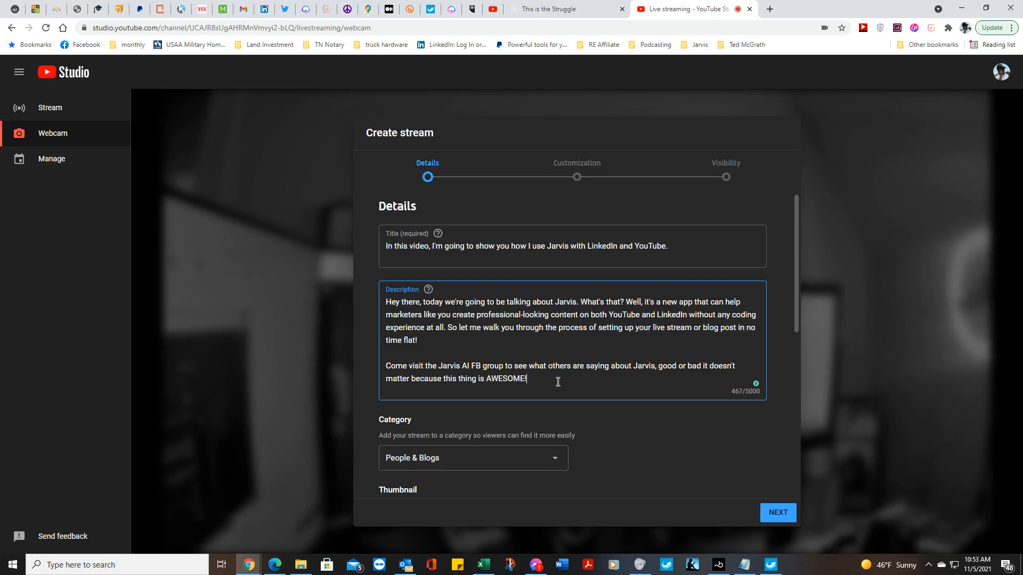
text(!)
text(WWW)
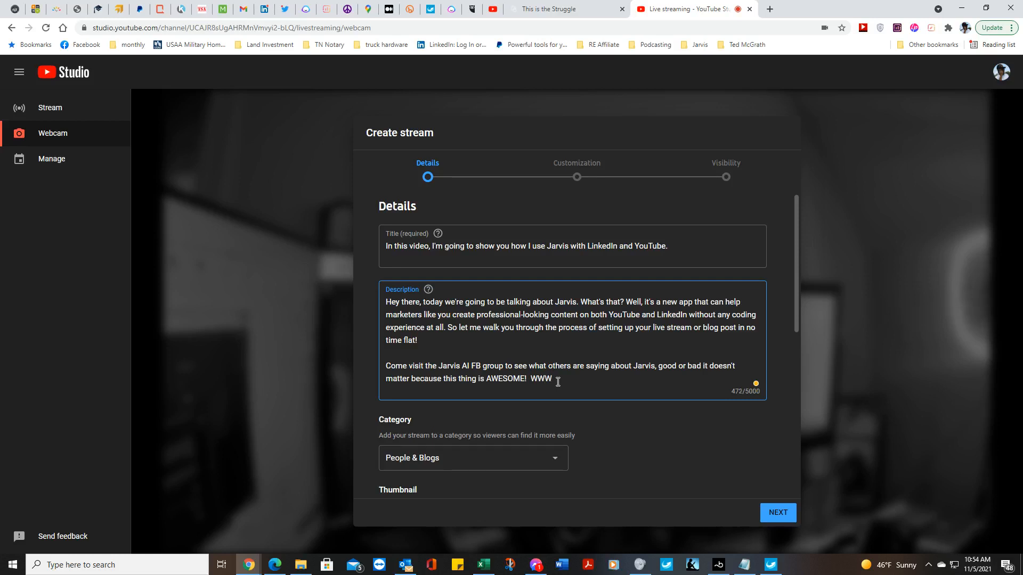
key(BackSpace)
key(BackSpace)
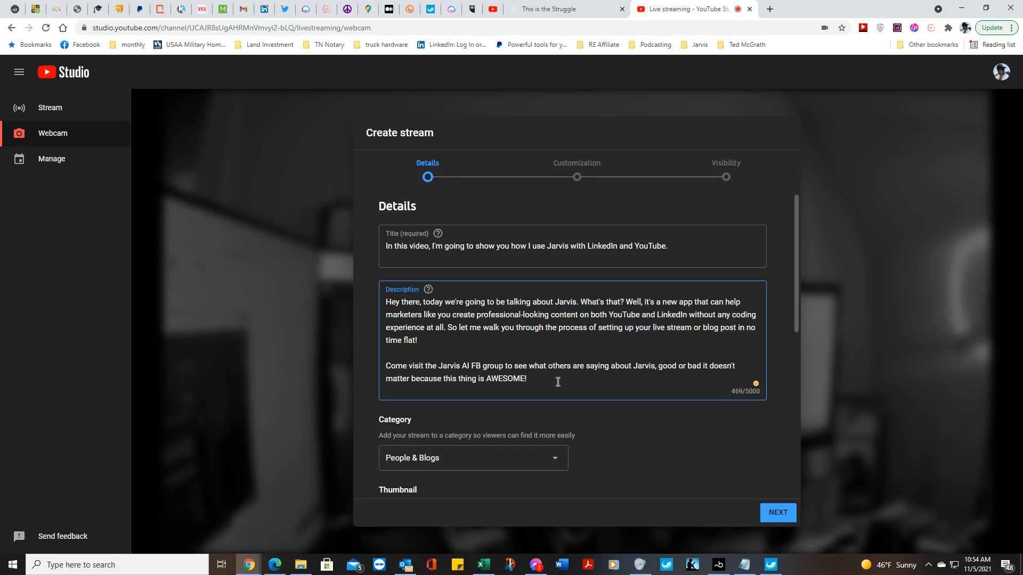
text(www)
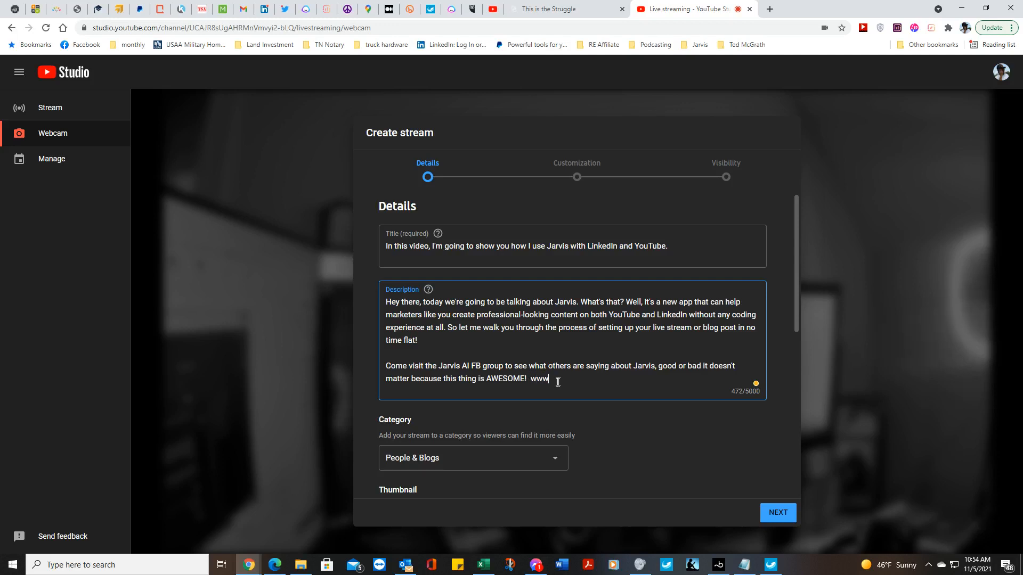
text(.copywriter)
text(ing)
key(BackSpace)
text(ja.com)
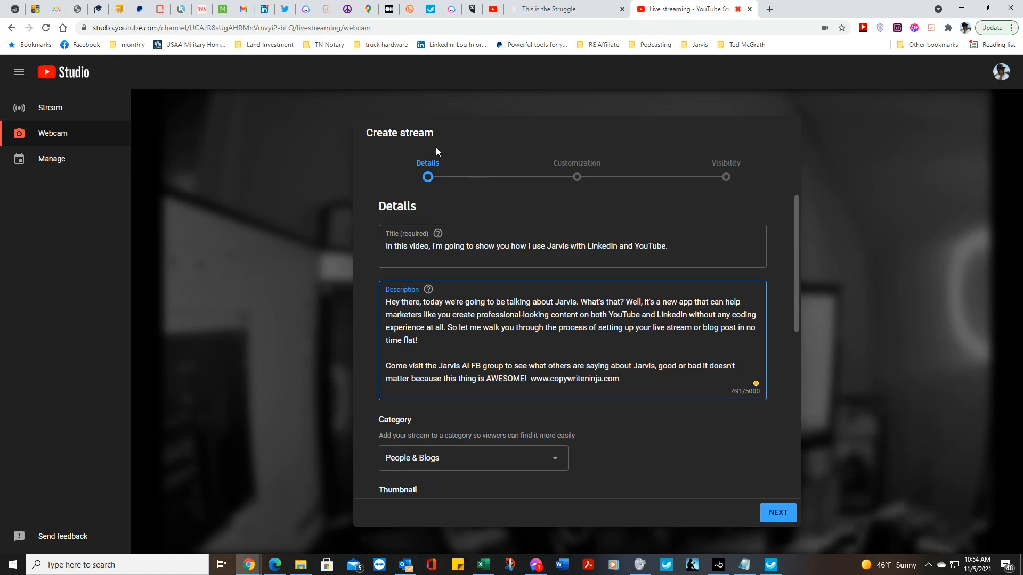
- Check the Jarvis Facebook Group referral link in the Jarvis partner dashboard by viewing its landing page, and close that page
click(452, 11)
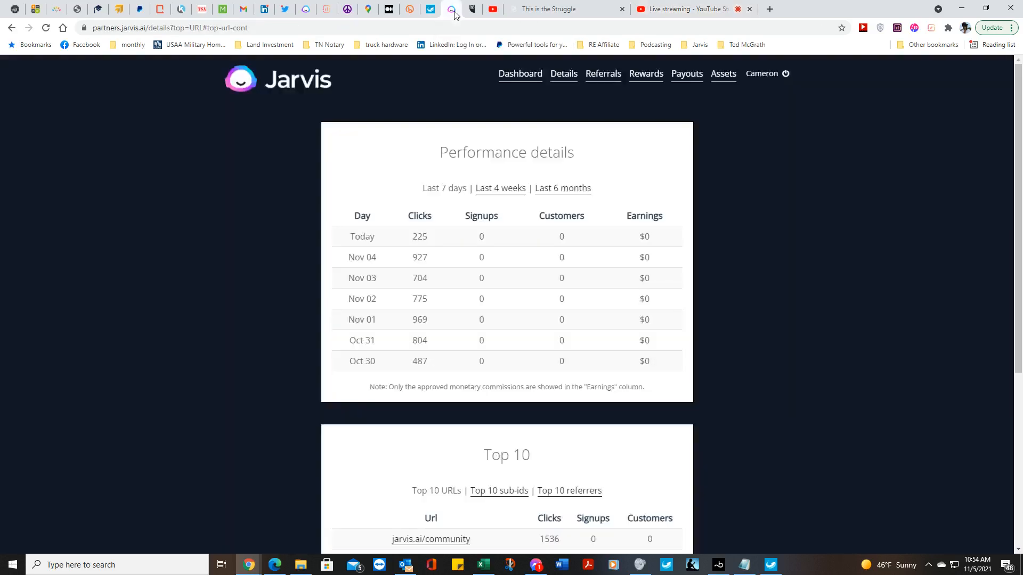
click(520, 77)
scroll(497, 301, down, 6)
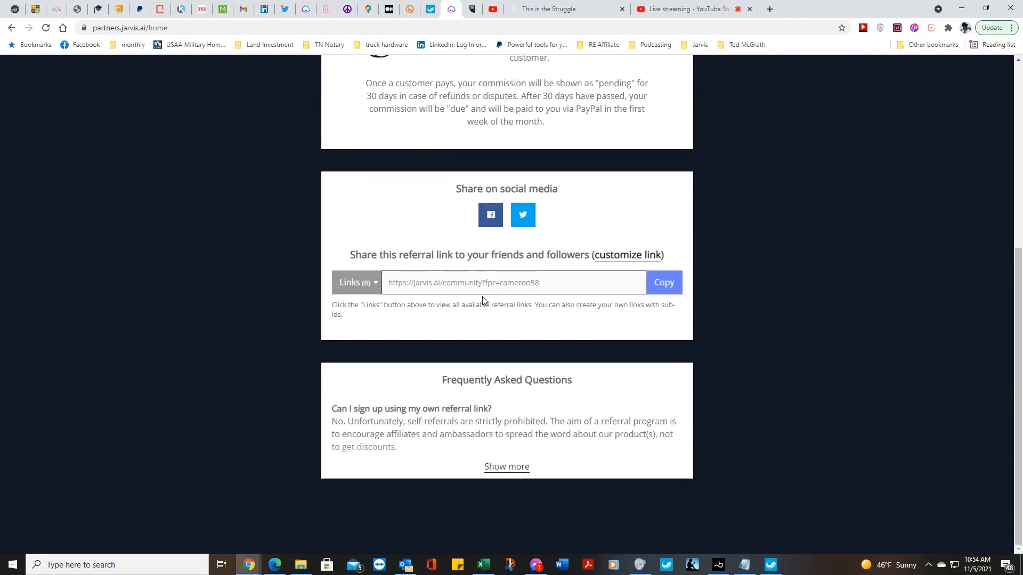
click(366, 288)
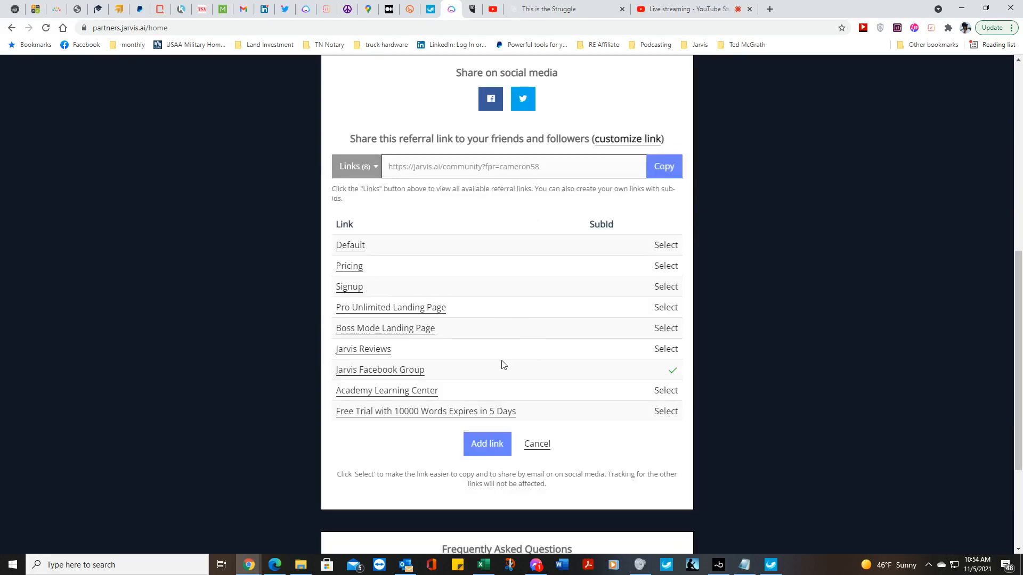
click(383, 373)
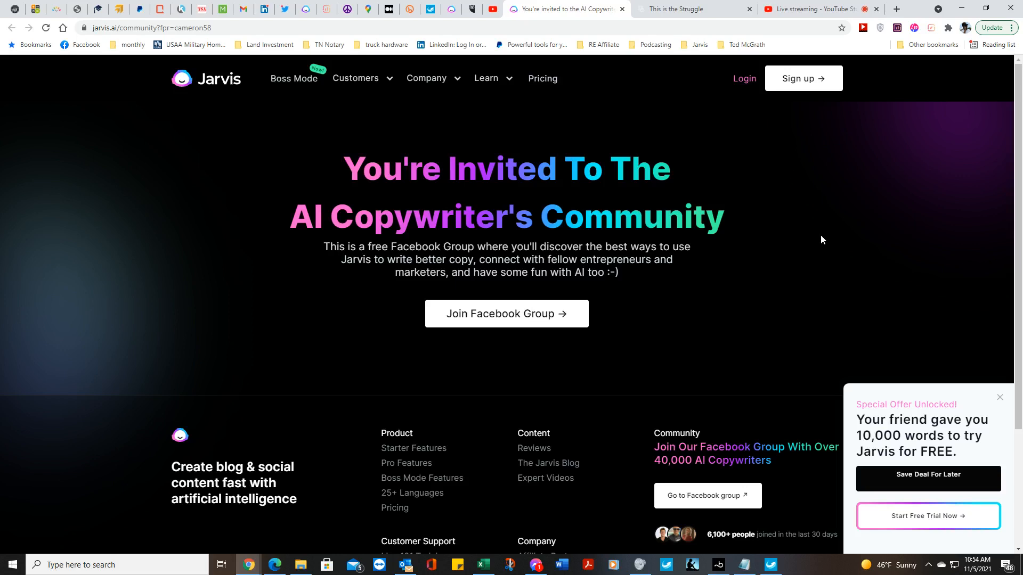
click(623, 9)
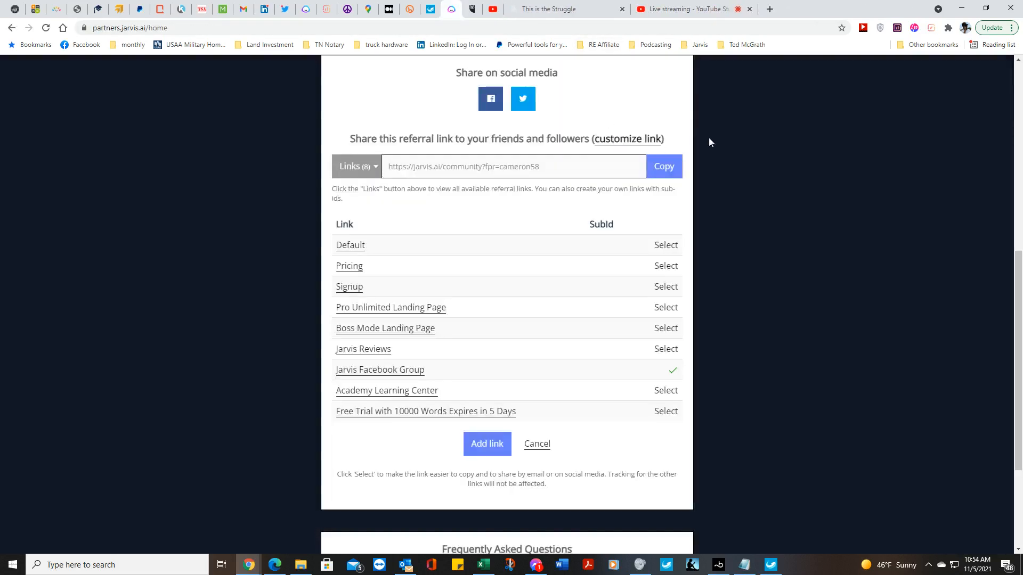
- Return to YouTube Studio, mark the stream as not made for kids and continue to the Customization stage
click(661, 12)
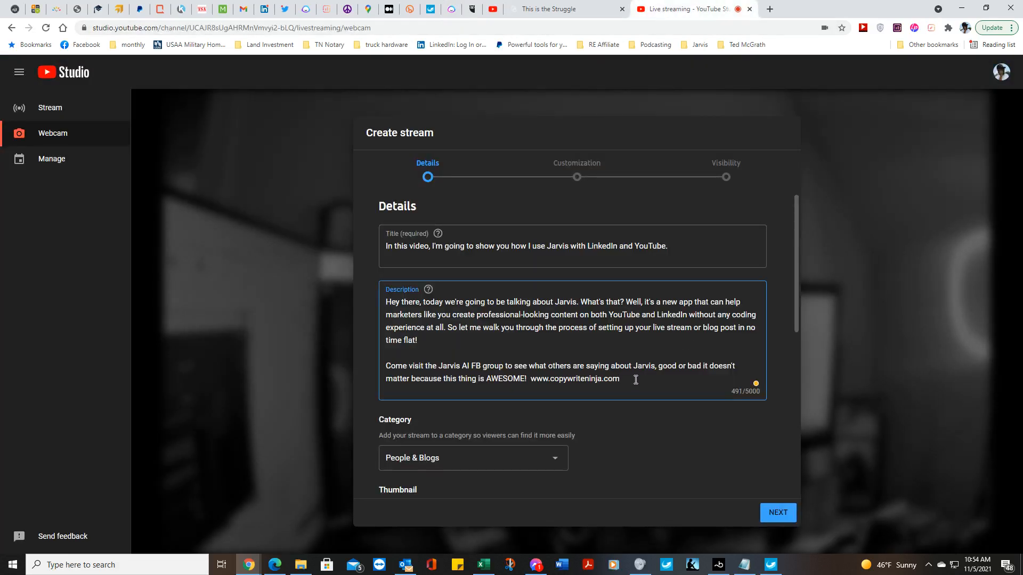
scroll(635, 379, down, 5)
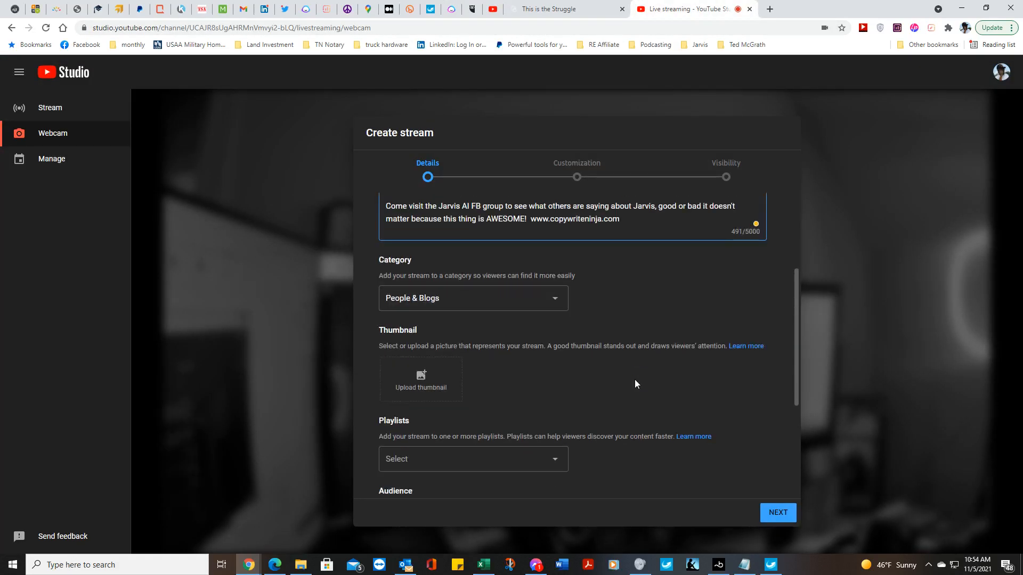
scroll(634, 380, down, 1)
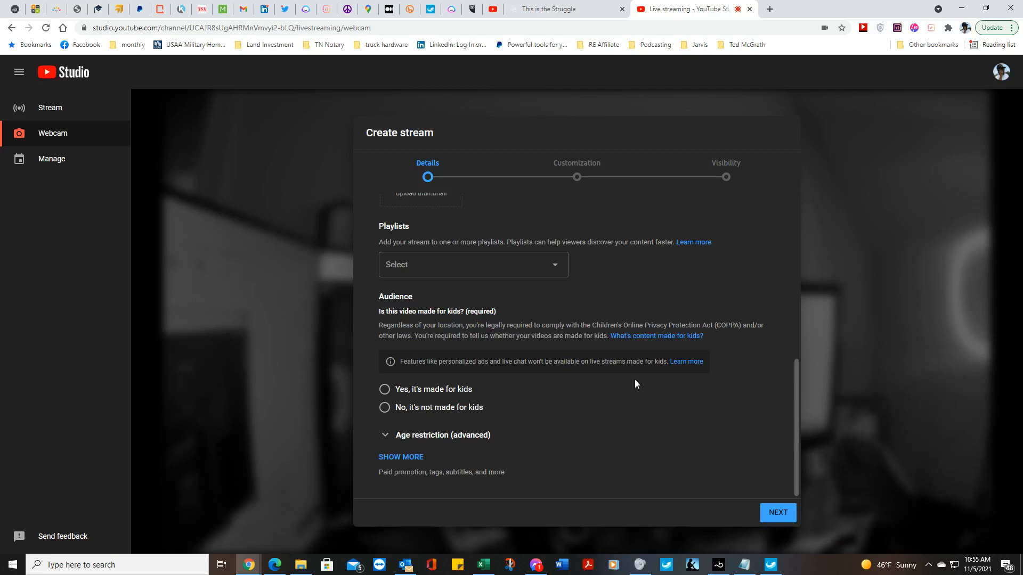
click(464, 409)
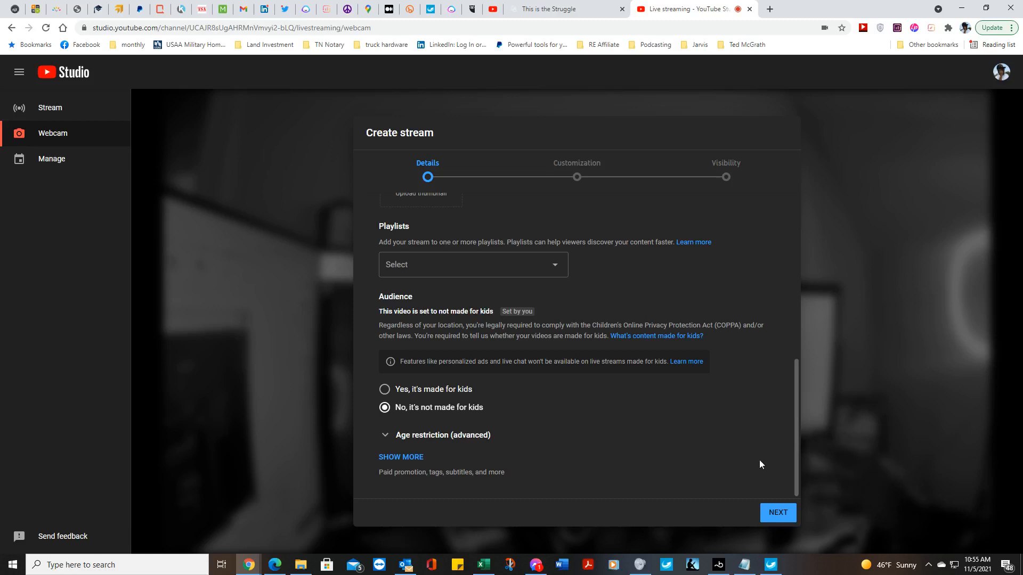
click(775, 514)
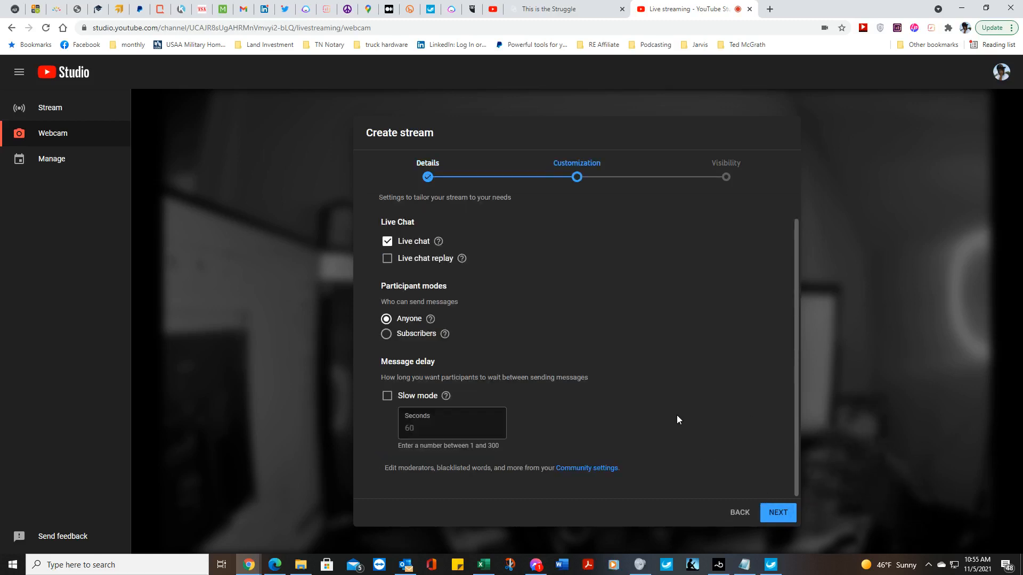
- Create the public stream with live chat turned off and go live
click(389, 243)
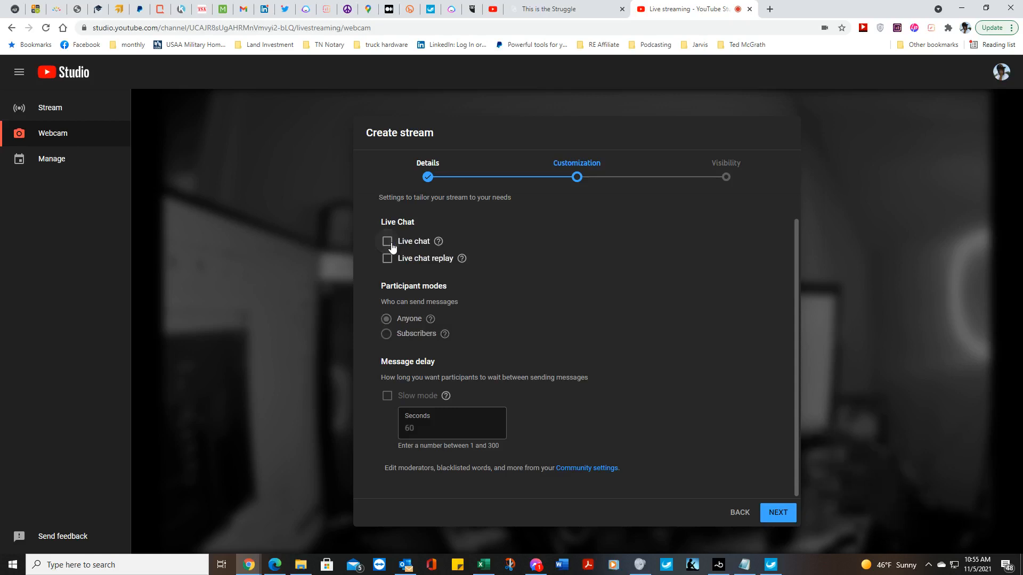
click(779, 521)
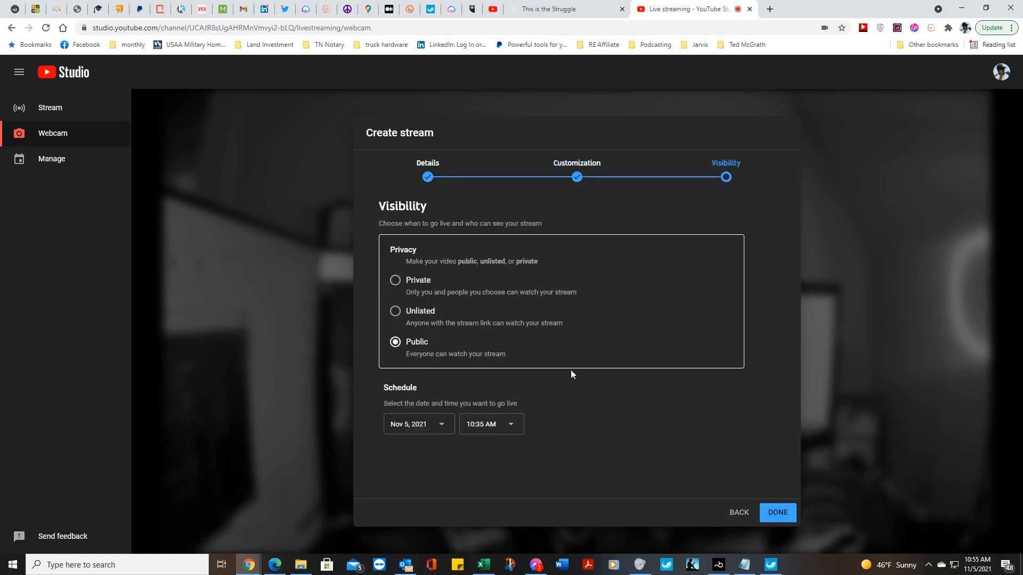
click(778, 513)
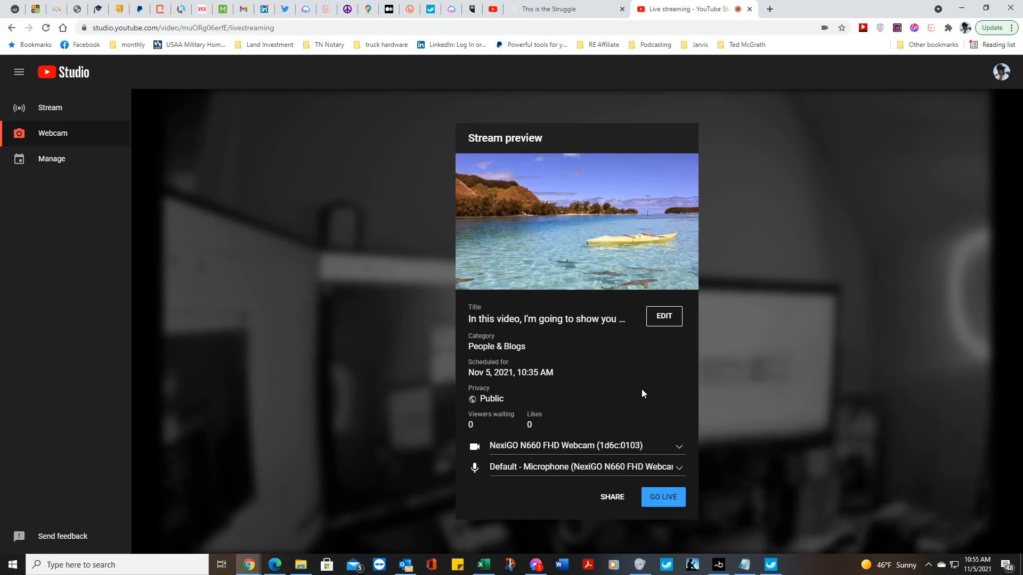
click(661, 498)
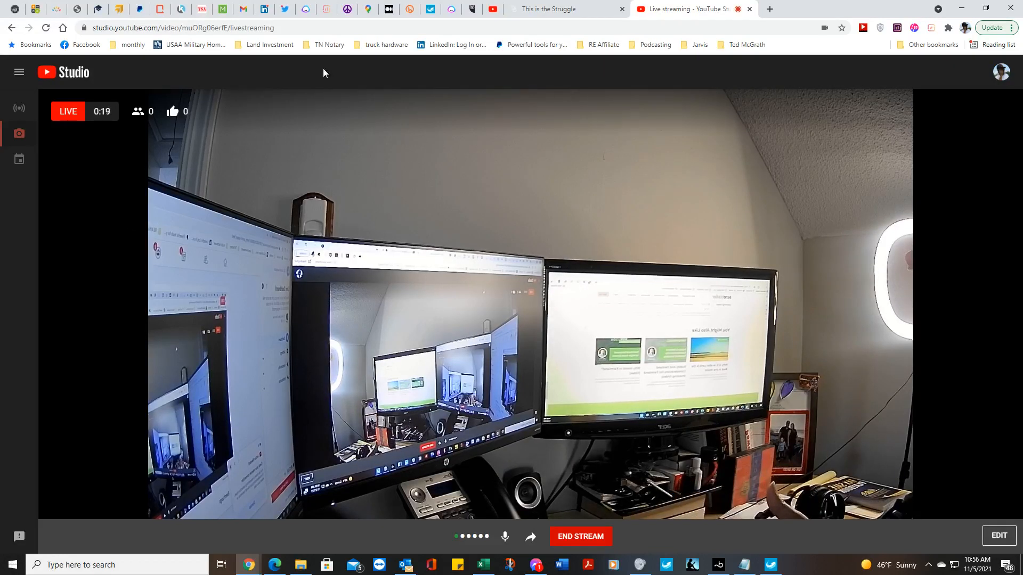
click(306, 9)
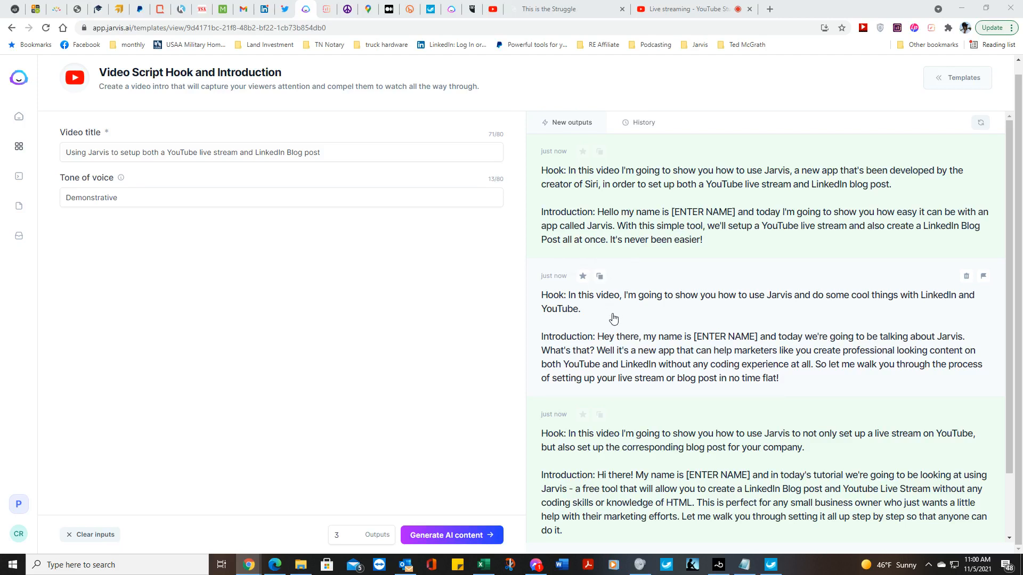
click(680, 10)
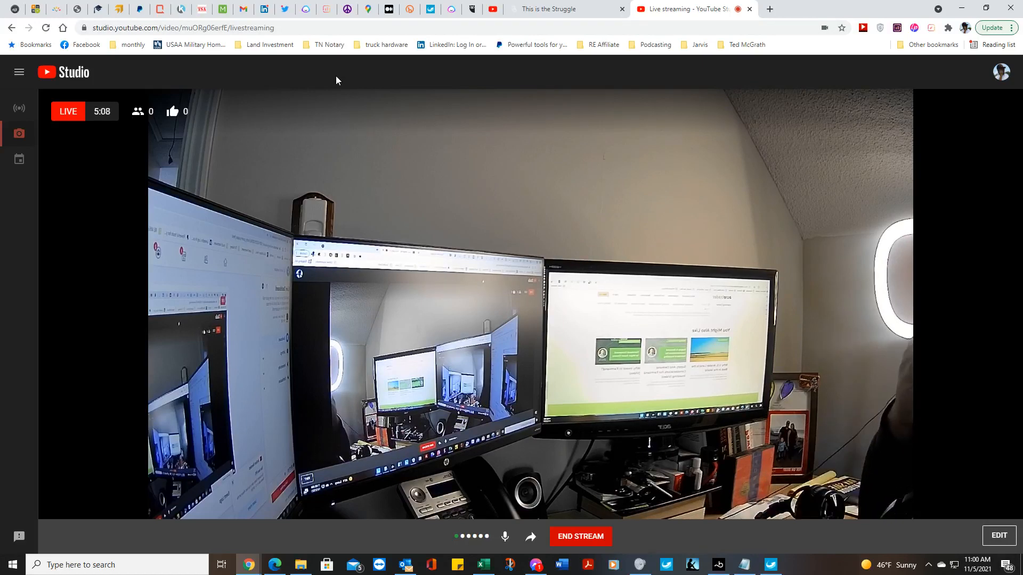
- Open the Jarvis template library and browse the full range of templates through to the last entries
click(307, 12)
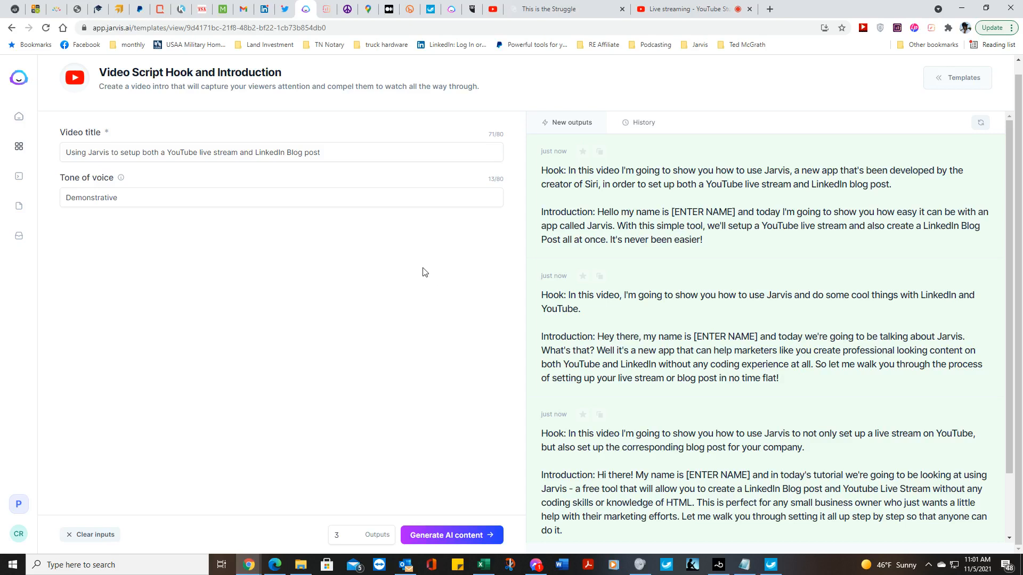
click(20, 151)
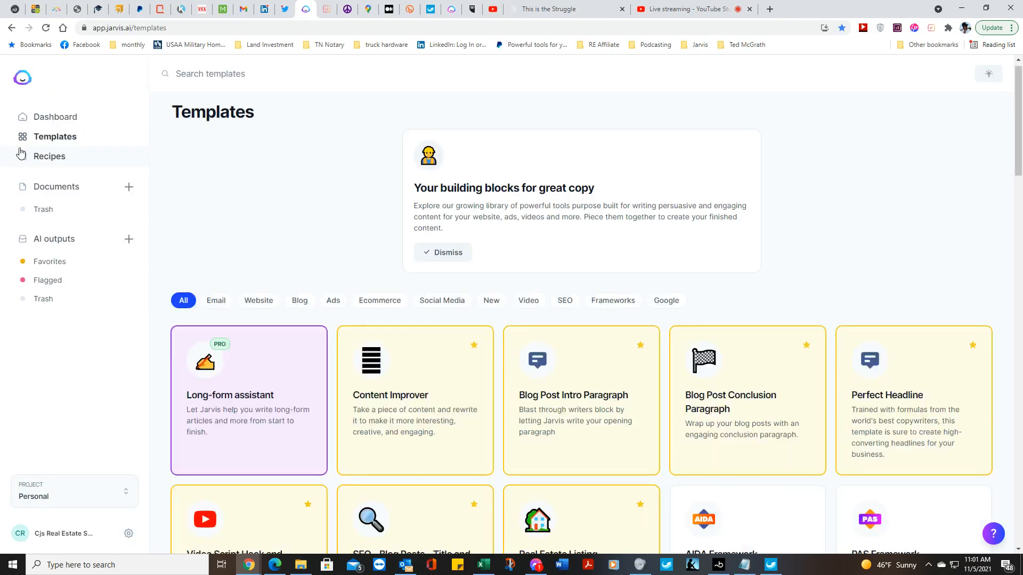
scroll(361, 213, down, 5)
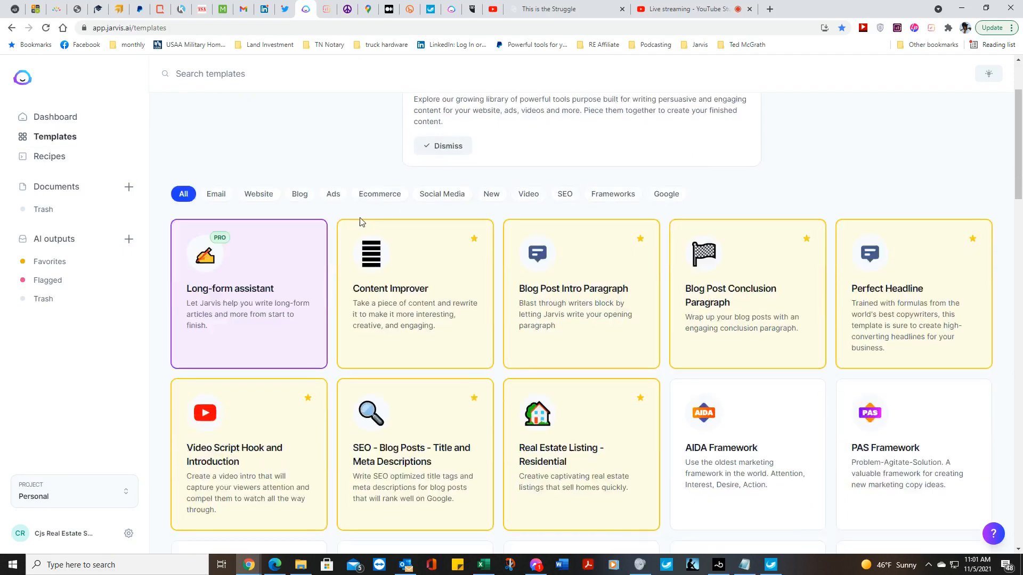
scroll(361, 219, up, 4)
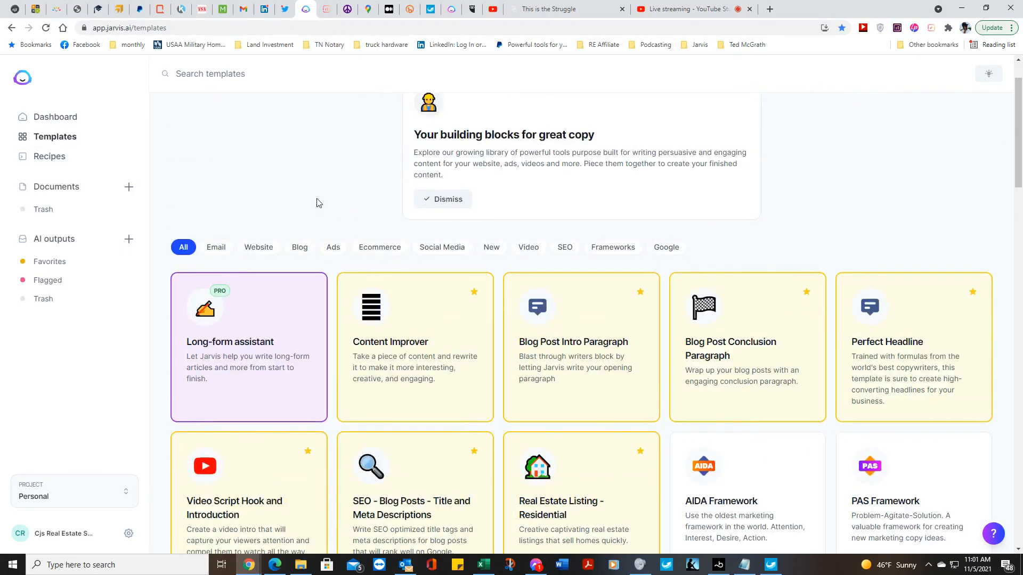
scroll(336, 198, down, 15)
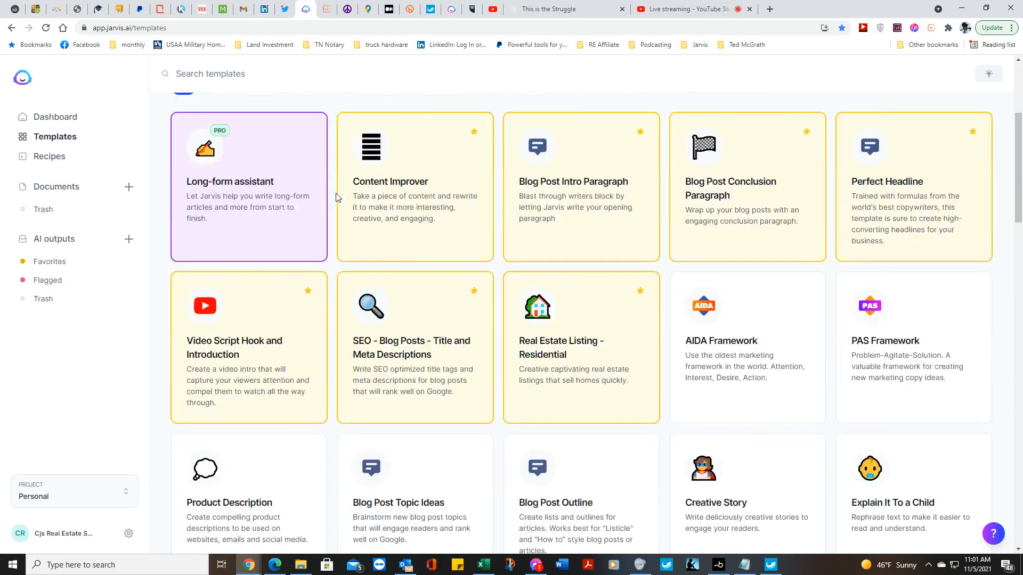
scroll(336, 197, down, 15)
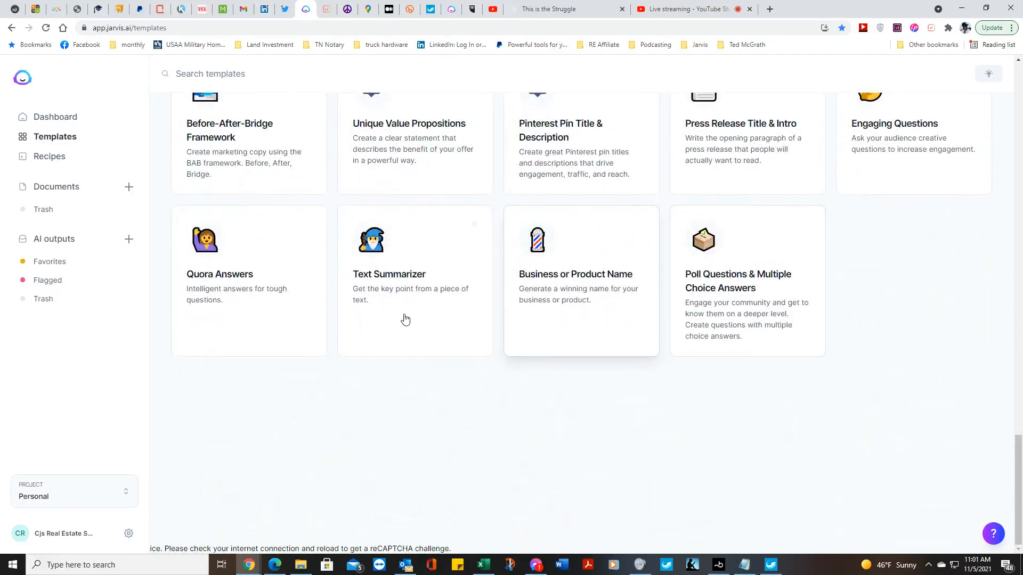
scroll(274, 321, up, 3)
scroll(274, 322, up, 2)
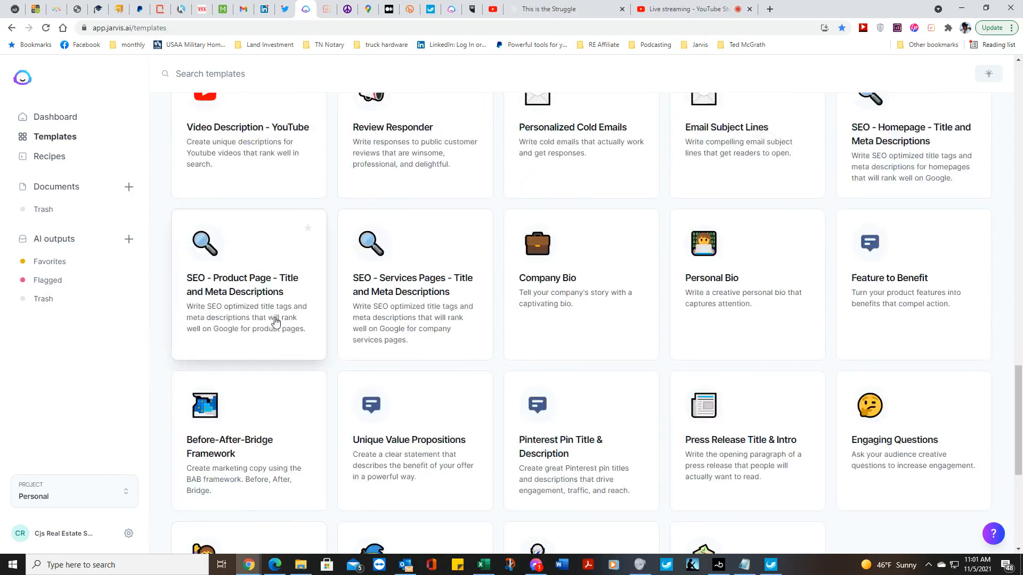
scroll(277, 319, down, 3)
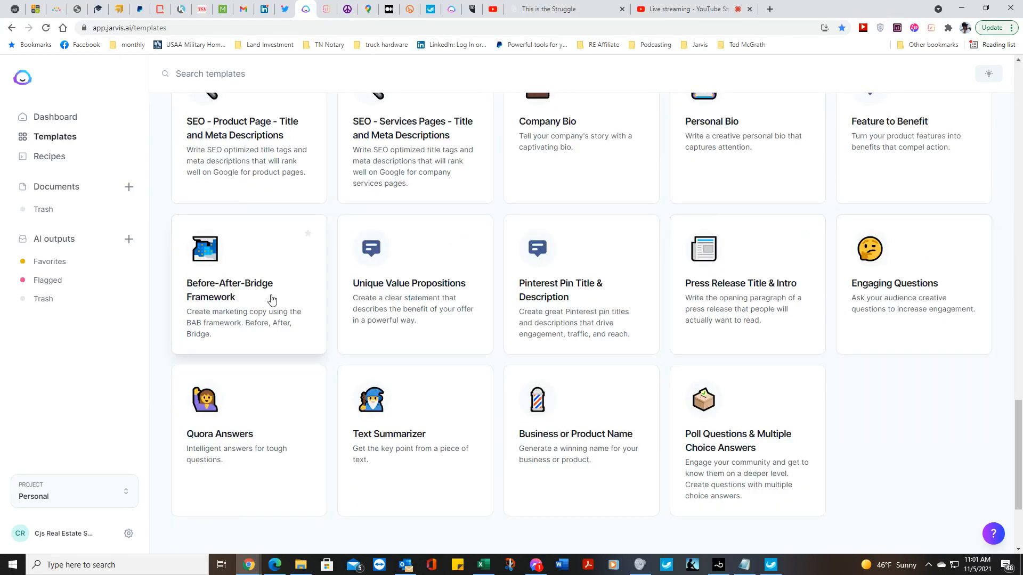
scroll(602, 308, up, 1)
scroll(601, 308, up, 3)
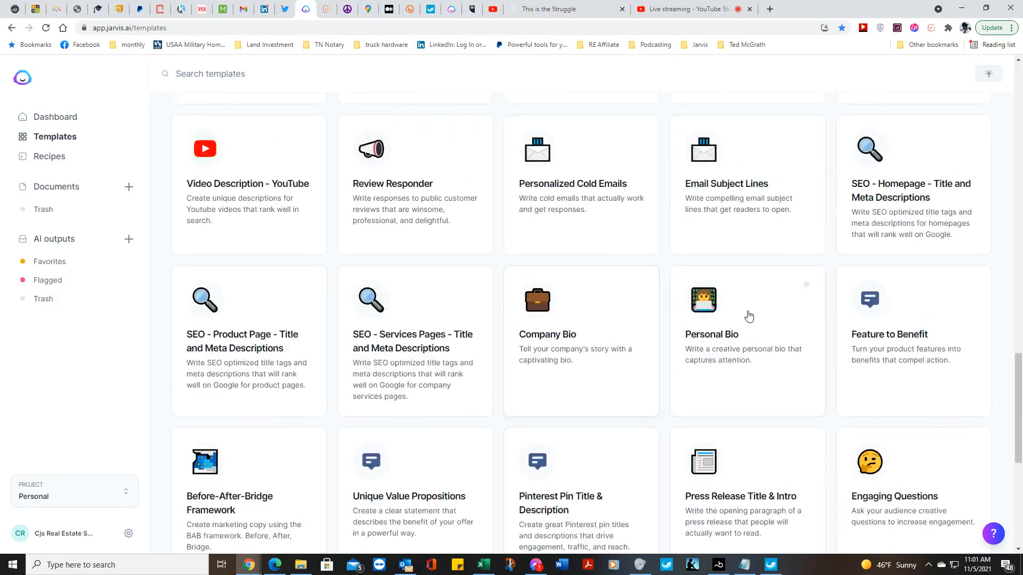
- Review the video, SEO, Google, Amazon and blog post templates, working back to the favourited ones at the start of the library
scroll(313, 349, up, 4)
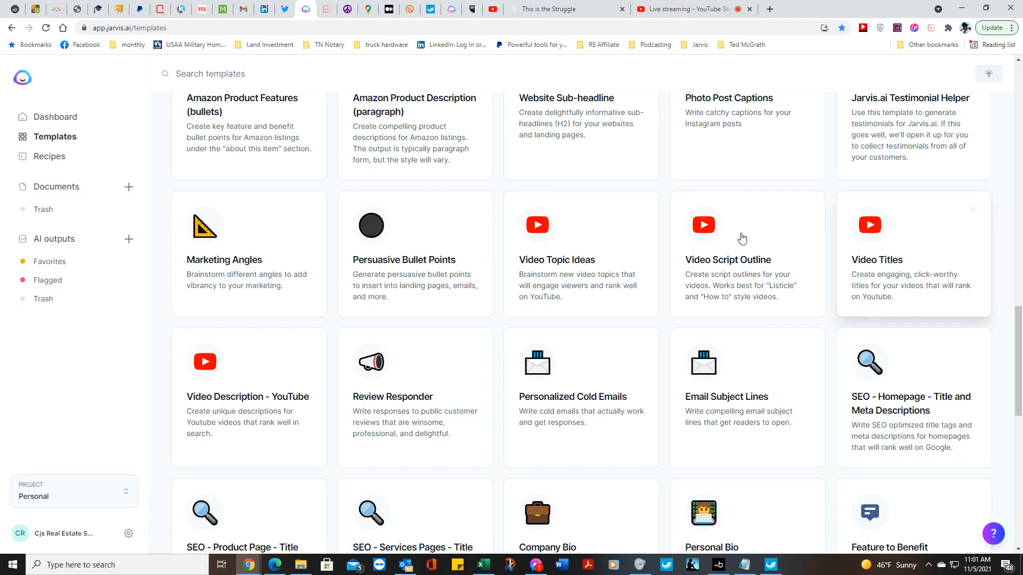
scroll(573, 389, up, 5)
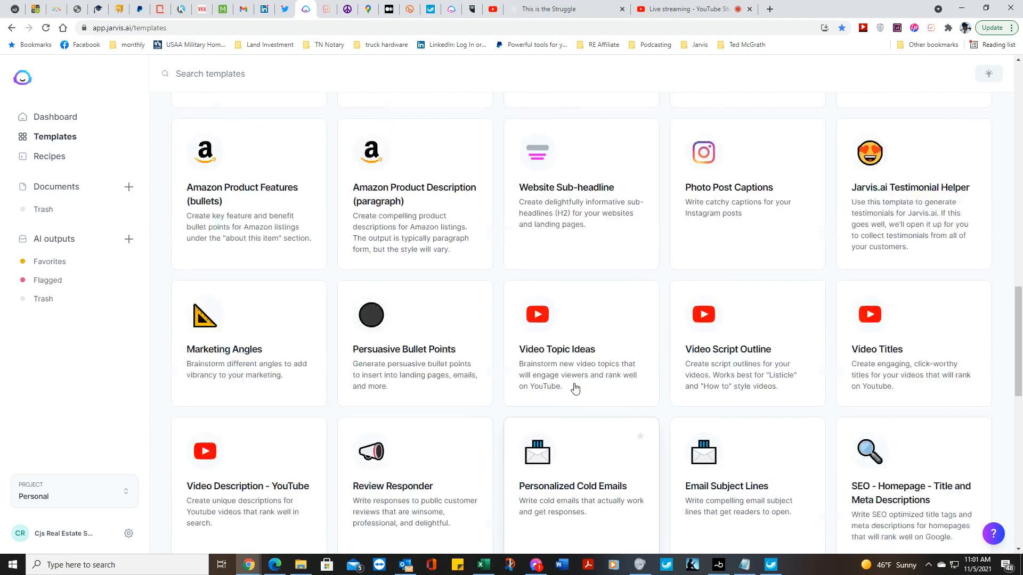
scroll(573, 388, up, 3)
scroll(573, 381, down, 3)
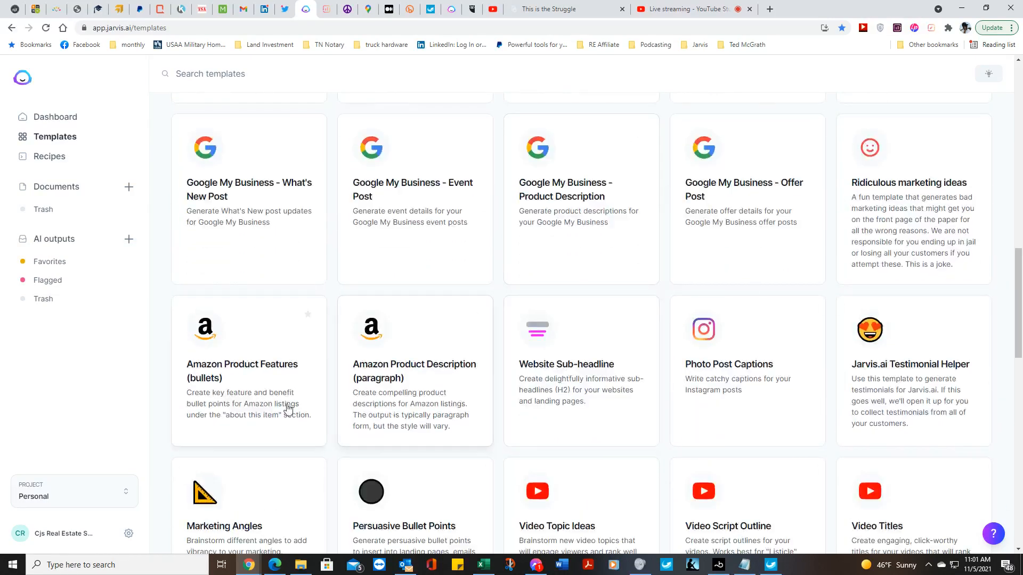
scroll(408, 388, up, 3)
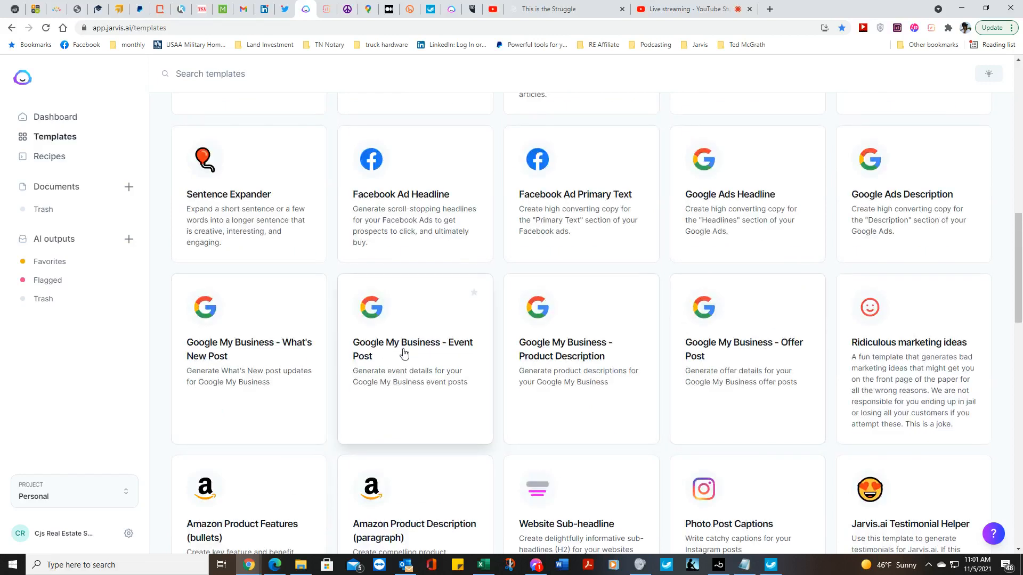
scroll(675, 384, down, 6)
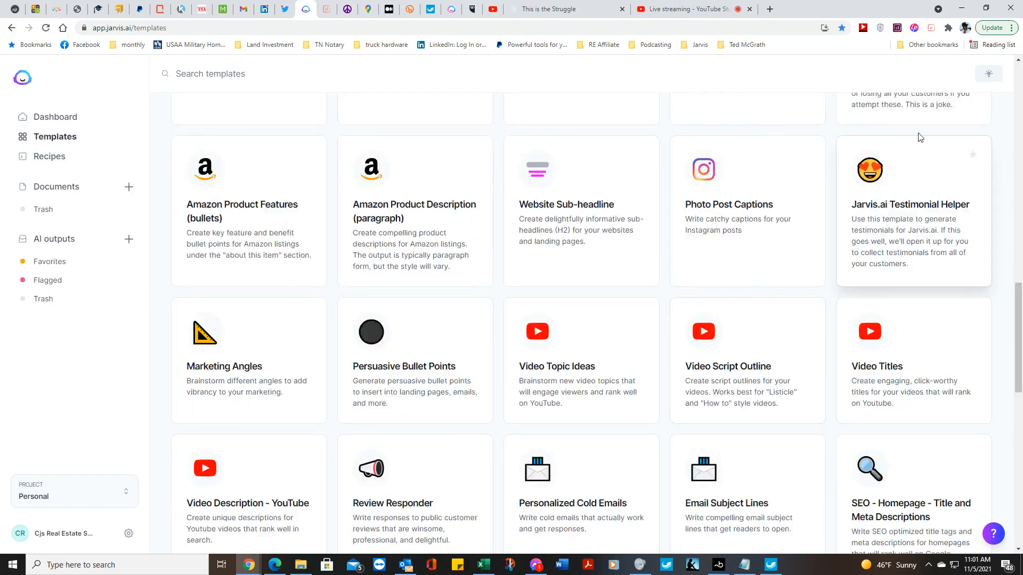
scroll(878, 340, down, 3)
scroll(726, 407, down, 4)
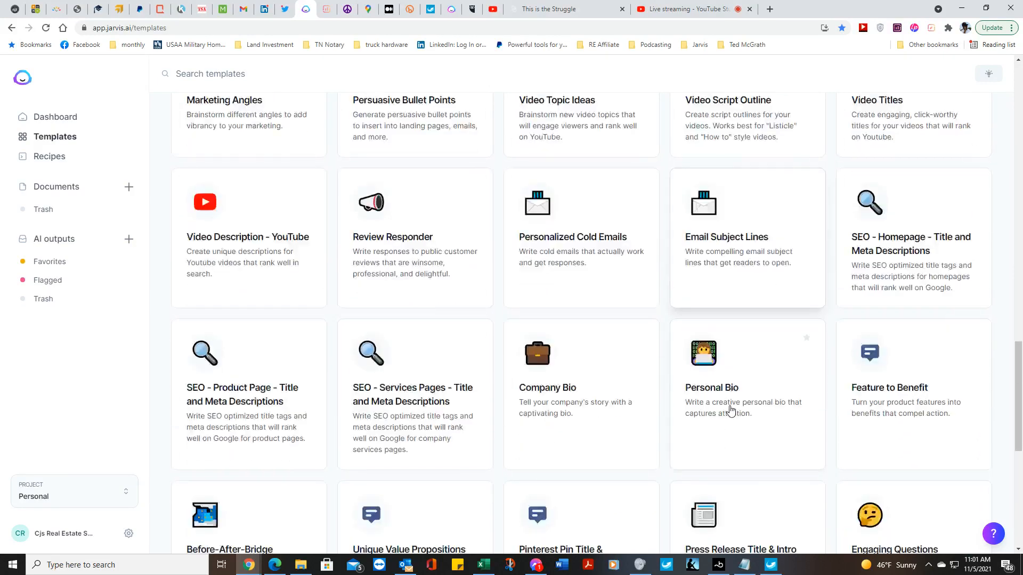
scroll(720, 409, down, 3)
scroll(720, 409, up, 8)
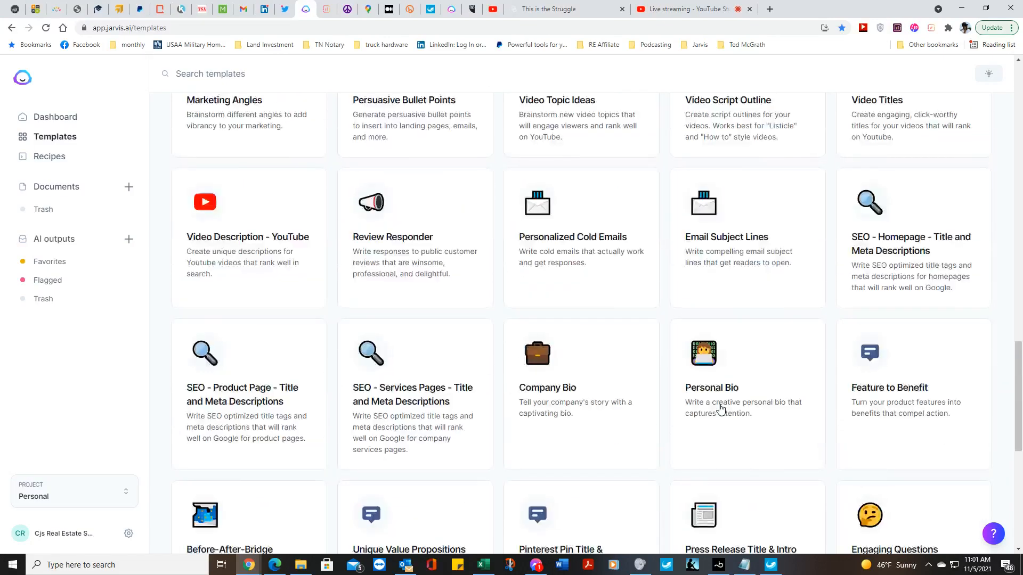
scroll(719, 410, down, 3)
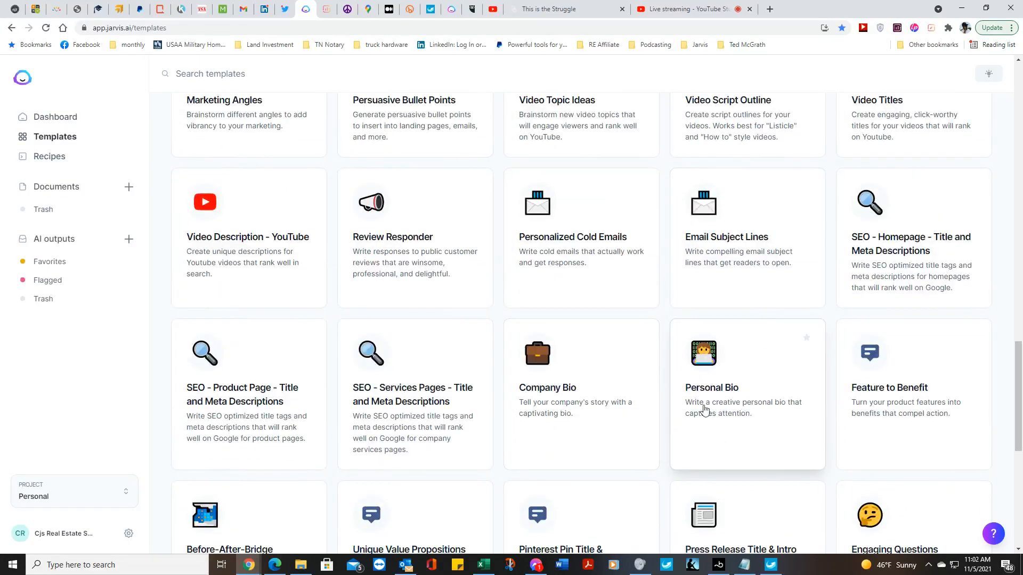
scroll(687, 409, up, 1)
scroll(681, 408, up, 20)
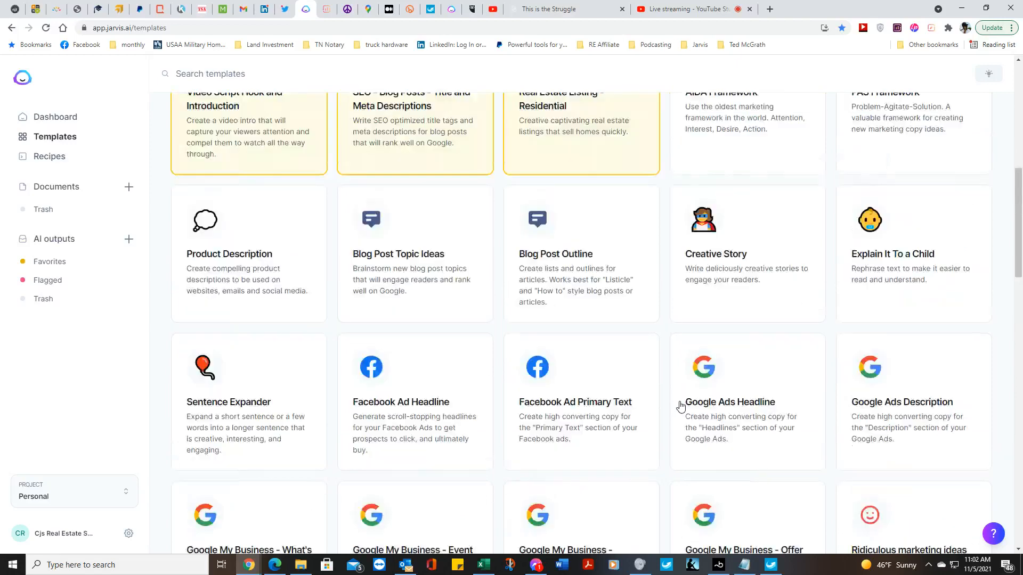
scroll(678, 406, down, 3)
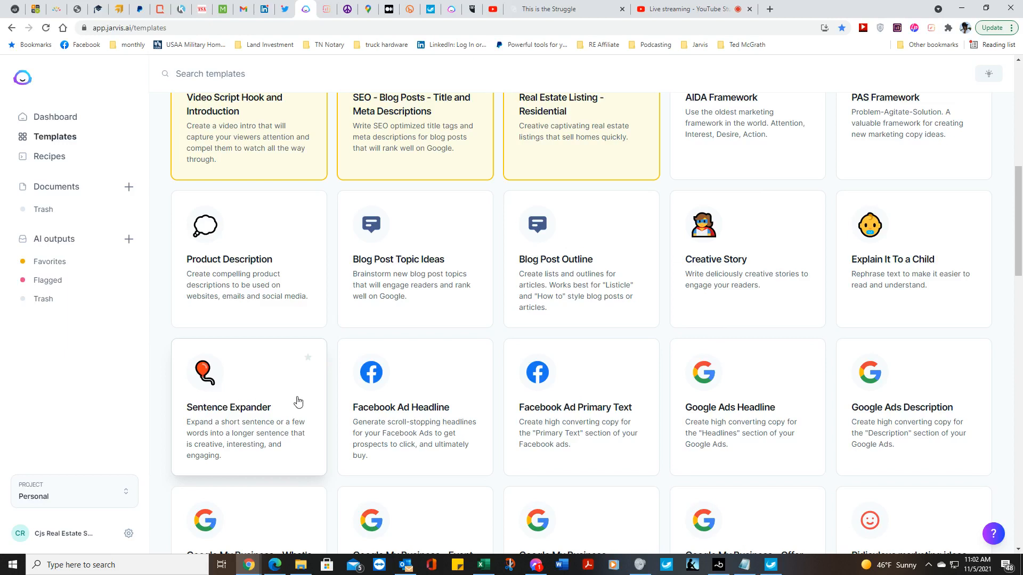
scroll(346, 368, up, 2)
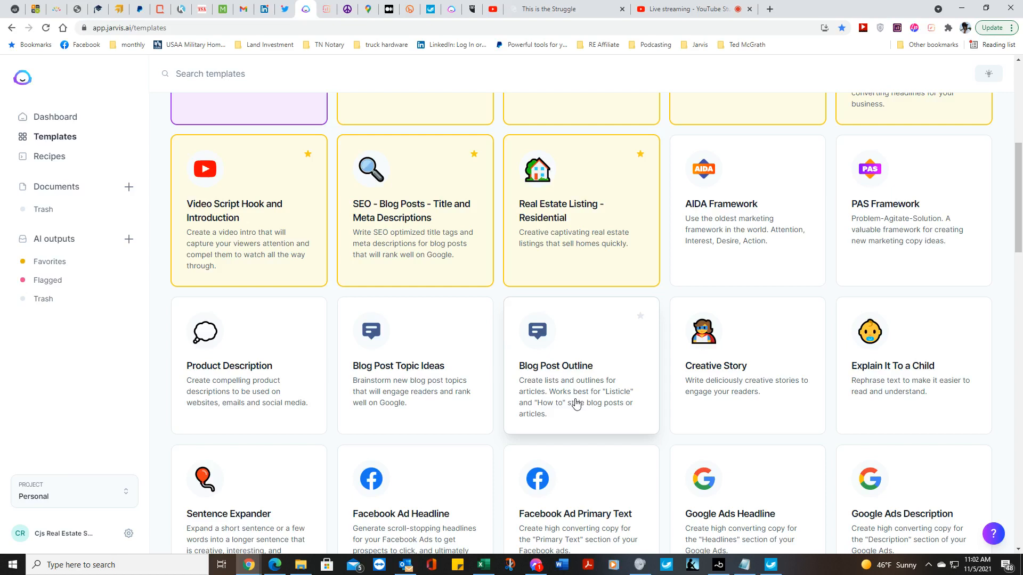
scroll(576, 404, up, 4)
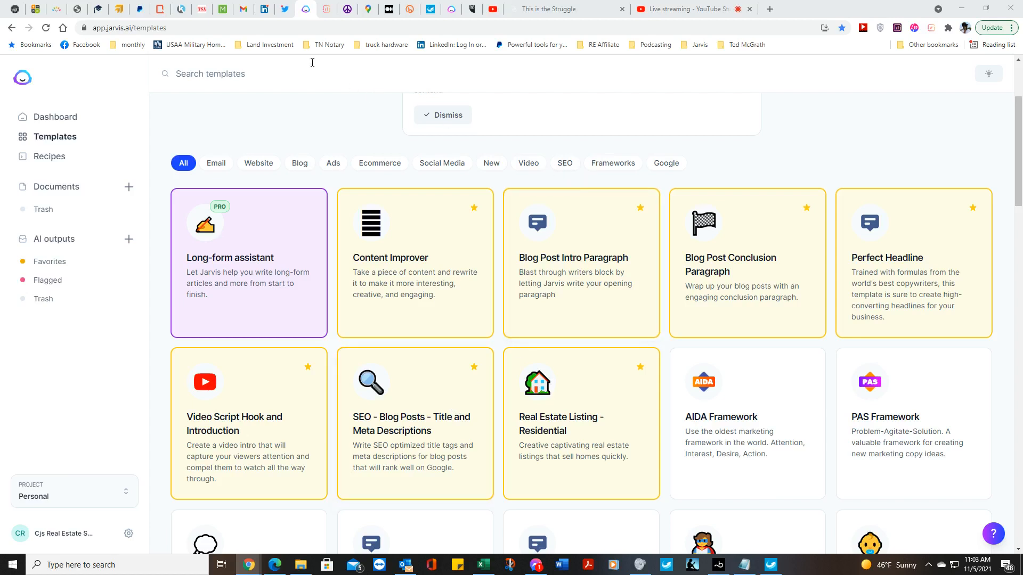
- Switch to LinkedIn briefly and on to Outlook, and open AcreTrader's "New Olive Farm Offering Available Wednesday!" email in the business account's inbox
click(265, 9)
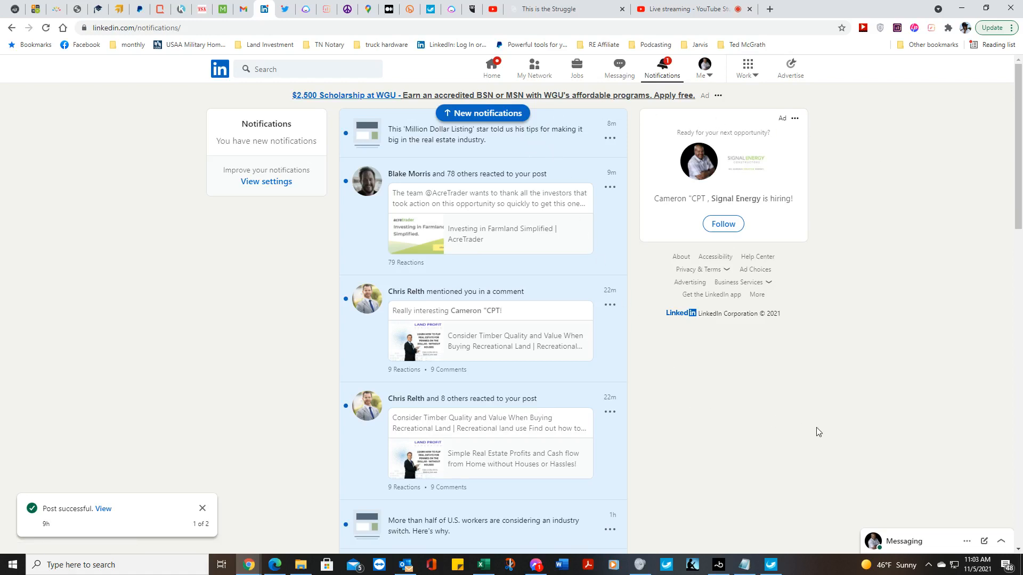
click(406, 569)
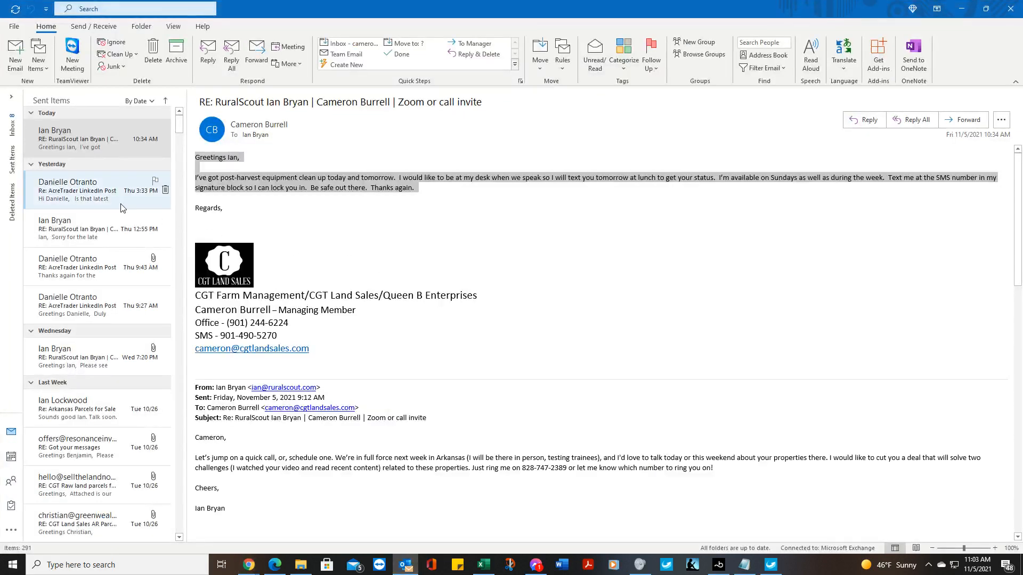
click(10, 97)
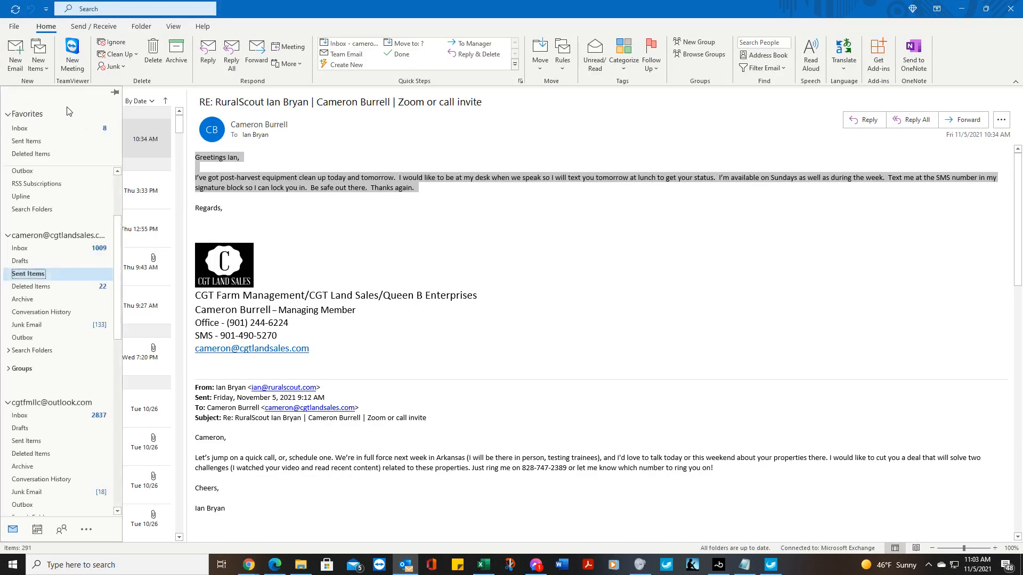
click(47, 250)
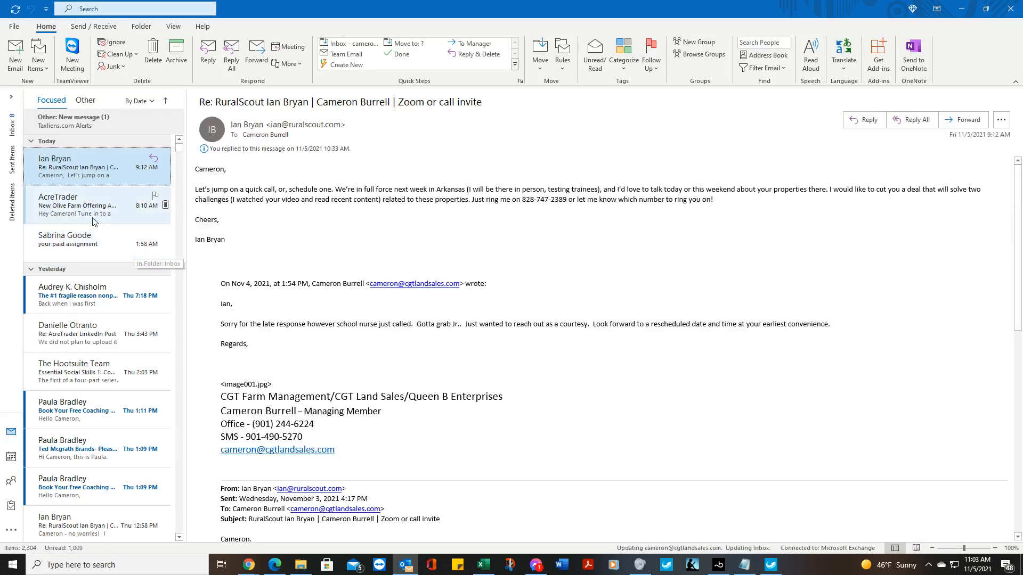
click(91, 213)
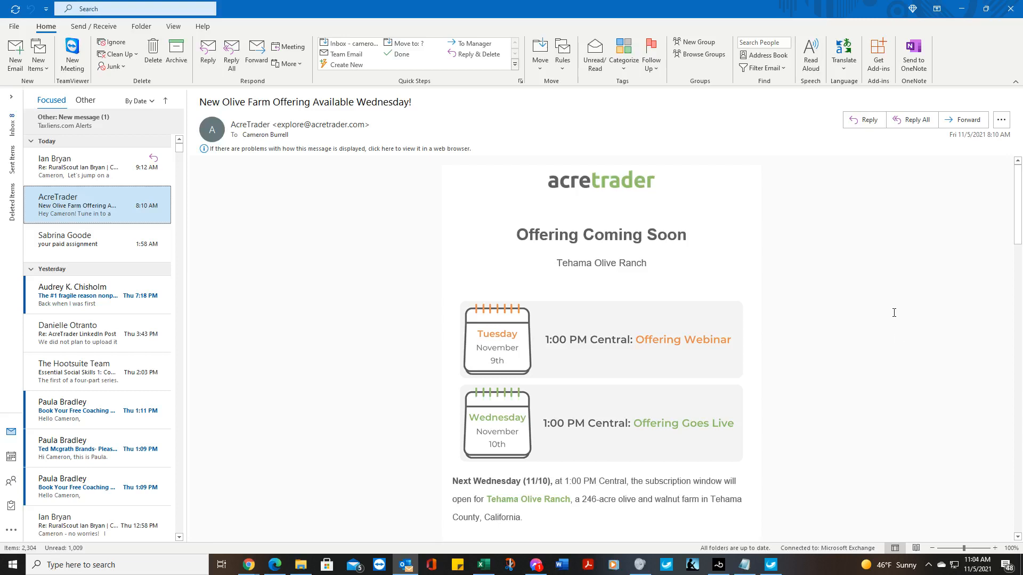
- Read through the AcreTrader email for the Tehama Olive Ranch offering dates, webinar registration and farm details
scroll(894, 313, down, 7)
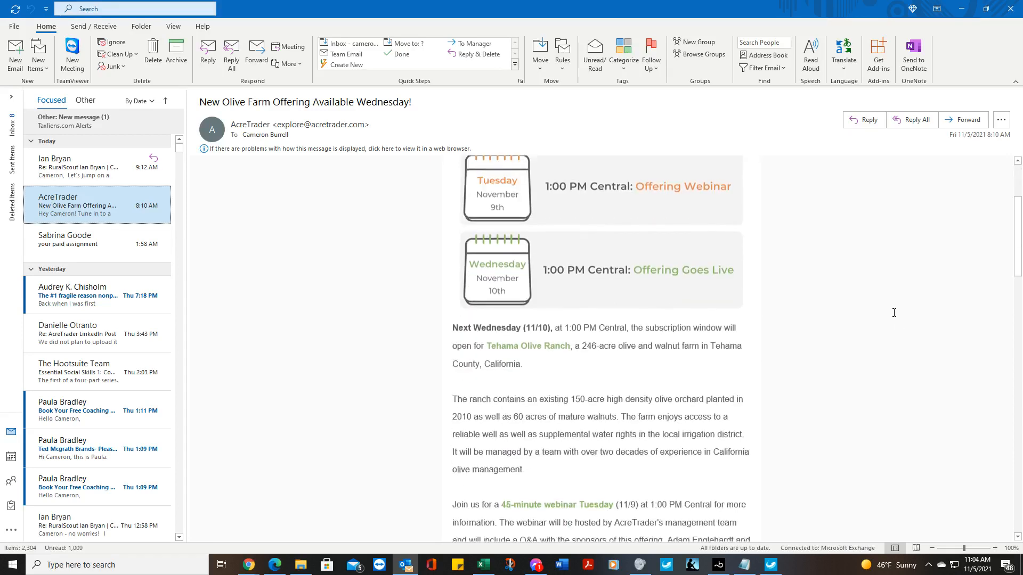
scroll(893, 313, down, 8)
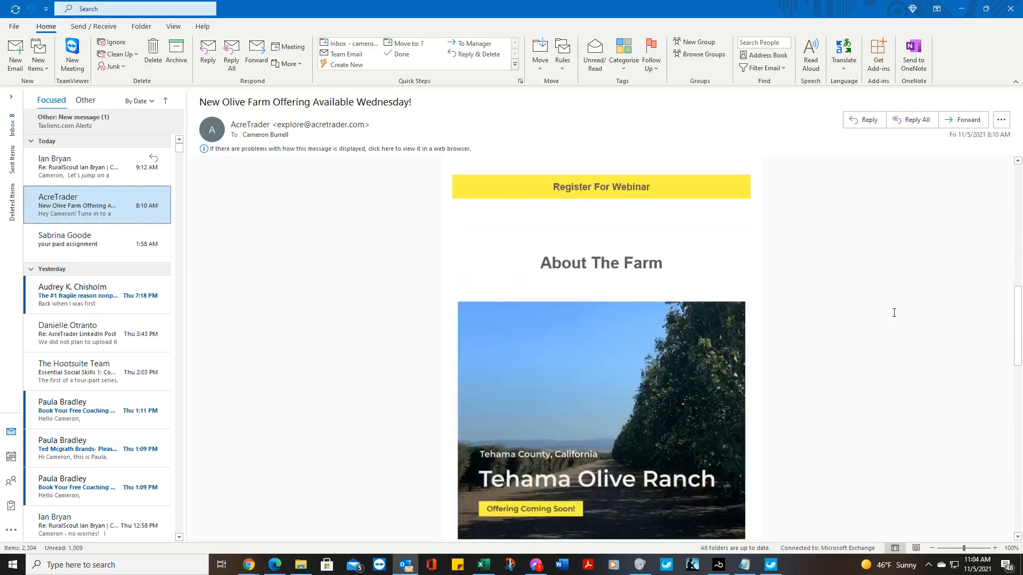
scroll(894, 313, down, 8)
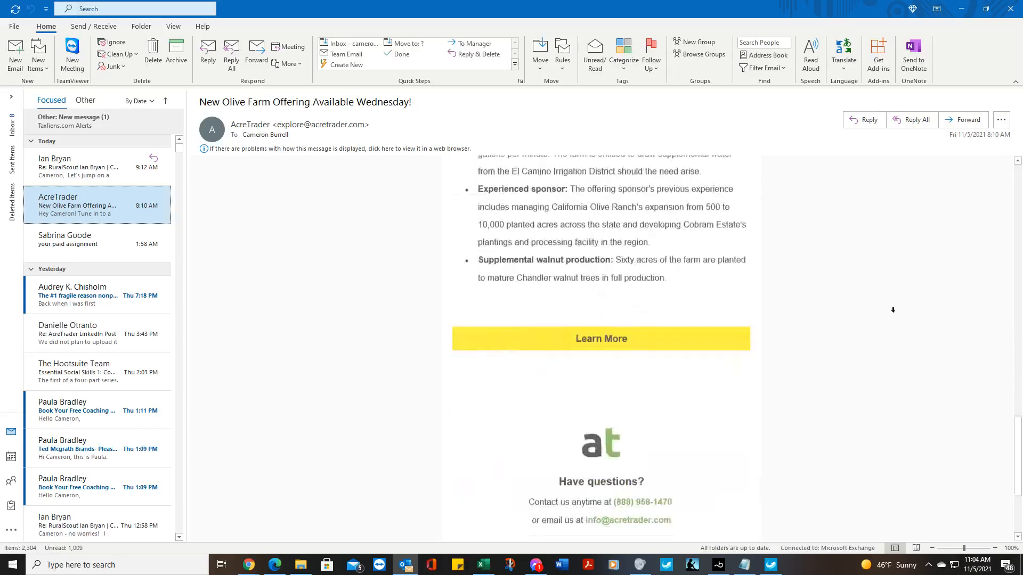
scroll(893, 313, up, 9)
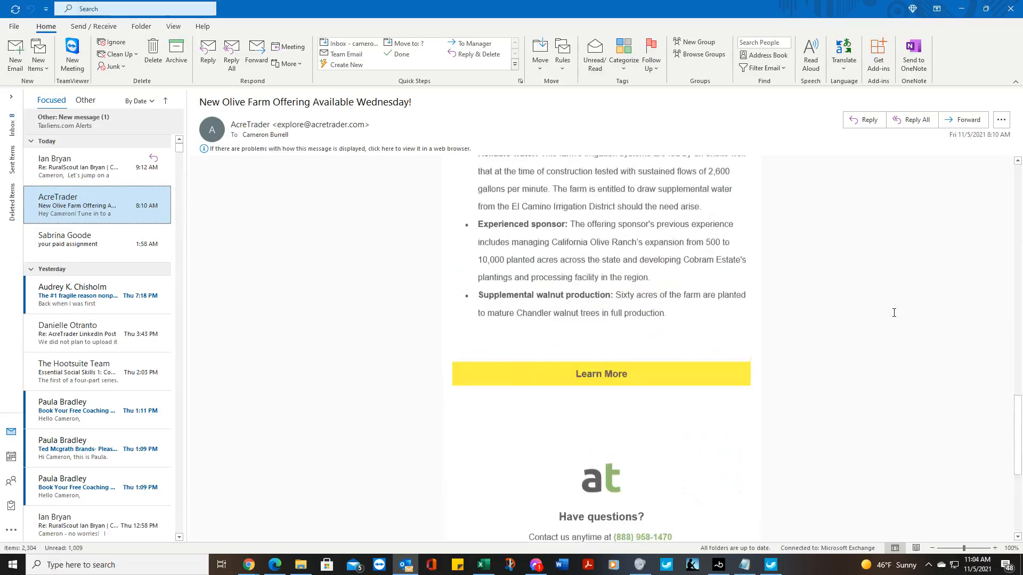
scroll(893, 313, up, 8)
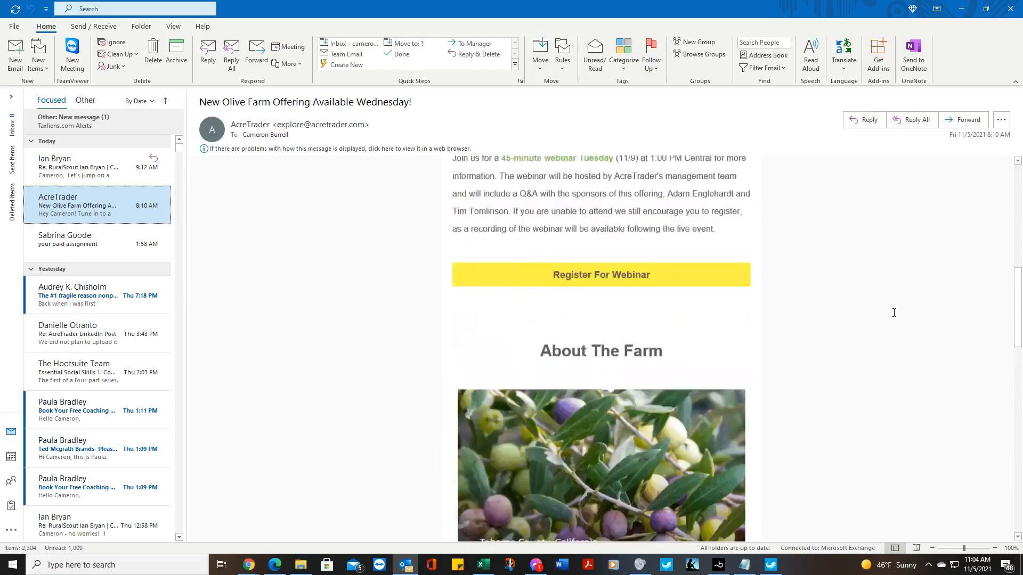
scroll(893, 312, up, 4)
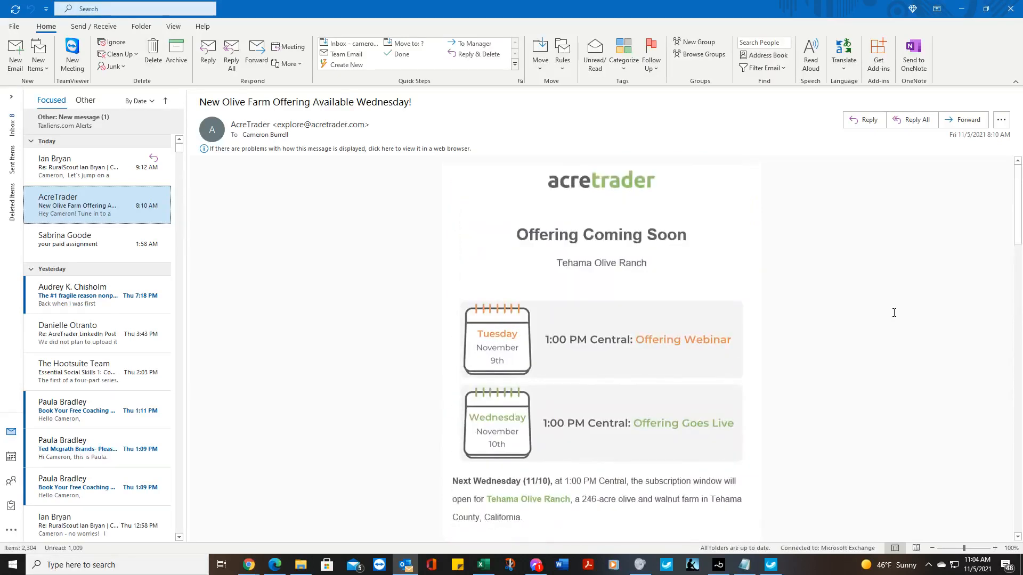
scroll(893, 312, down, 6)
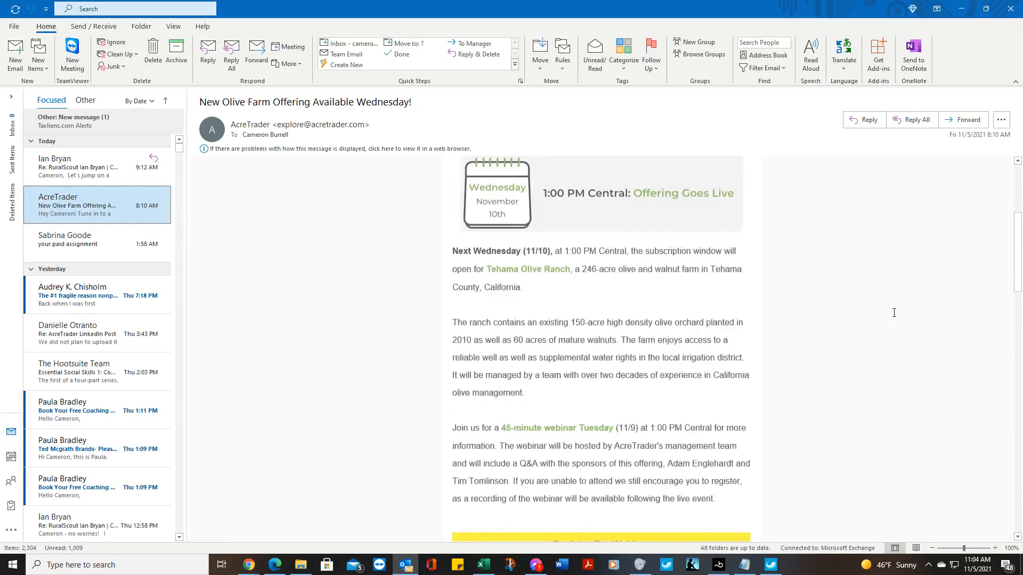
scroll(894, 313, up, 6)
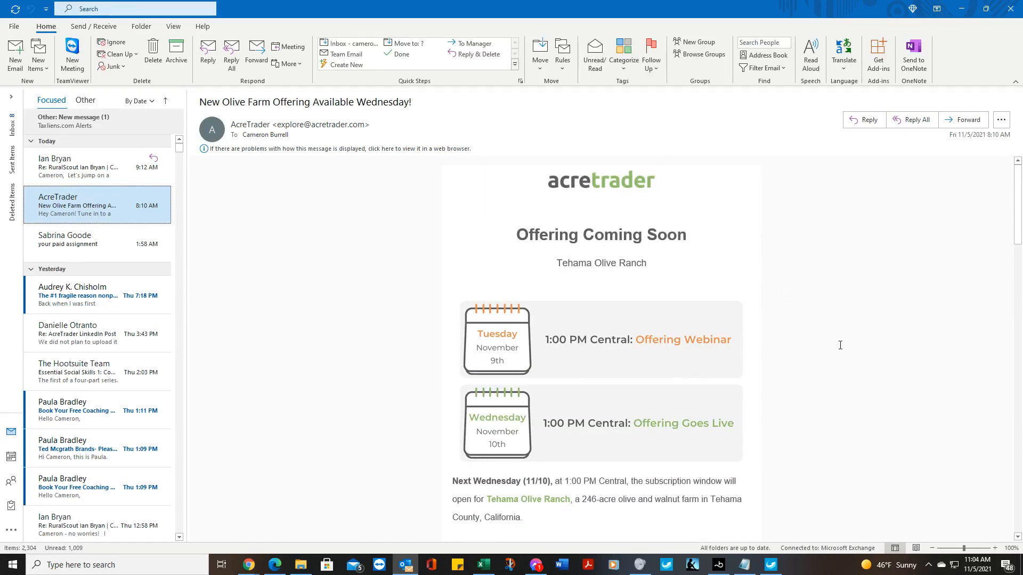
scroll(847, 345, down, 1)
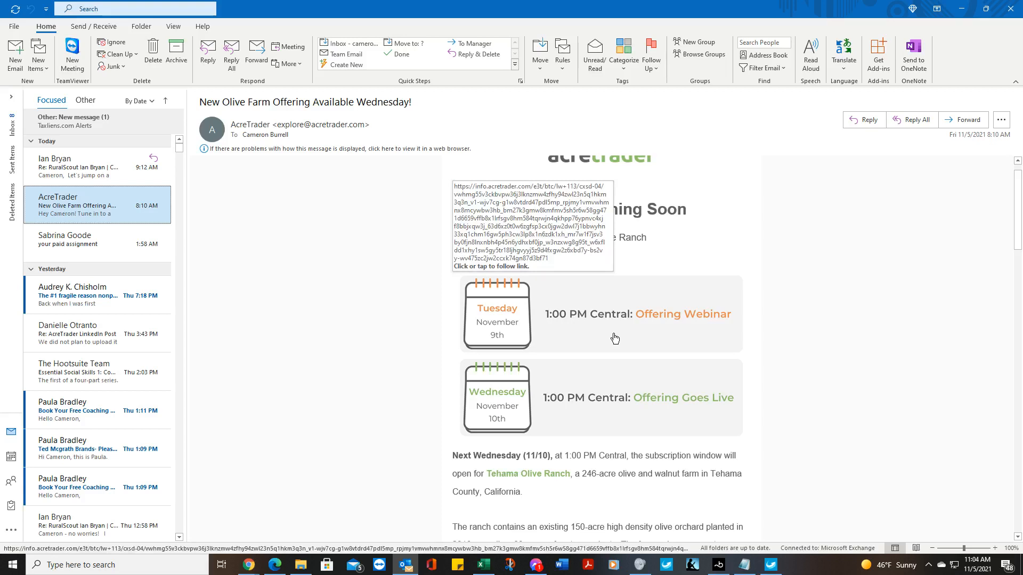
- Review the AcreTrader email's webinar and go-live dates, ranch description and webinar details once more
scroll(664, 328, down, 3)
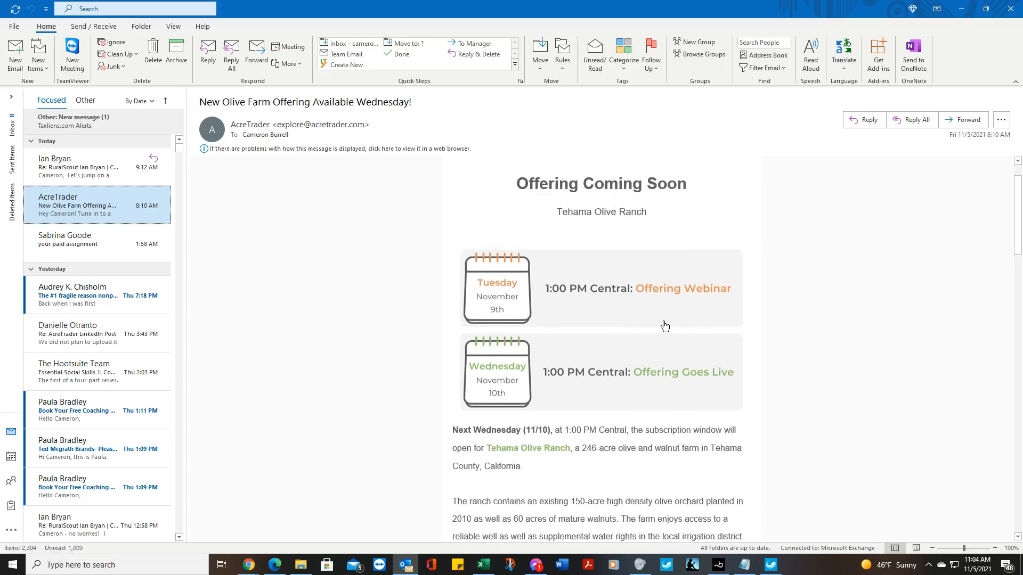
scroll(665, 343, down, 10)
scroll(663, 346, up, 10)
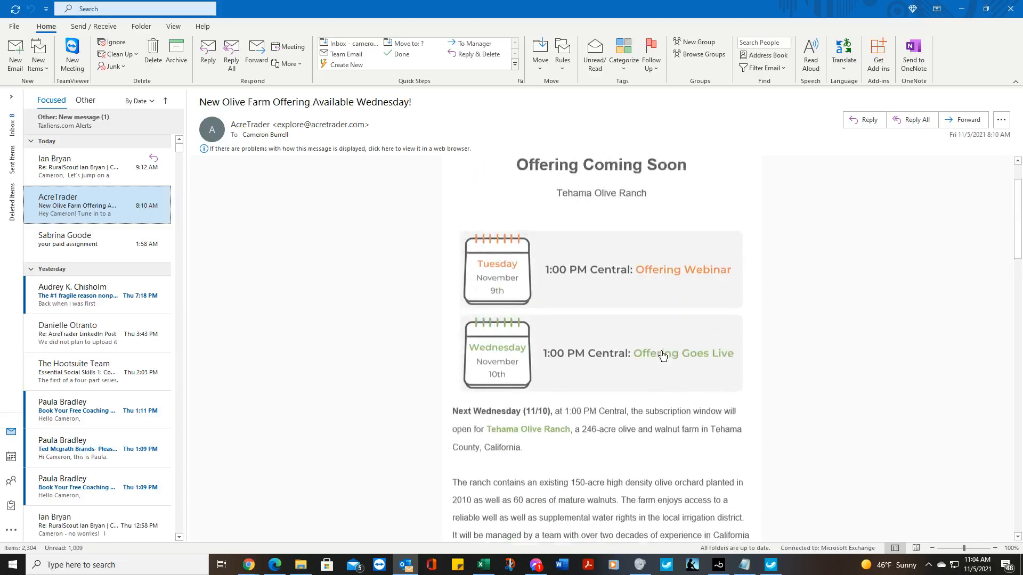
scroll(662, 351, down, 2)
scroll(662, 351, down, 2)
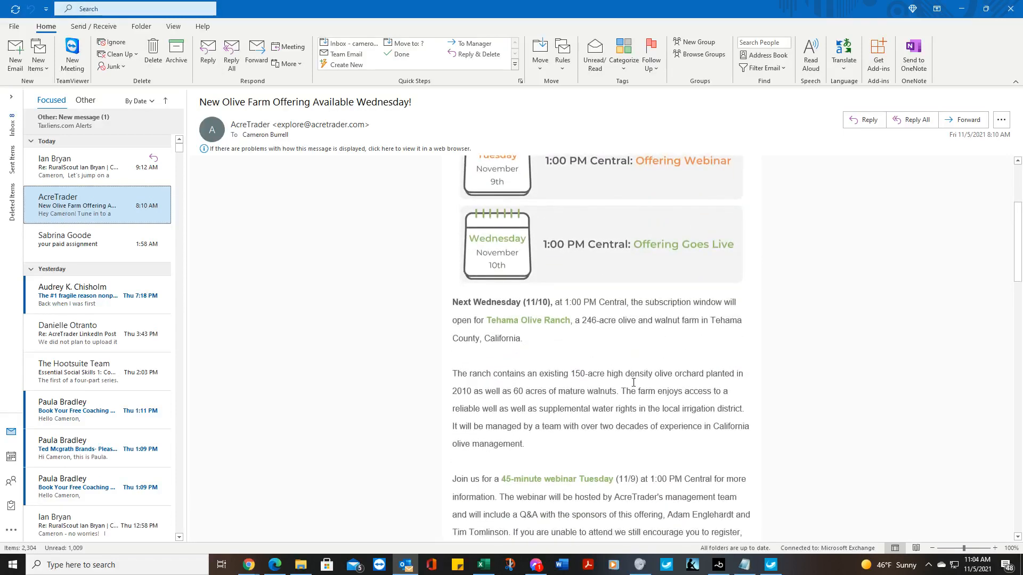
scroll(633, 384, up, 3)
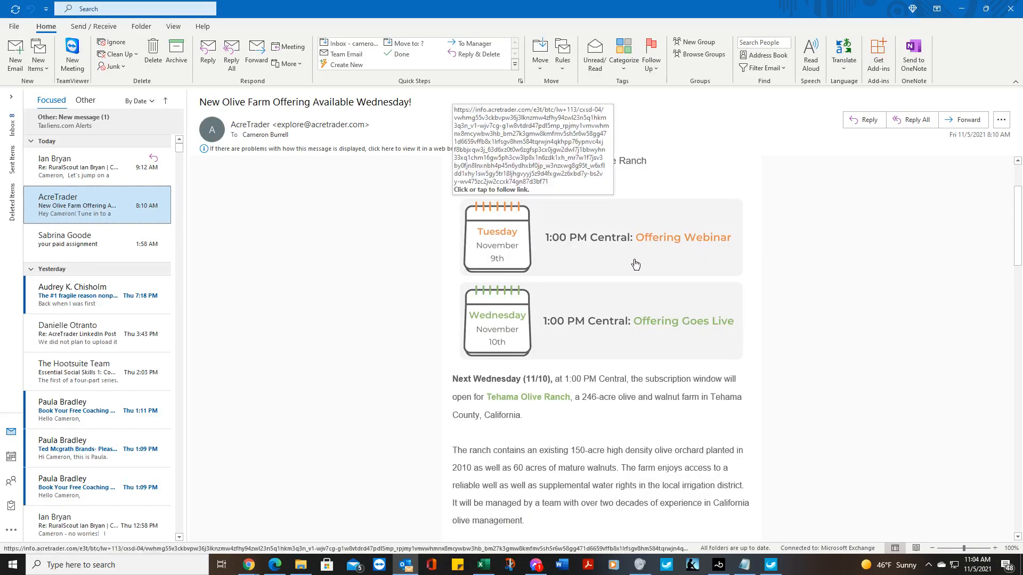
scroll(629, 352, down, 6)
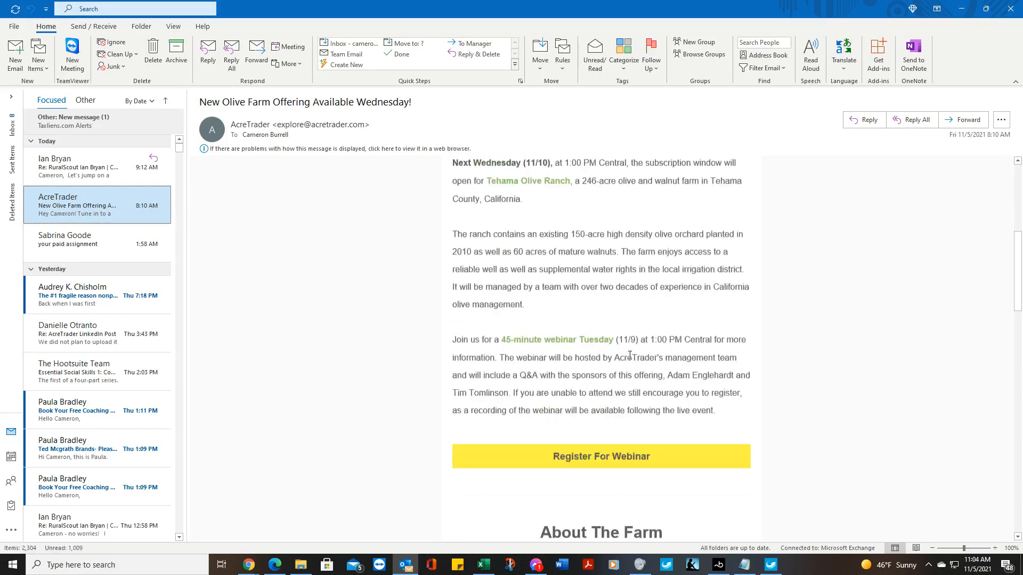
scroll(620, 325, up, 8)
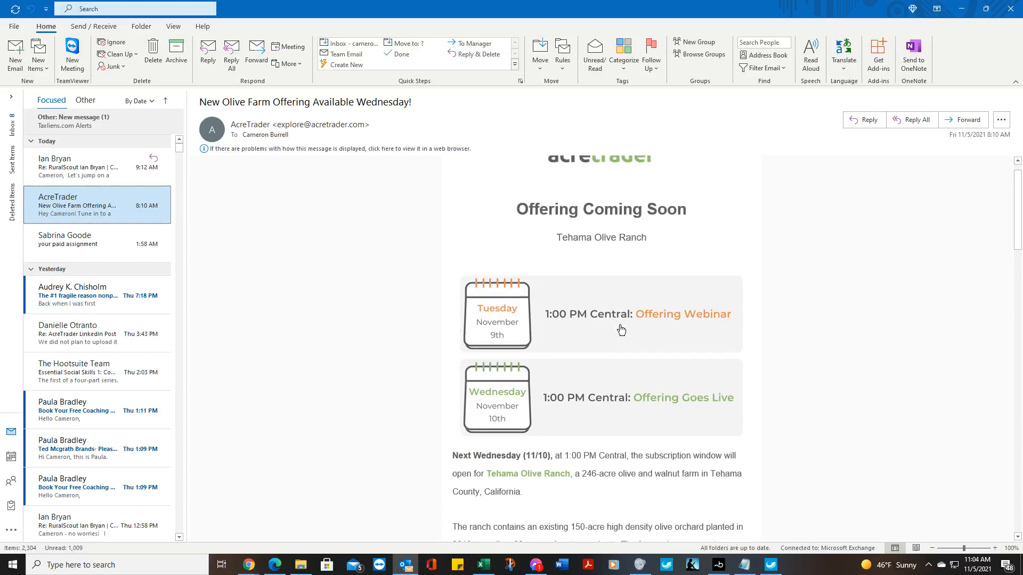
scroll(621, 329, down, 1)
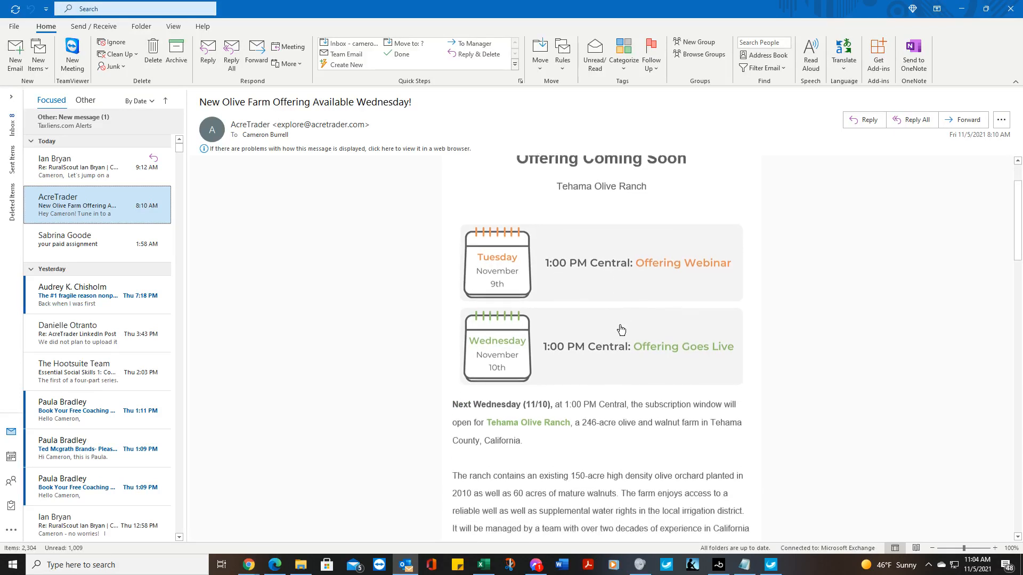
scroll(618, 326, down, 1)
scroll(618, 325, up, 2)
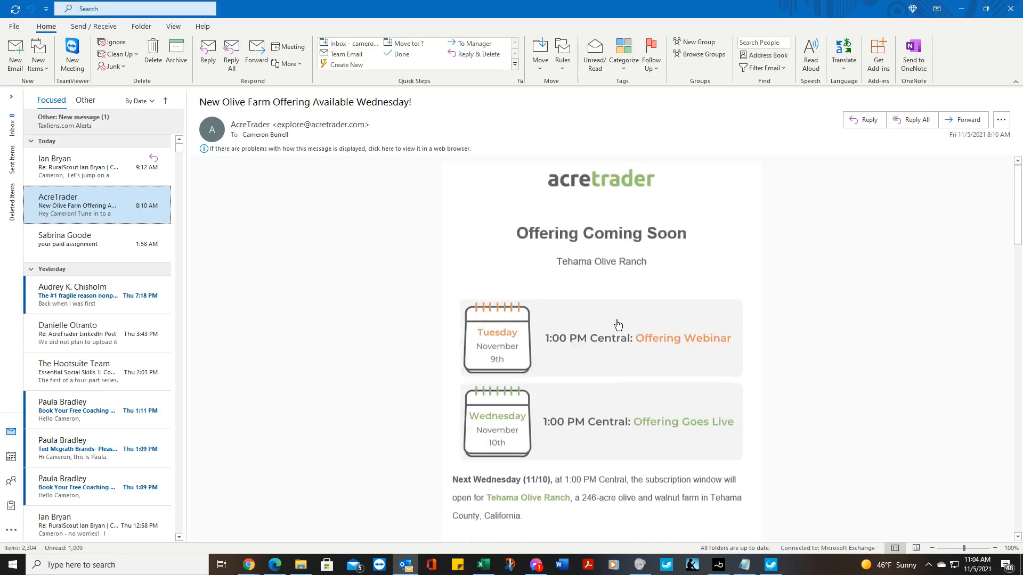
- Return to LinkedIn, go to the home feed and start a new post
click(961, 9)
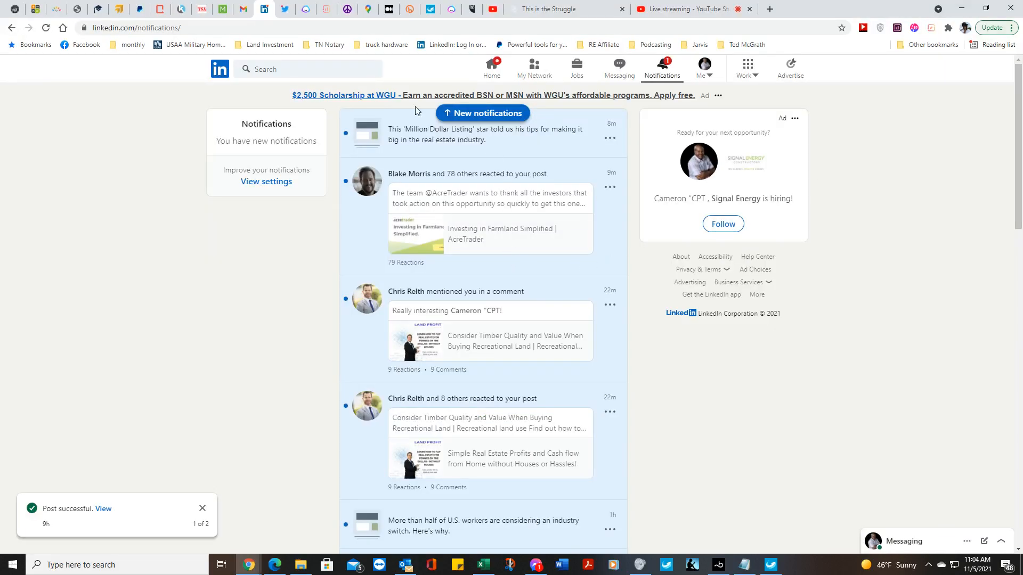
click(494, 71)
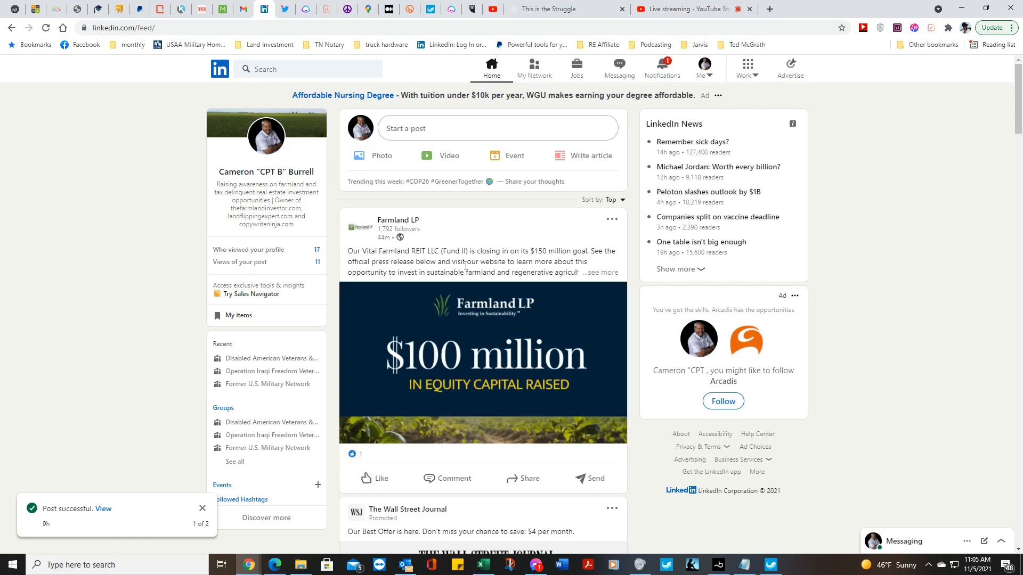
click(473, 129)
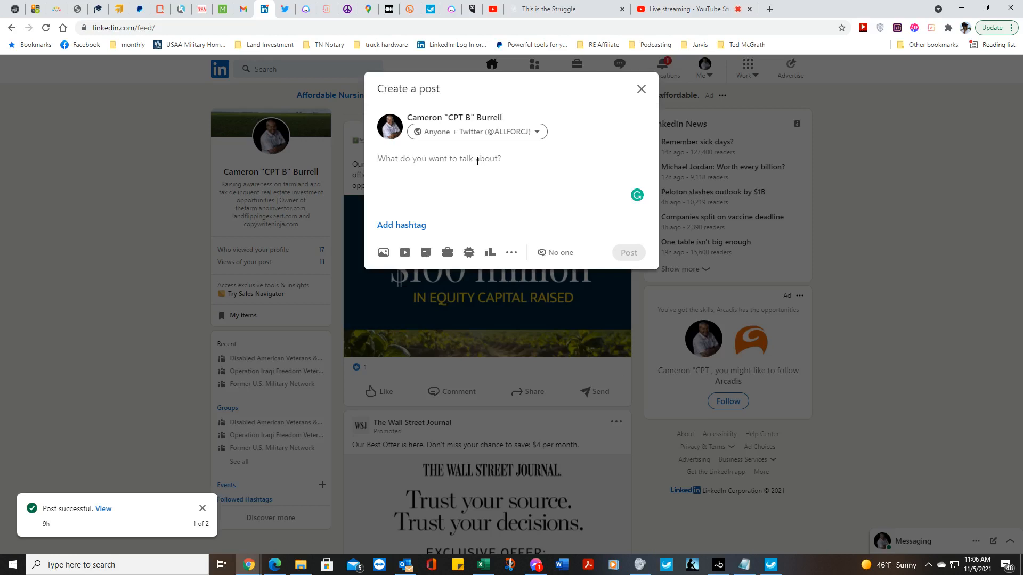
- Switch to Jarvis briefly and on to AcreTrader's Tehama Olive Ranch offering page, and dismiss its inactivity logout notice
click(309, 12)
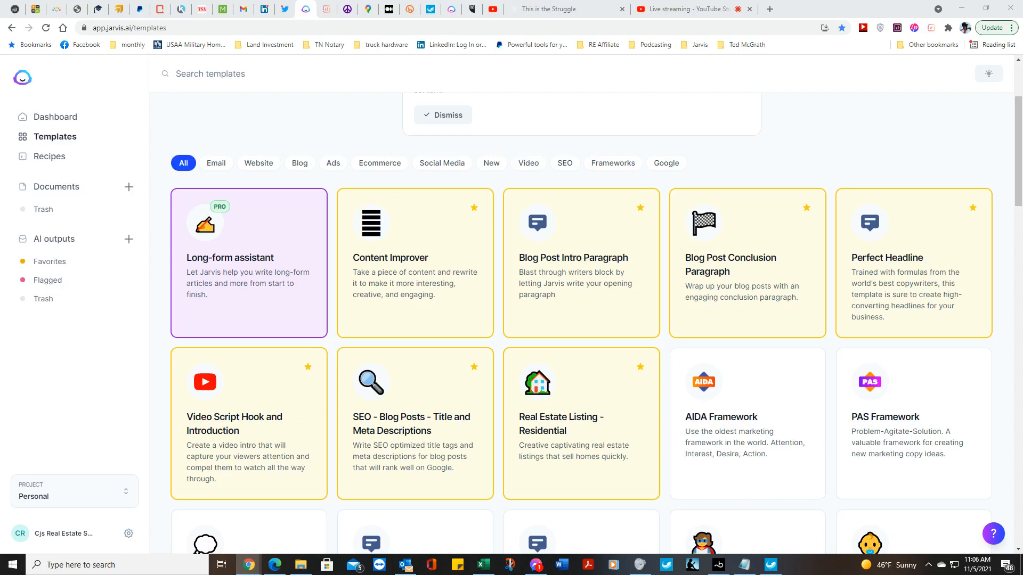
drag(1022, 60, 819, 19)
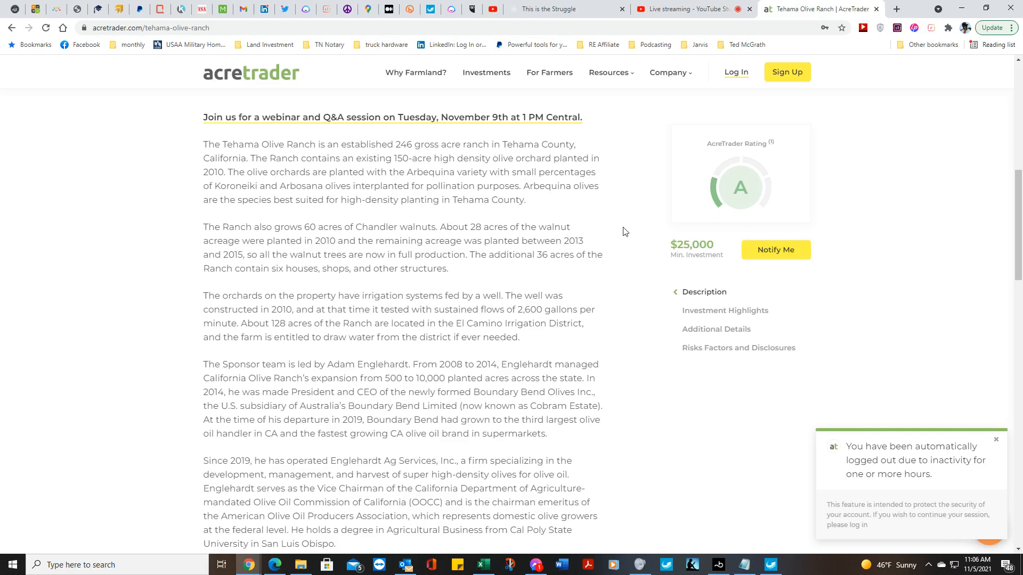
scroll(625, 231, up, 2)
scroll(624, 231, up, 6)
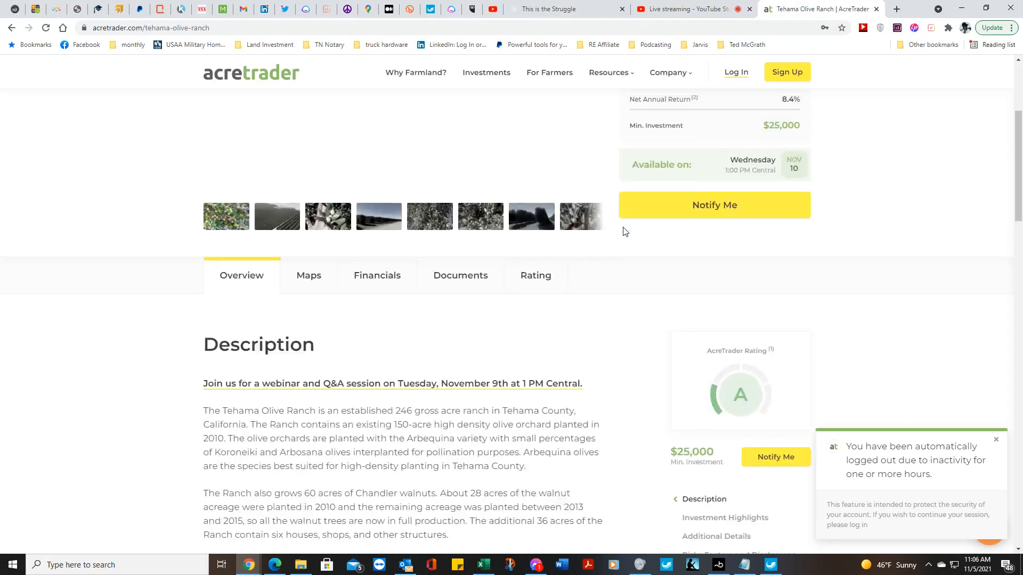
scroll(625, 231, up, 1)
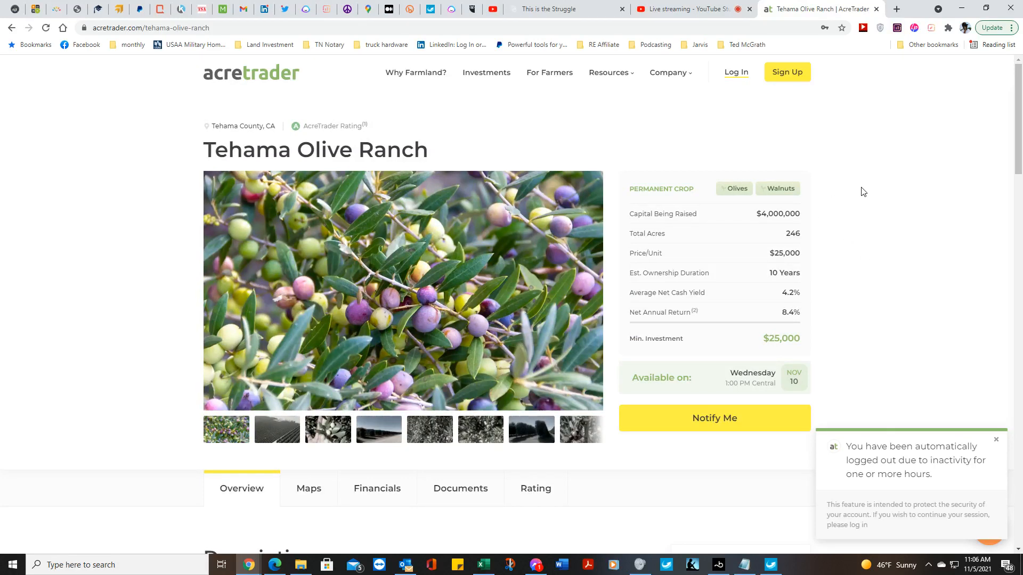
scroll(863, 191, down, 4)
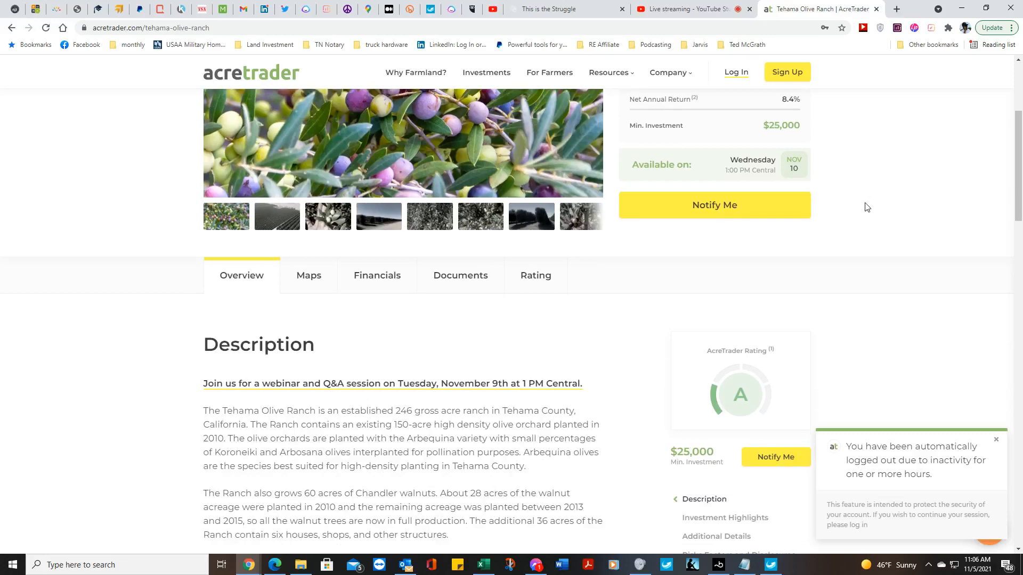
scroll(885, 236, up, 4)
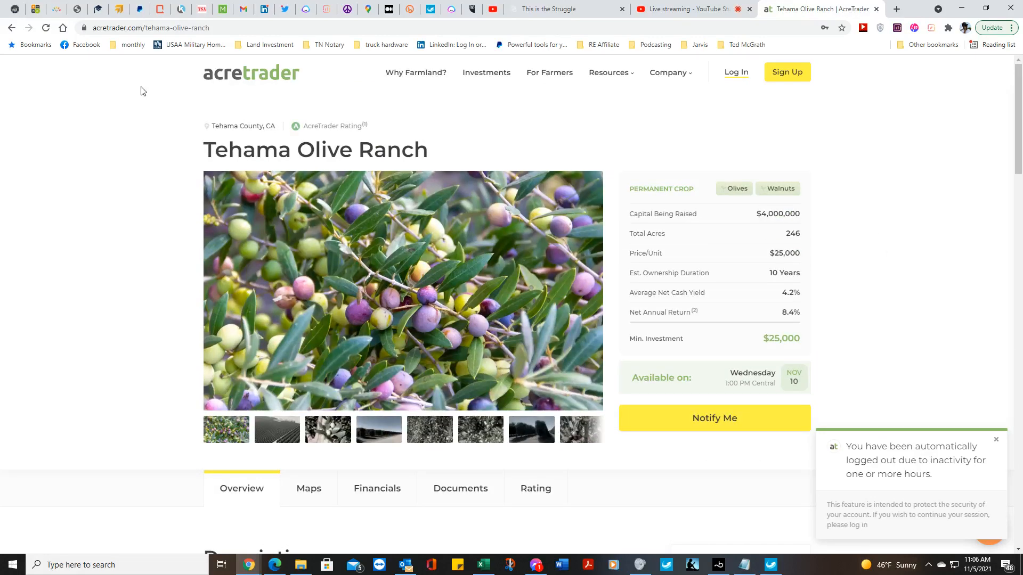
scroll(878, 273, down, 2)
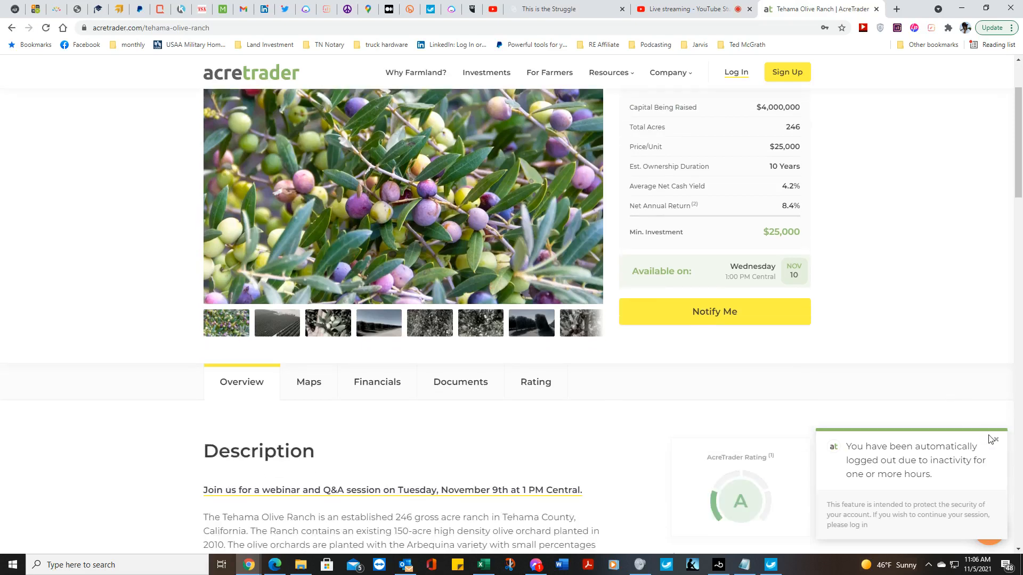
click(996, 439)
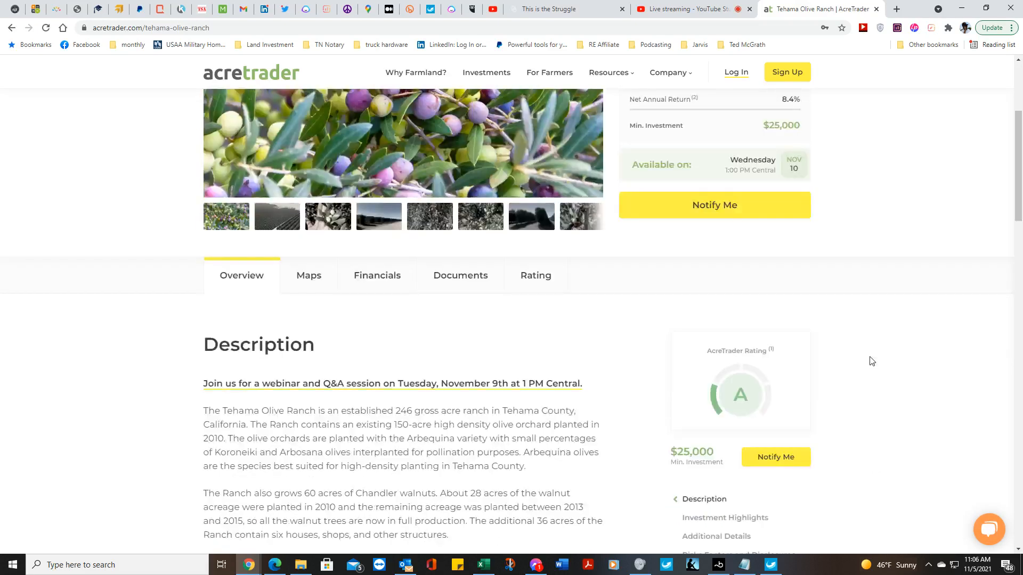
- Examine the Tehama Olive Ranch offering figures and the description of its orchards, irrigation and sponsor team
scroll(871, 364, down, 4)
scroll(871, 361, up, 8)
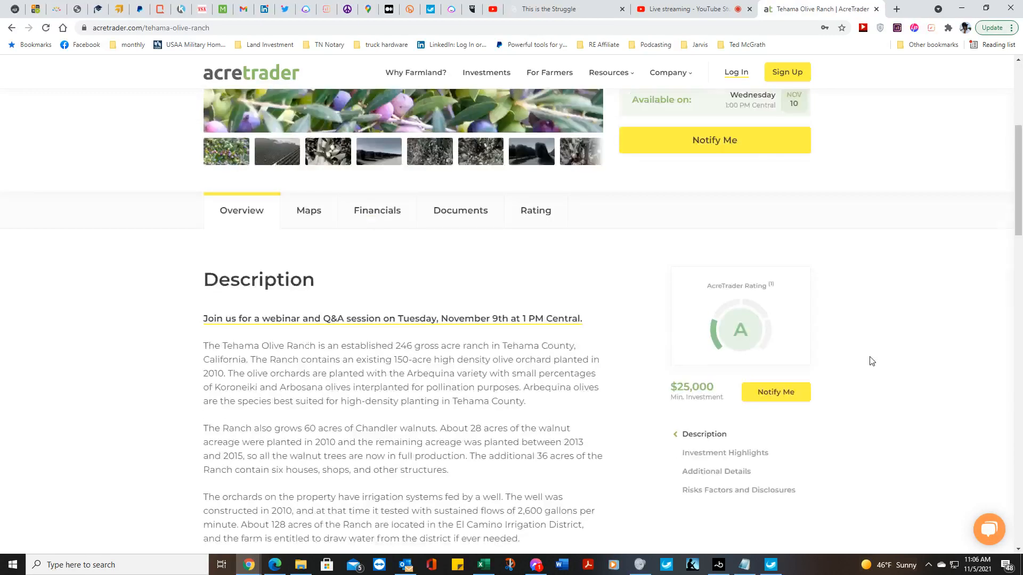
scroll(871, 362, down, 5)
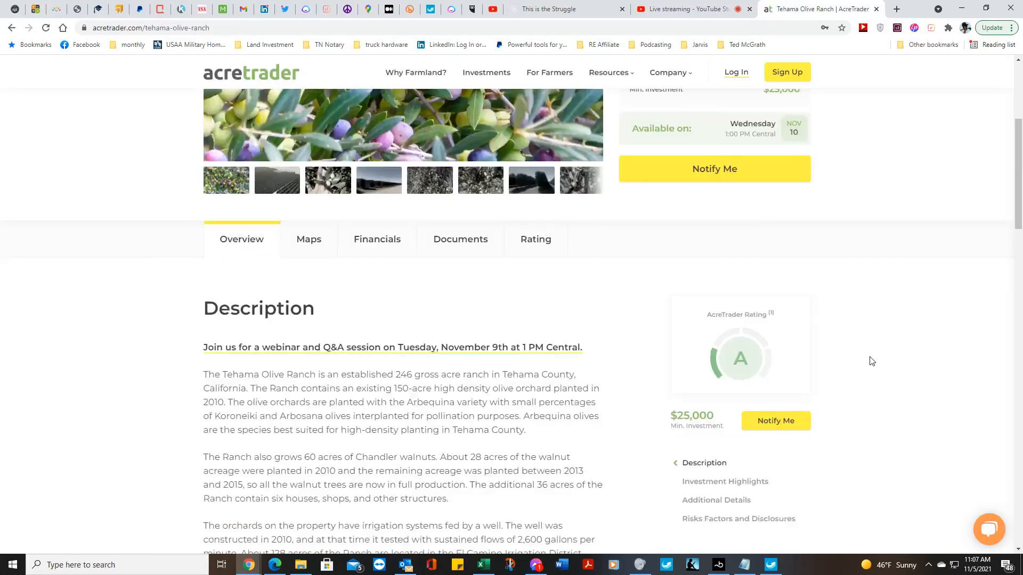
scroll(871, 362, up, 5)
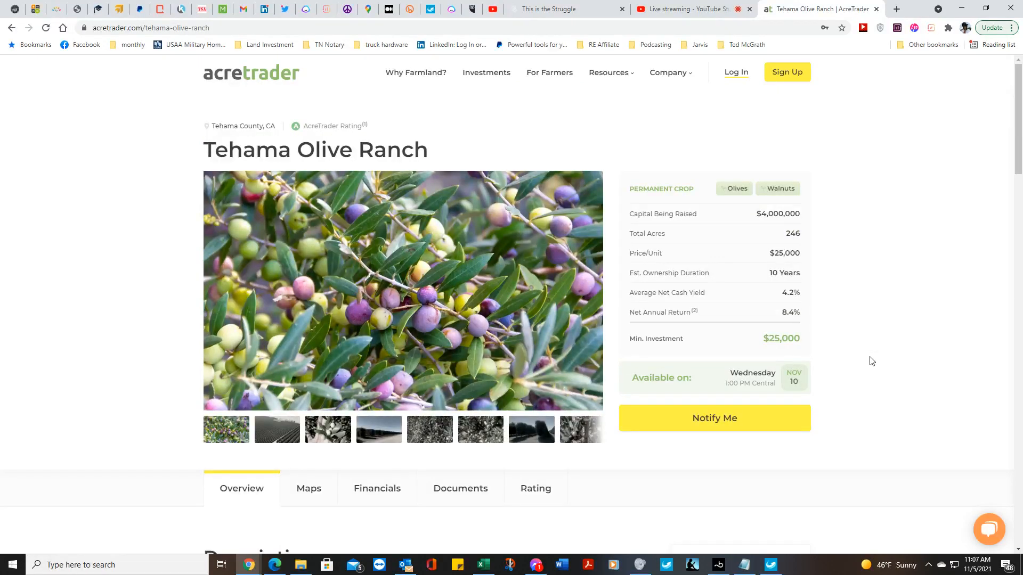
scroll(871, 361, down, 5)
scroll(871, 362, down, 5)
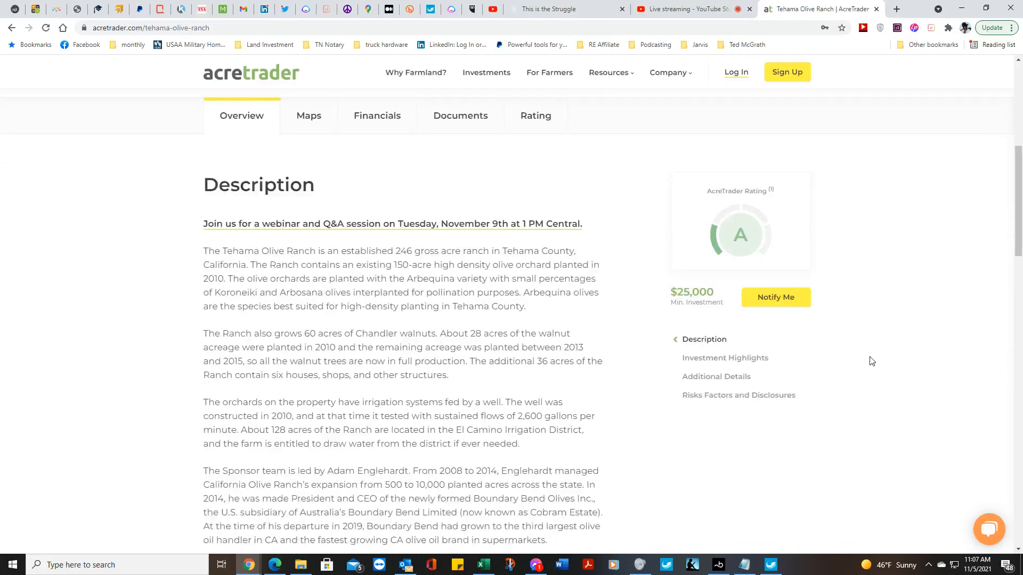
scroll(871, 362, up, 2)
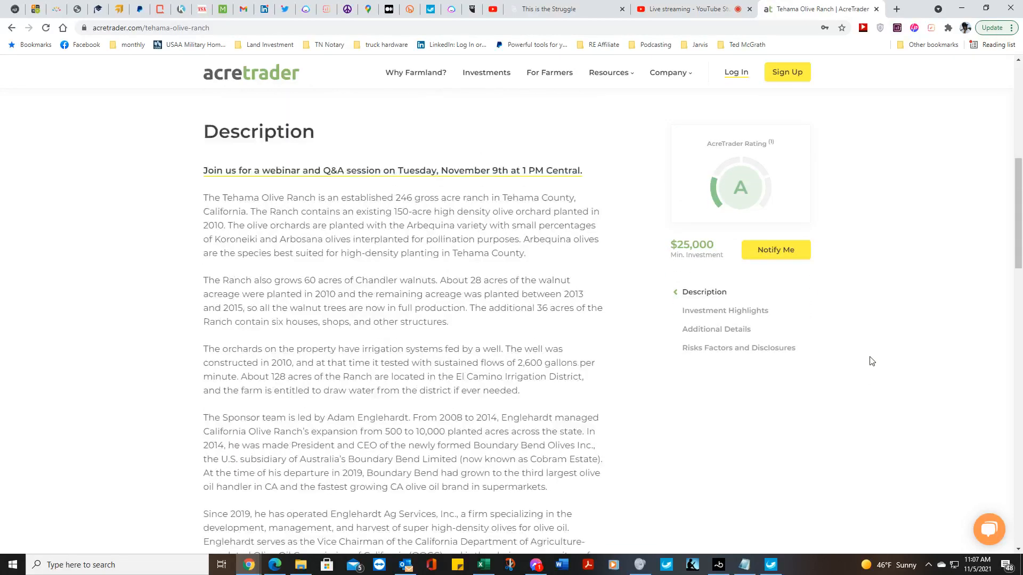
scroll(871, 362, down, 4)
scroll(871, 362, up, 3)
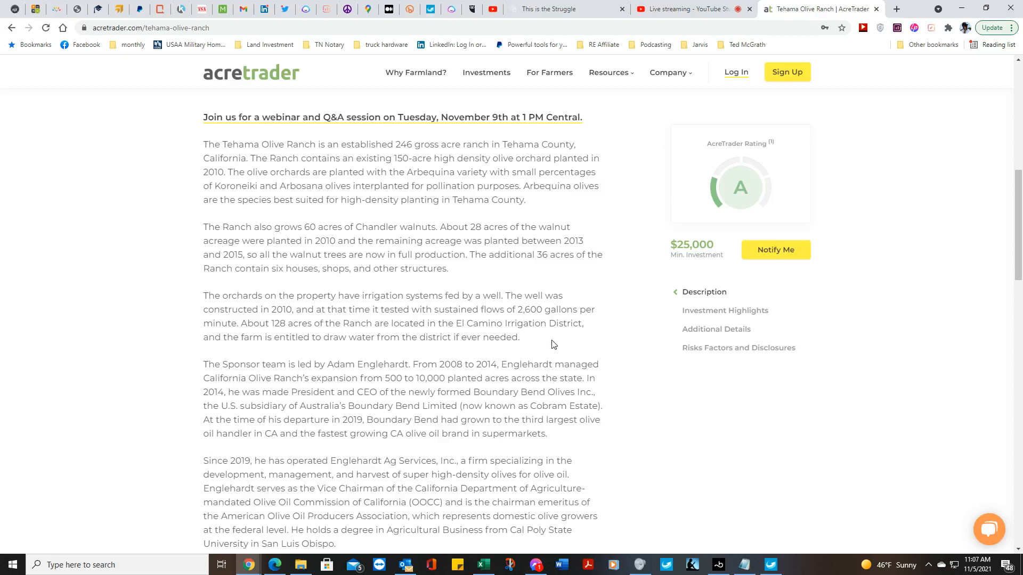
- Read the offering's investment highlights, additional details and risk disclosures, and go back over the figures and description
scroll(554, 338, down, 1)
scroll(553, 338, down, 8)
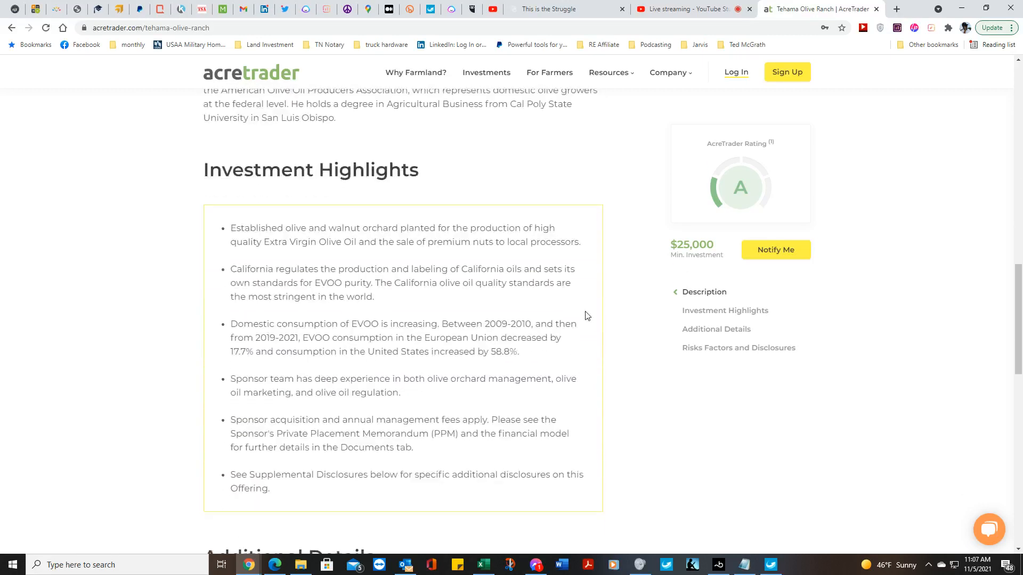
scroll(619, 356, down, 2)
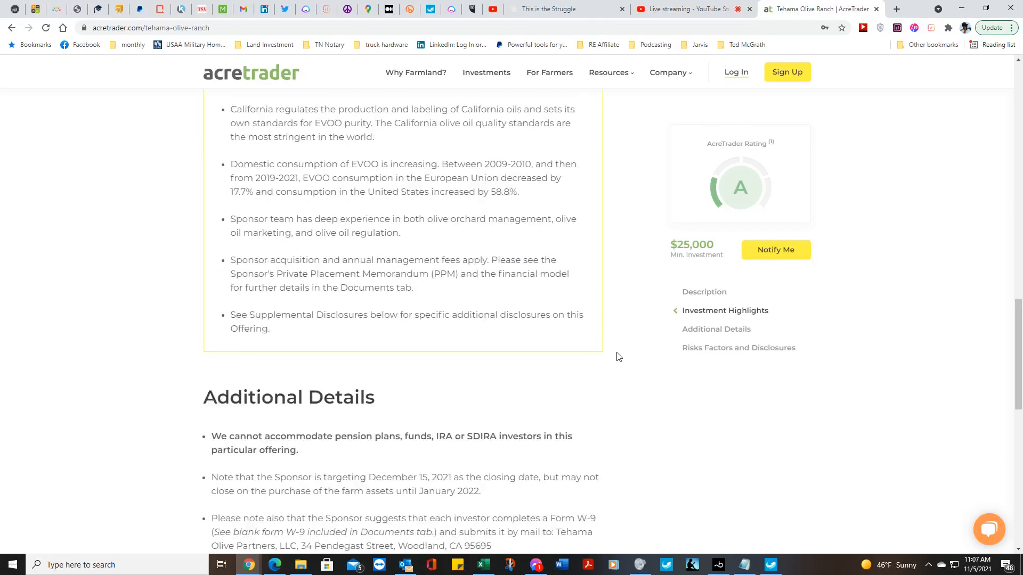
scroll(620, 355, down, 6)
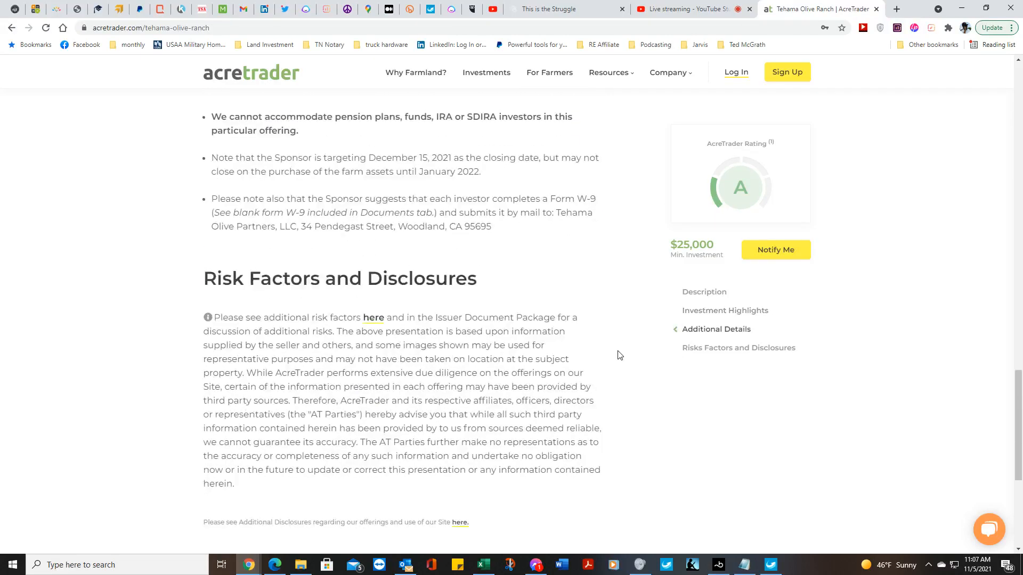
scroll(619, 356, up, 4)
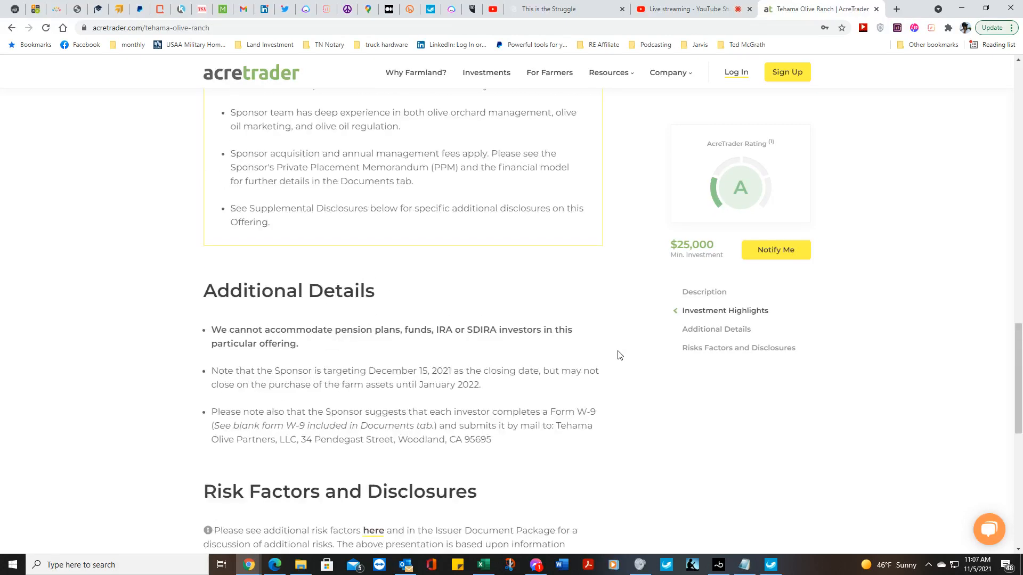
scroll(619, 355, up, 6)
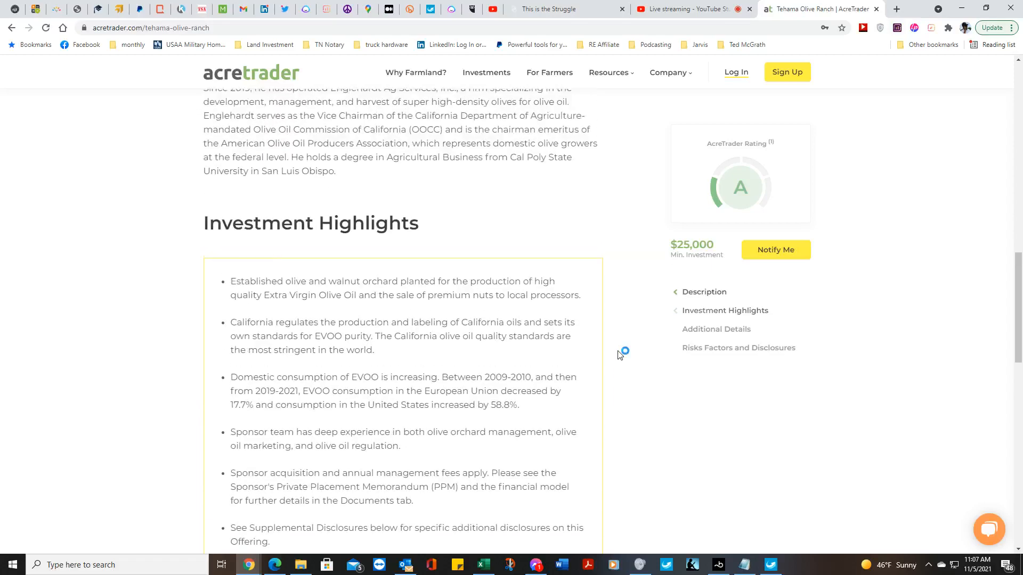
scroll(620, 355, up, 8)
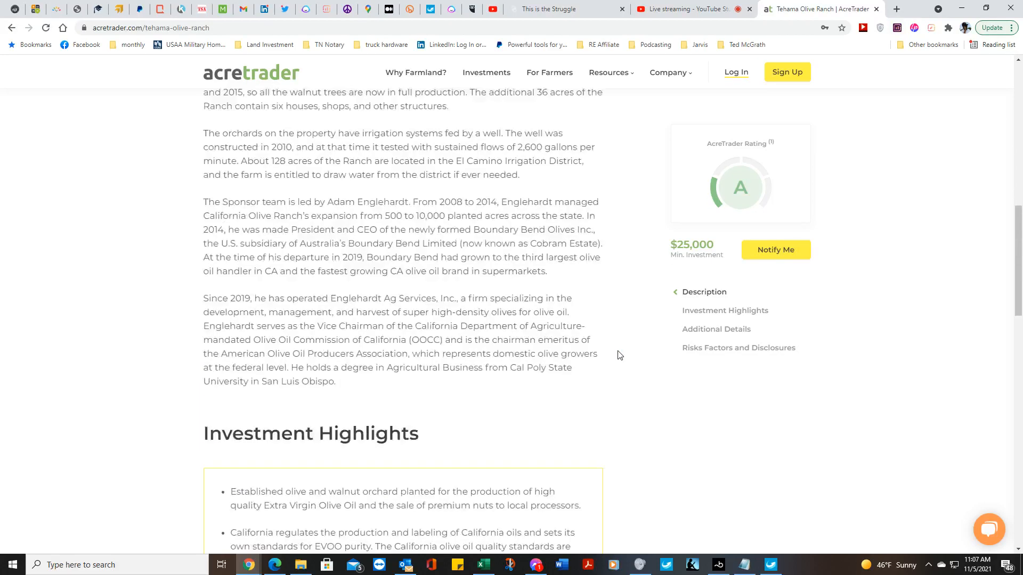
scroll(619, 355, up, 3)
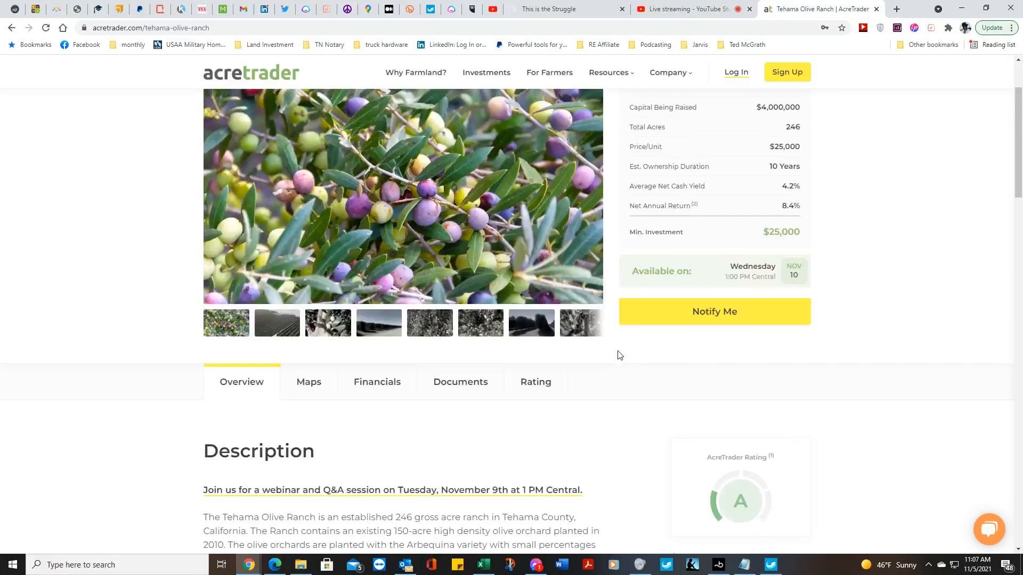
scroll(620, 355, up, 2)
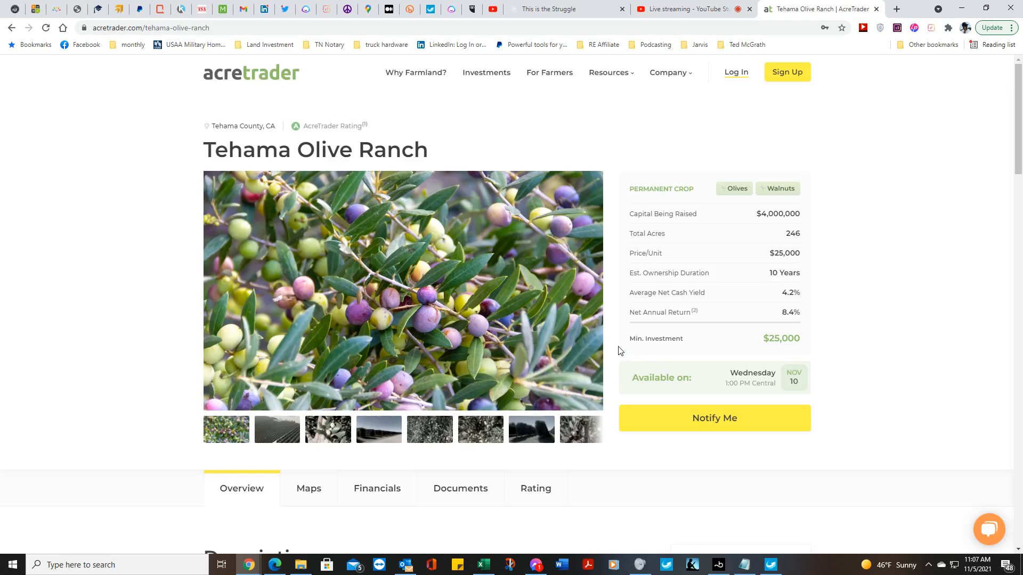
scroll(618, 355, down, 5)
scroll(612, 355, down, 3)
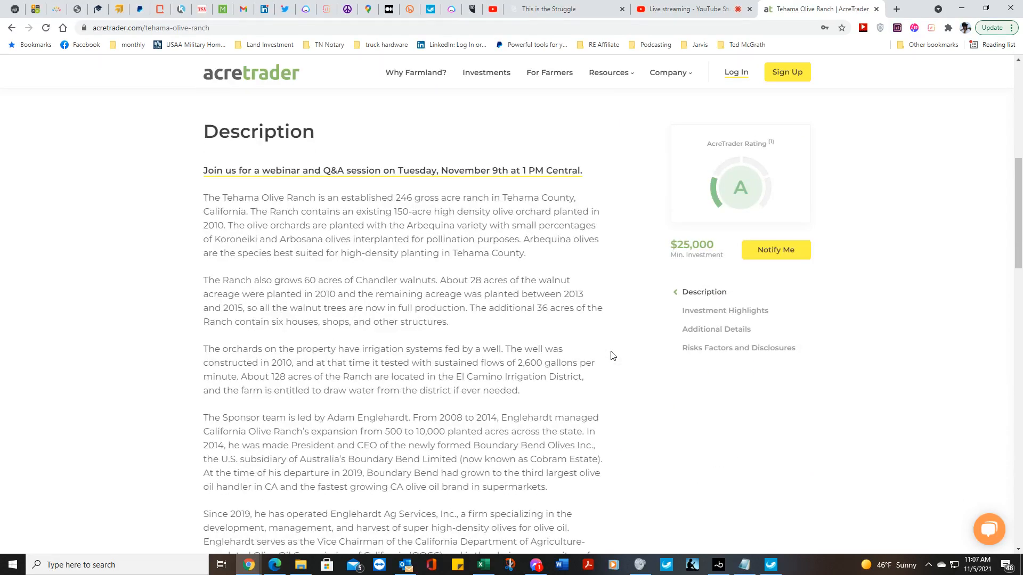
scroll(612, 355, up, 8)
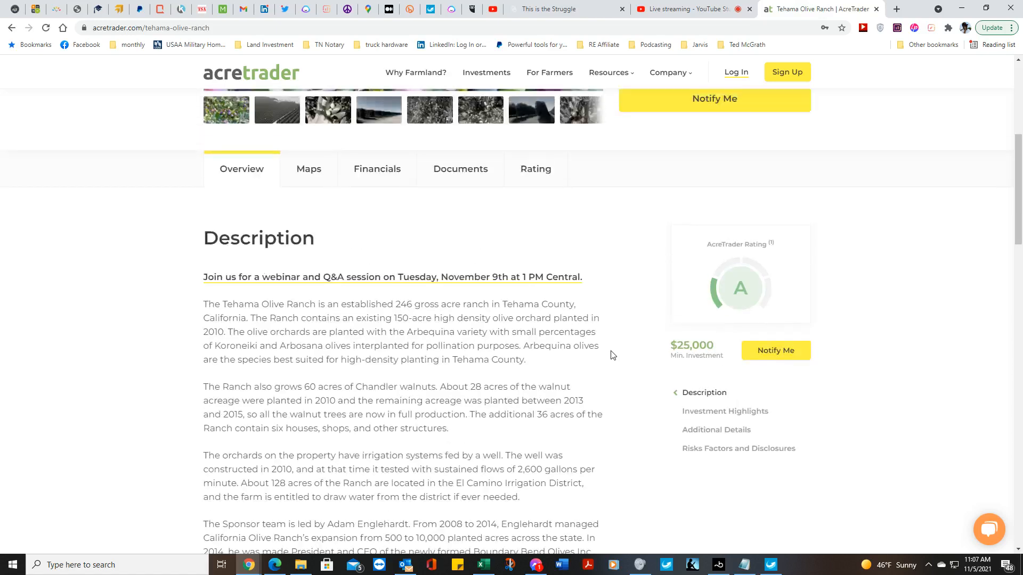
- Review the Tehama Olive Ranch offering figures alongside the description of its acreage, orchards and sponsor team
scroll(612, 355, down, 8)
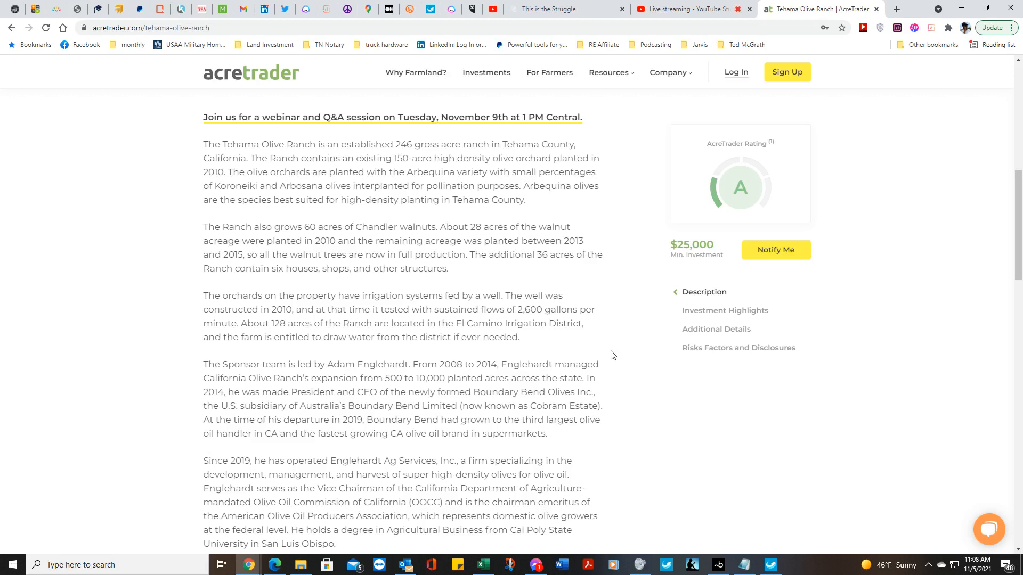
scroll(613, 356, up, 9)
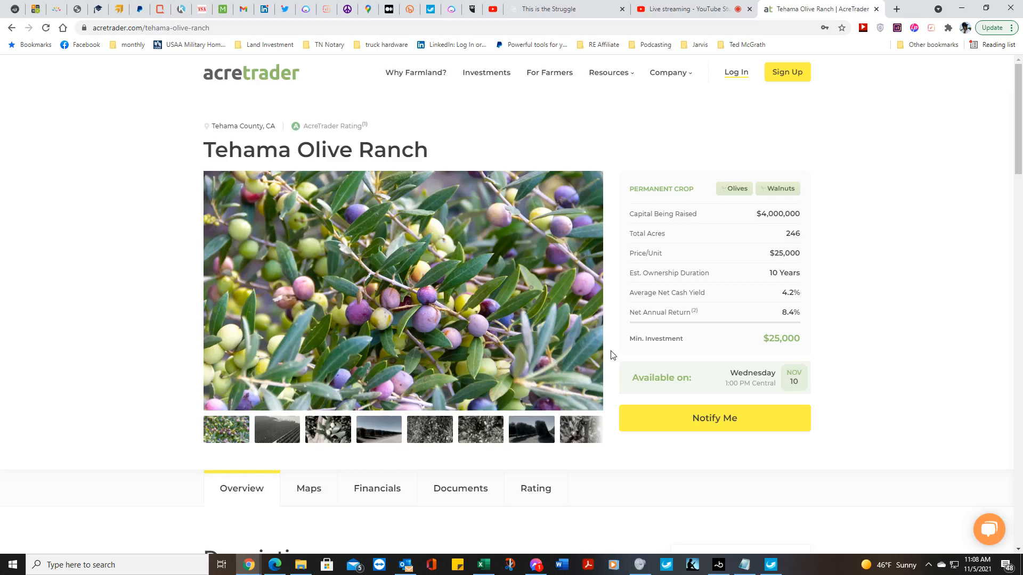
scroll(612, 355, down, 5)
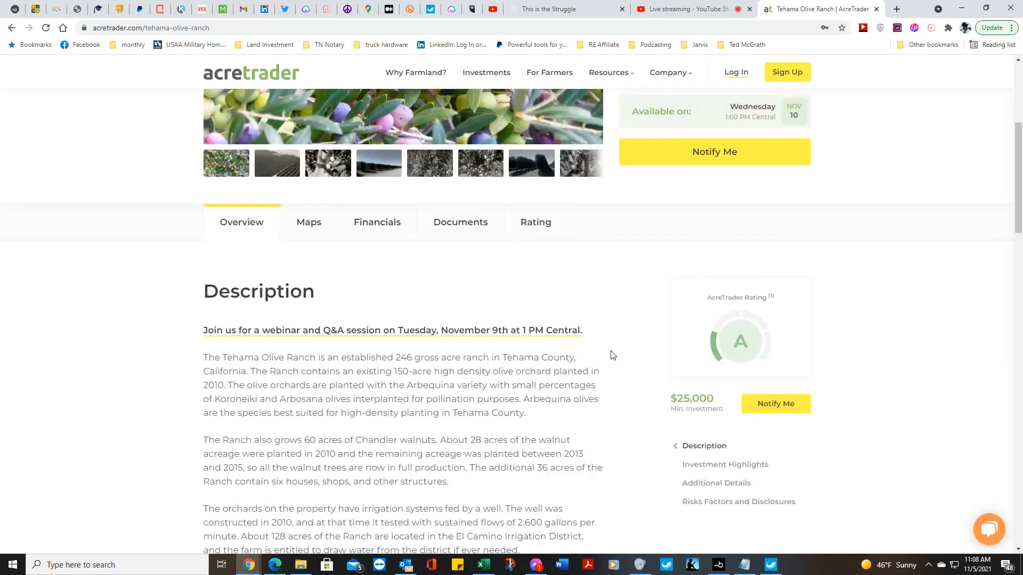
scroll(612, 355, down, 4)
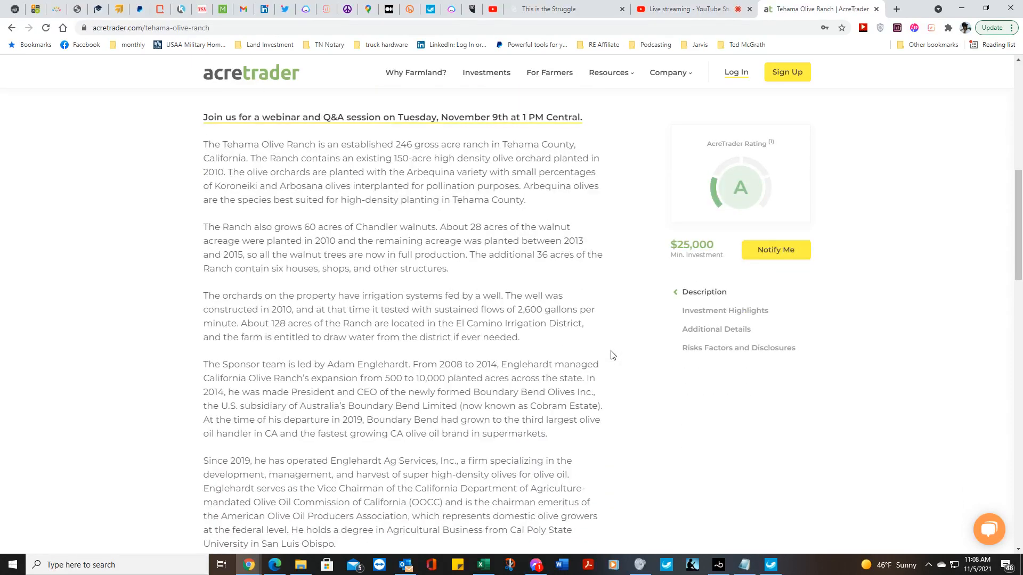
scroll(613, 355, down, 3)
scroll(612, 355, up, 11)
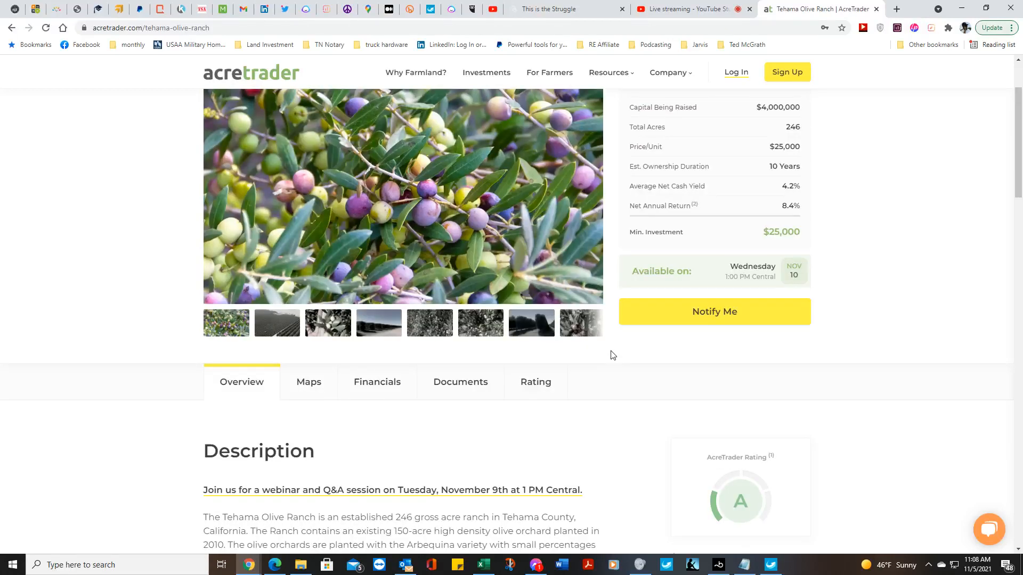
scroll(613, 355, down, 8)
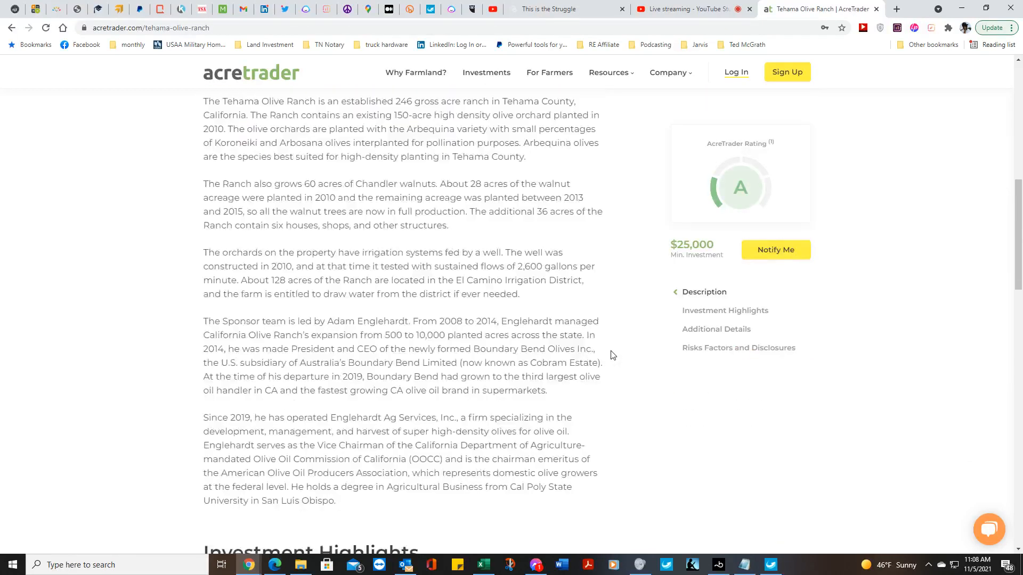
- Examine the offering's investment highlights, additional details, and risk factors and disclosures
scroll(612, 356, down, 1)
scroll(612, 355, down, 11)
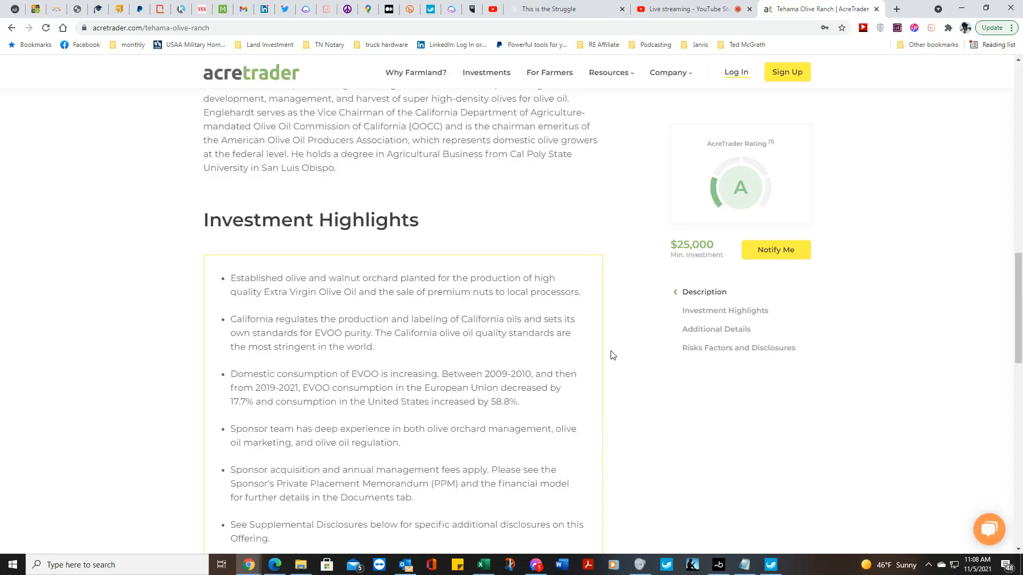
scroll(612, 355, up, 12)
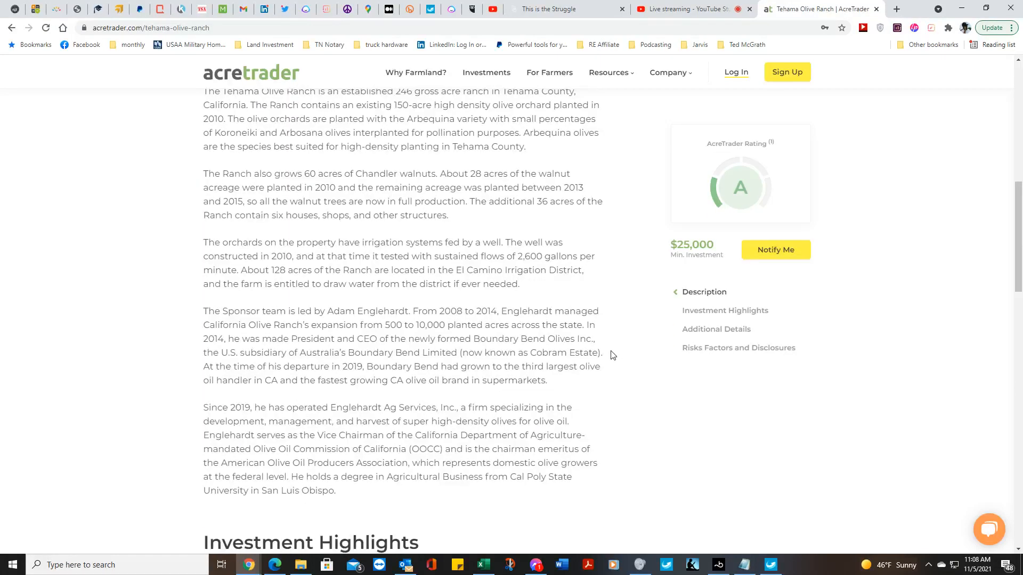
scroll(612, 355, down, 9)
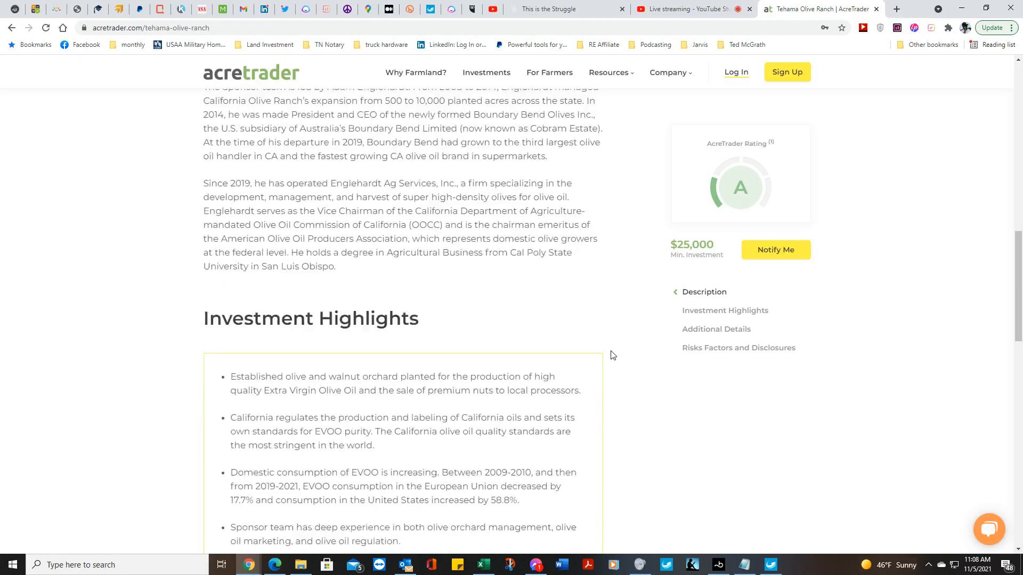
scroll(612, 355, down, 3)
scroll(612, 355, up, 4)
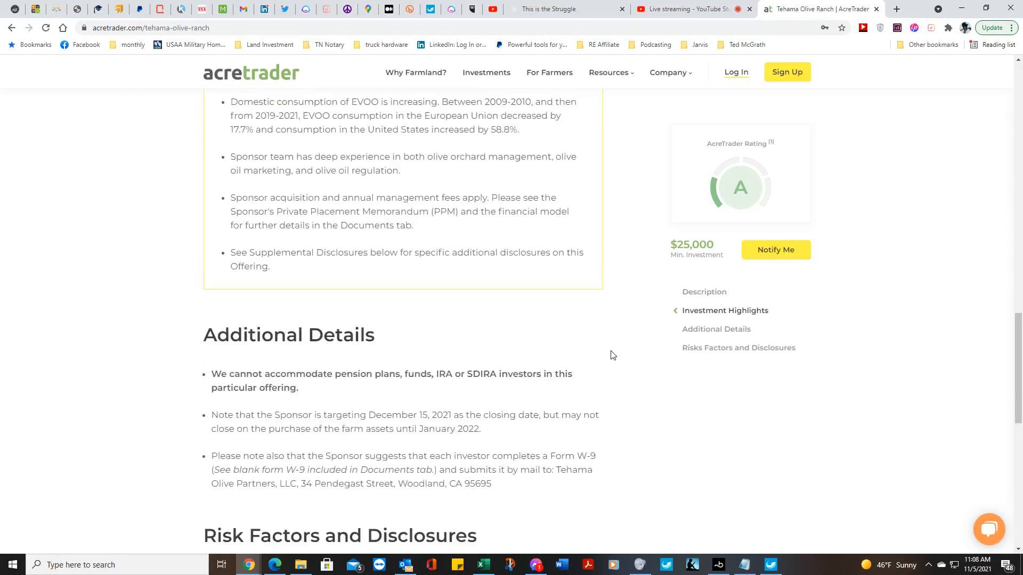
scroll(613, 355, down, 2)
scroll(613, 355, down, 5)
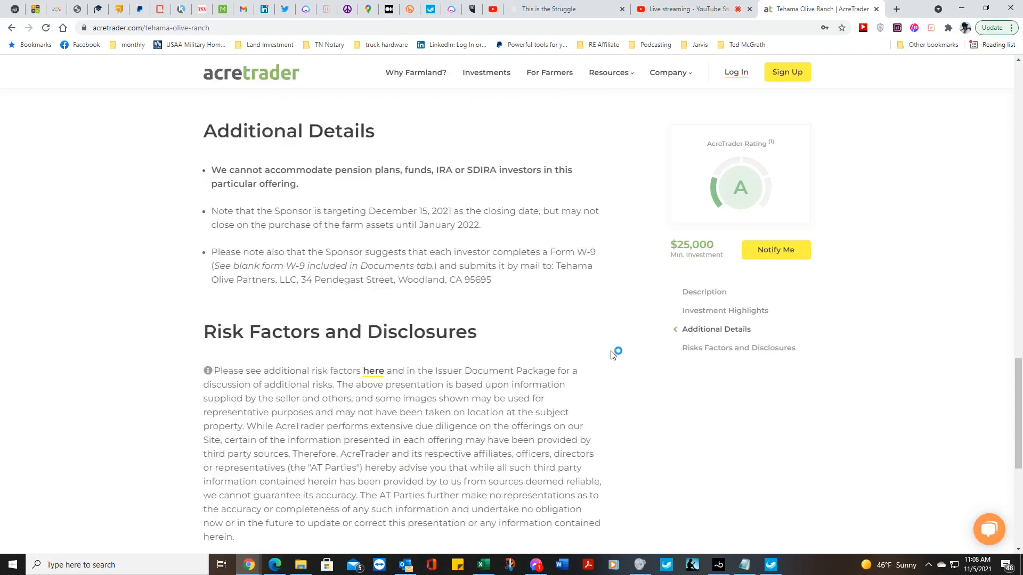
scroll(613, 356, up, 2)
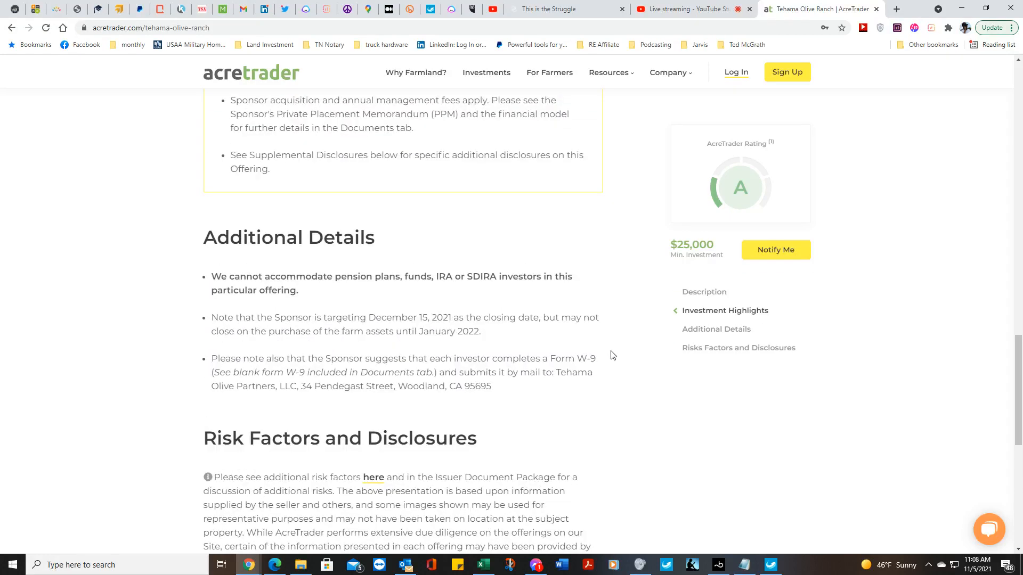
scroll(613, 355, up, 1)
scroll(613, 355, up, 1)
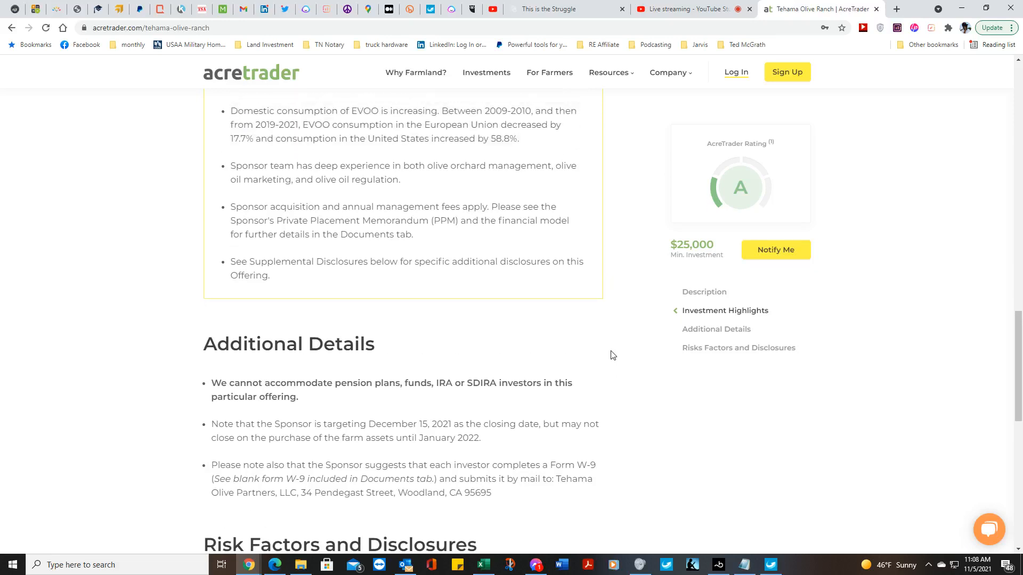
scroll(613, 355, up, 3)
scroll(613, 356, down, 7)
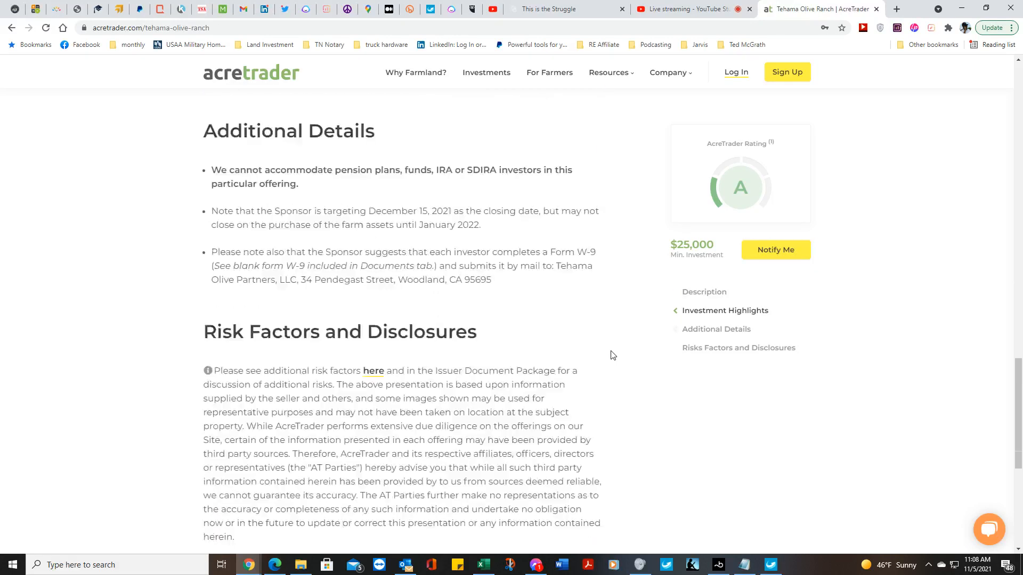
scroll(613, 355, up, 8)
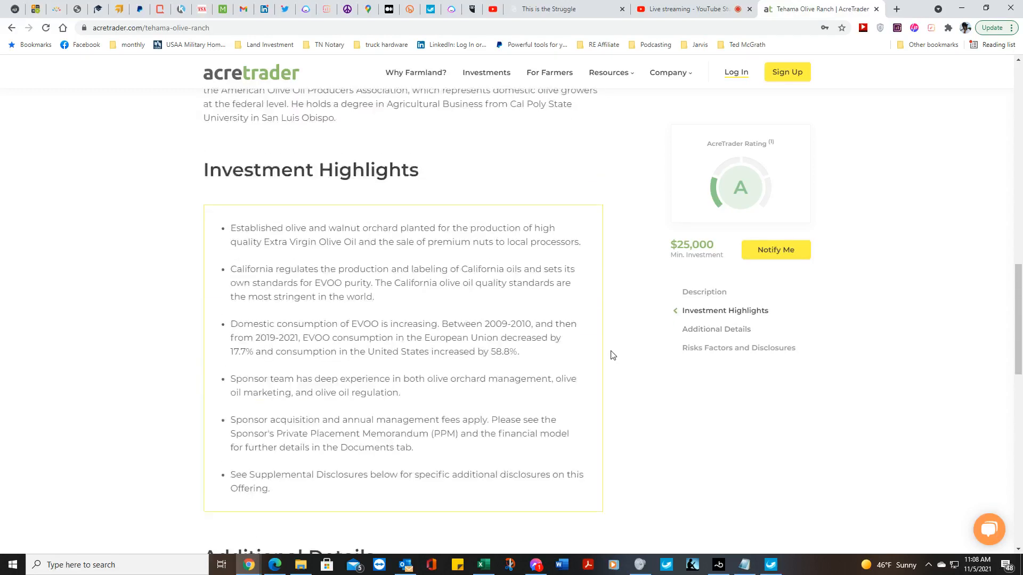
- Go back over the ranch description and compare it with the offering's summary figures and availability date
scroll(612, 355, up, 2)
scroll(612, 355, up, 5)
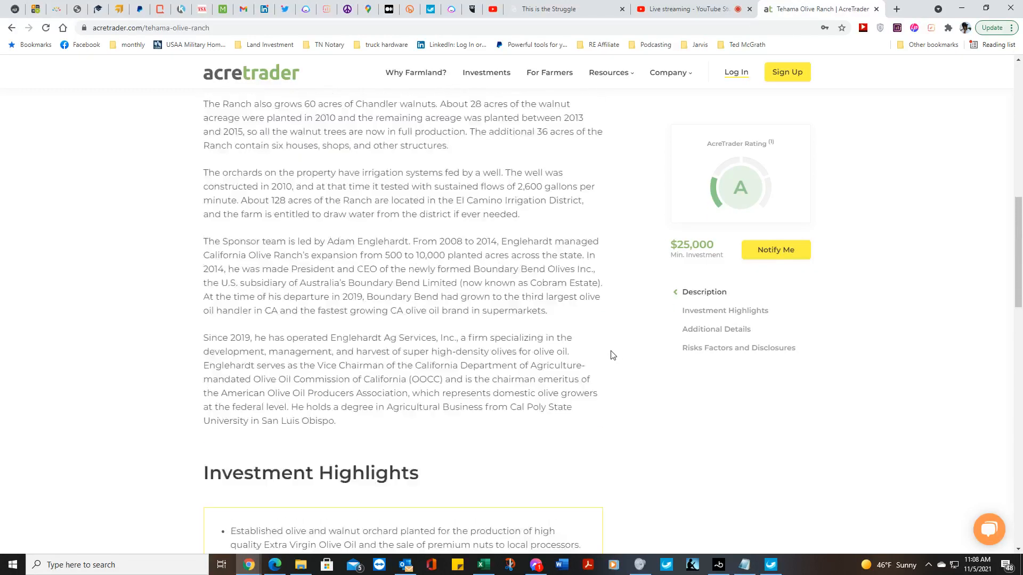
scroll(612, 355, up, 7)
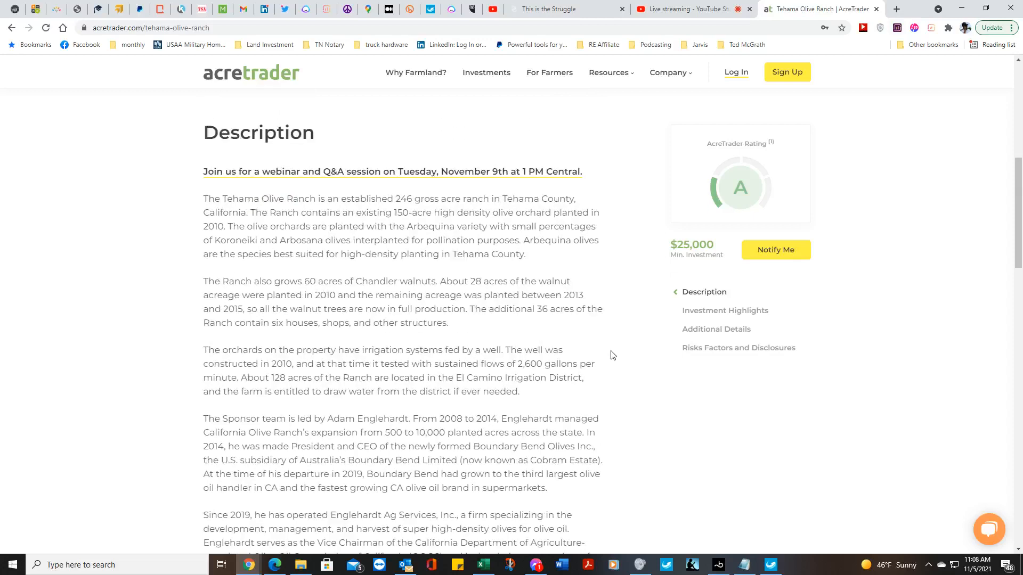
scroll(613, 355, up, 2)
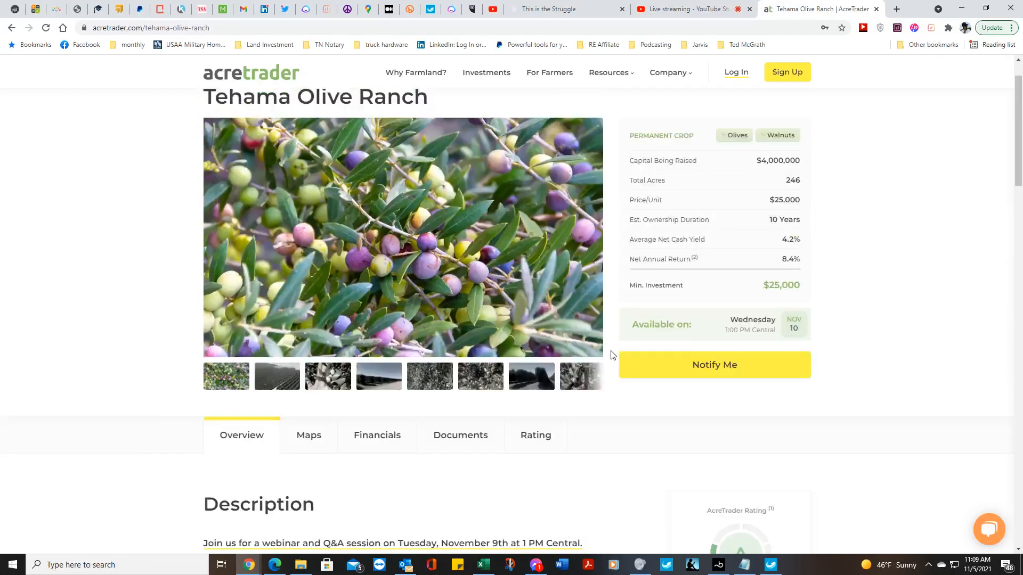
scroll(612, 355, down, 6)
scroll(613, 355, down, 1)
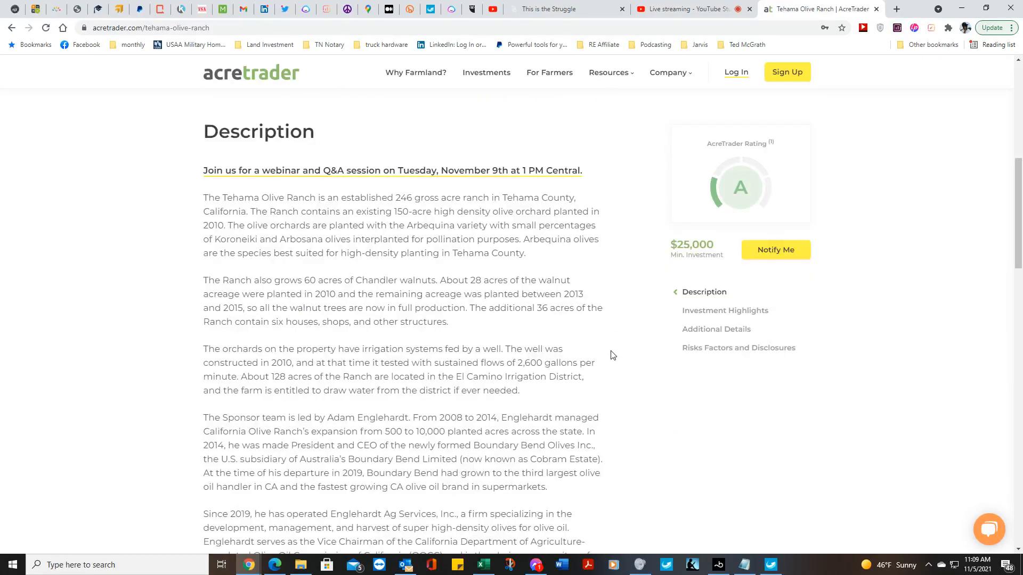
scroll(613, 356, down, 3)
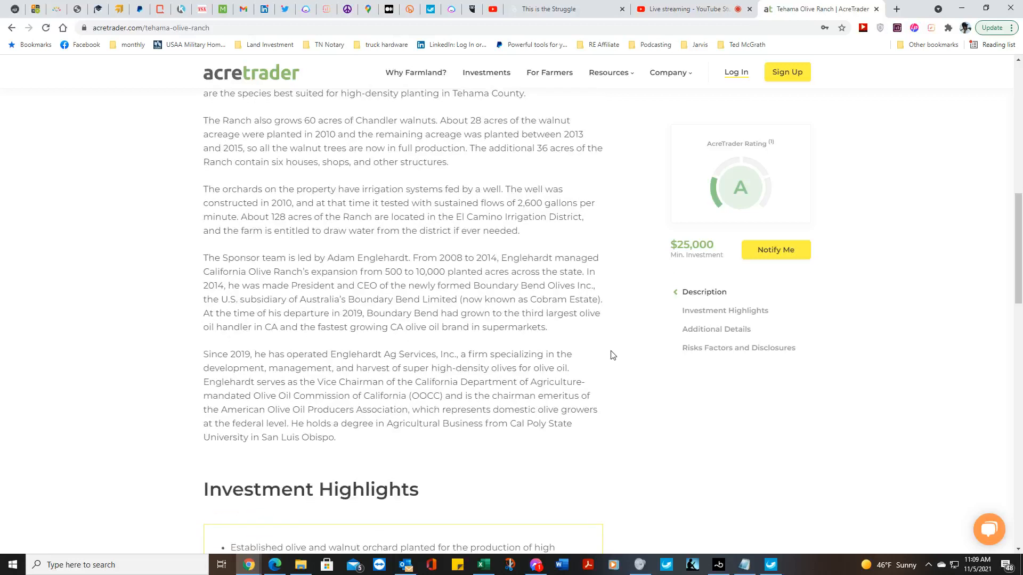
scroll(612, 355, up, 1)
scroll(613, 355, up, 9)
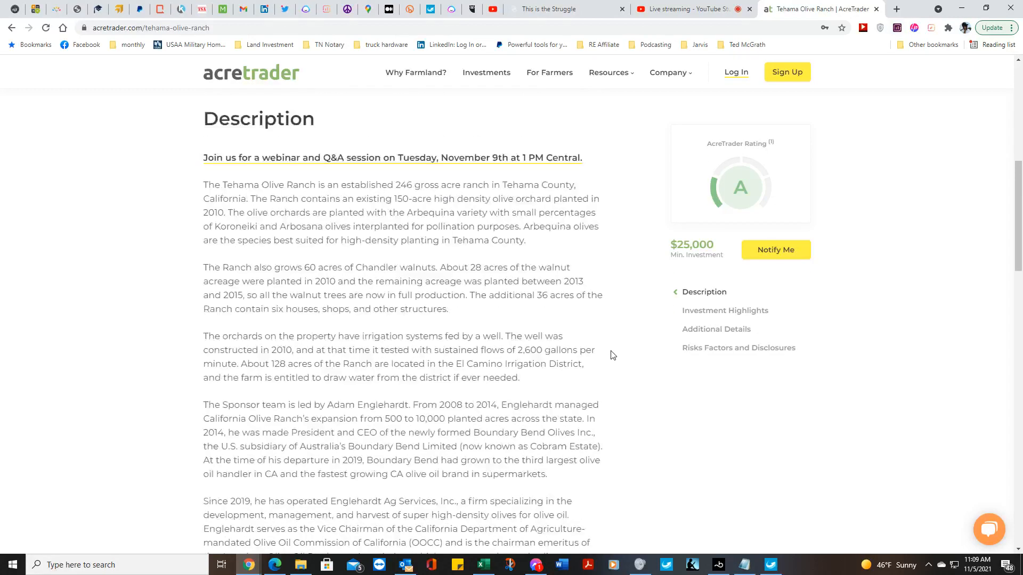
scroll(613, 355, up, 1)
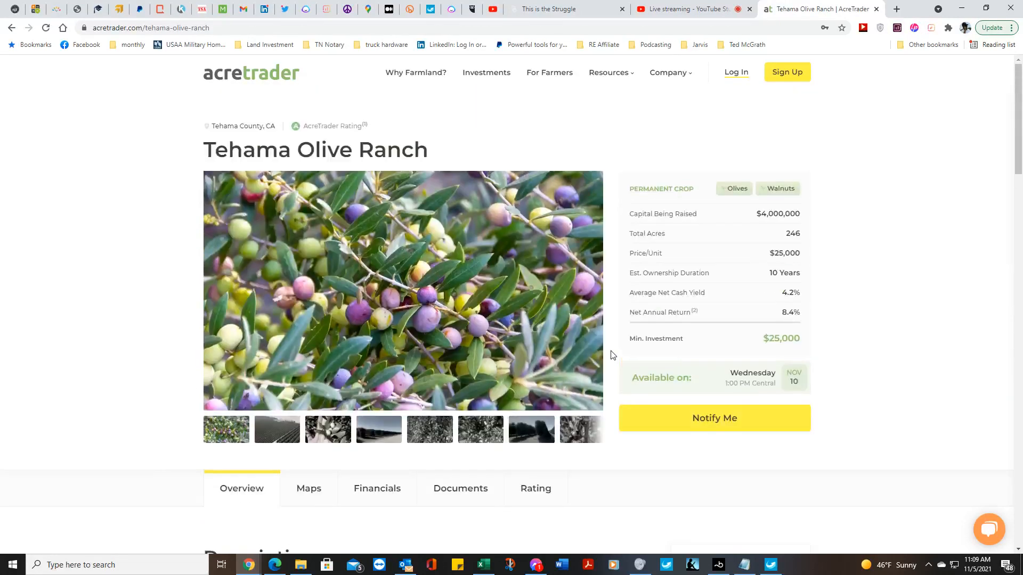
scroll(613, 355, down, 11)
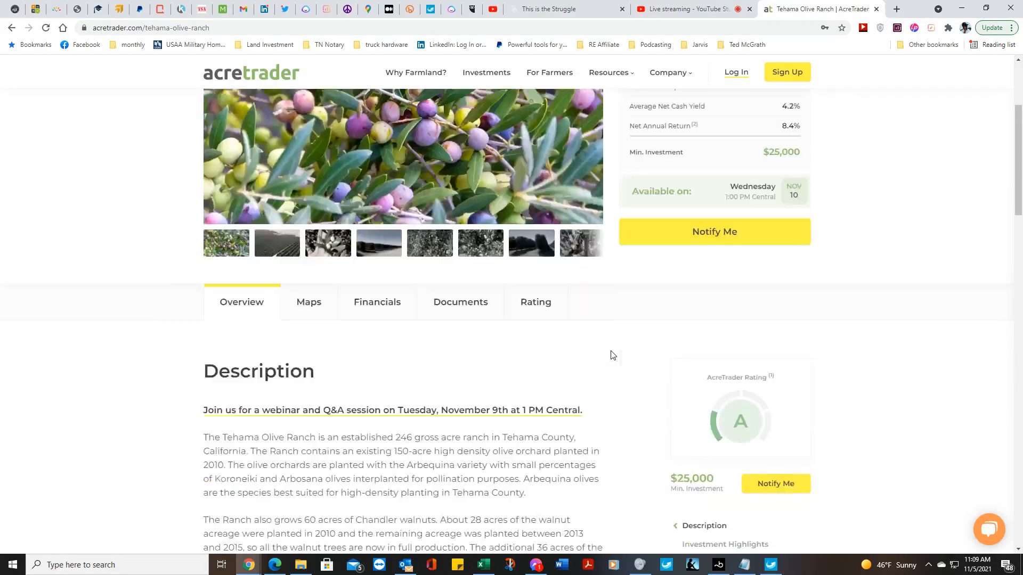
scroll(613, 355, down, 3)
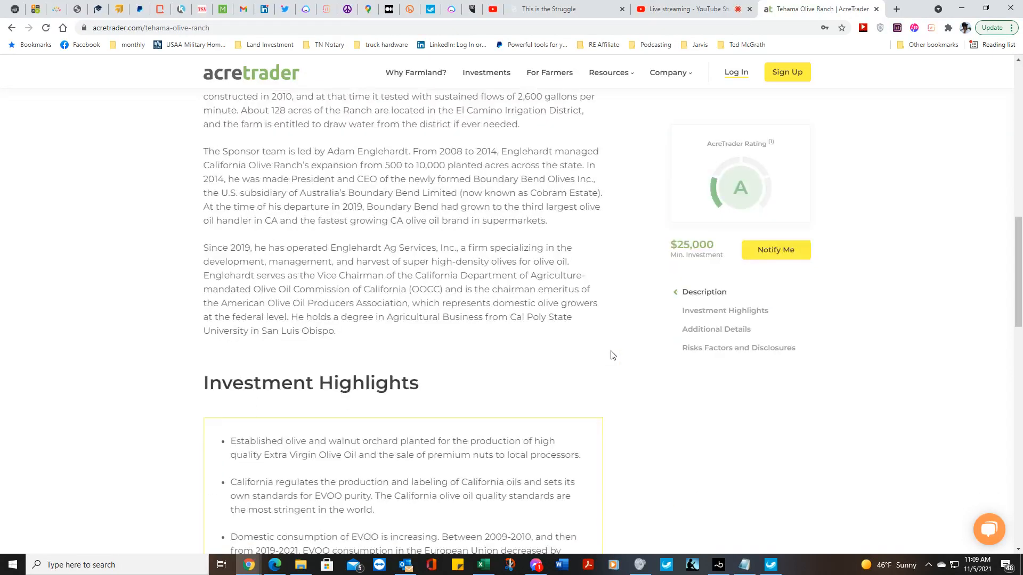
scroll(613, 355, up, 10)
scroll(612, 355, up, 3)
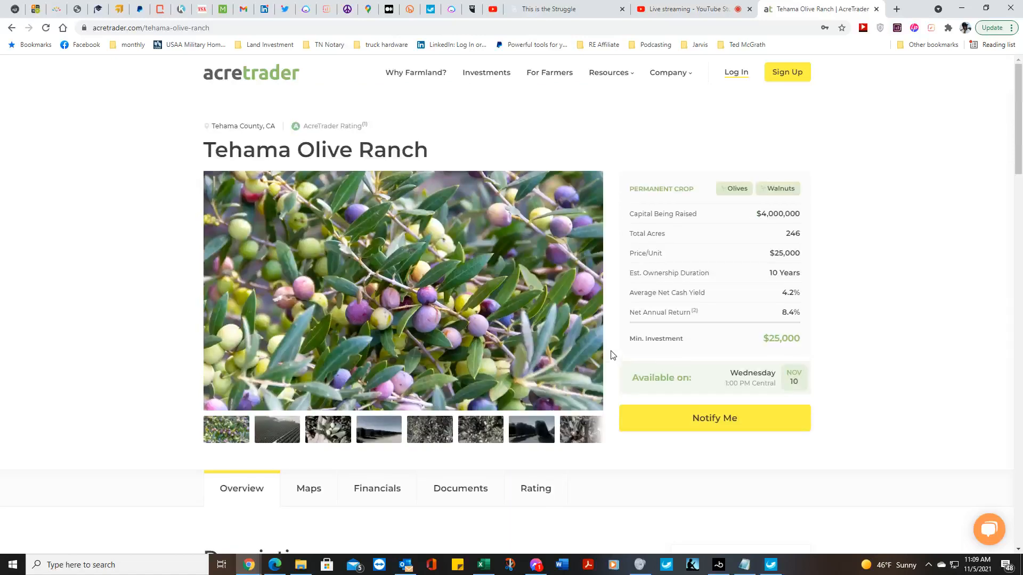
scroll(613, 356, down, 7)
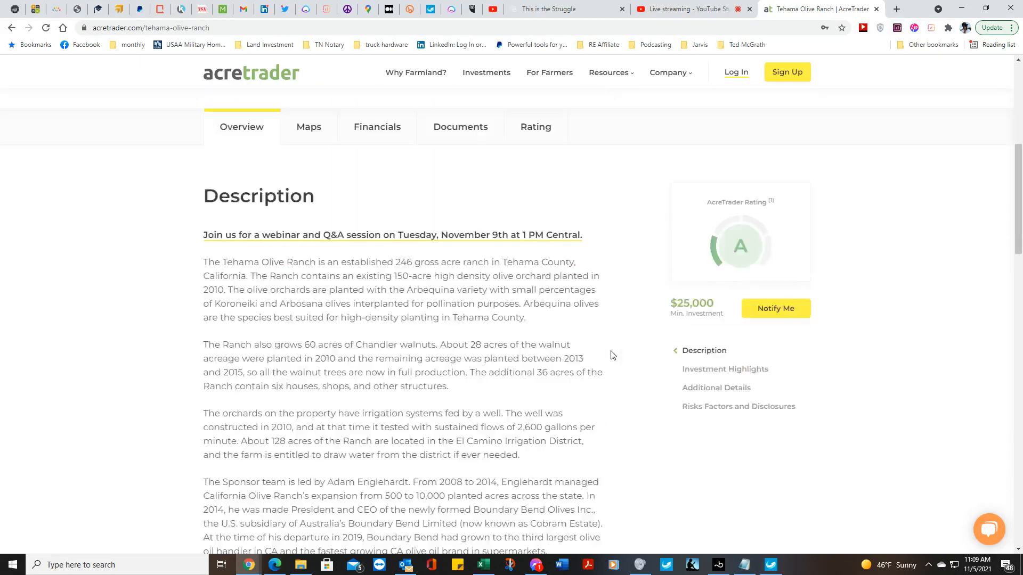
scroll(613, 355, up, 7)
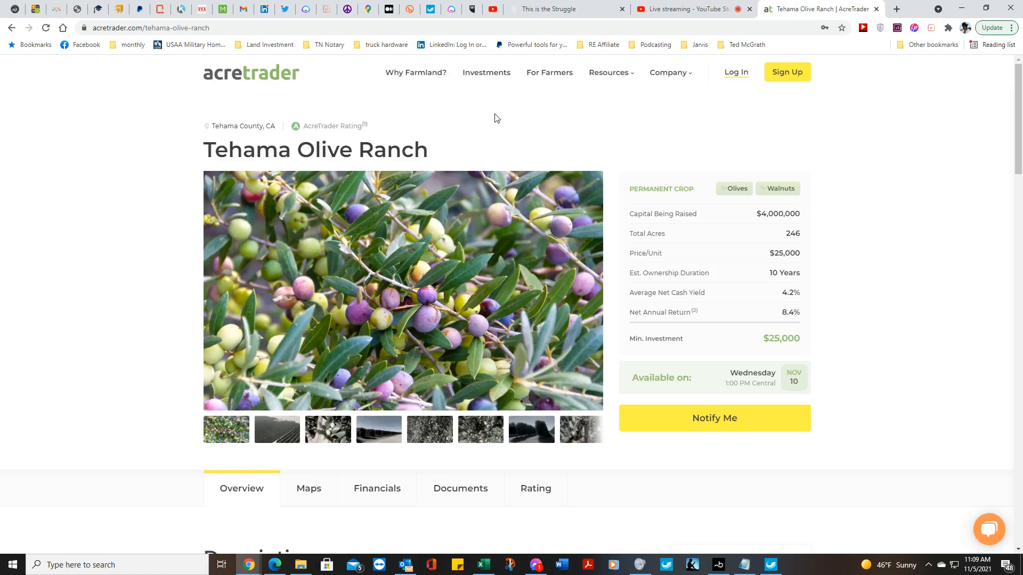
- Switch to the Jarvis templates page and dismiss the incoming Messenger and Facebook notifications
click(308, 10)
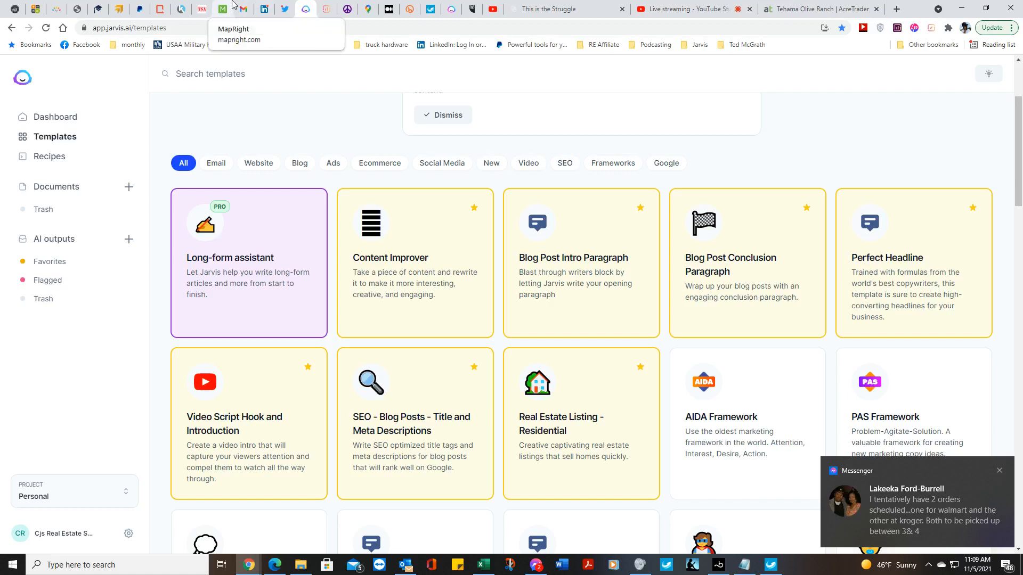
click(998, 472)
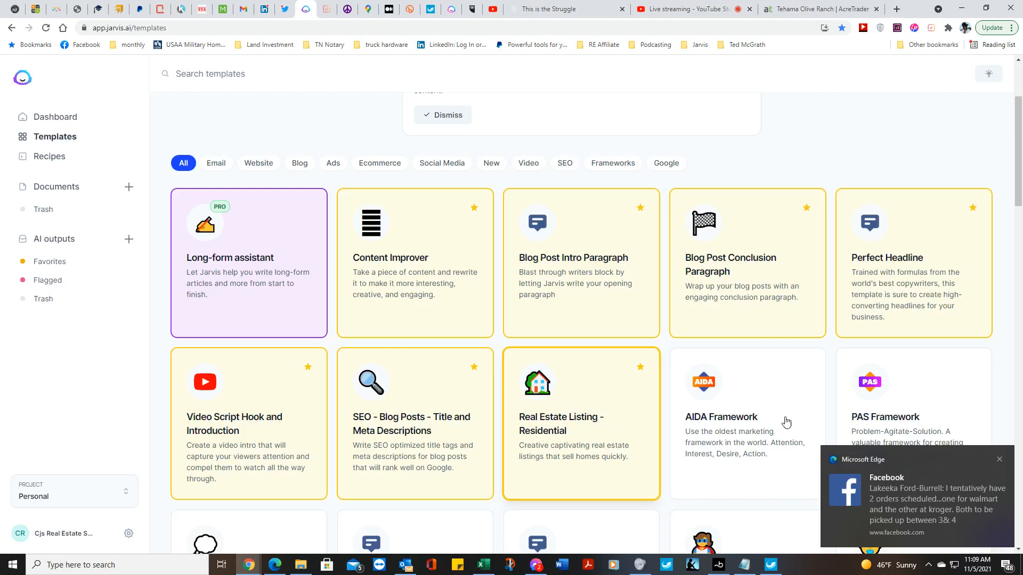
click(999, 459)
click(999, 469)
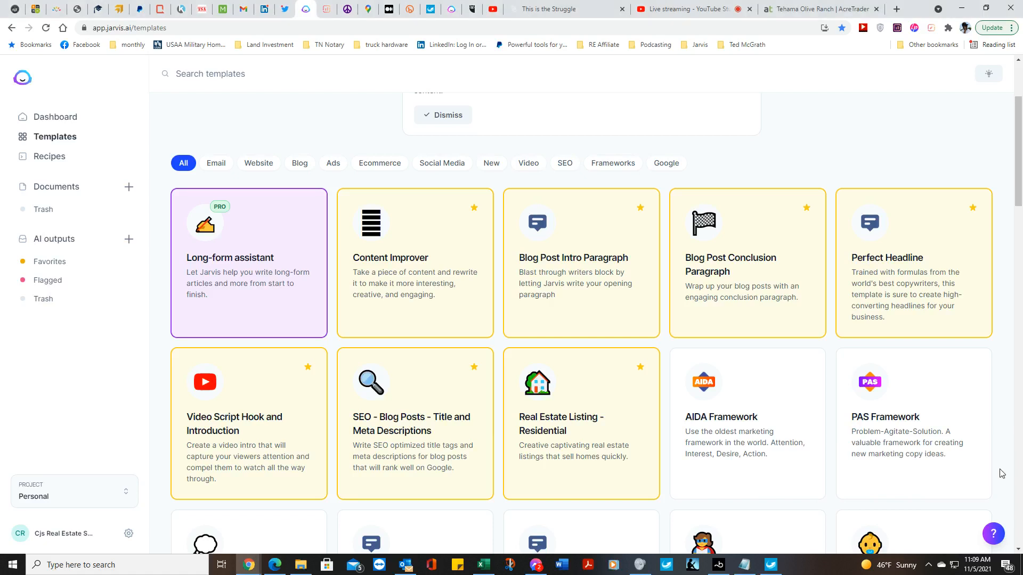
- Switch to Outlook, read AcreTrader's "New Olive Farm Offering Available Wednesday!" email about Tehama Olive Ranch, and dismiss the Messenger notification
click(415, 563)
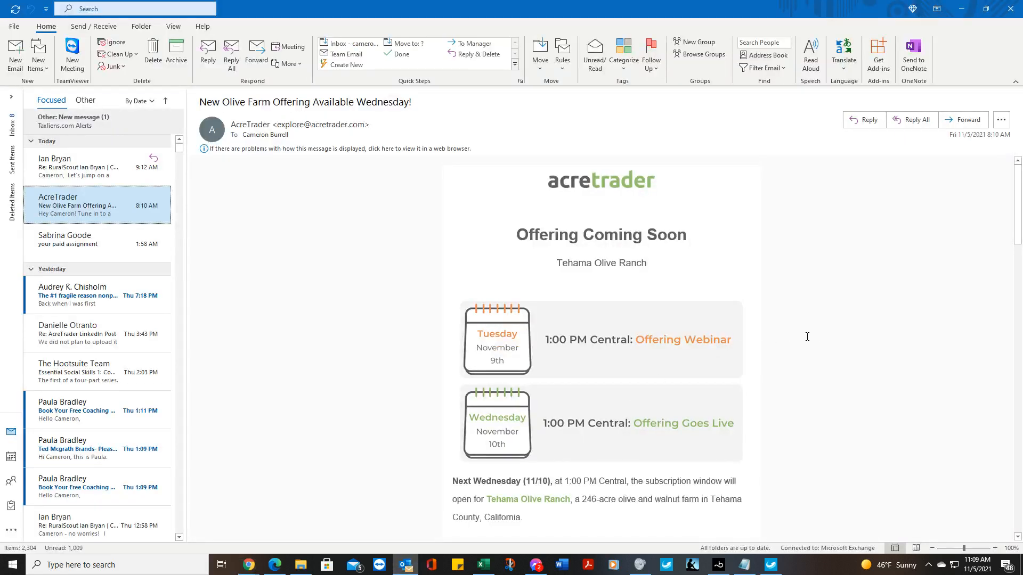
scroll(814, 337, down, 4)
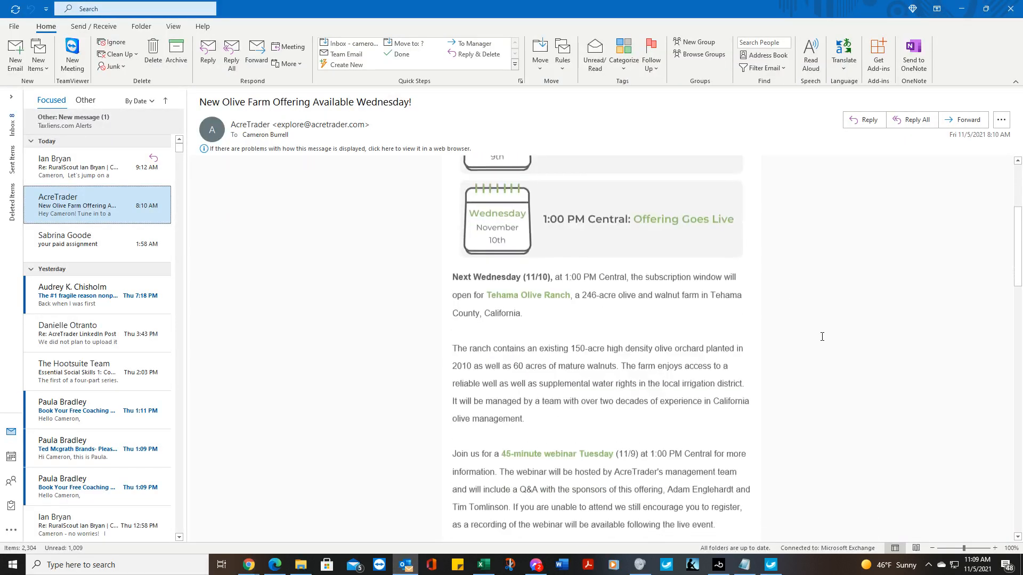
scroll(822, 336, down, 2)
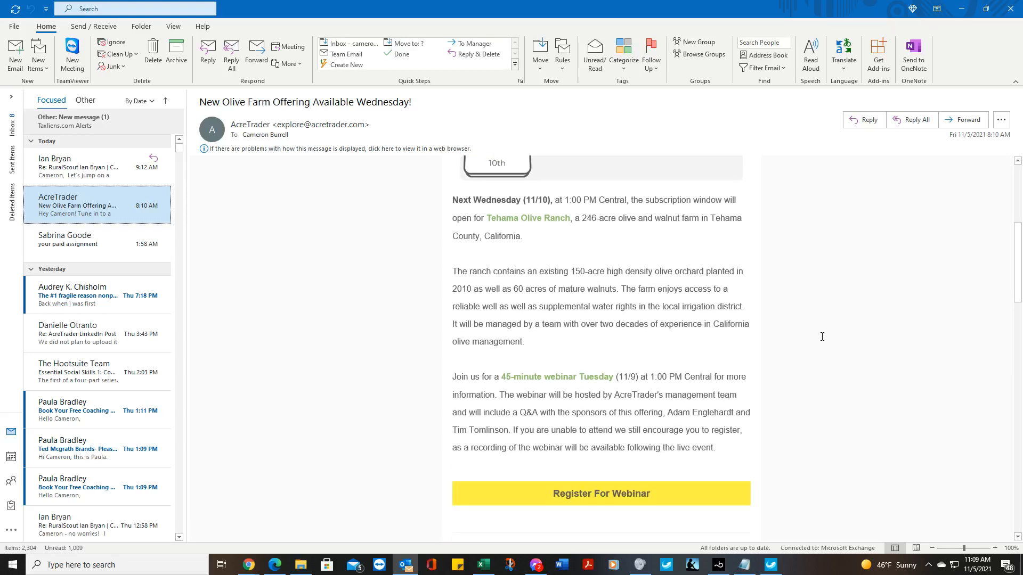
scroll(821, 337, up, 1)
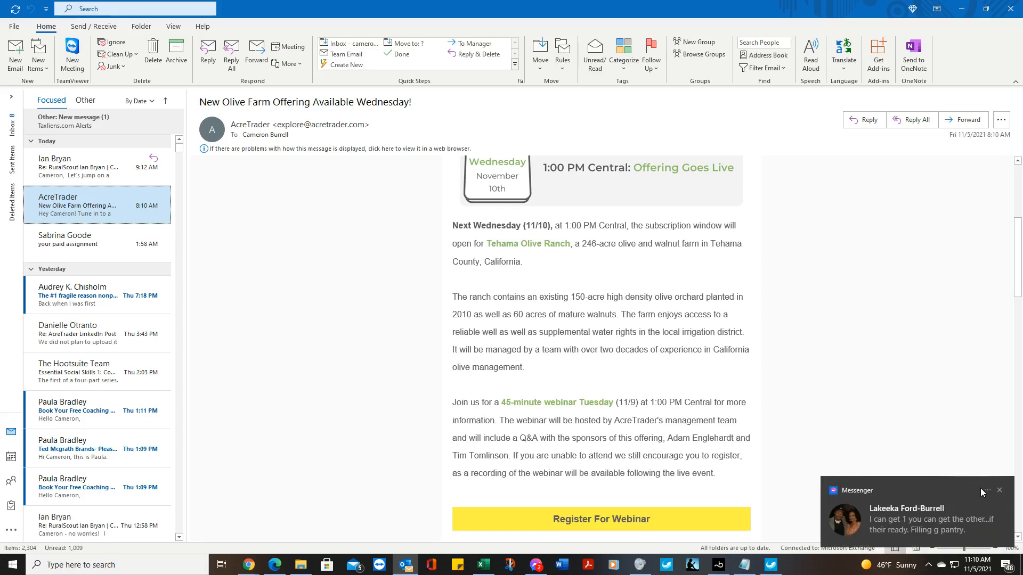
click(1001, 491)
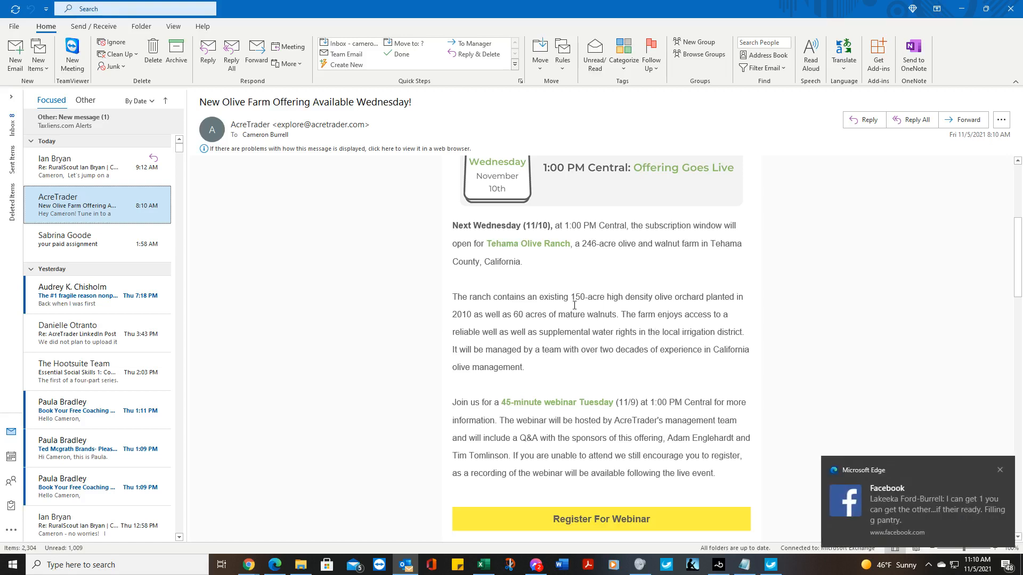
- Dismiss the Facebook notification and copy the email's "Next Wednesday (11/10)" paragraph announcing the Tehama Olive Ranch subscription window
click(1000, 470)
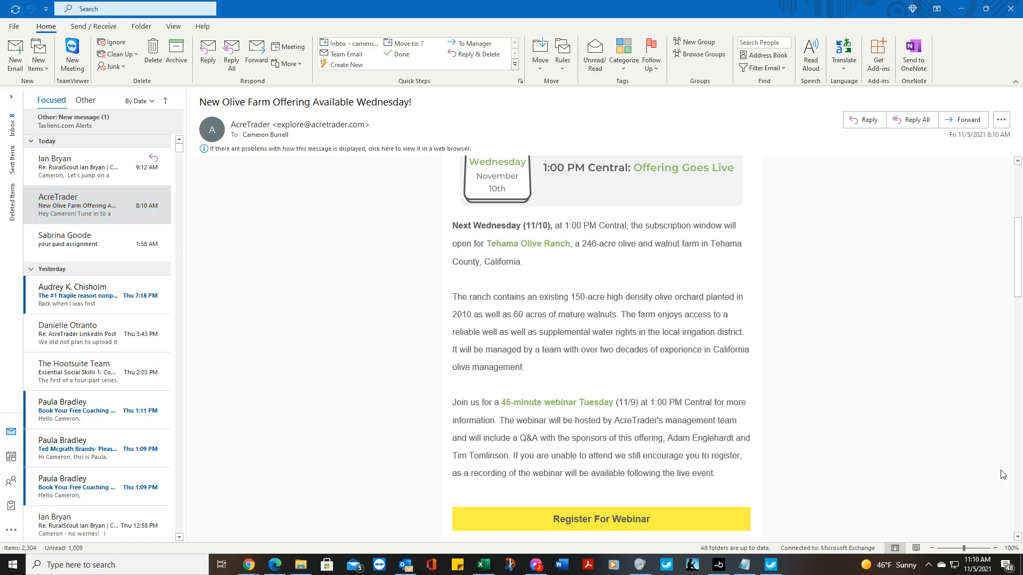
scroll(775, 388, up, 3)
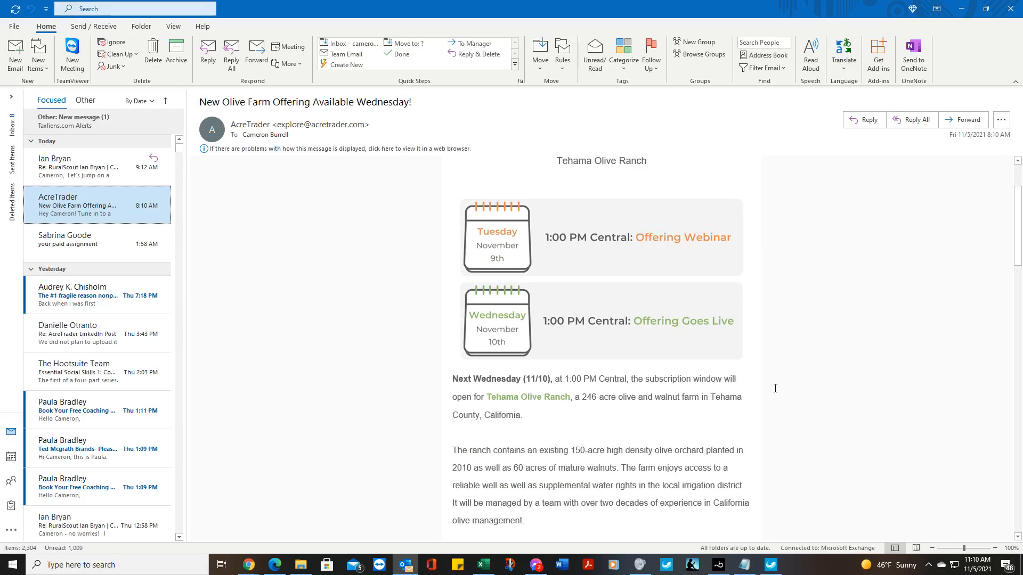
scroll(775, 388, down, 1)
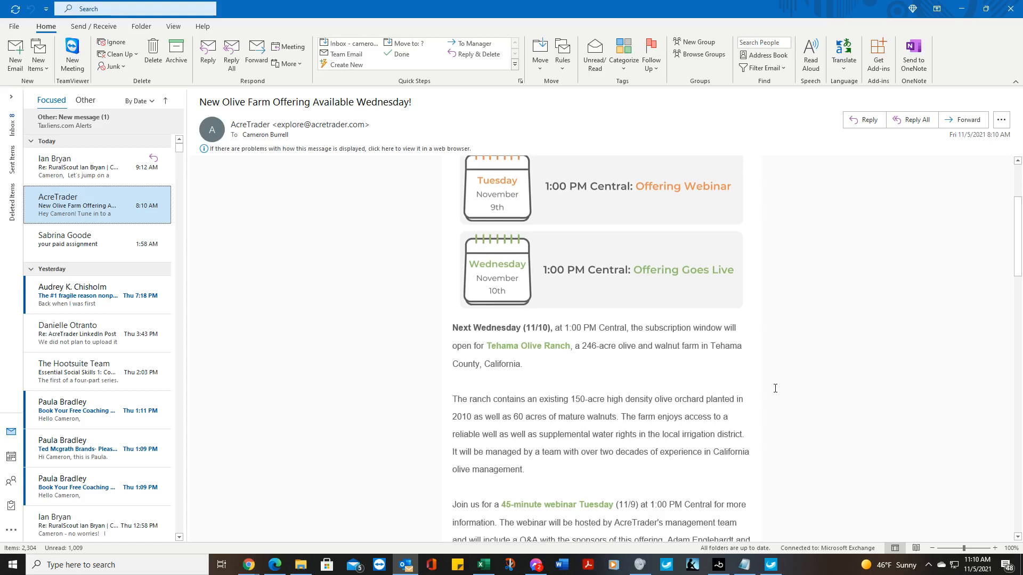
scroll(777, 375, down, 1)
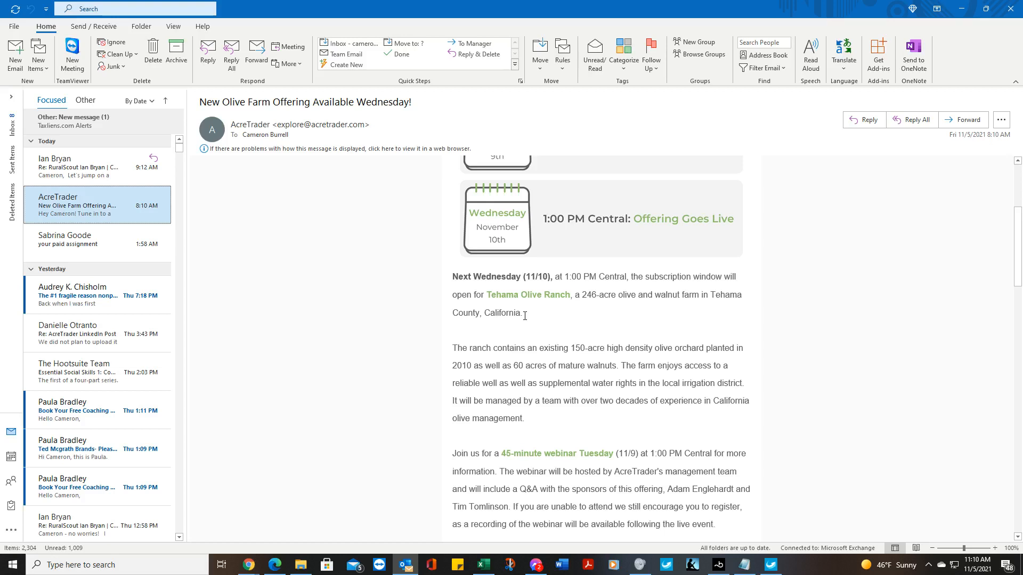
drag(525, 316, 450, 281)
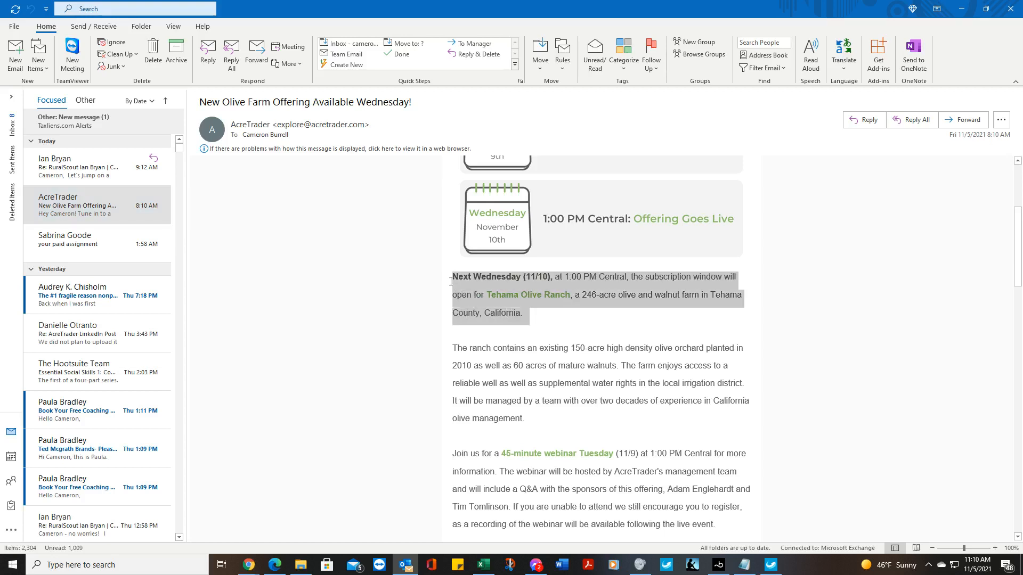
right_click(485, 277)
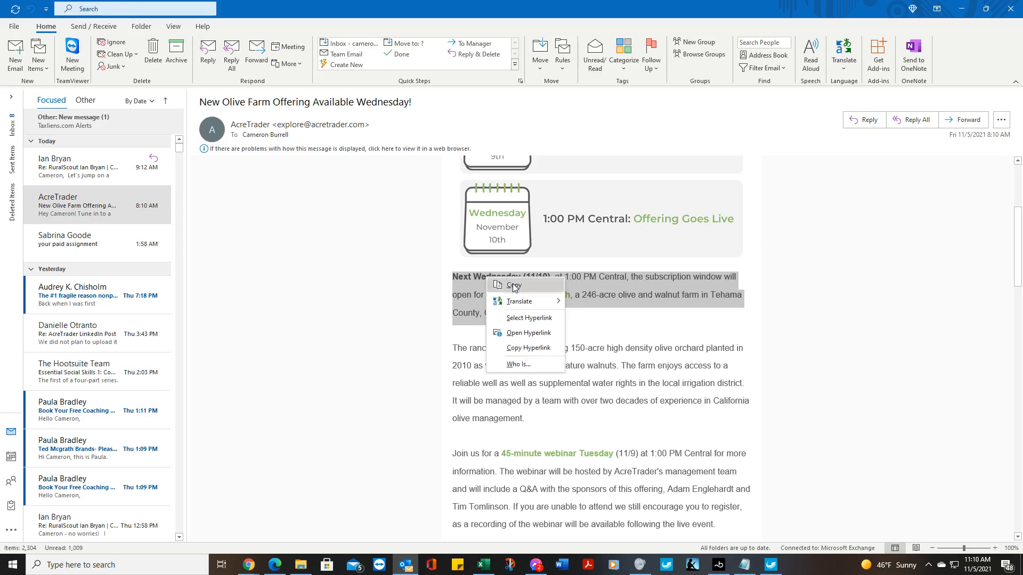
click(513, 283)
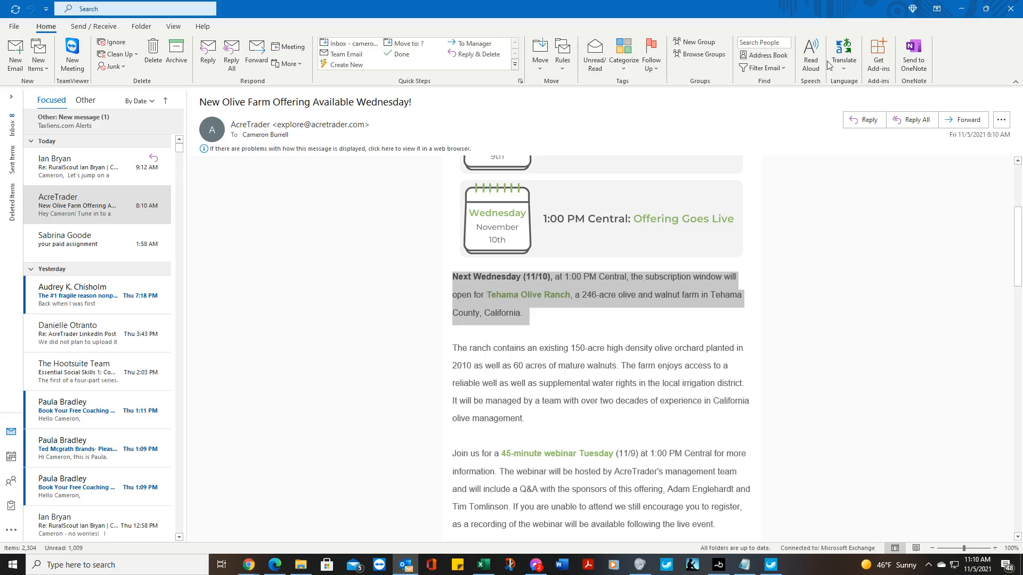
- Switch to Chrome and review the Tehama Olive Ranch summary and description on the AcreTrader page
click(957, 13)
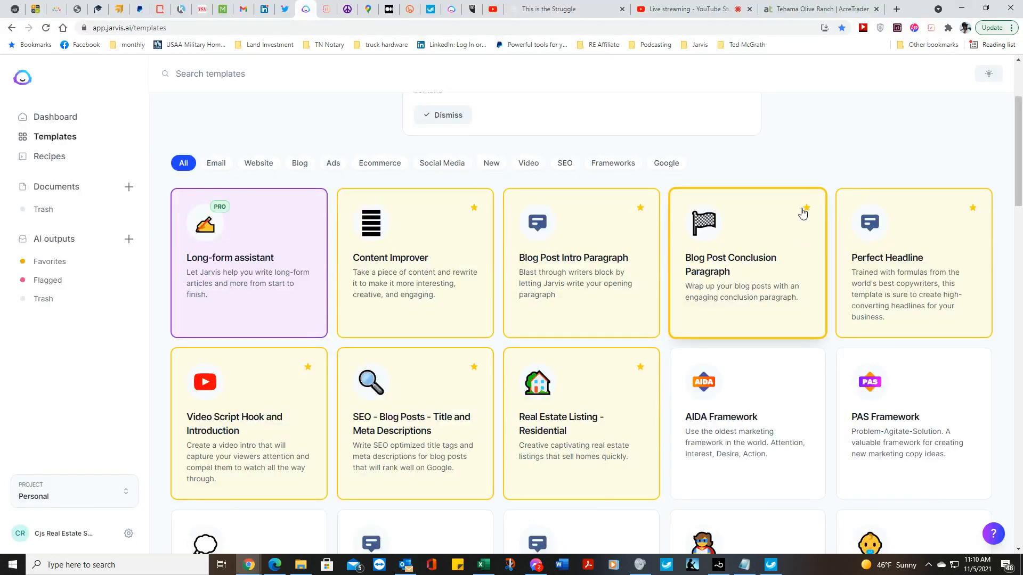
click(799, 7)
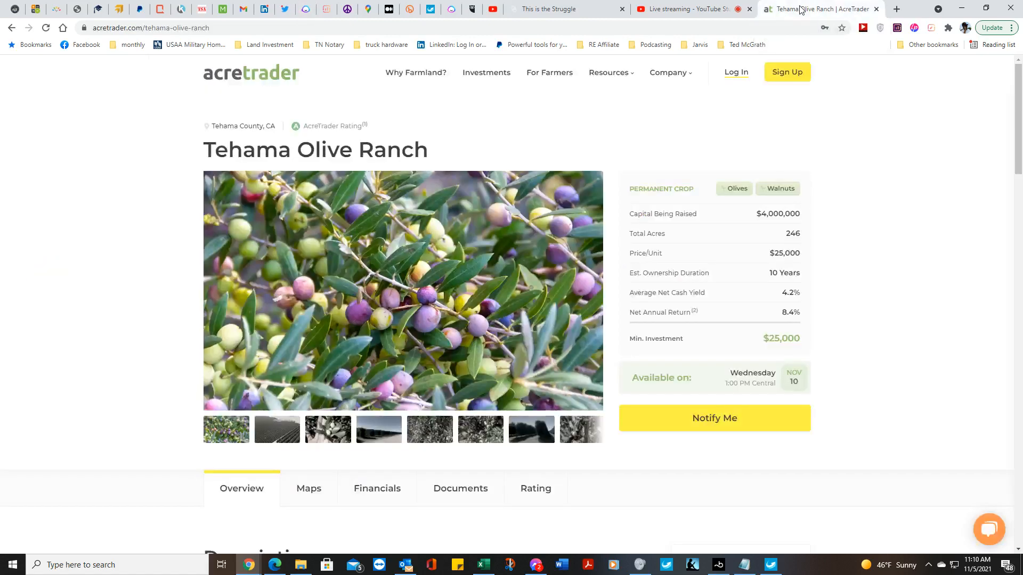
scroll(843, 347, down, 3)
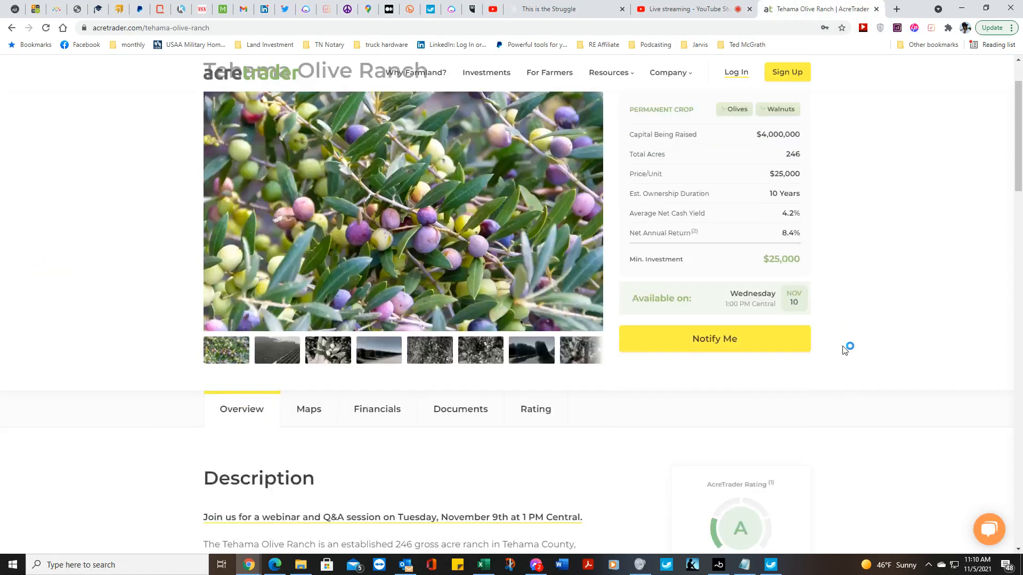
scroll(843, 349, down, 4)
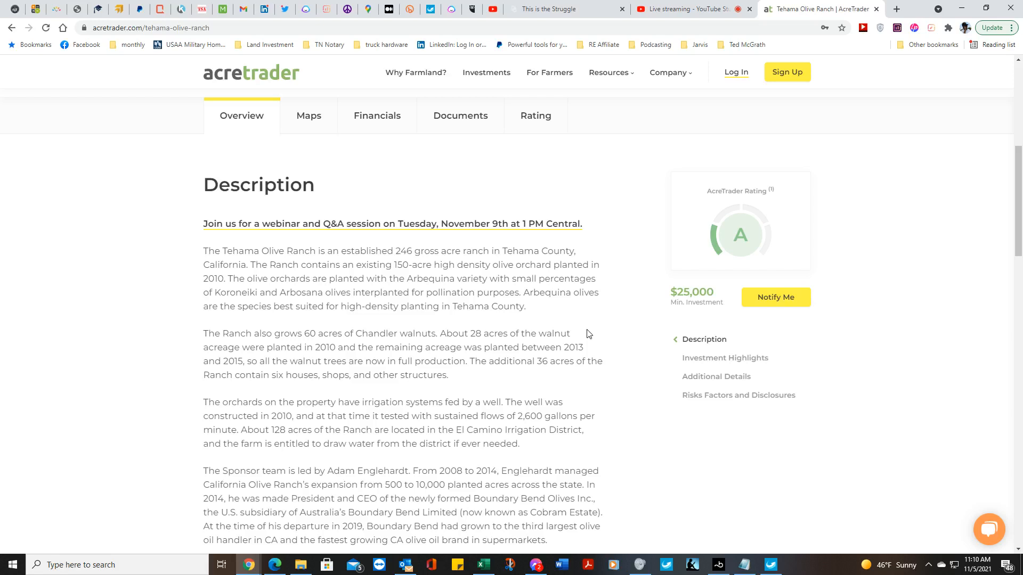
scroll(588, 334, up, 7)
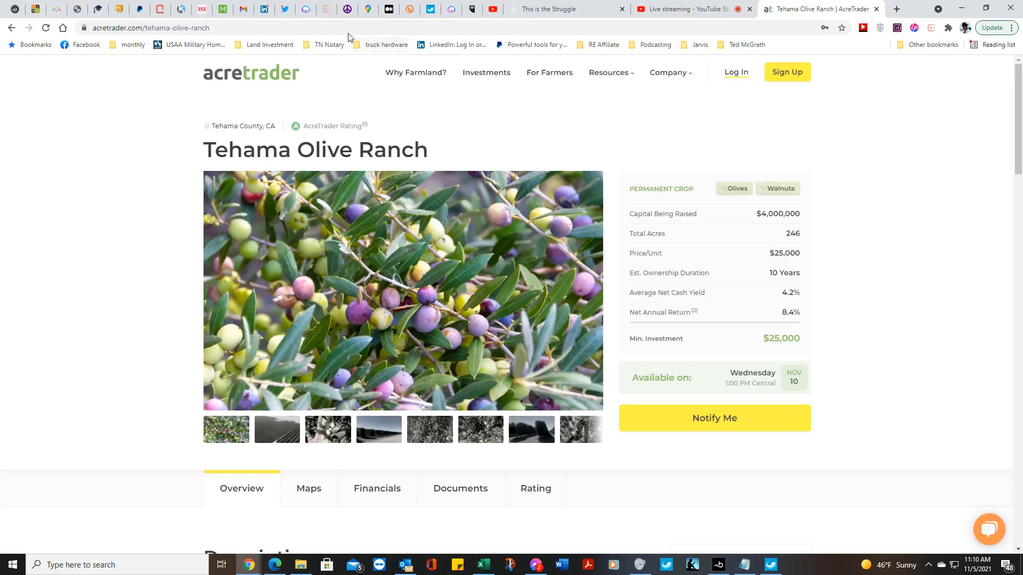
- Open Jarvis's "SEO - Blog Posts - Title and Meta Descriptions" template and set the company/product name to "AcreTrader"
click(308, 11)
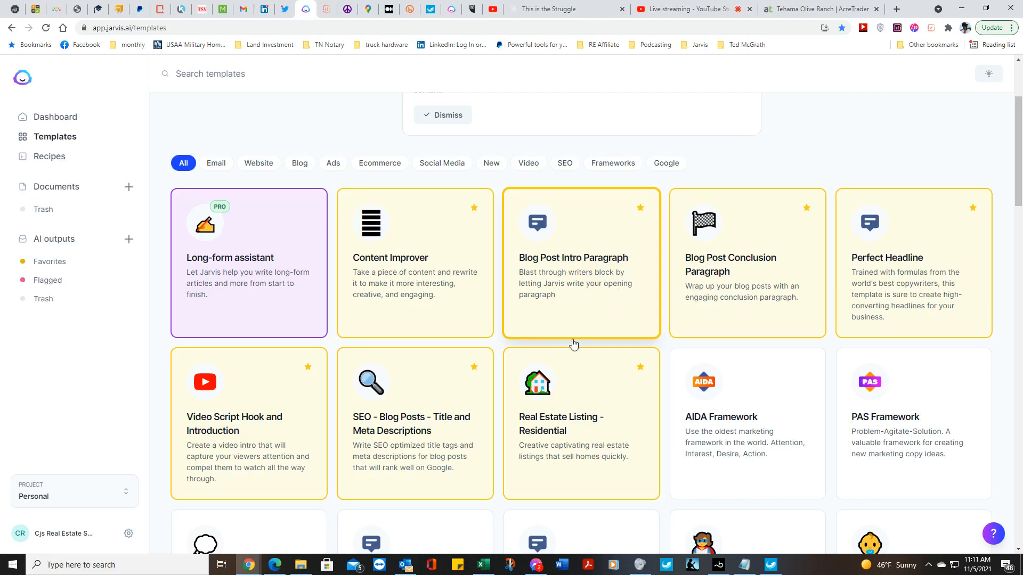
click(419, 431)
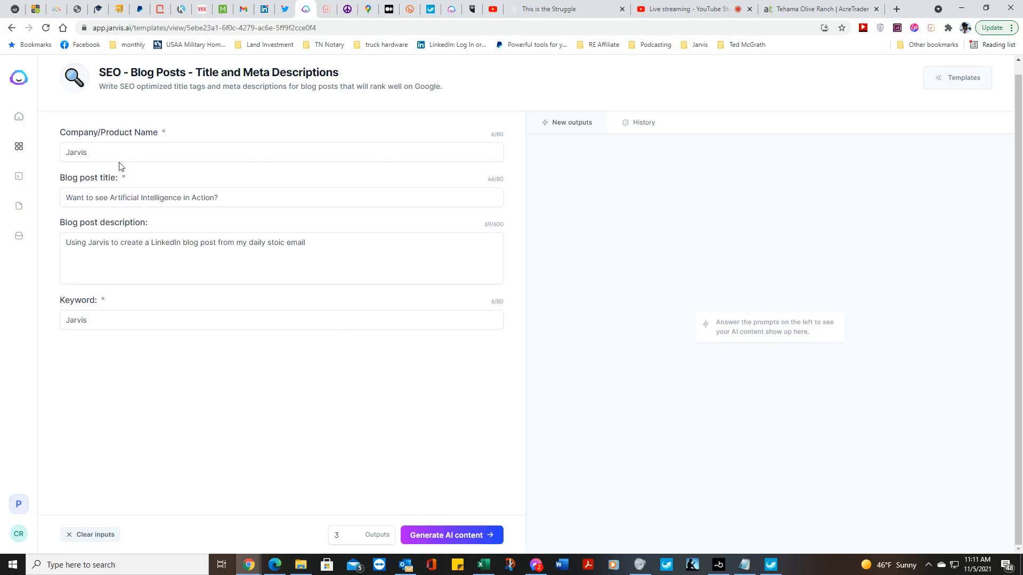
drag(88, 153, 63, 156)
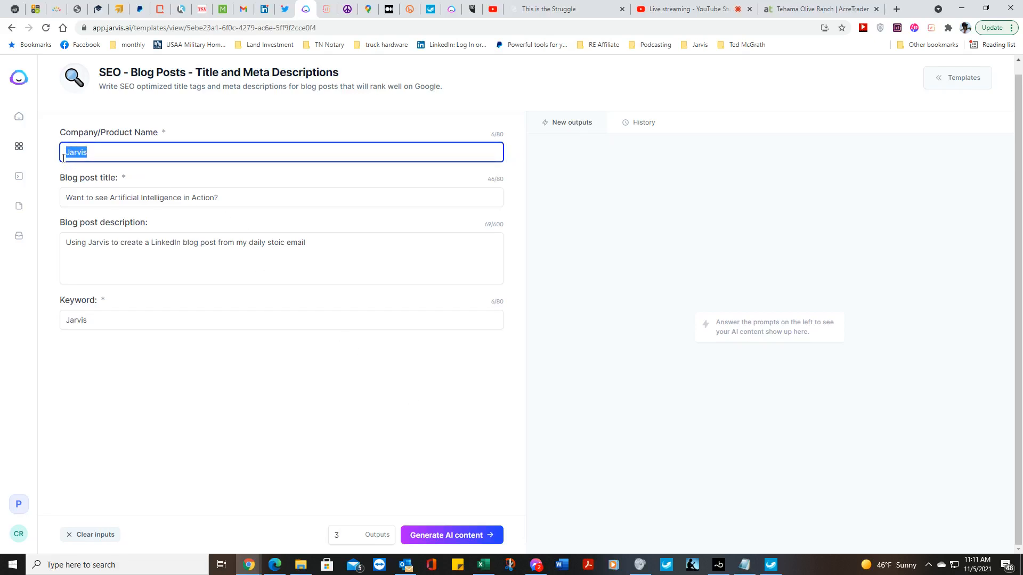
text(AcreTrader)
- Check the AcreTrader email in Outlook for title wording and set the Jarvis blog post title to "Tehama Olive Ranch Subscription"
click(408, 568)
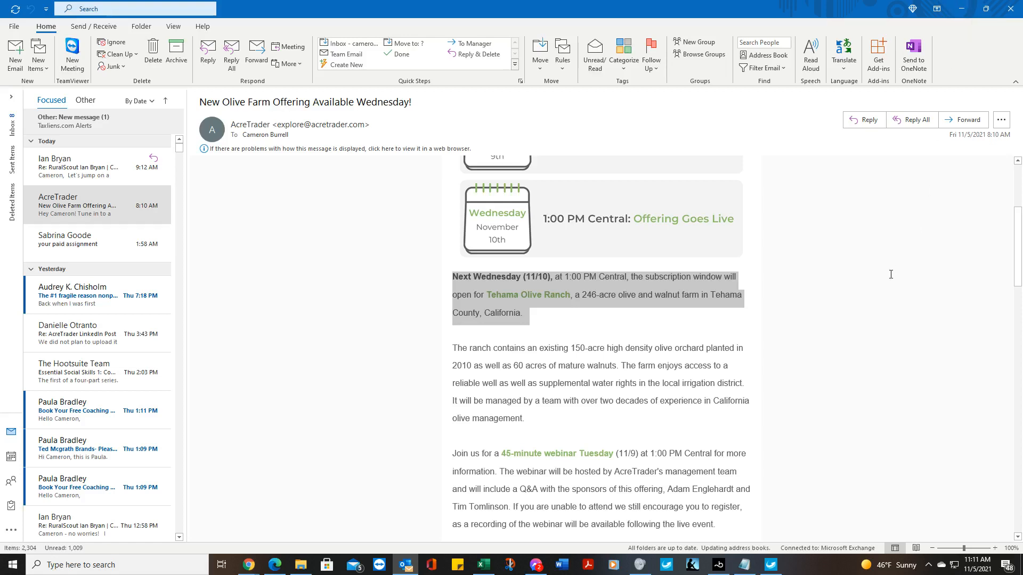
scroll(891, 273, up, 2)
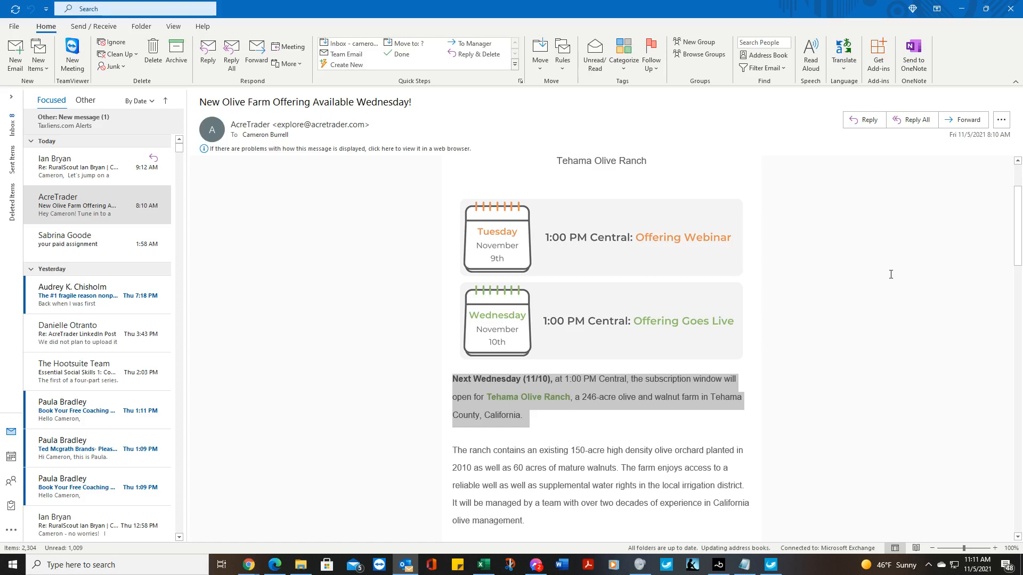
scroll(890, 274, down, 2)
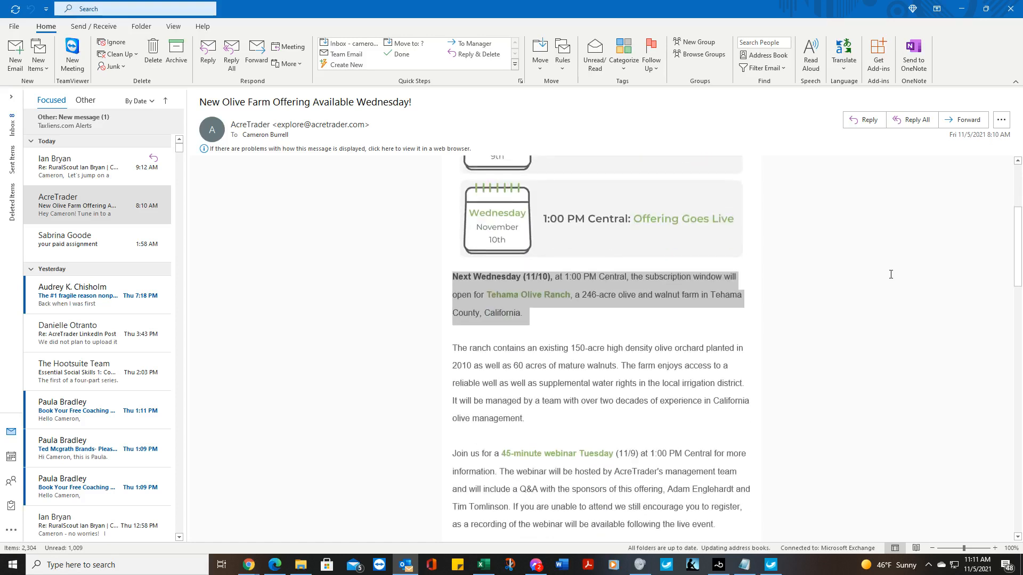
scroll(891, 274, up, 4)
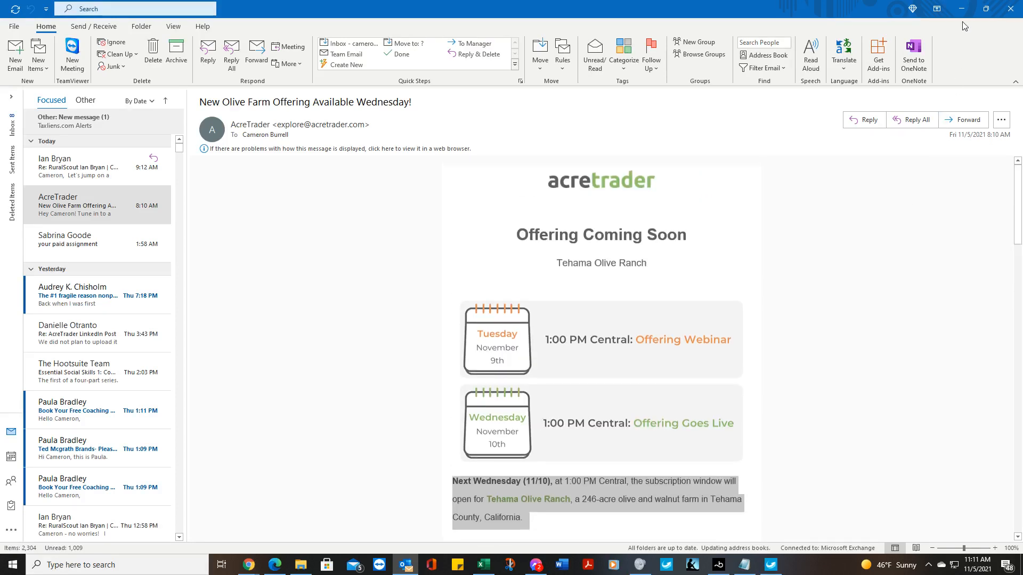
click(961, 8)
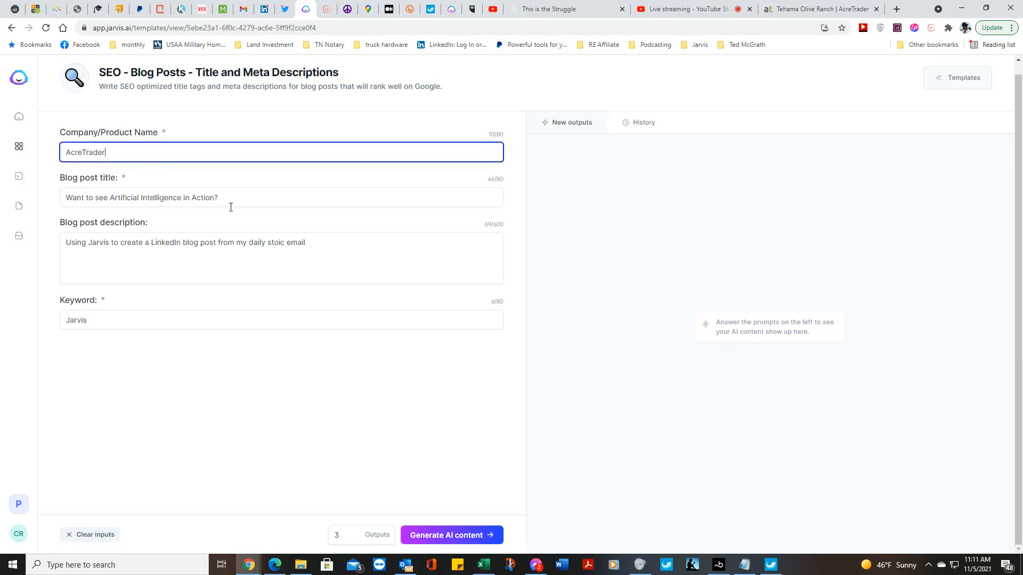
drag(232, 206, 51, 207)
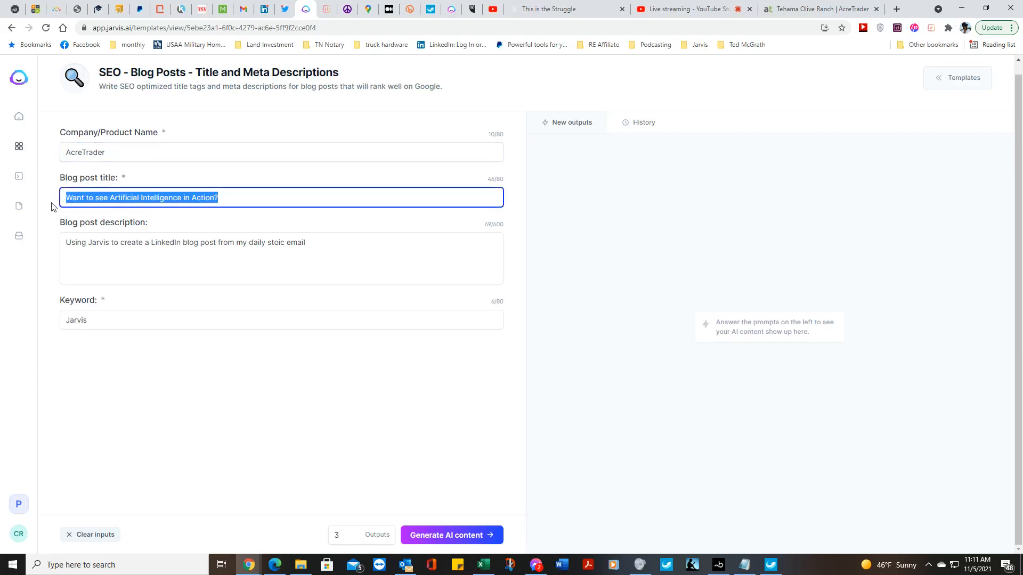
text(Tehama)
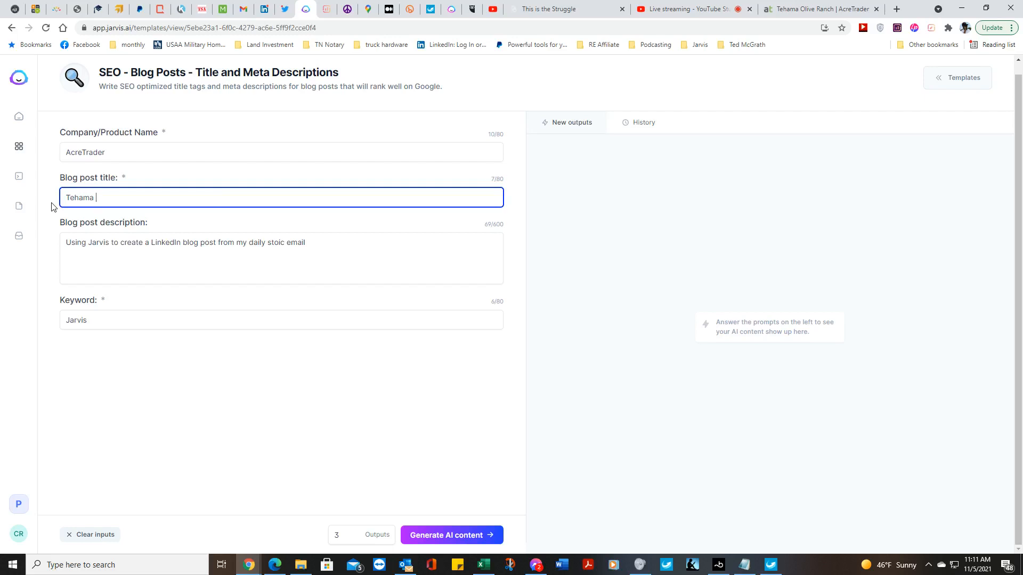
text( Olive Ranch)
click(411, 568)
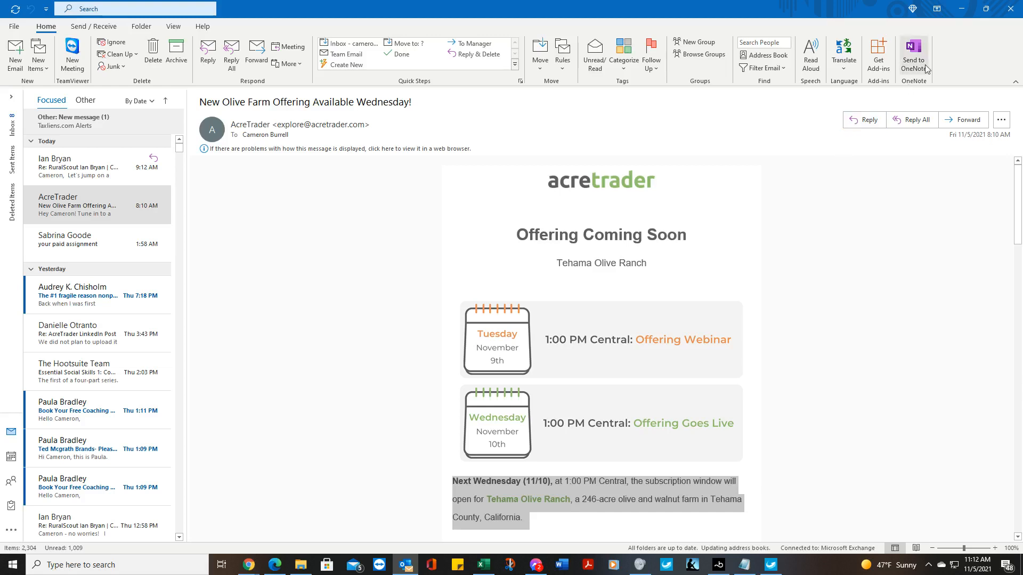
click(961, 9)
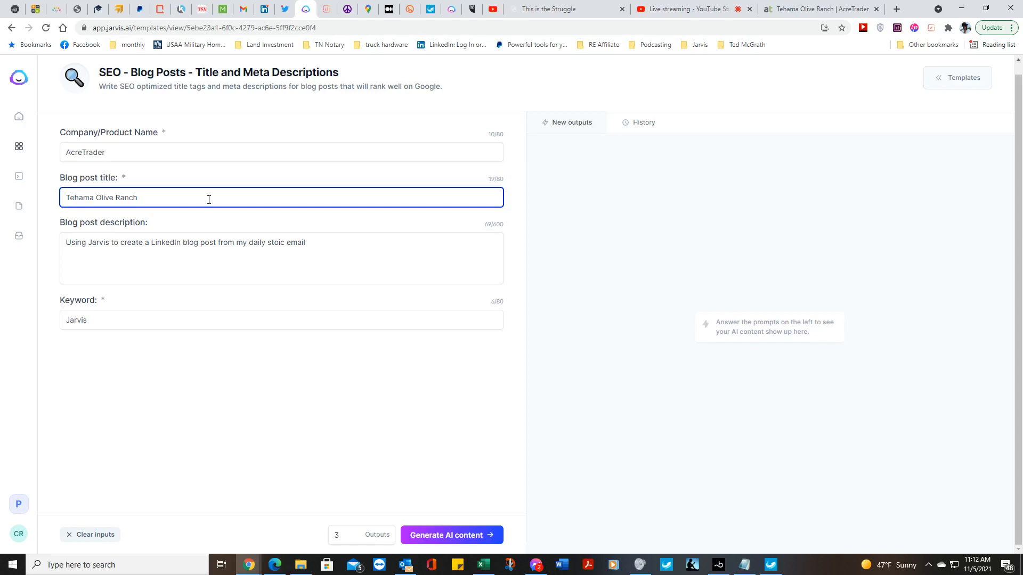
text(Subscription)
- Replace the blog post description with the copied paragraph about the subscription window opening next Wednesday
drag(320, 251, 64, 244)
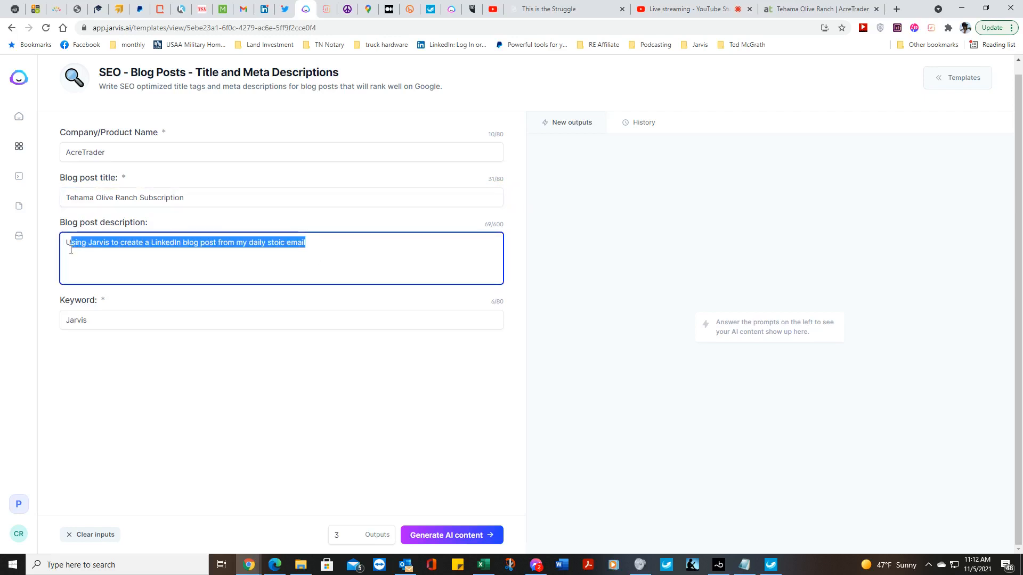
right_click(104, 247)
click(188, 296)
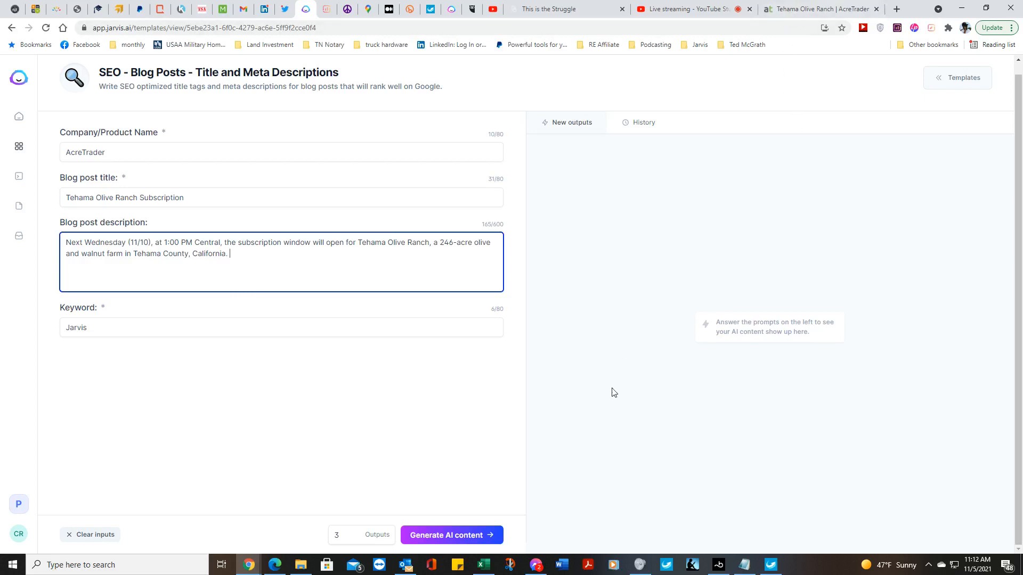
- Switch to Outlook and copy the email paragraph describing the ranch's 150-acre olive orchard, walnuts, water rights, and management
click(416, 568)
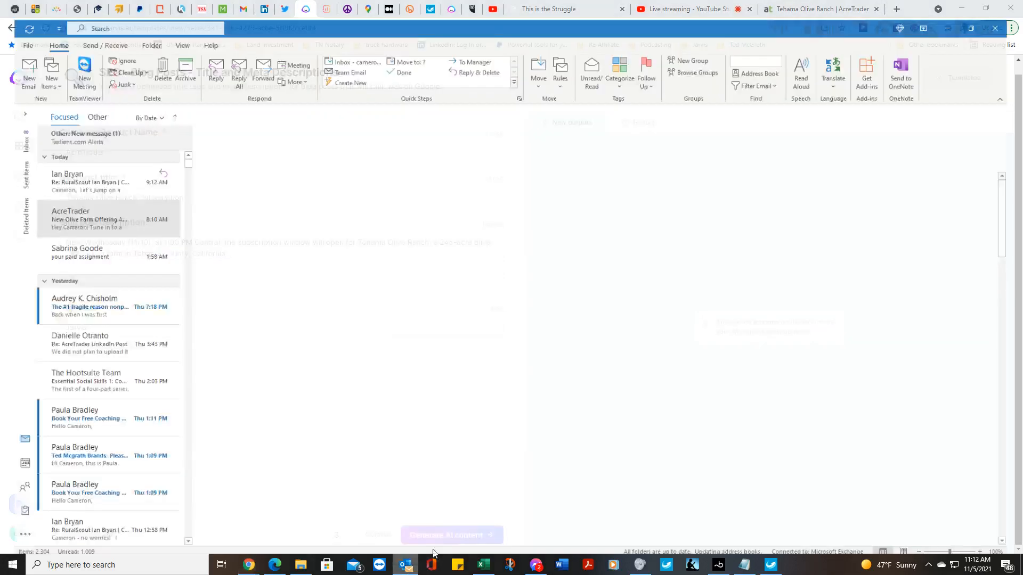
scroll(690, 416, down, 3)
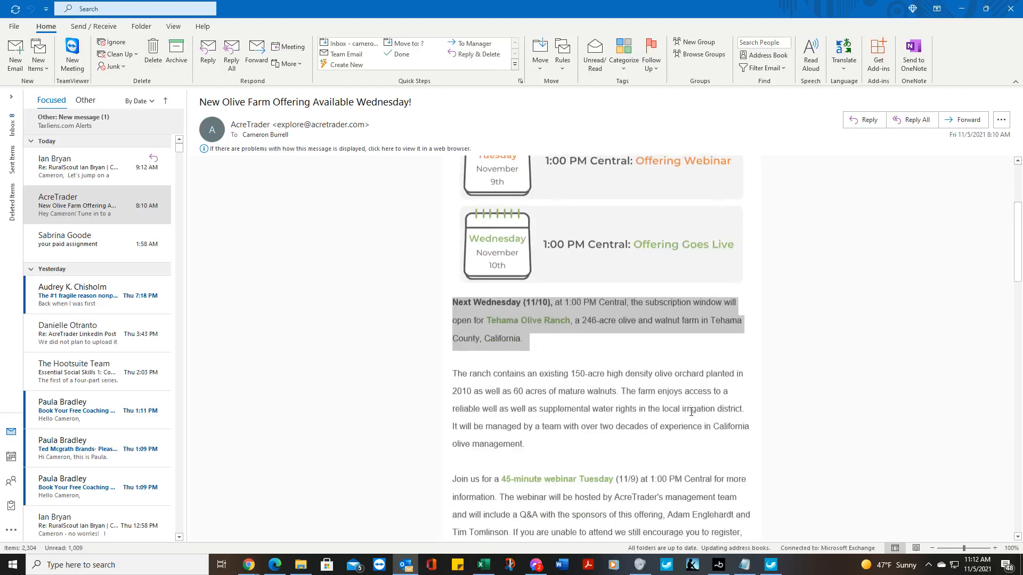
drag(532, 448, 457, 376)
key(ctrl+c)
right_click(470, 379)
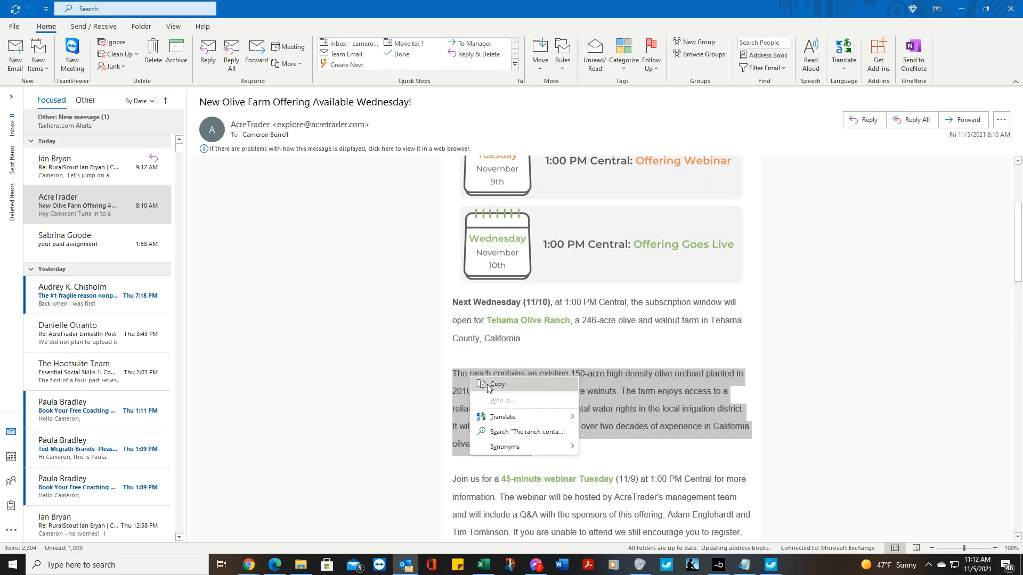
click(488, 384)
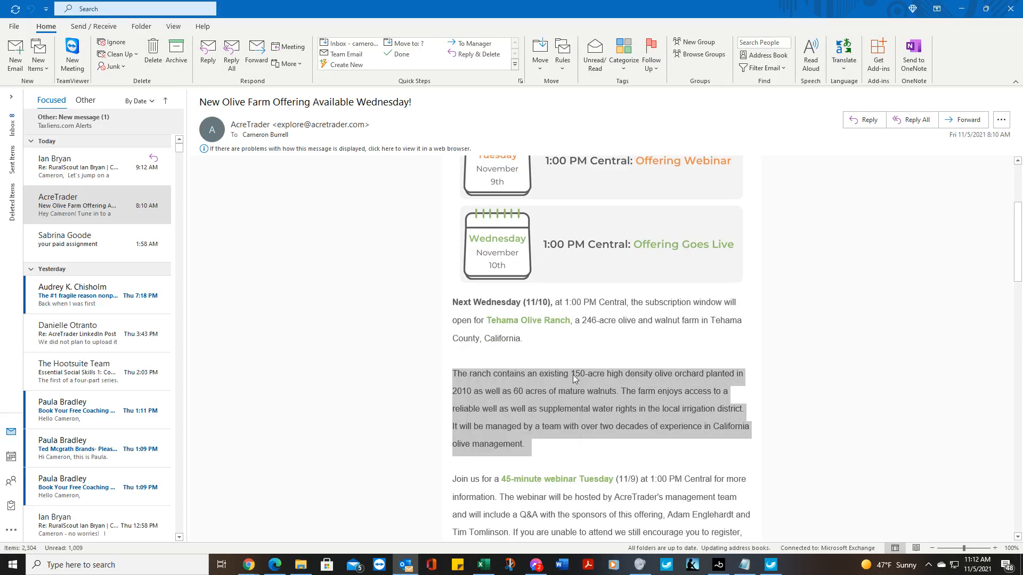
- Return to Jarvis and add the copied ranch paragraph below the existing text in the blog post description
click(962, 8)
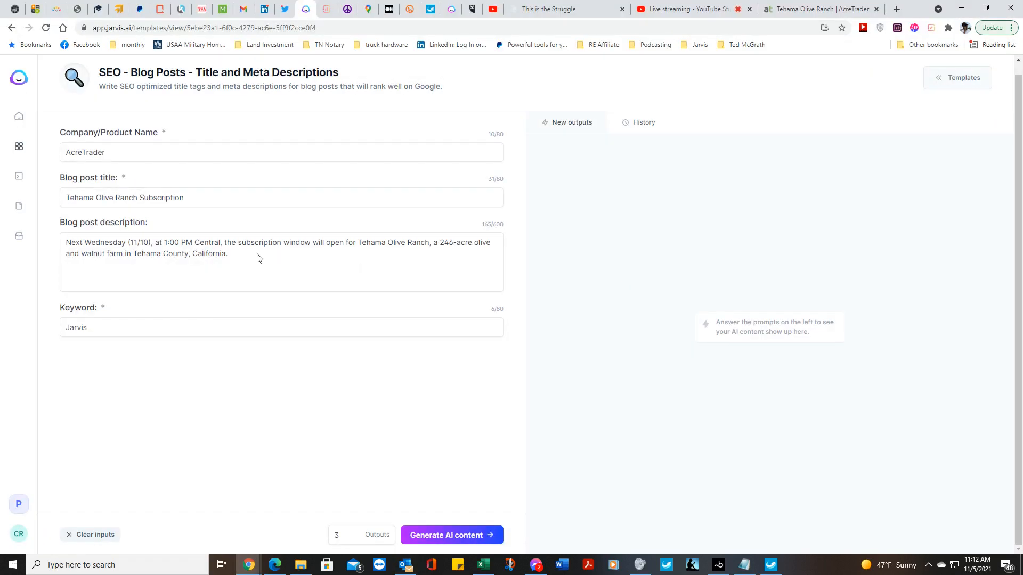
click(239, 256)
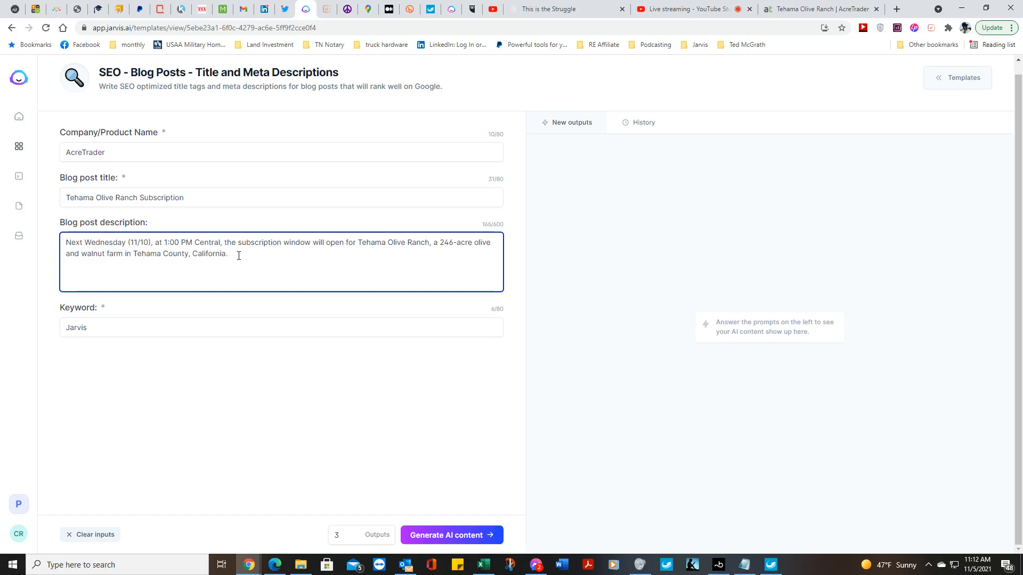
key(Return)
right_click(128, 277)
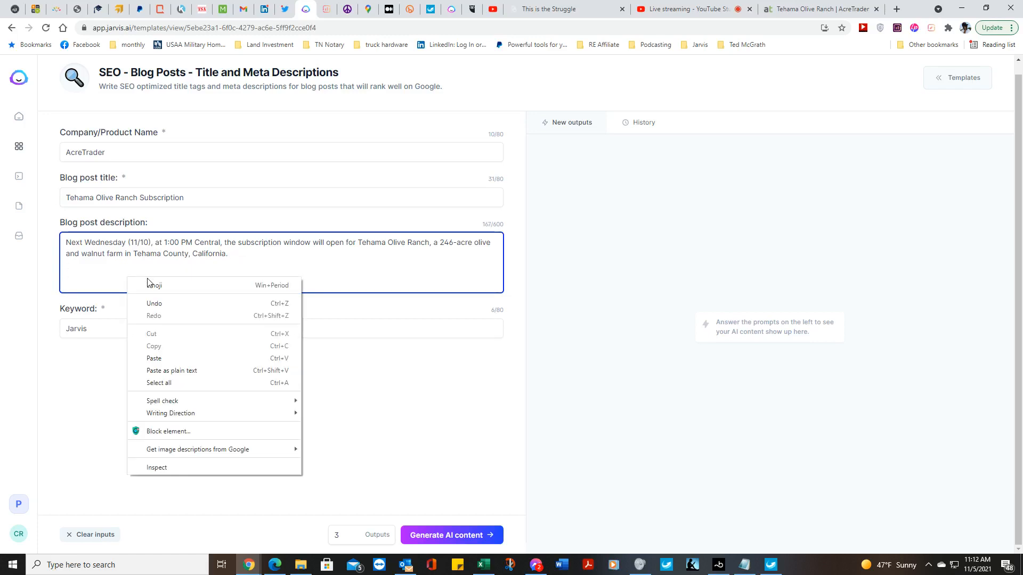
click(160, 358)
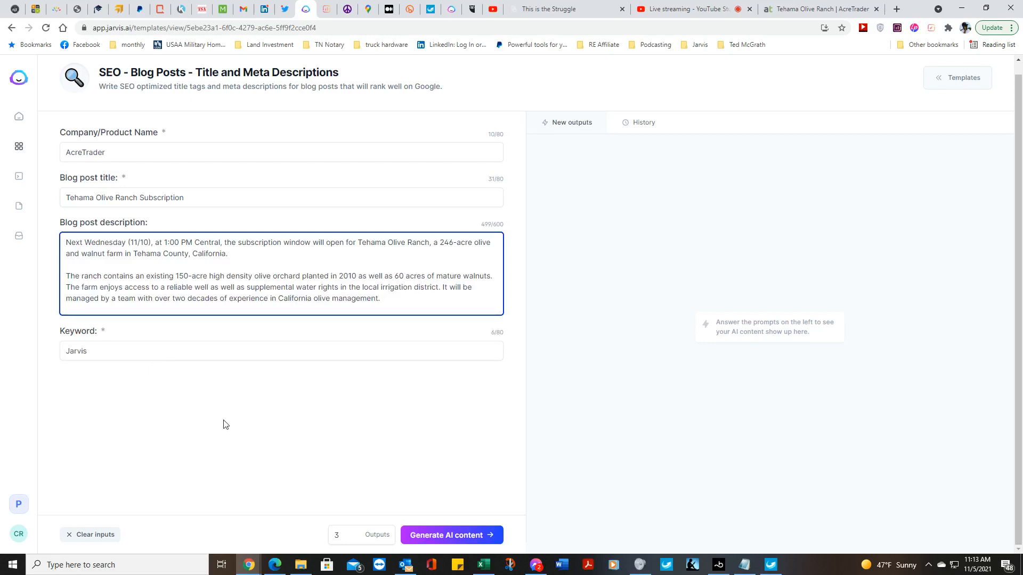
- Replace the keyword in the Jarvis blog post template with "Farmland Investment"
drag(99, 353, 61, 352)
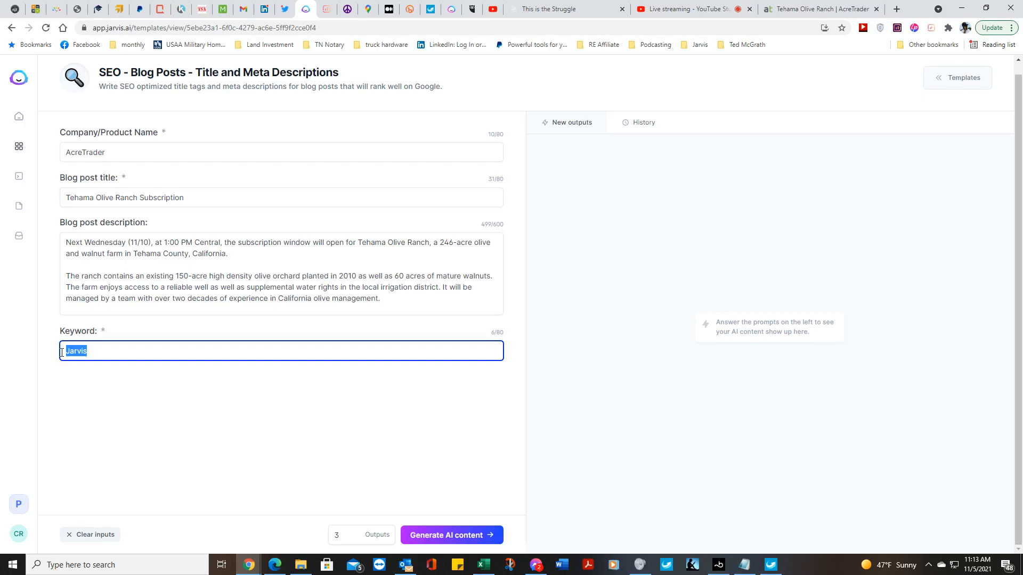
text(Farmland Investment)
- Search Google for "farmland investing" in a new browser tab
click(897, 9)
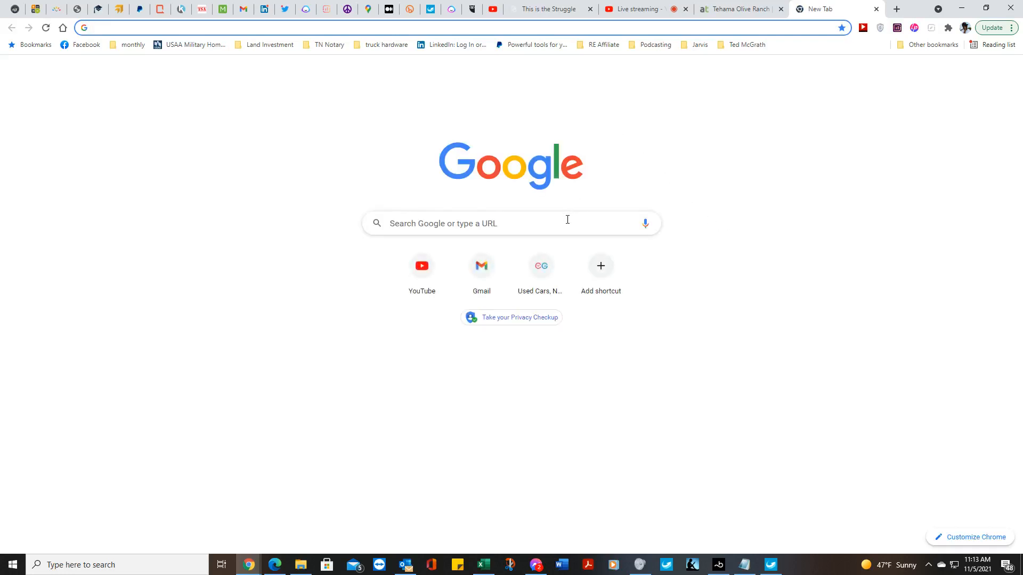
click(567, 223)
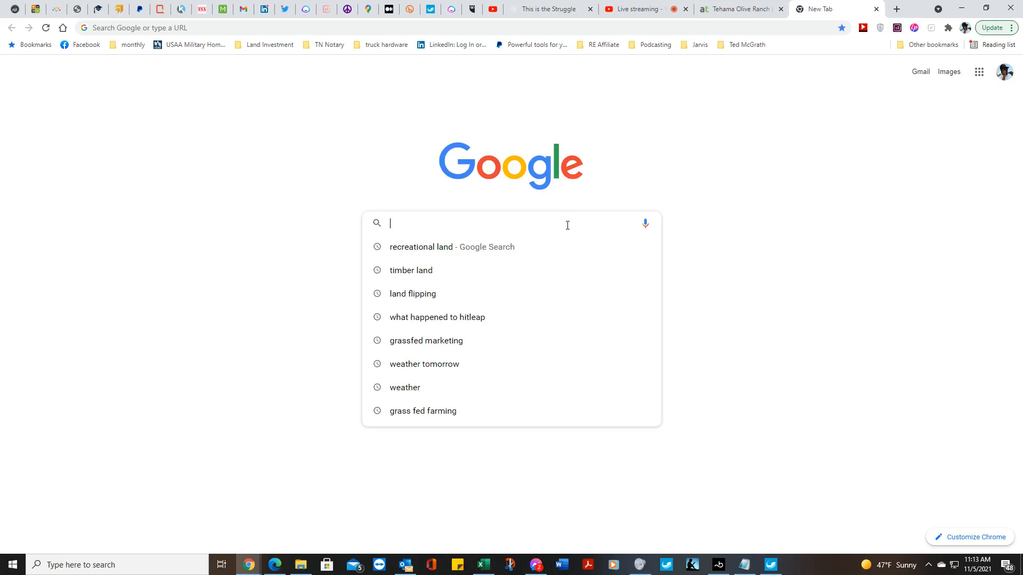
text(far)
text(ml)
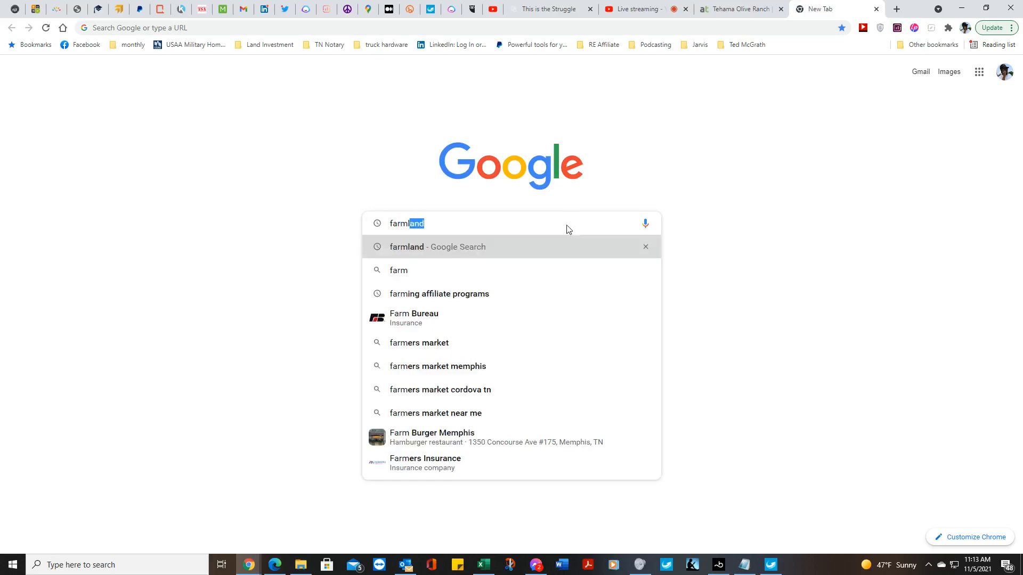
text(and investing)
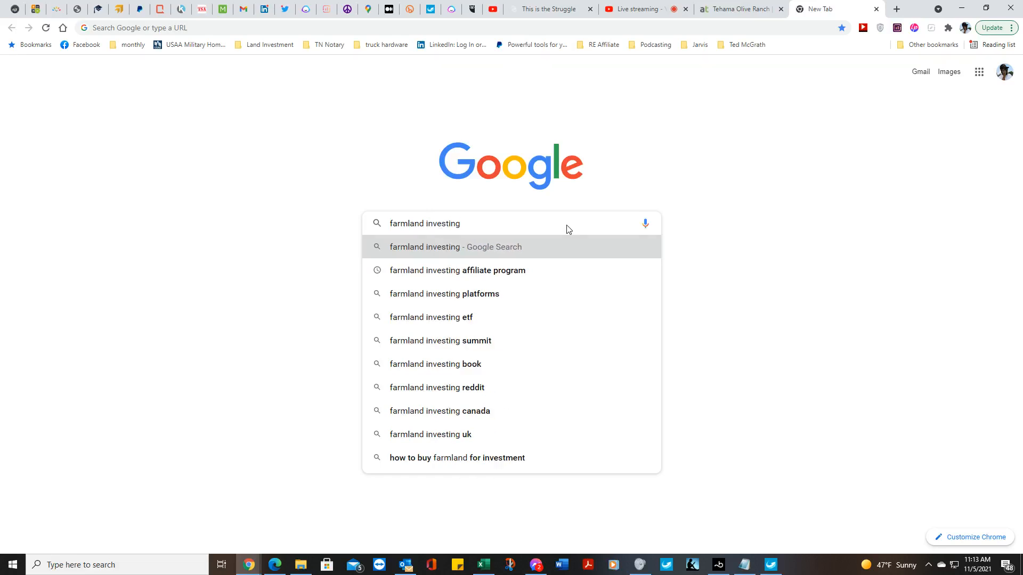
key(Return)
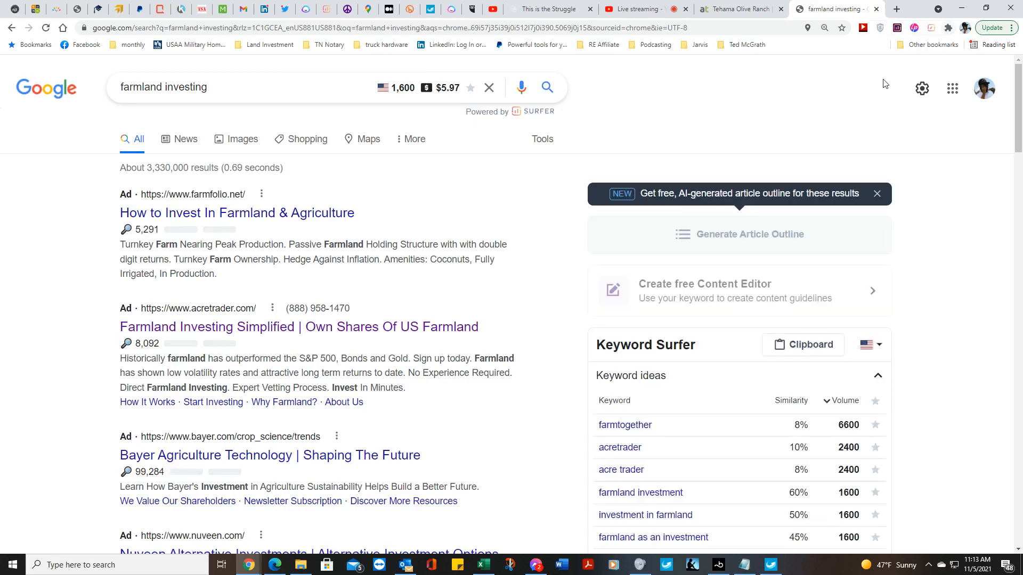
- Review the Keyword Surfer ideas beside the search results and copy the keyword "farmland investment"
scroll(921, 328, down, 1)
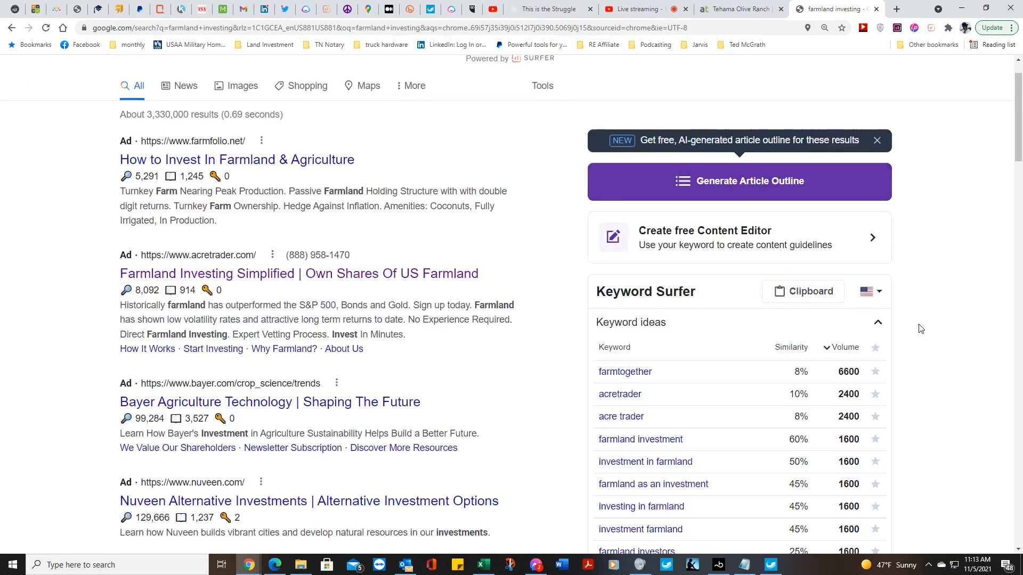
scroll(920, 326, down, 2)
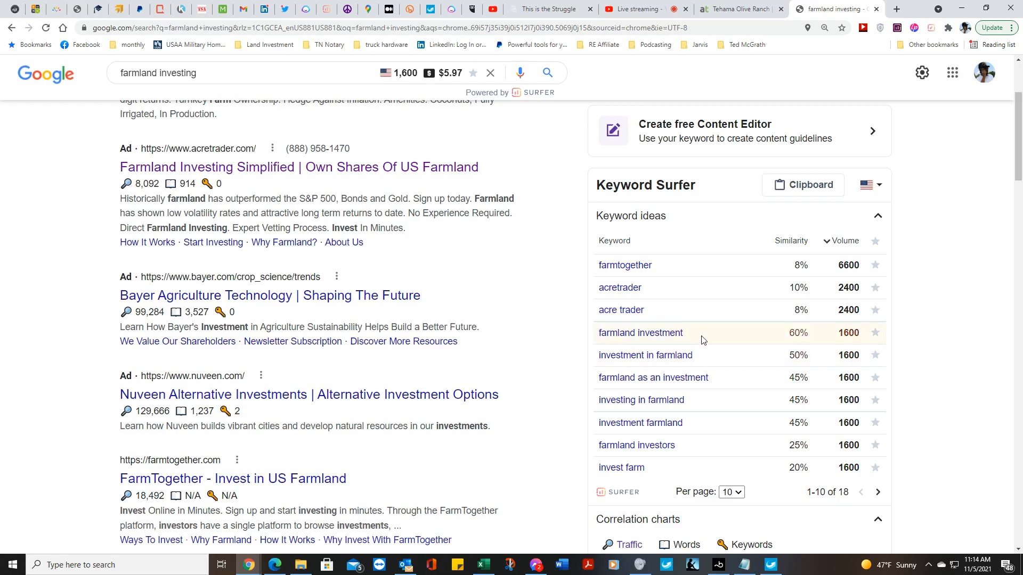
drag(683, 334, 600, 334)
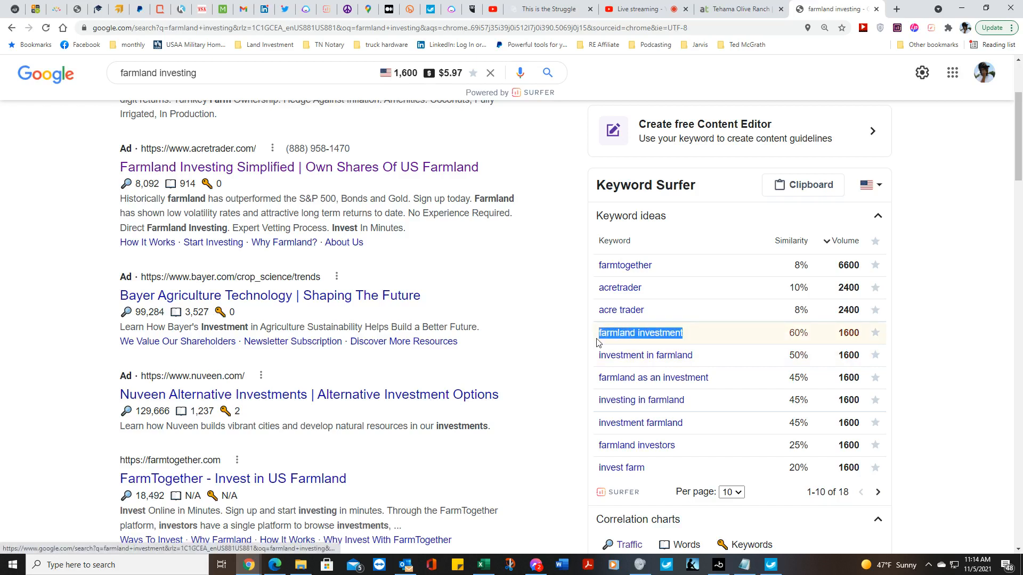
right_click(607, 334)
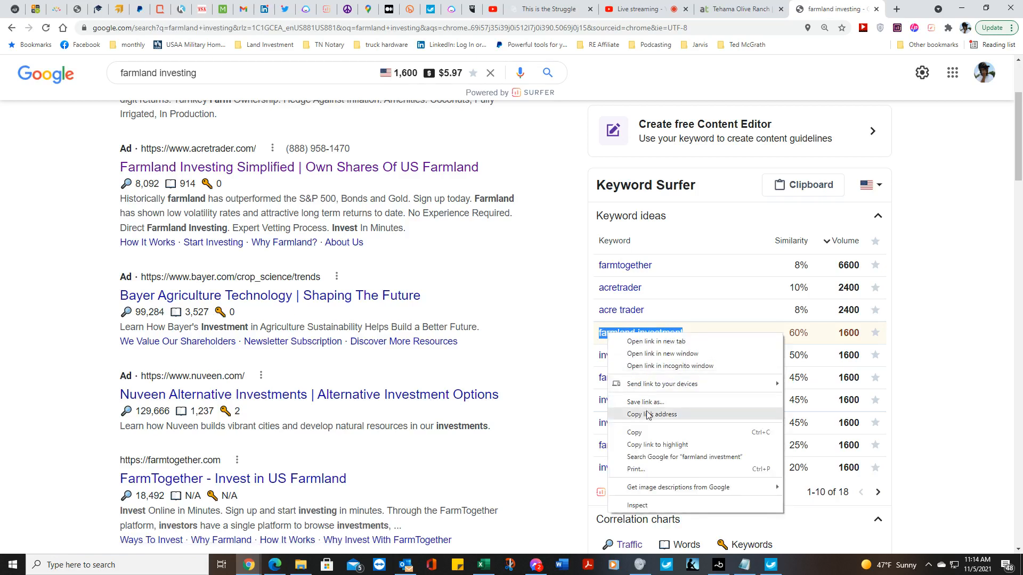
click(646, 432)
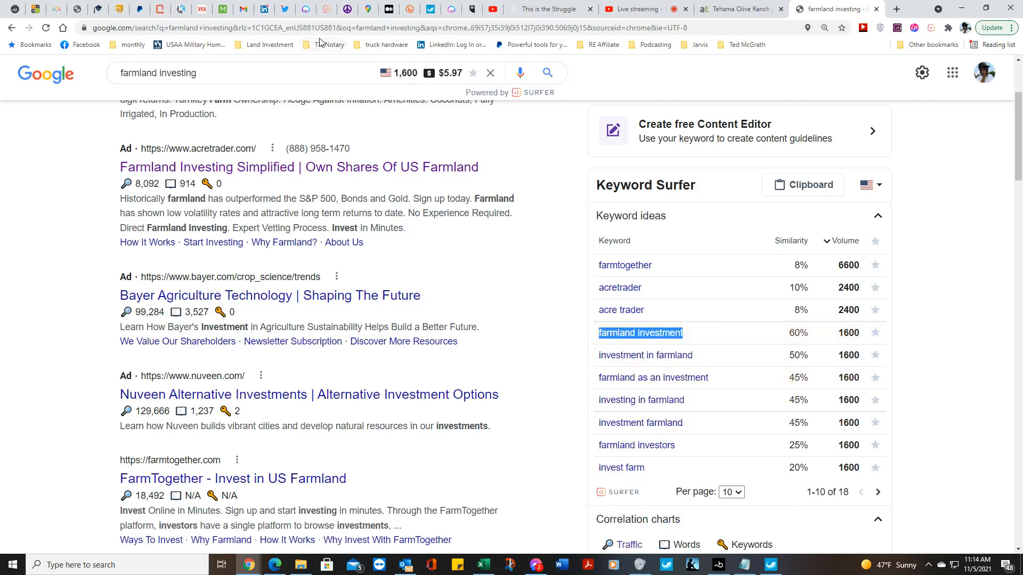
- Return to the Jarvis blog post template and generate 3 outputs of AI titles and meta descriptions
click(305, 9)
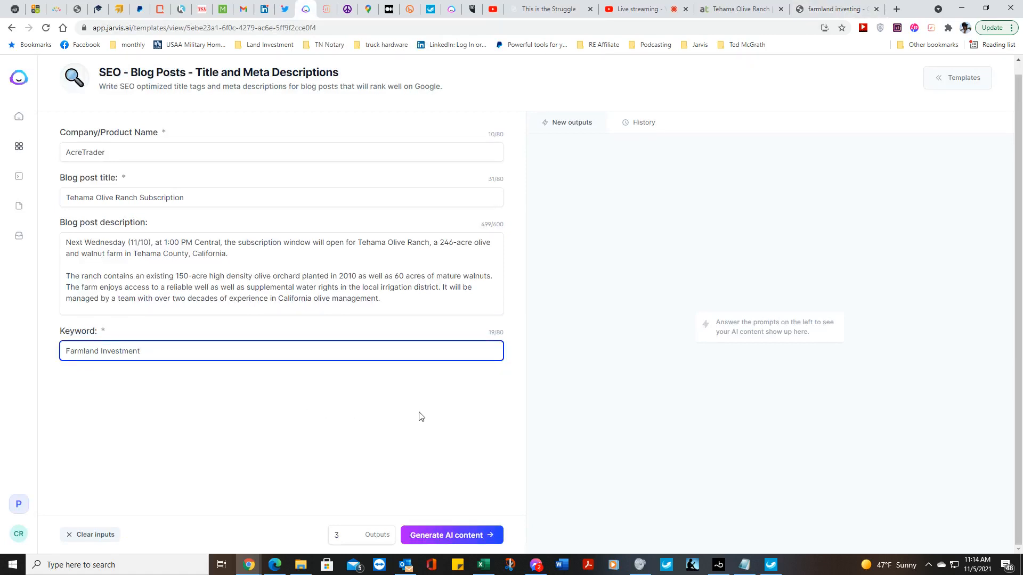
click(822, 12)
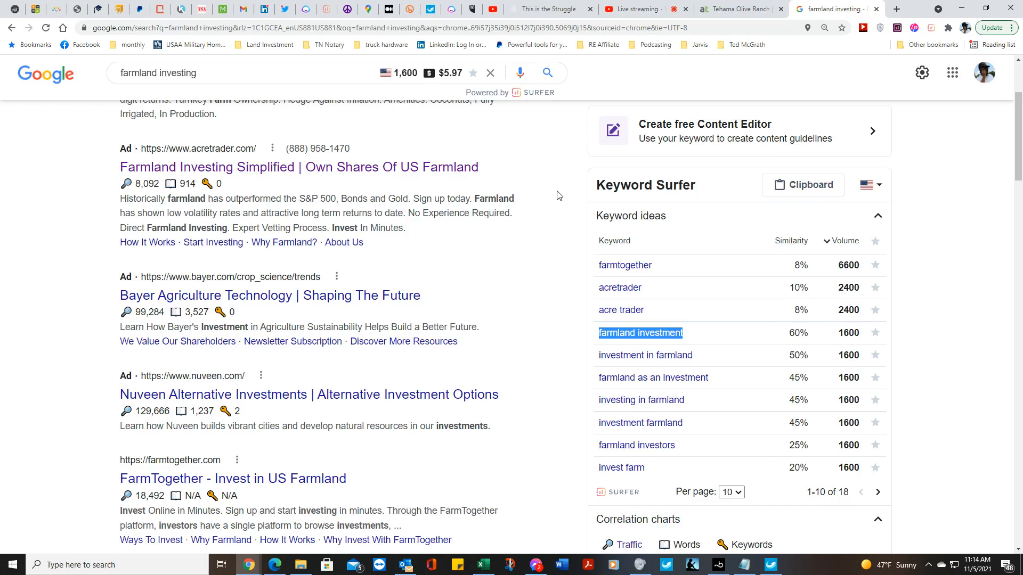
click(306, 10)
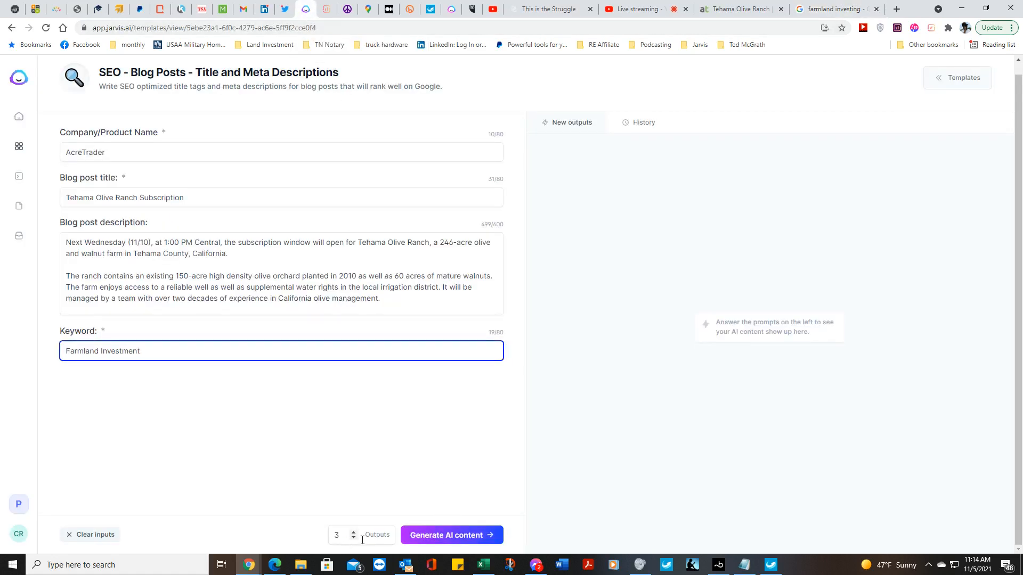
click(432, 536)
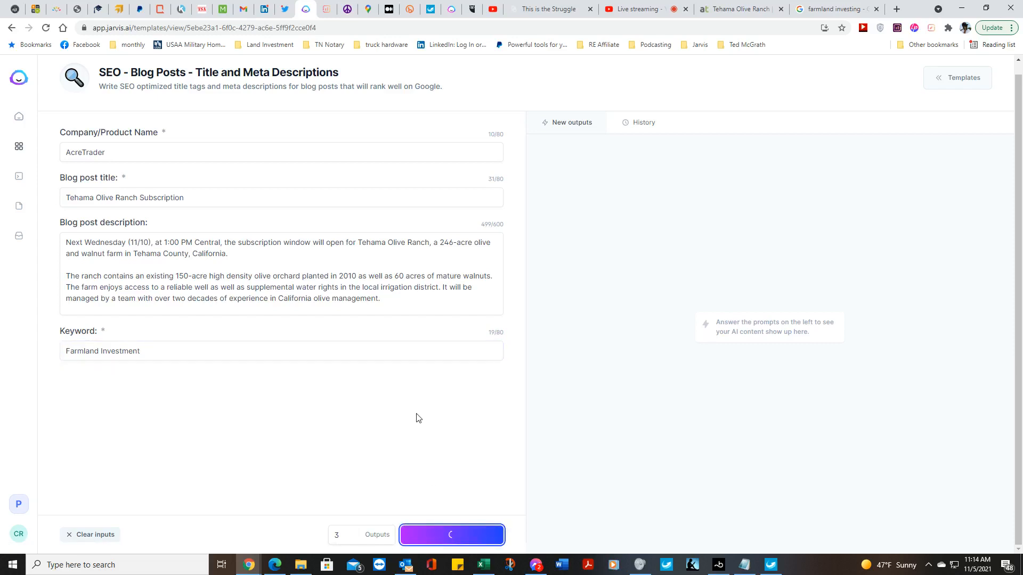
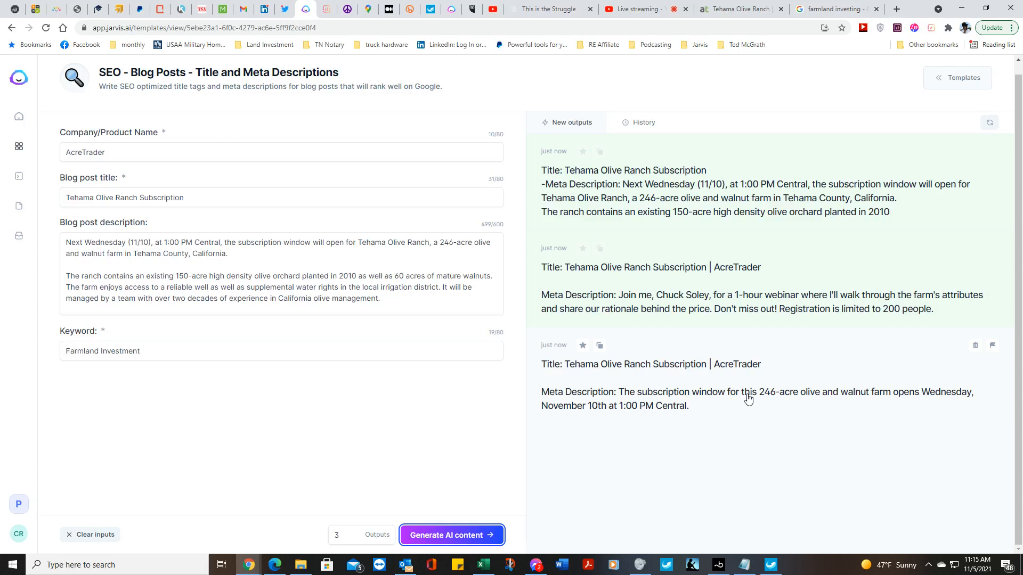
- Copy the third generated title and meta description from Jarvis and paste it into the new LinkedIn post
click(600, 347)
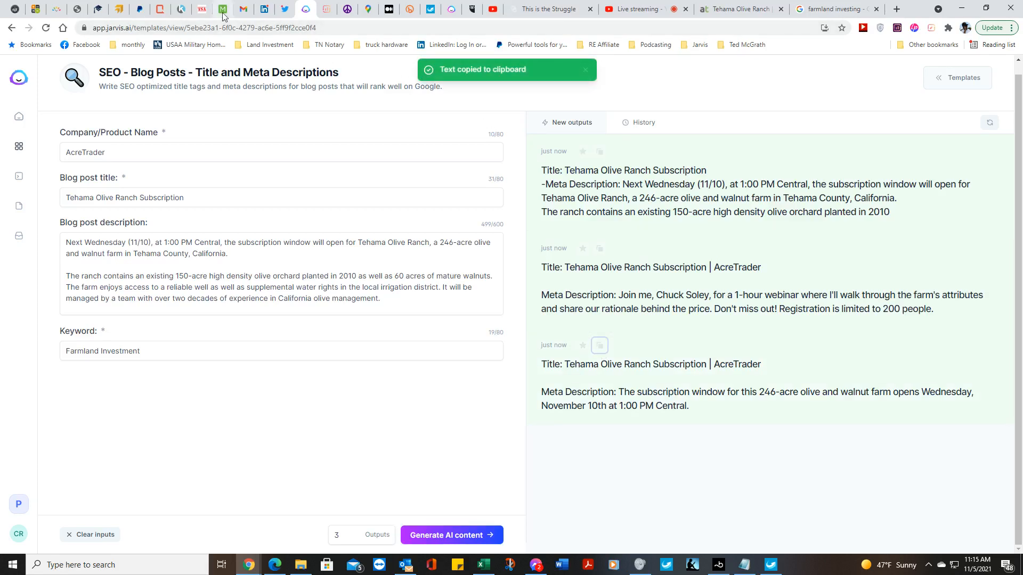
click(264, 9)
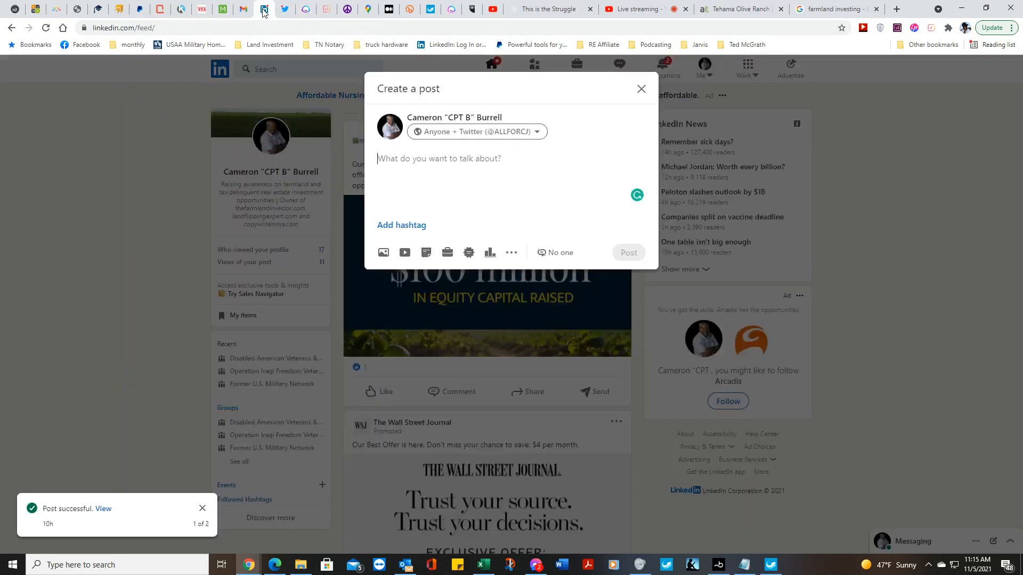
right_click(421, 160)
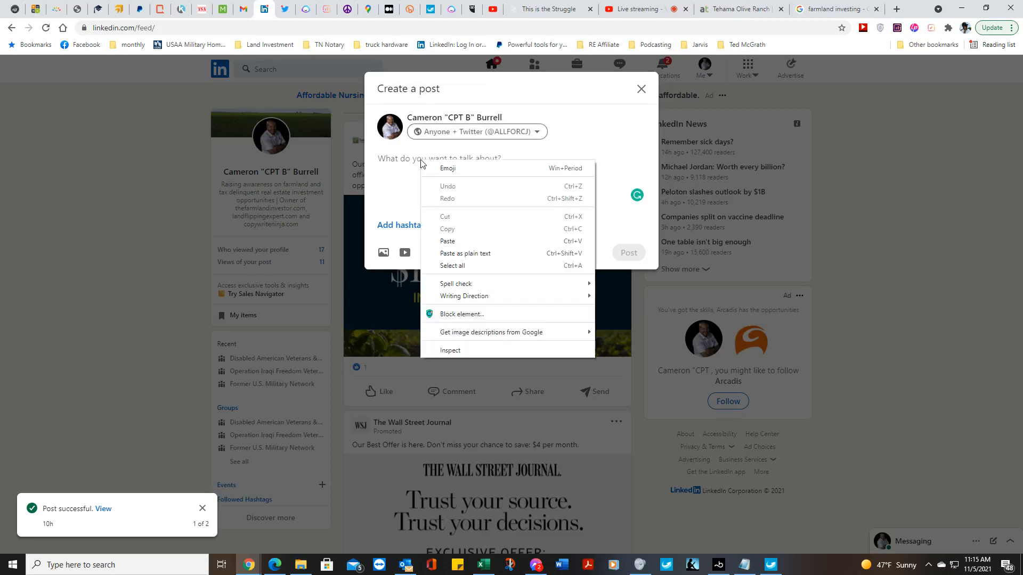
click(461, 244)
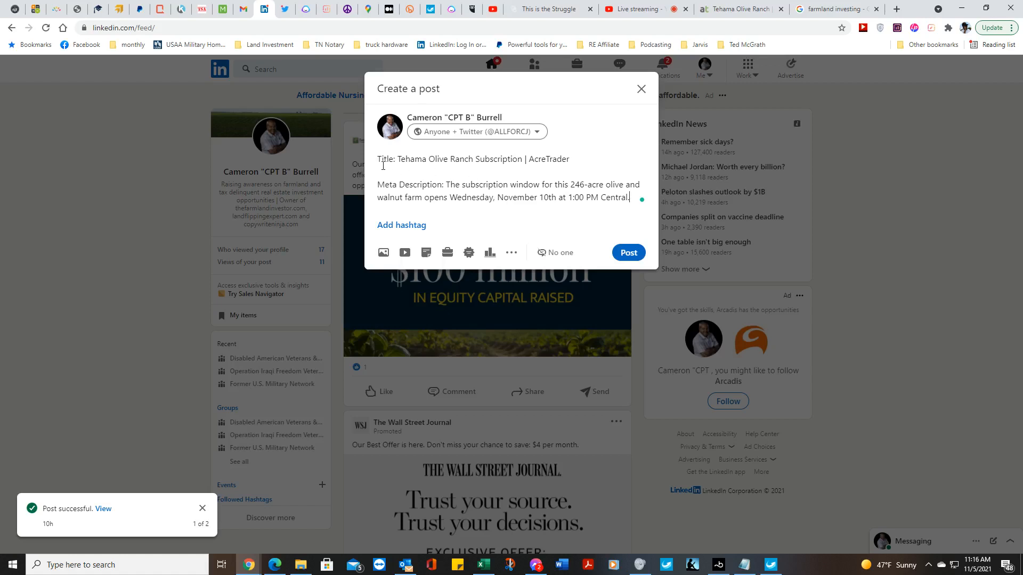
- Insert four blank lines above the title in the LinkedIn post and place the cursor on the first line
key(Return)
key(Return)
key(Return)
key(Return)
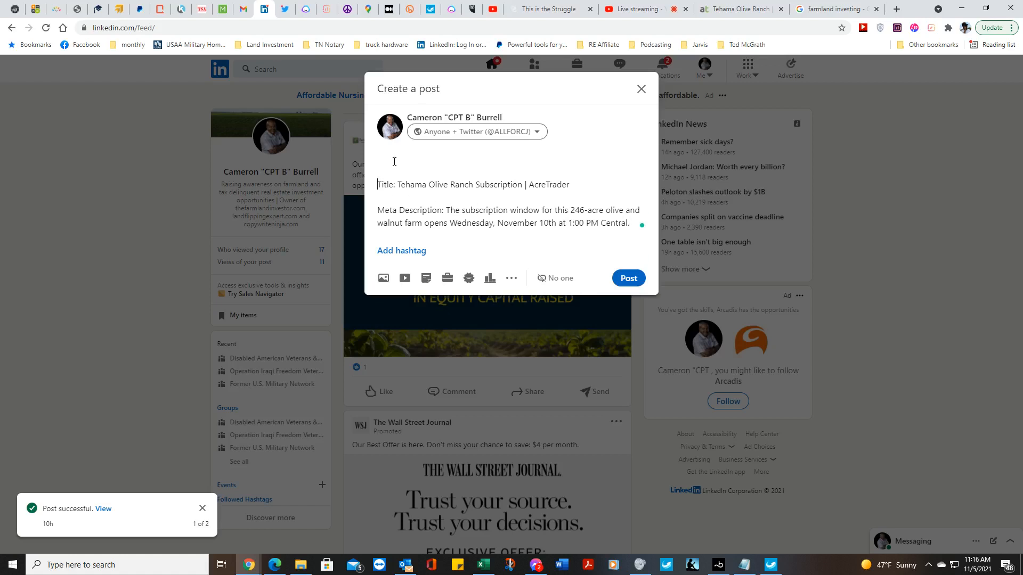
click(394, 161)
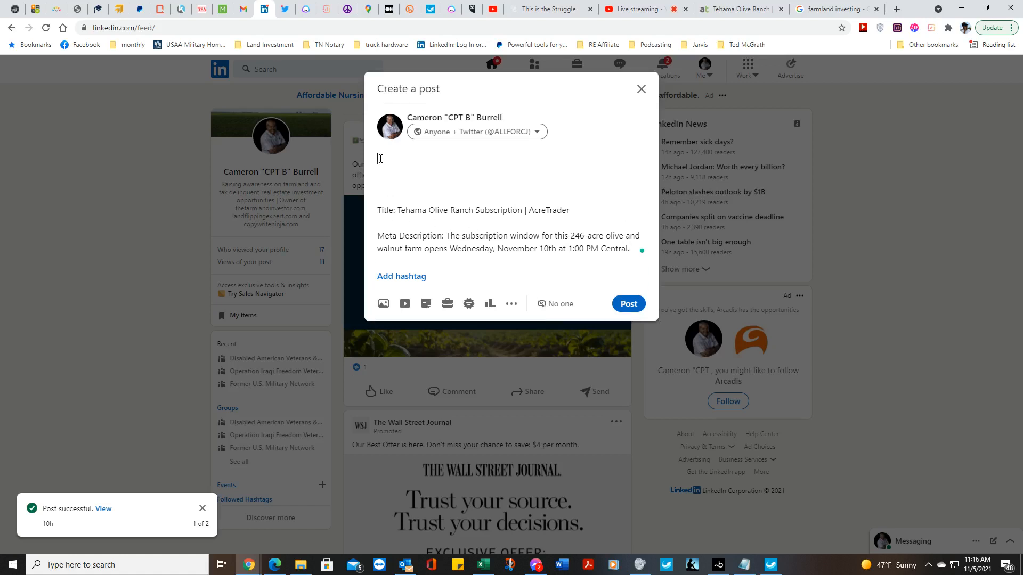
- Switch to the AcreTrader email in Outlook and open its Offering Webinar link for Tuesday, November 9th
click(306, 12)
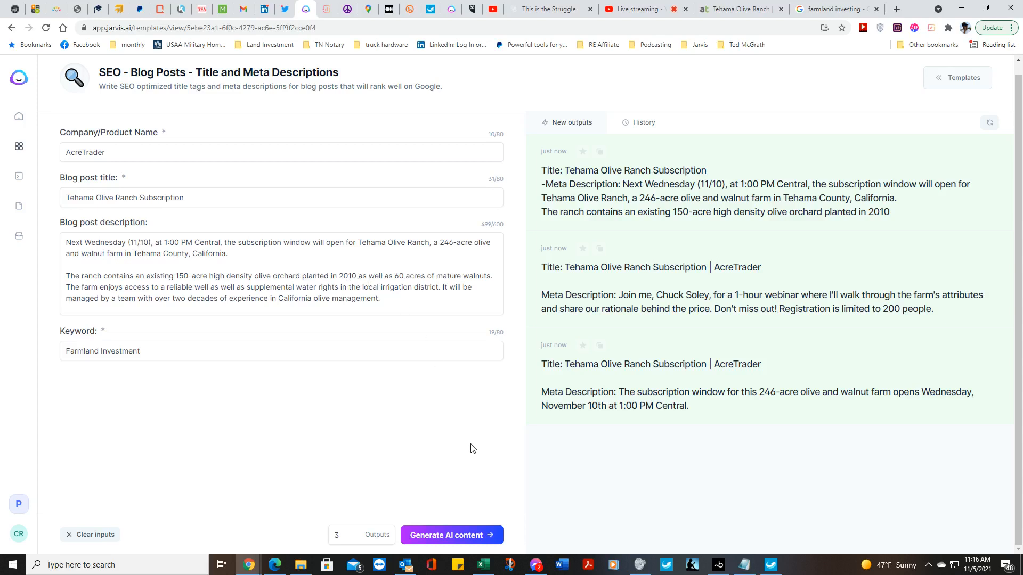
click(404, 565)
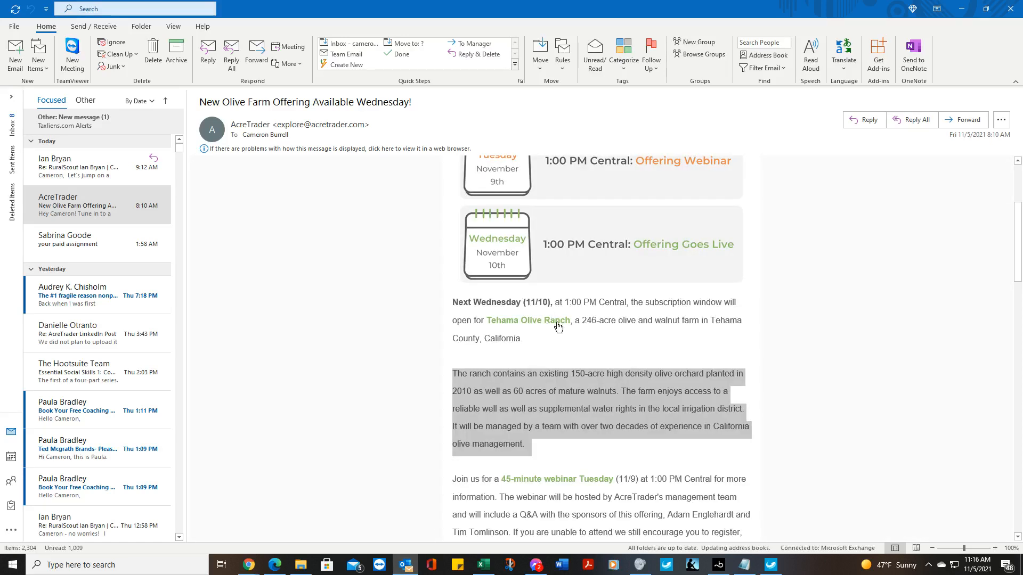
scroll(591, 335, up, 2)
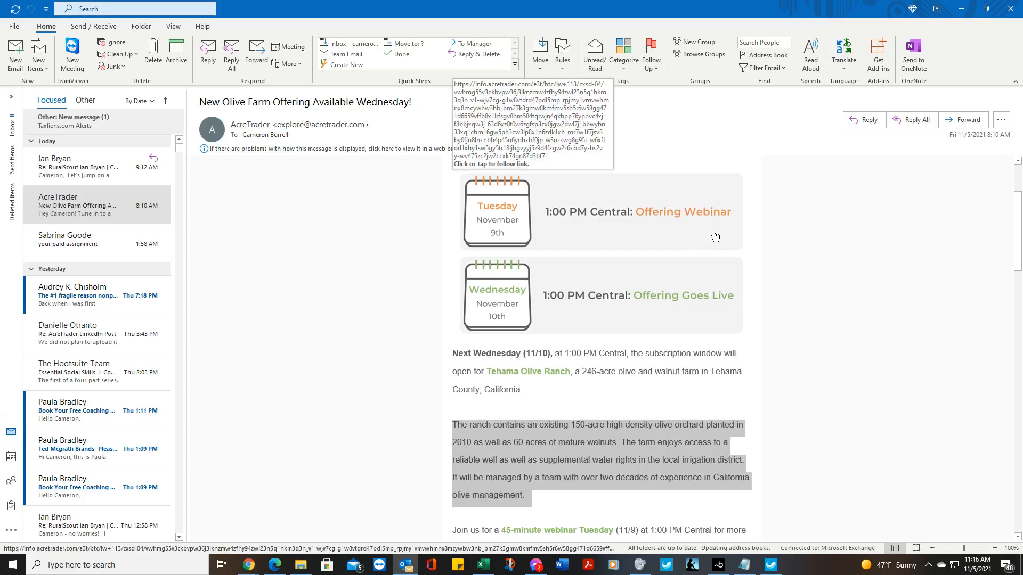
click(688, 234)
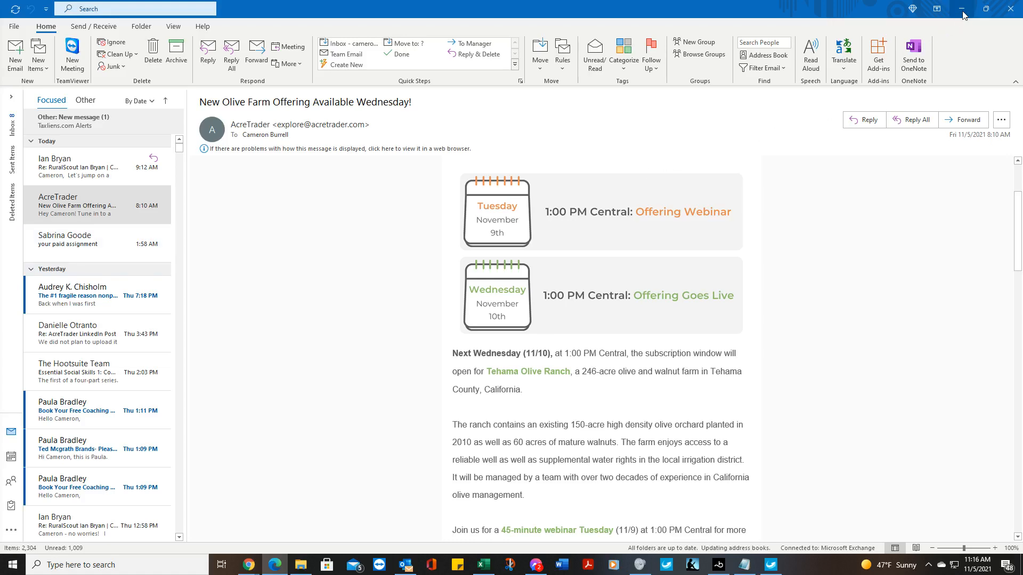
- Copy the email paragraph inviting readers to the 45-minute webinar on Tuesday (11/9)
scroll(761, 342, down, 3)
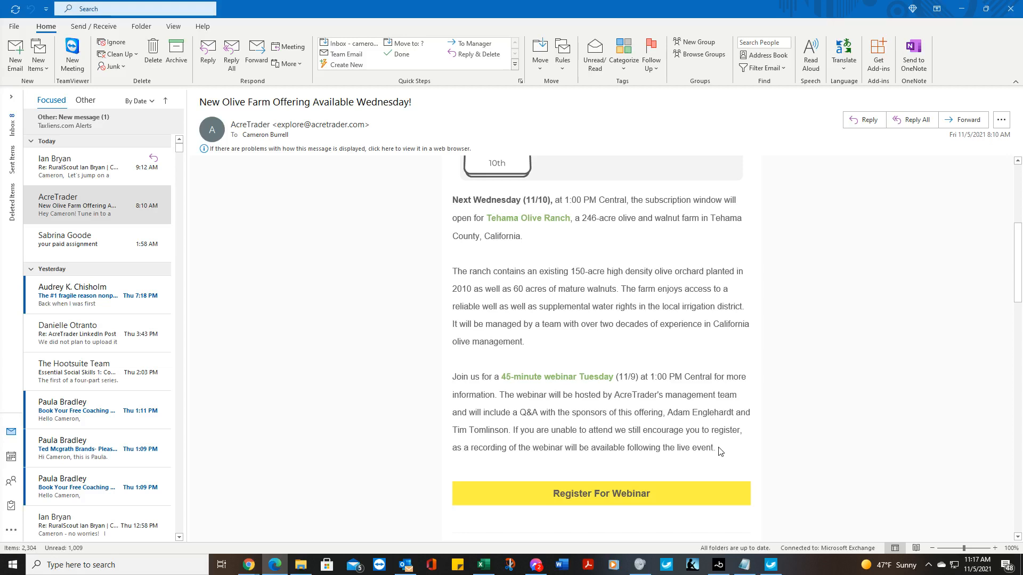
drag(717, 448, 473, 386)
right_click(459, 380)
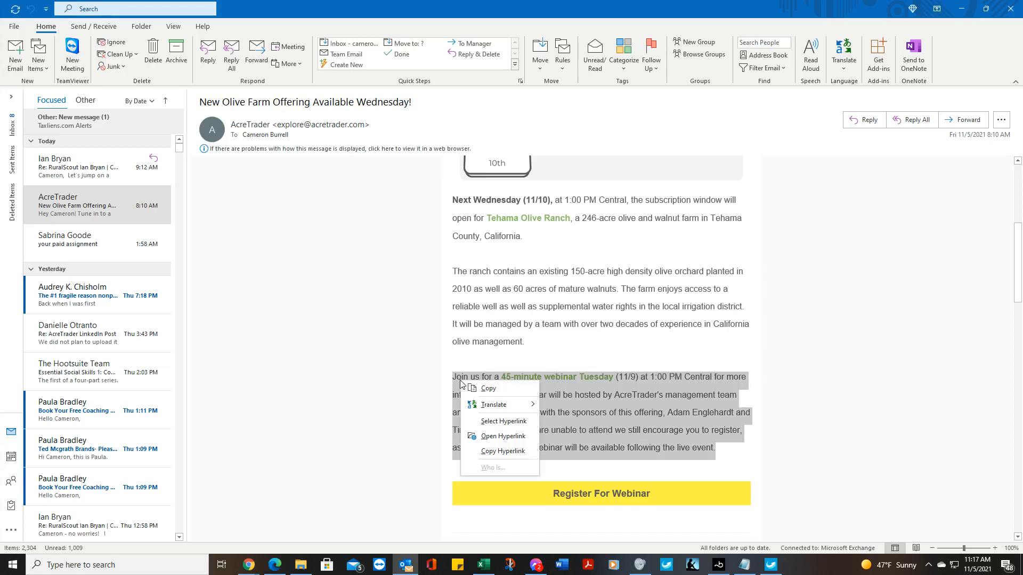
- Copy the selected webinar paragraph from the AcreTrader email and paste it over the blog post description in Jarvis
click(485, 389)
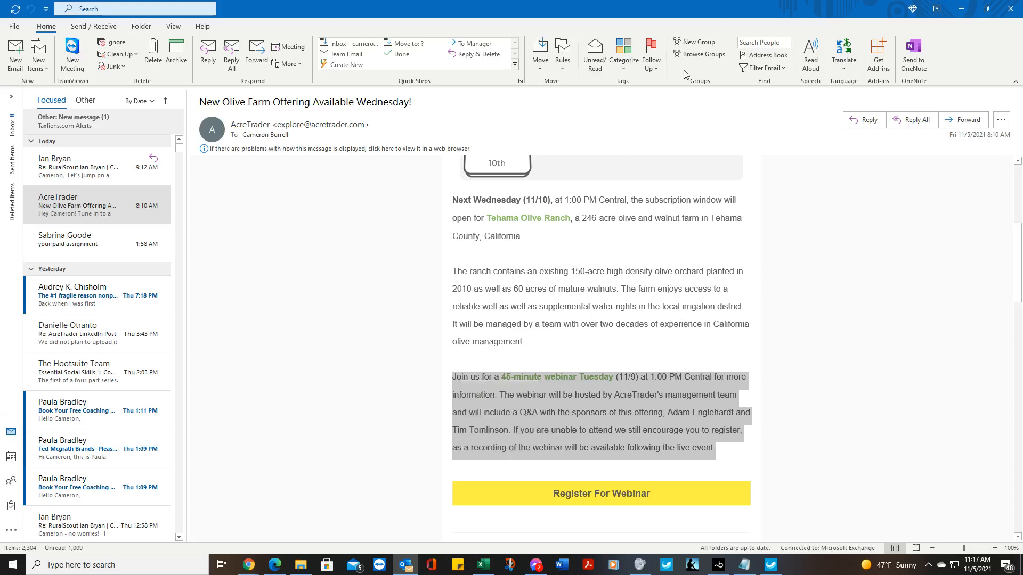
click(962, 16)
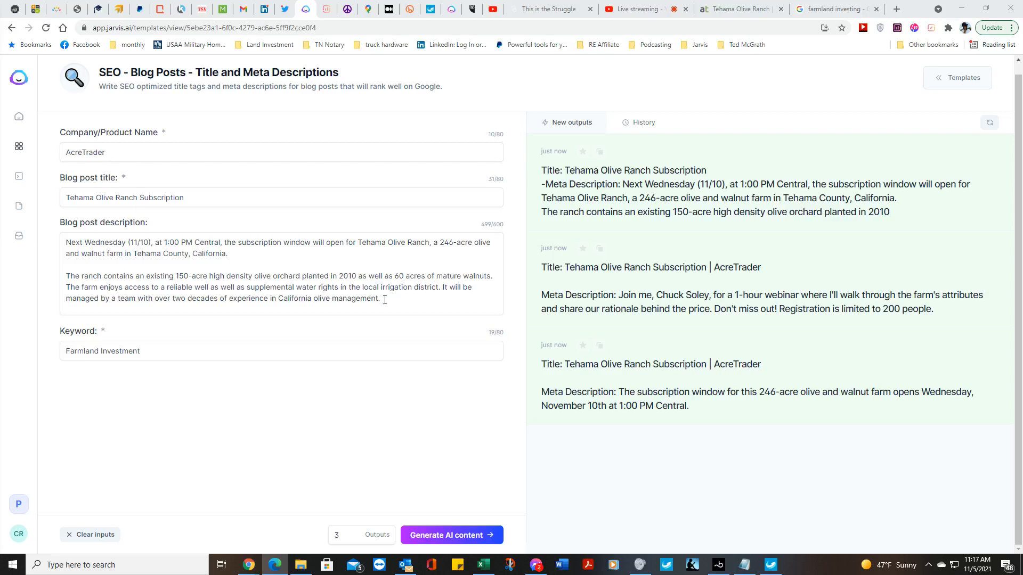
drag(382, 300, 69, 242)
right_click(76, 243)
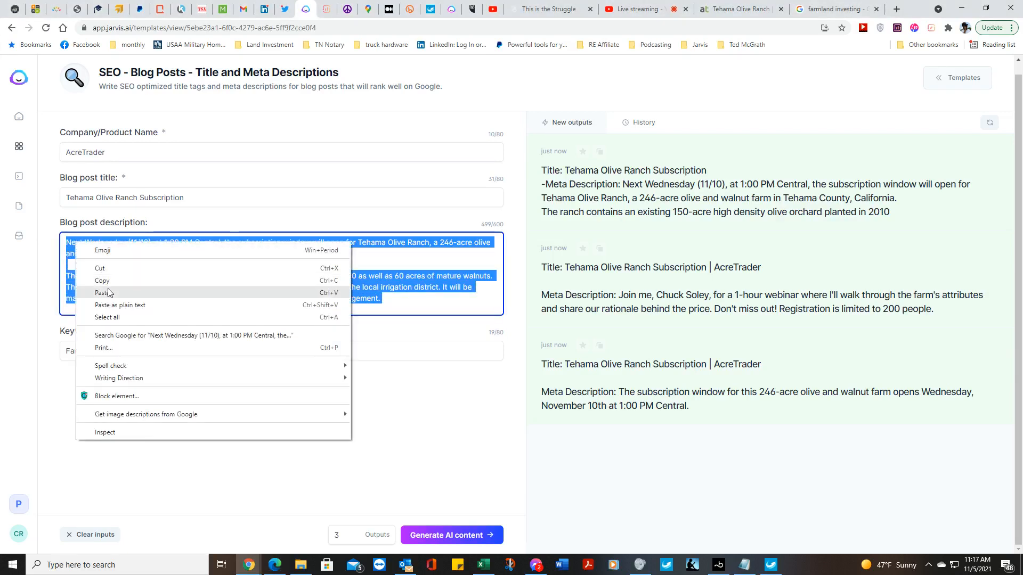
click(101, 292)
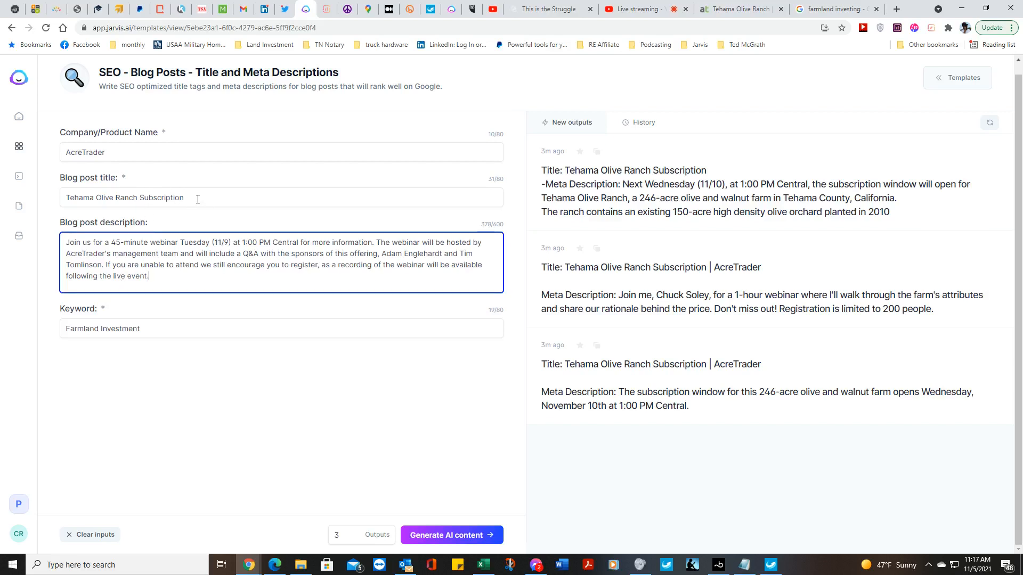
- Generate three new AI outputs and copy the one starting "If you are looking to invest in Farmland"
click(450, 535)
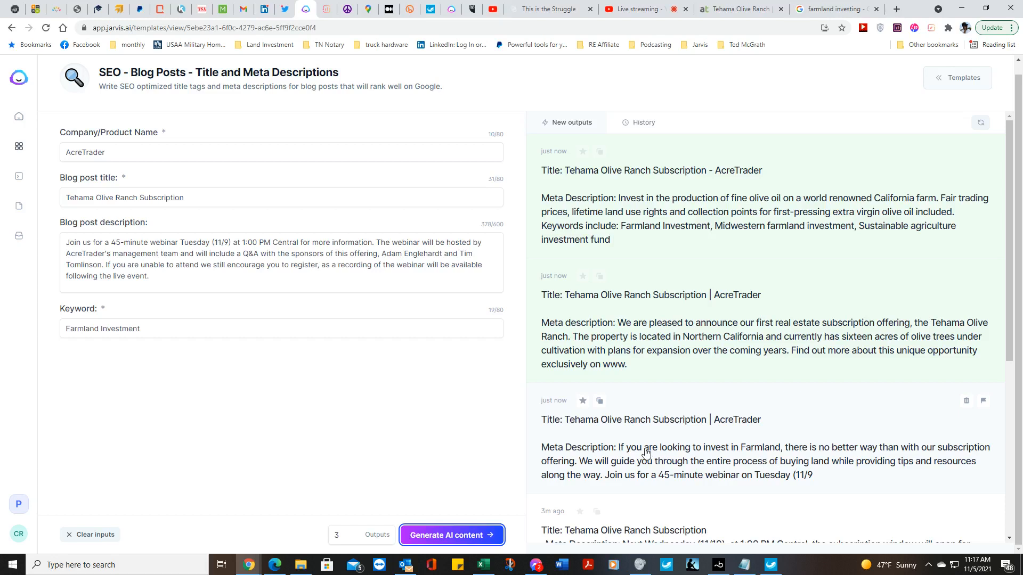
click(600, 403)
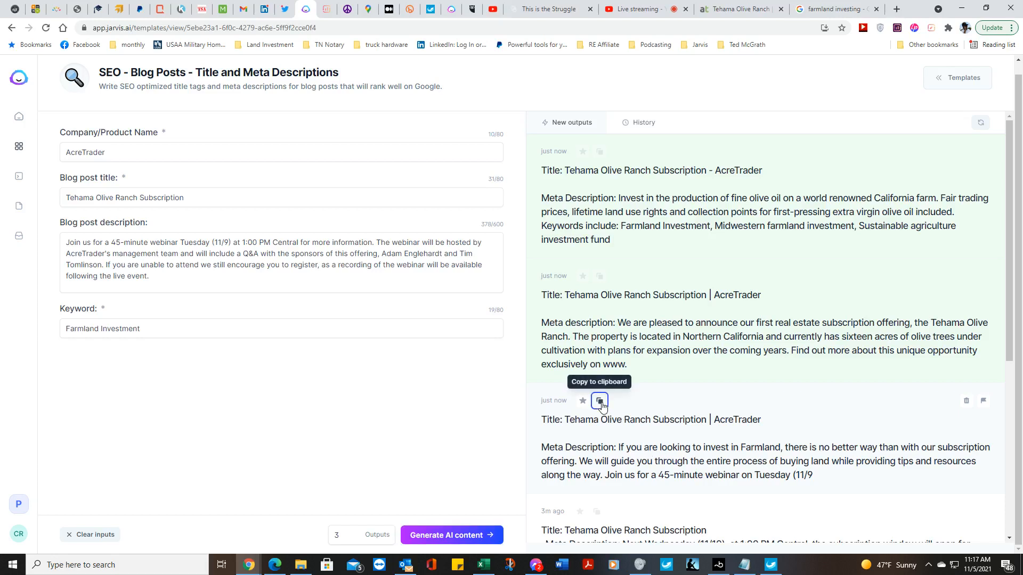
- Switch to the LinkedIn post draft and remove the blank lines above the title
click(262, 11)
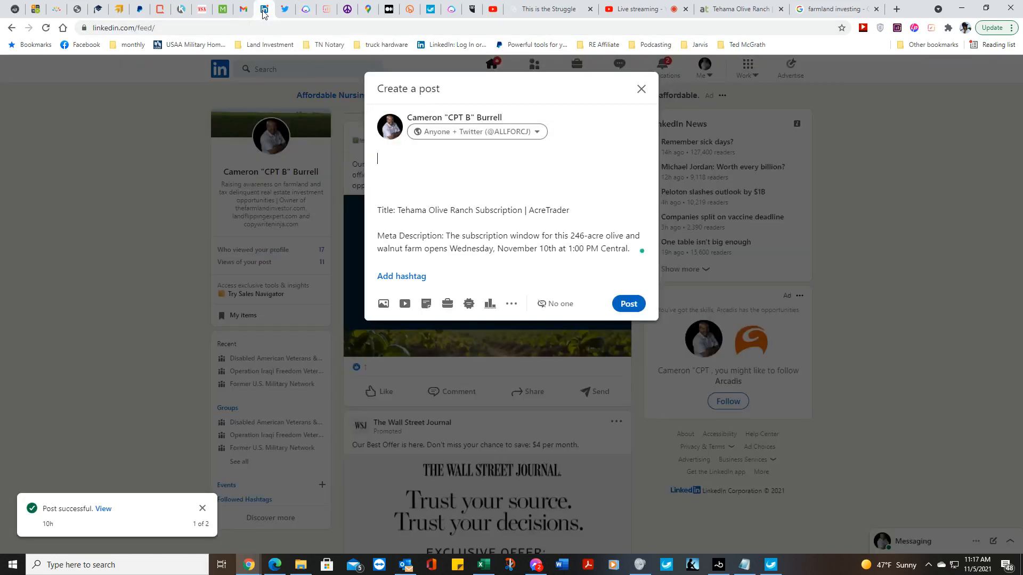
right_click(386, 159)
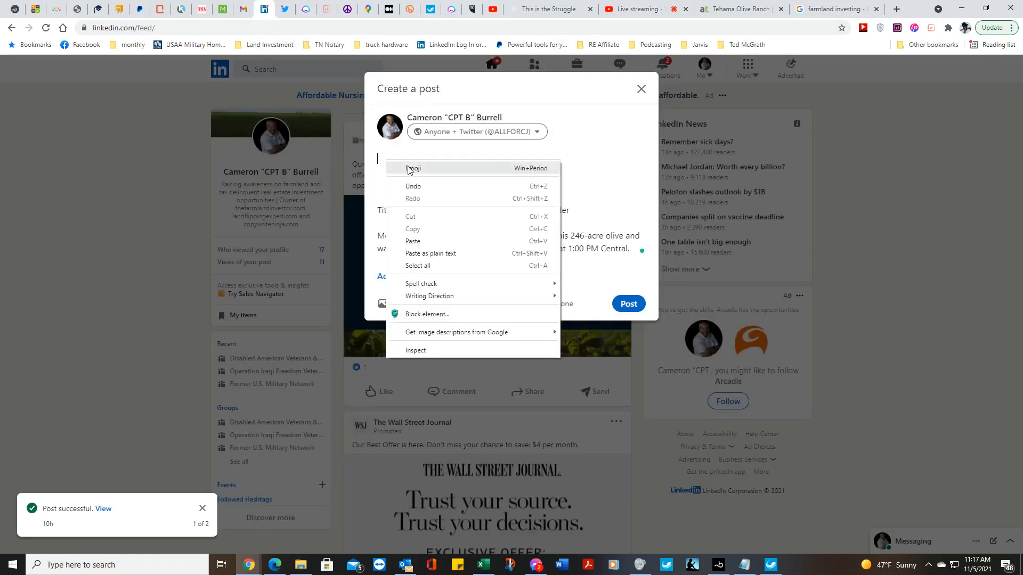
click(580, 165)
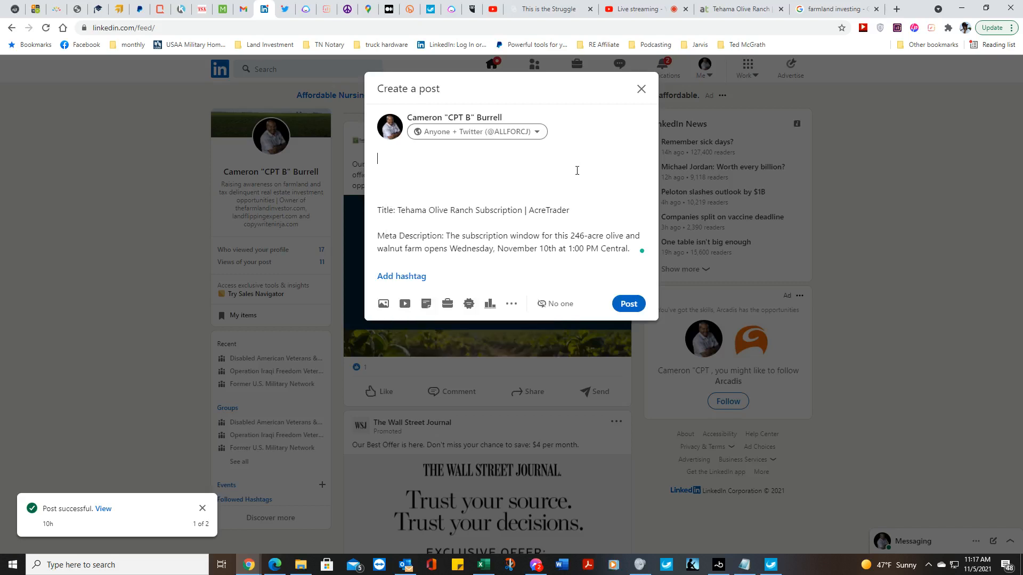
key(Delete)
key(Delete)
key(Delete)
key(Delete)
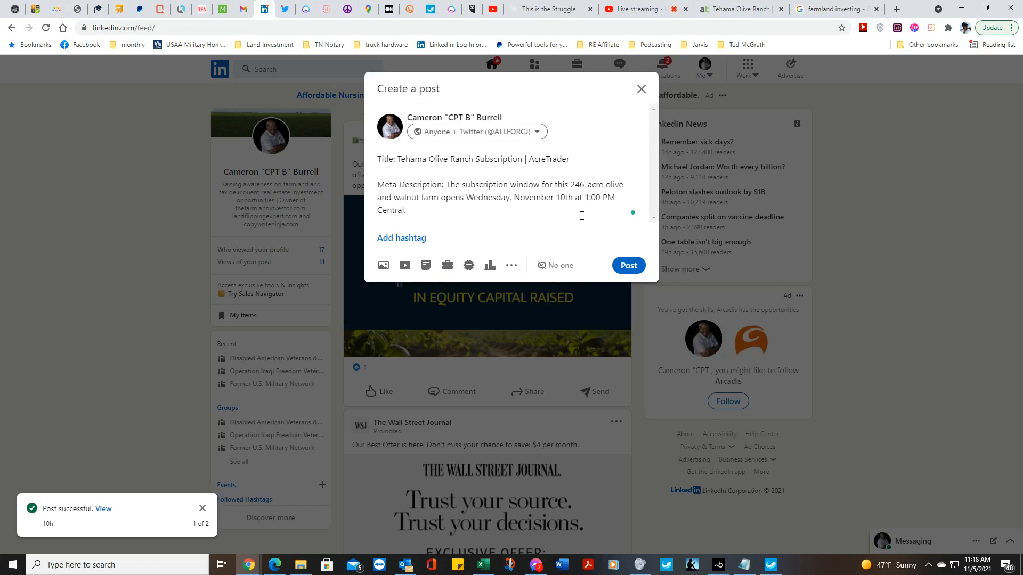
- Paste the copied title and meta description below the first description, separated by a blank line
click(632, 198)
key(Return)
key(Return)
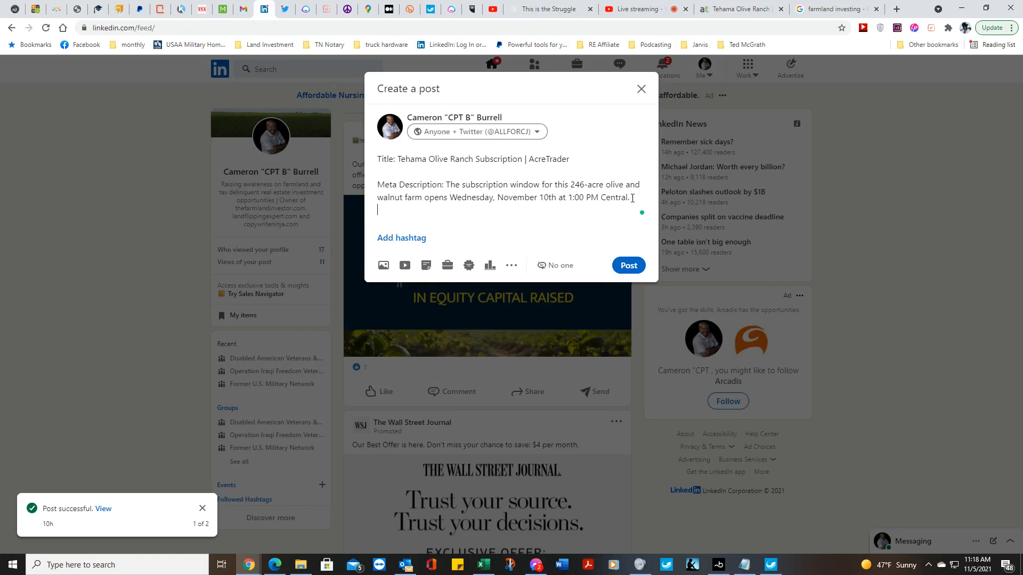
right_click(389, 223)
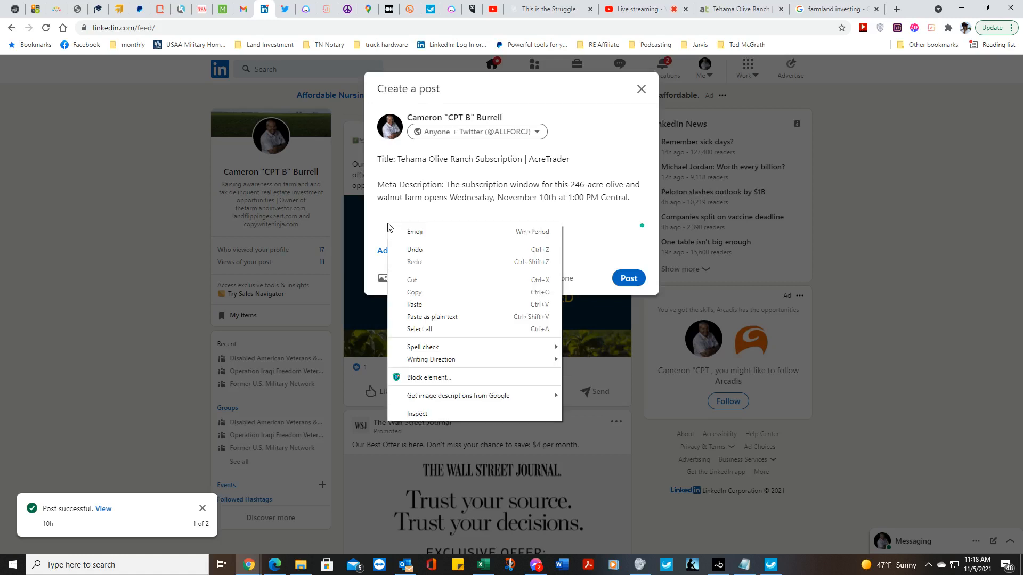
click(427, 305)
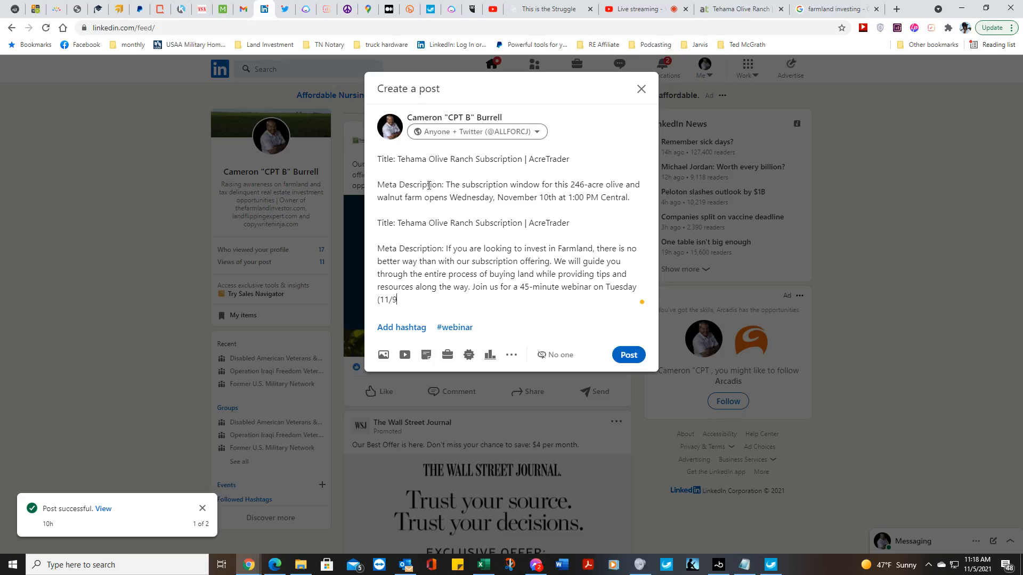
- Remove the "Title:" label in front of the first Tehama Olive Ranch Subscription heading
click(398, 161)
key(BackSpace)
key(BackSpace)
key(BackSpace)
key(BackSpace)
key(BackSpace)
key(BackSpace)
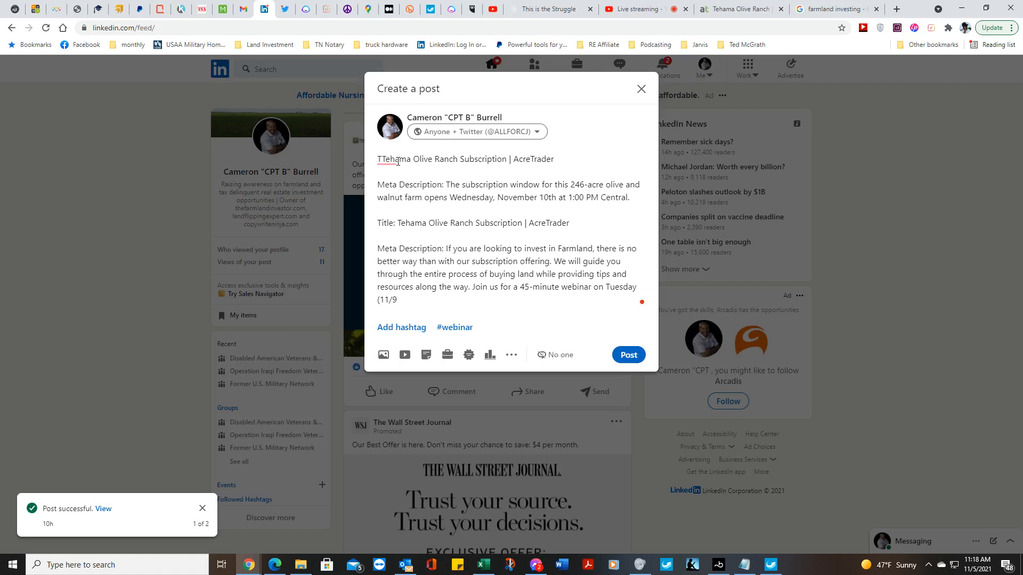
key(BackSpace)
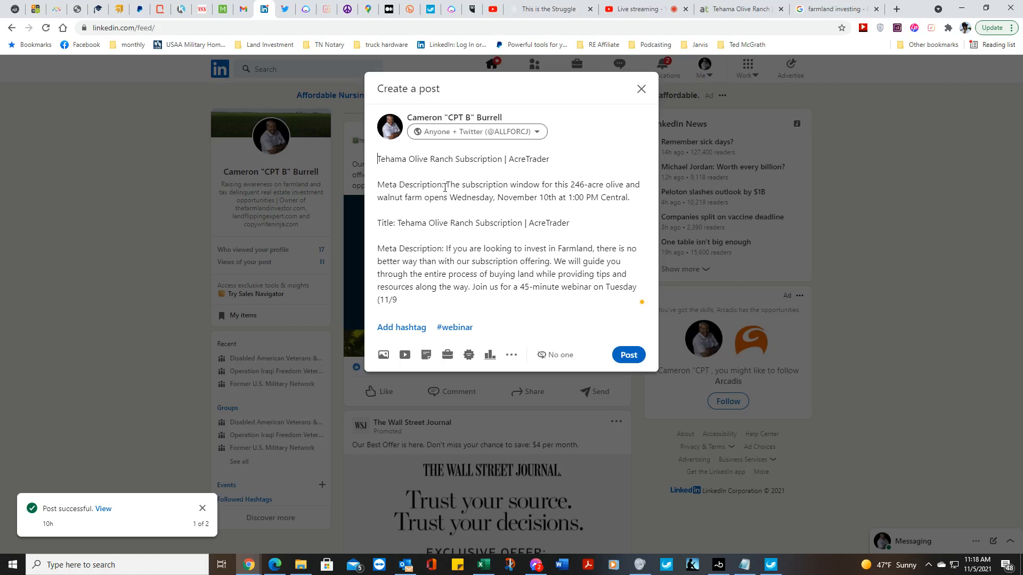
- Remove the "Meta Description:" label in front of the subscription window sentence
key(BackSpace)
key(BackSpace)
key(BackSpace)
key(BackSpace)
key(BackSpace)
key(BackSpace)
key(BackSpace)
key(BackSpace)
key(BackSpace)
key(BackSpace)
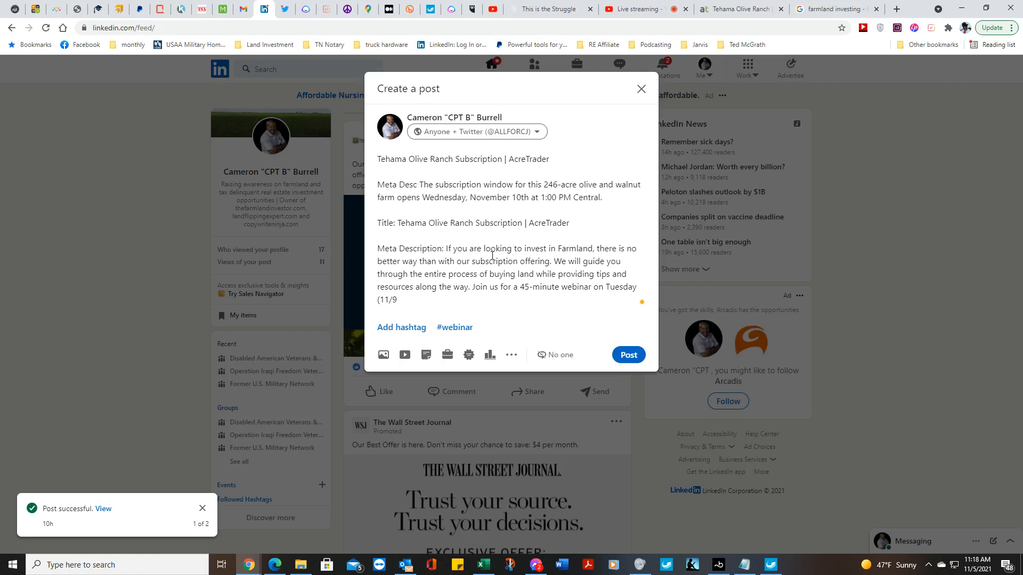
key(BackSpace)
key(BackSpace)
key(BackSpace)
key(BackSpace)
key(BackSpace)
key(BackSpace)
key(BackSpace)
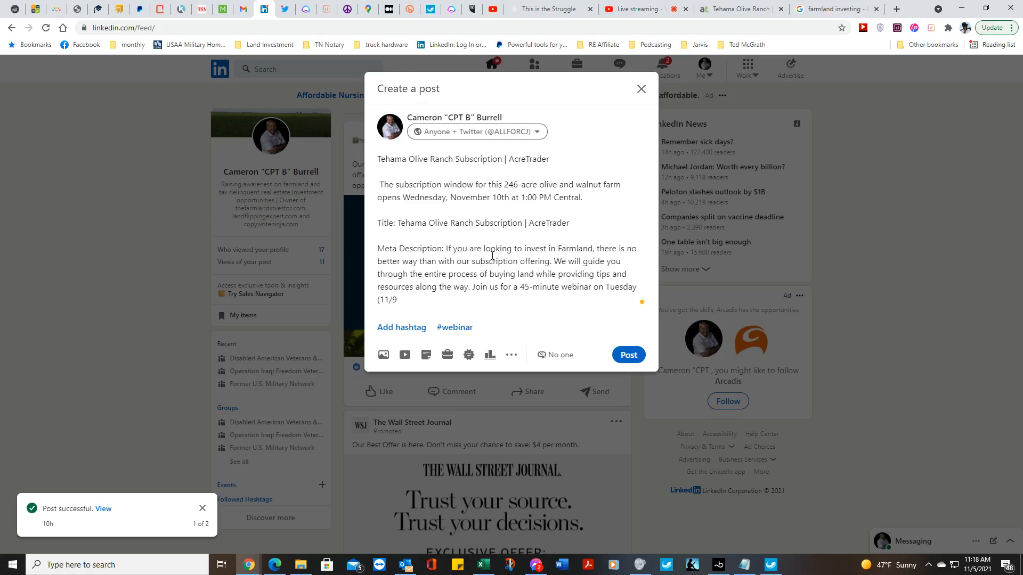
key(BackSpace)
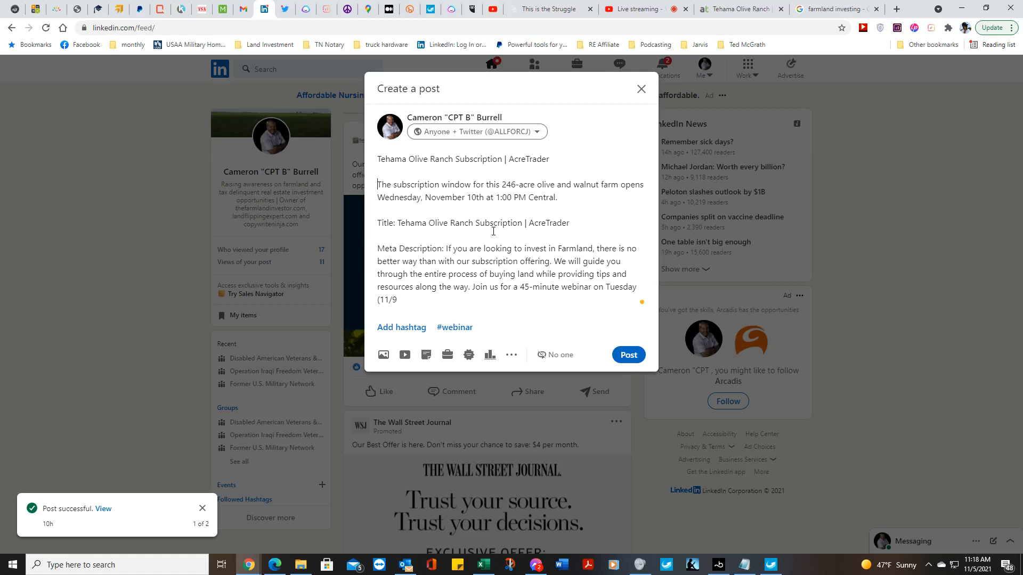
- Delete the duplicate "Title: Tehama Olive Ranch Subscription | AcreTrader" line and its extra blank line from the post
click(571, 224)
key(BackSpace)
key(BackSpace)
key(BackSpace)
key(BackSpace)
key(BackSpace)
key(BackSpace)
key(BackSpace)
key(BackSpace)
key(BackSpace)
key(BackSpace)
key(BackSpace)
key(BackSpace)
key(BackSpace)
key(BackSpace)
key(BackSpace)
key(BackSpace)
key(BackSpace)
key(BackSpace)
key(BackSpace)
key(BackSpace)
key(BackSpace)
key(BackSpace)
key(BackSpace)
key(BackSpace)
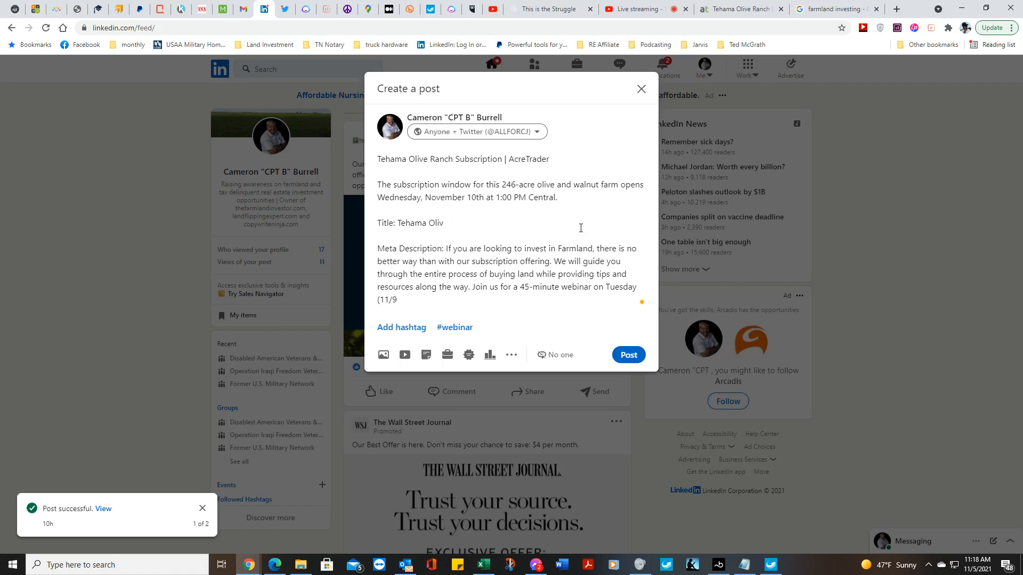
key(BackSpace)
key(BackSpace)
key(BackSpace)
key(BackSpace)
key(BackSpace)
key(BackSpace)
key(BackSpace)
key(BackSpace)
key(BackSpace)
key(BackSpace)
key(BackSpace)
key(BackSpace)
key(BackSpace)
key(BackSpace)
key(BackSpace)
key(BackSpace)
key(BackSpace)
key(BackSpace)
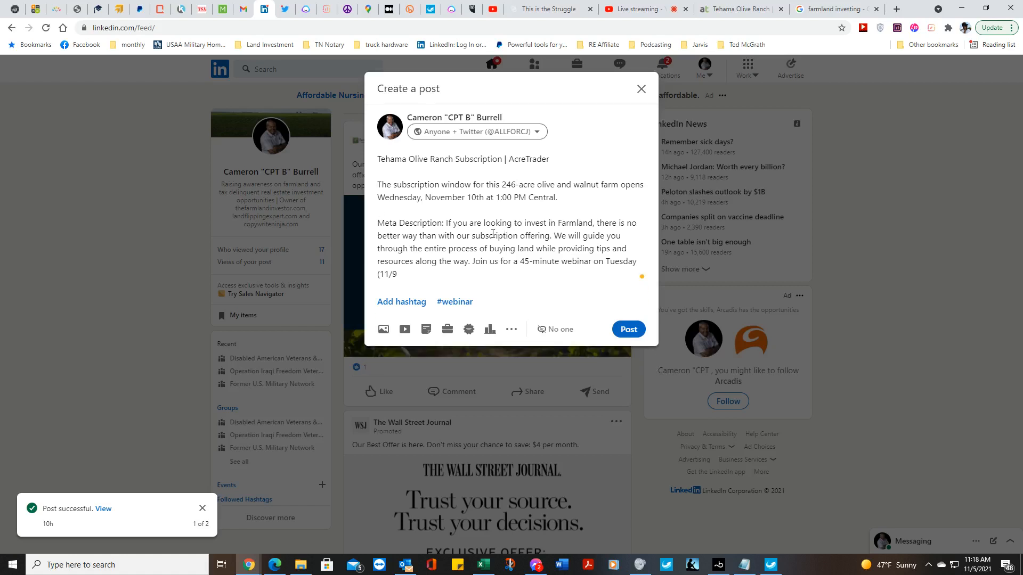
- Remove the "Meta Description:" label in front of the paragraph about investing in Farmland
click(449, 225)
key(BackSpace)
key(BackSpace)
key(BackSpace)
key(BackSpace)
key(BackSpace)
key(BackSpace)
key(BackSpace)
key(BackSpace)
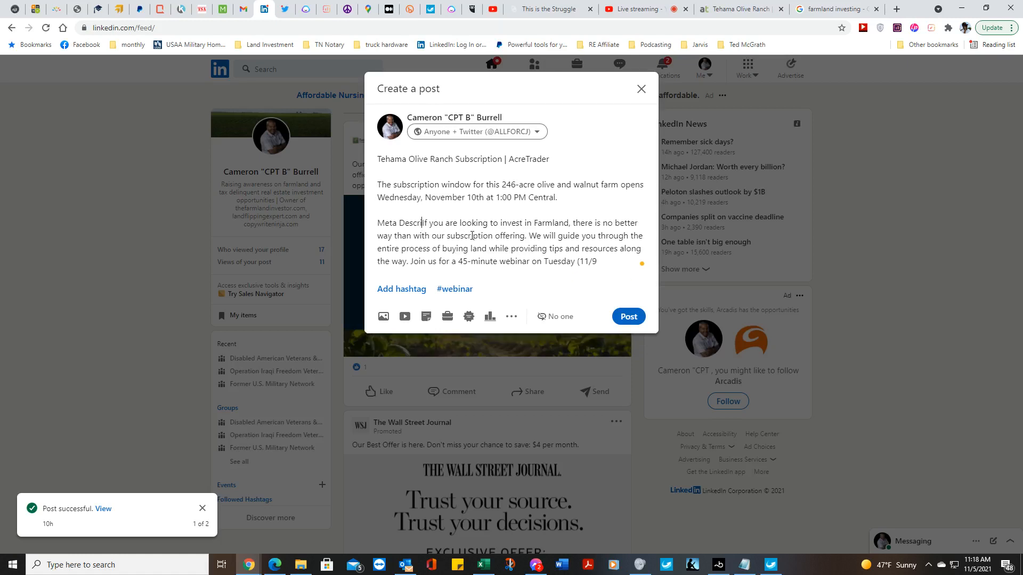
key(BackSpace)
key(BackSpace)
key(BackSpace)
key(BackSpace)
key(BackSpace)
key(BackSpace)
key(BackSpace)
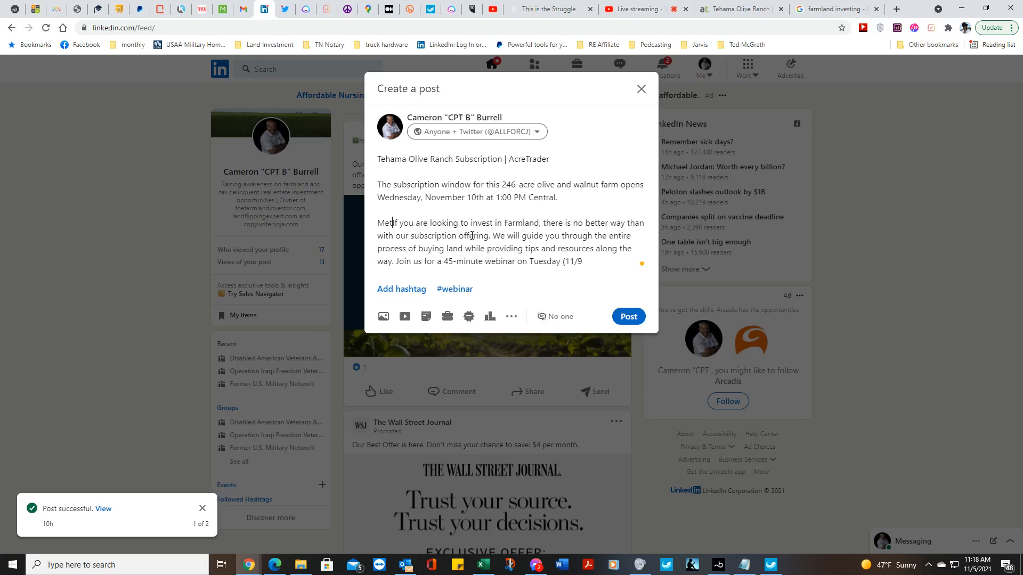
key(BackSpace)
key(BackSpace)
key(BackSpace)
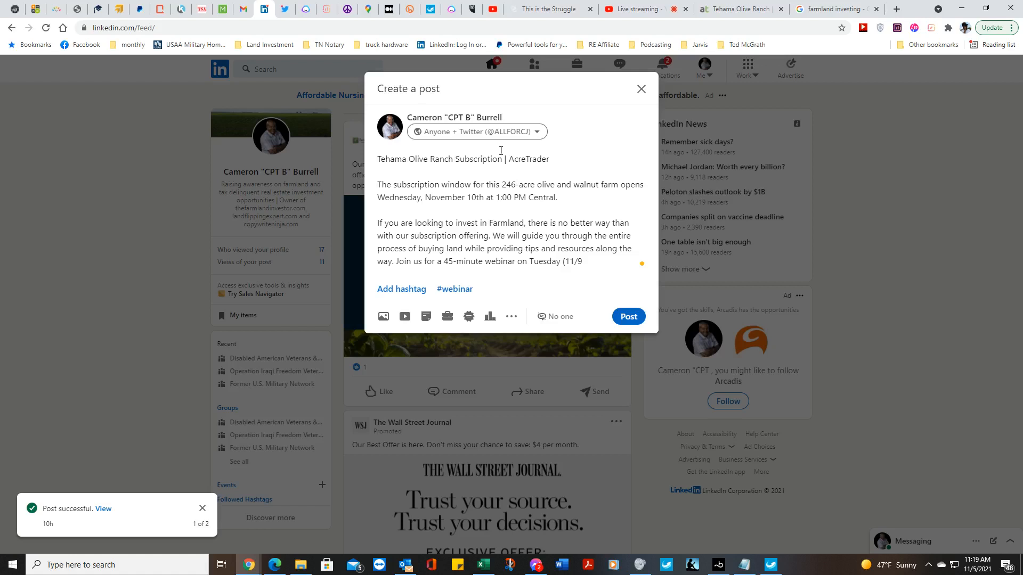
- Switch to Outlook and copy the full "Join us for a 45-minute webinar" paragraph from the AcreTrader email
click(305, 10)
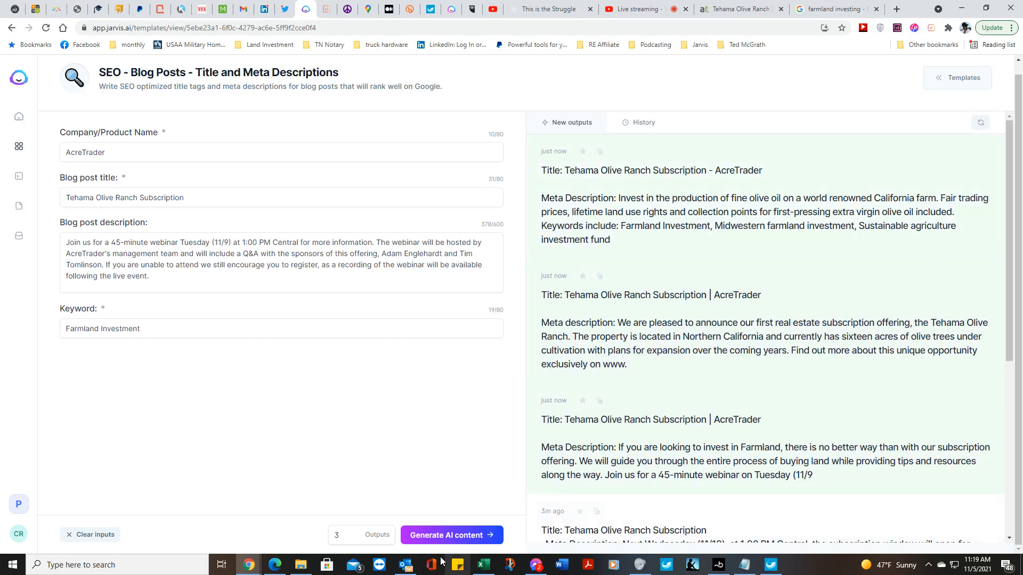
click(408, 567)
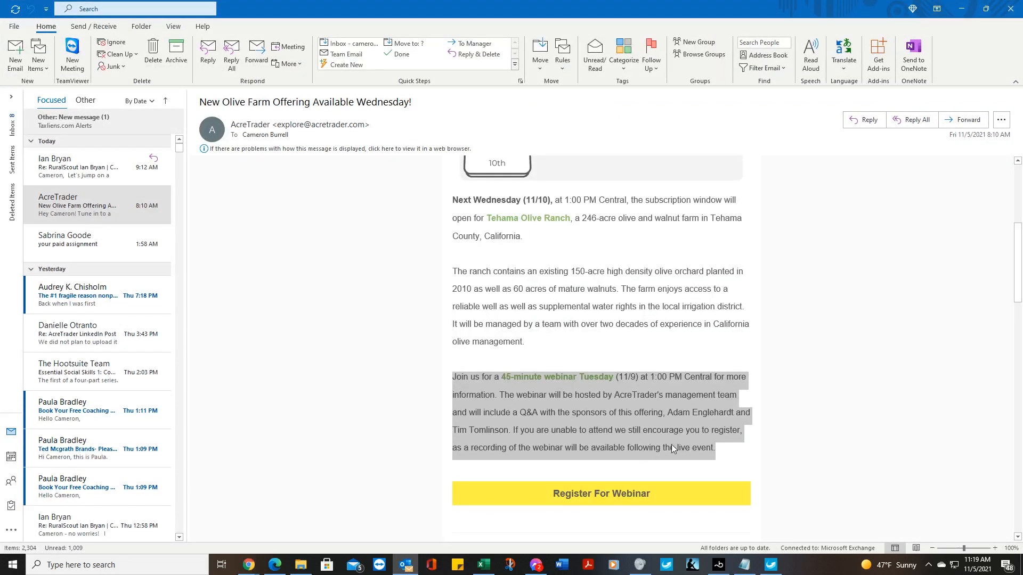
click(672, 449)
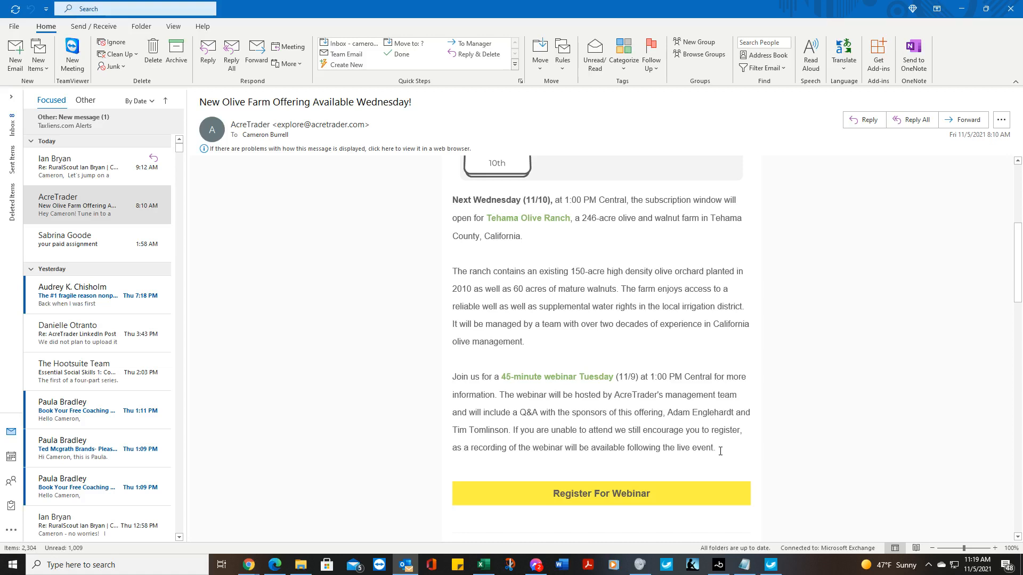
drag(720, 451, 457, 381)
right_click(460, 378)
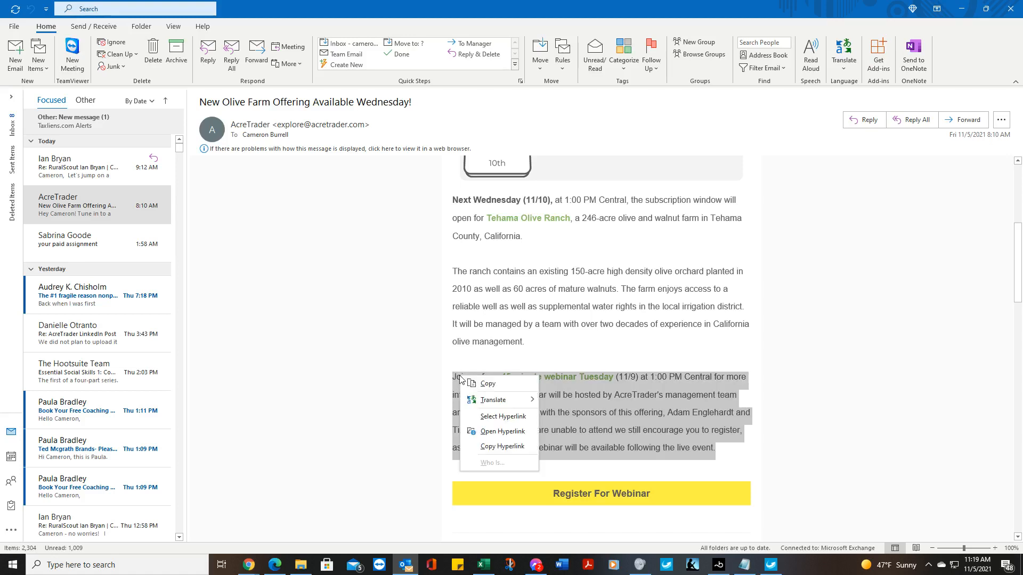
click(489, 384)
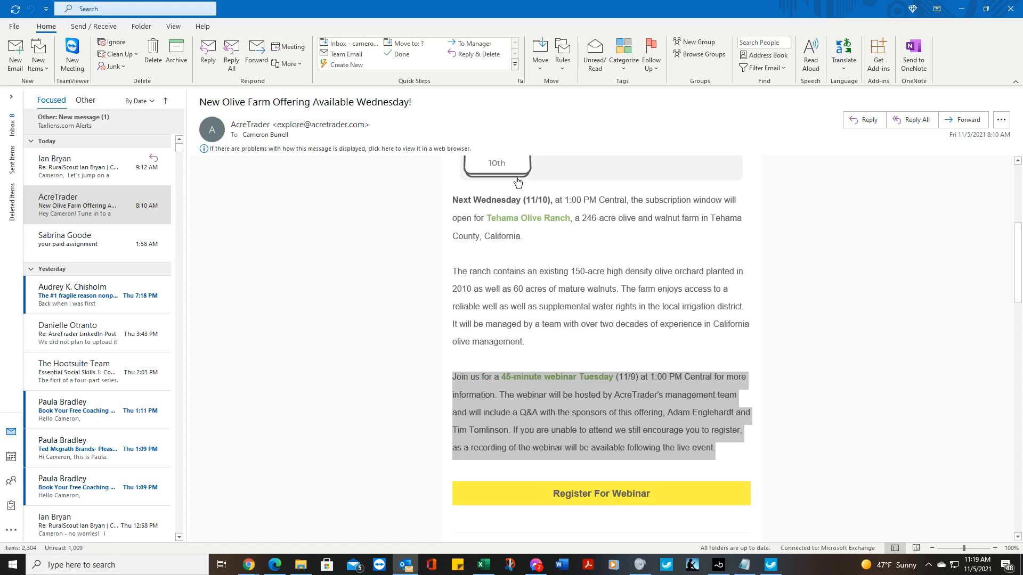
click(961, 9)
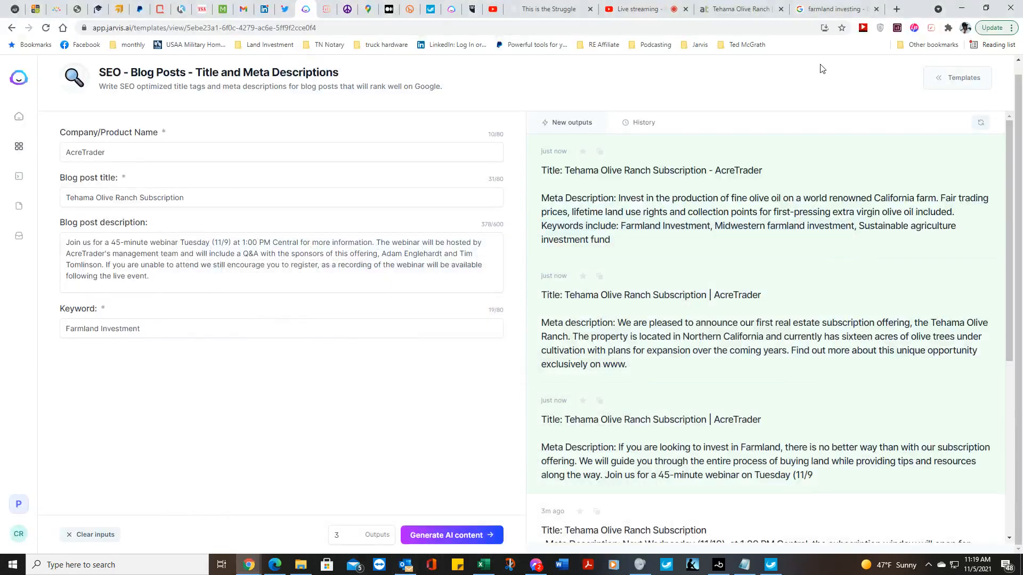
- Switch to the LinkedIn post and replace the cut-off "Join us for a 45-minute webinar" sentence with the paragraph copied from the email
click(273, 15)
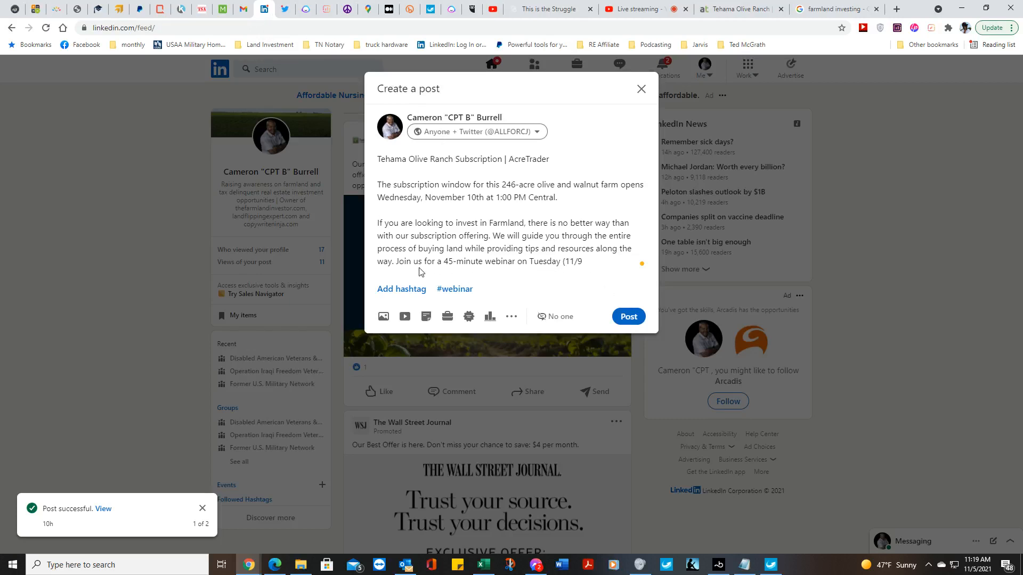
drag(397, 264, 583, 262)
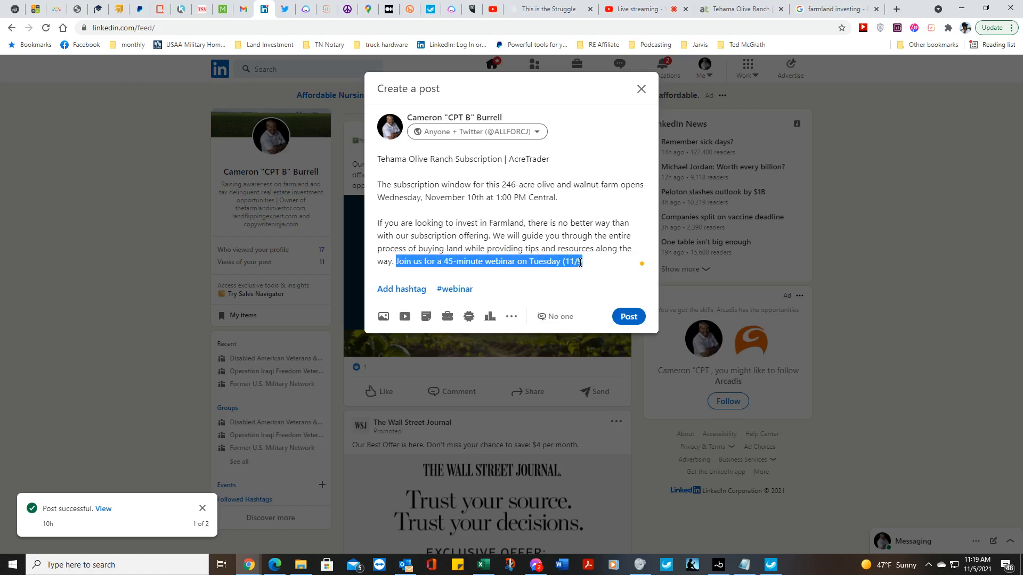
right_click(573, 264)
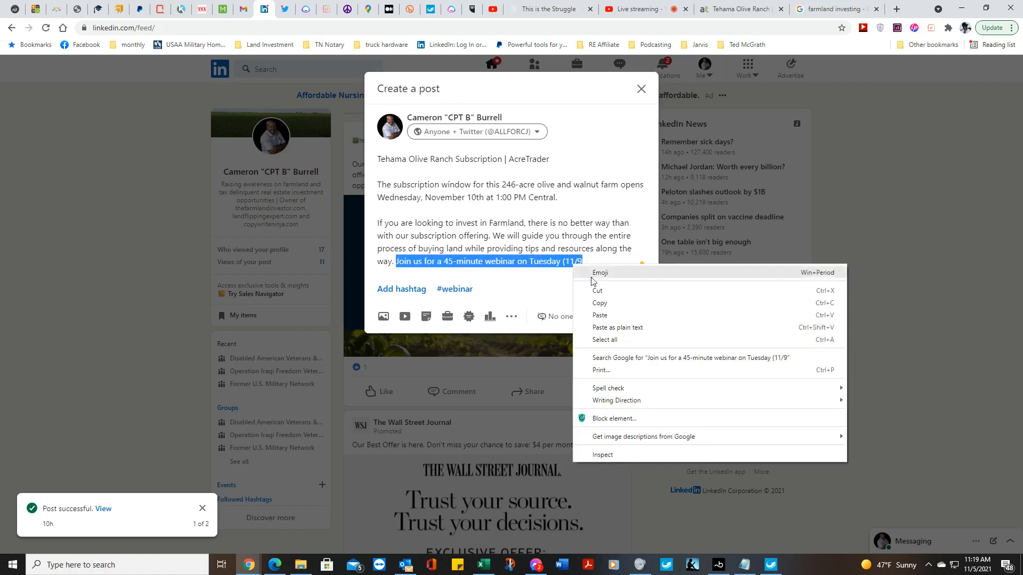
click(612, 315)
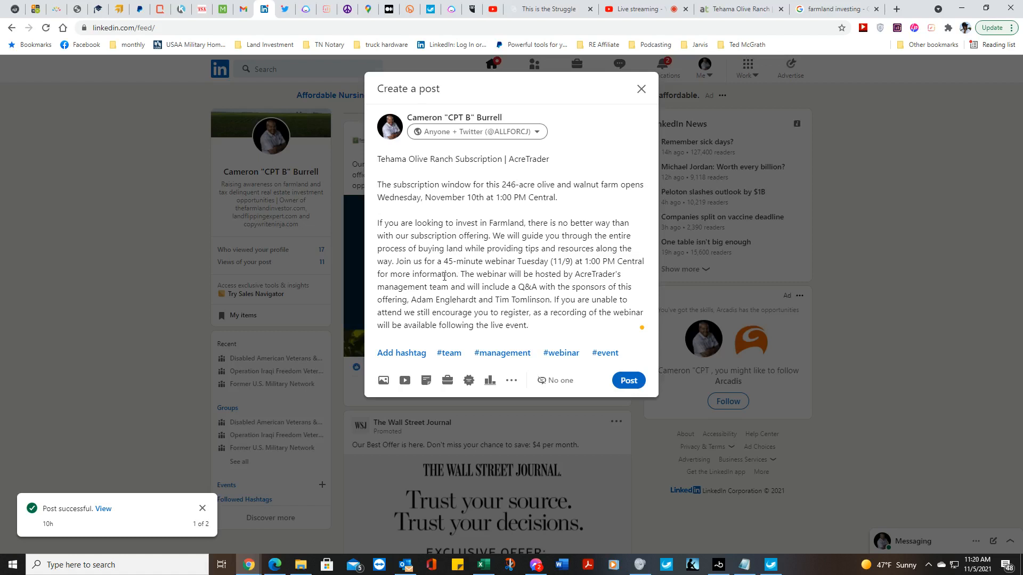
- Split the "Join us for a 45-minute webinar" text into its own paragraph, separated by a blank line
click(394, 262)
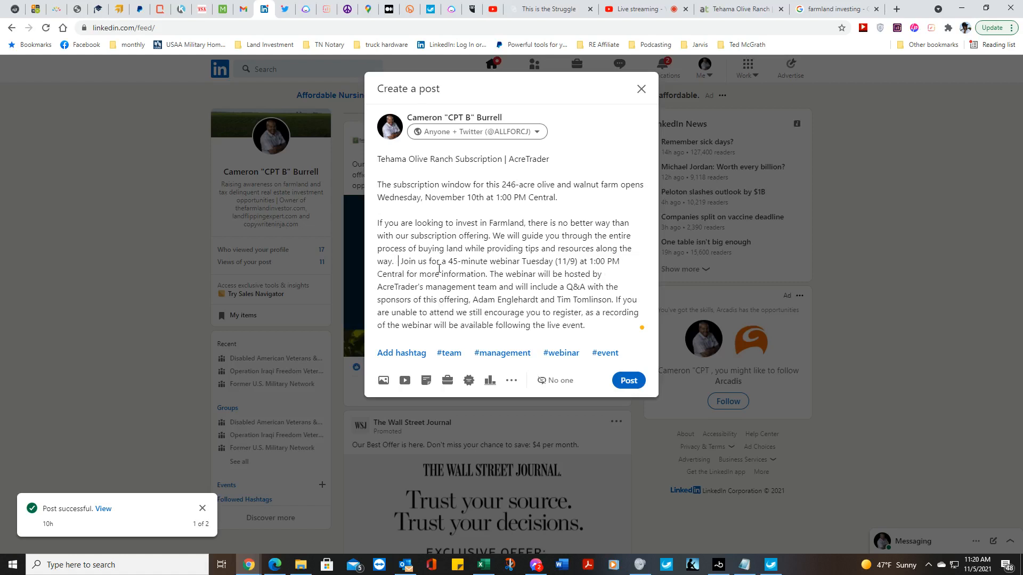
key(Delete)
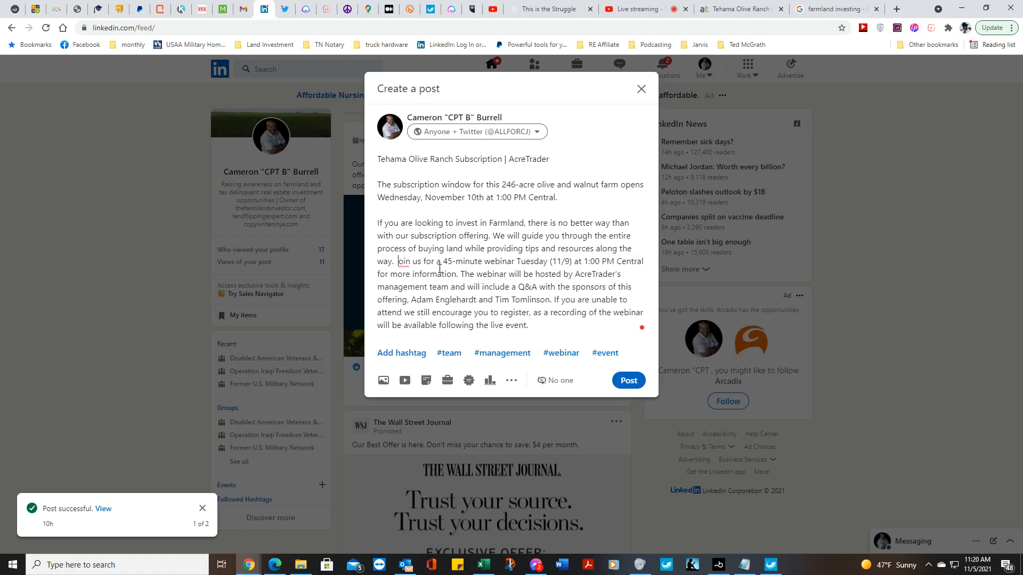
key(ctrl+z)
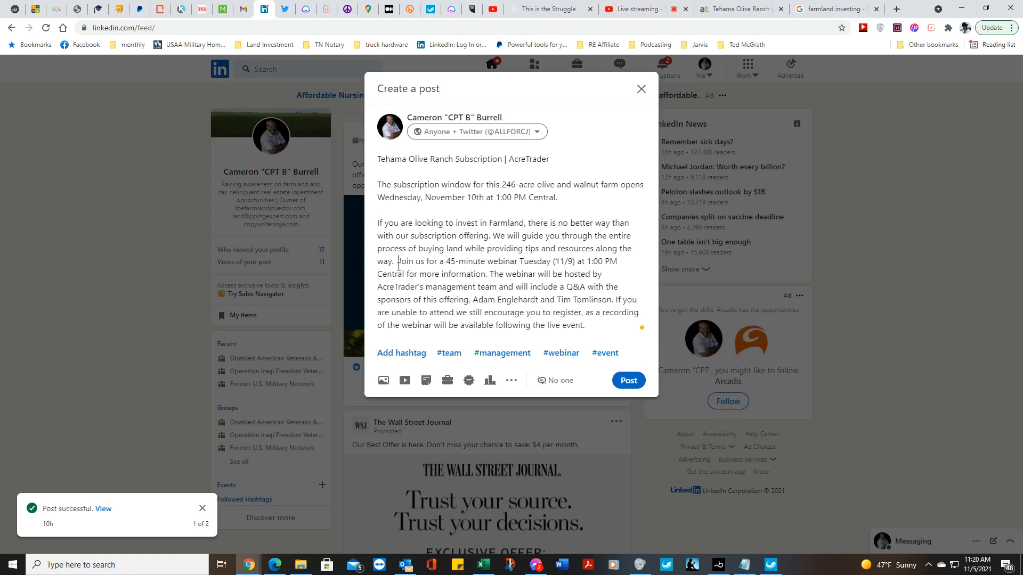
key(Return)
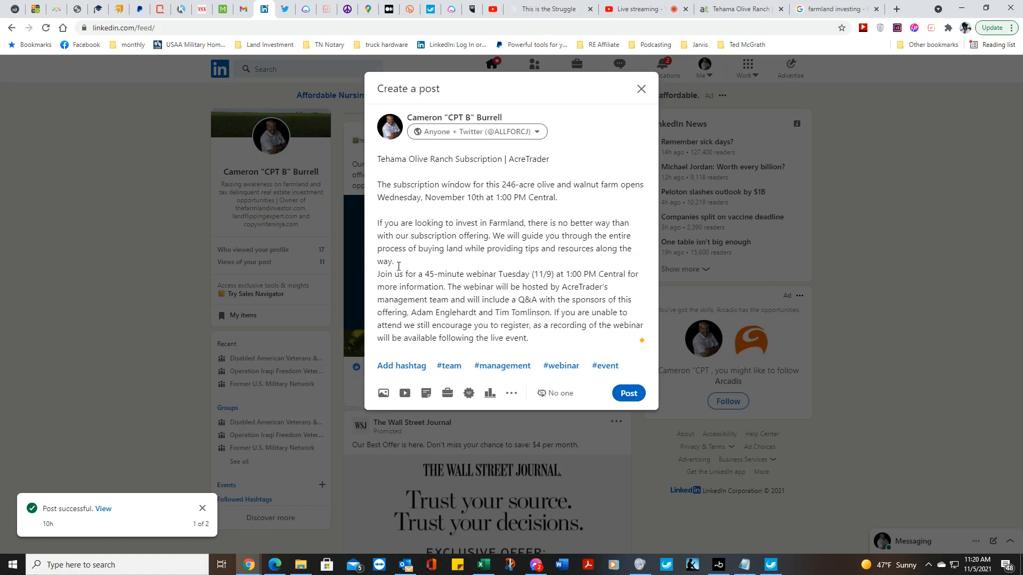
key(Return)
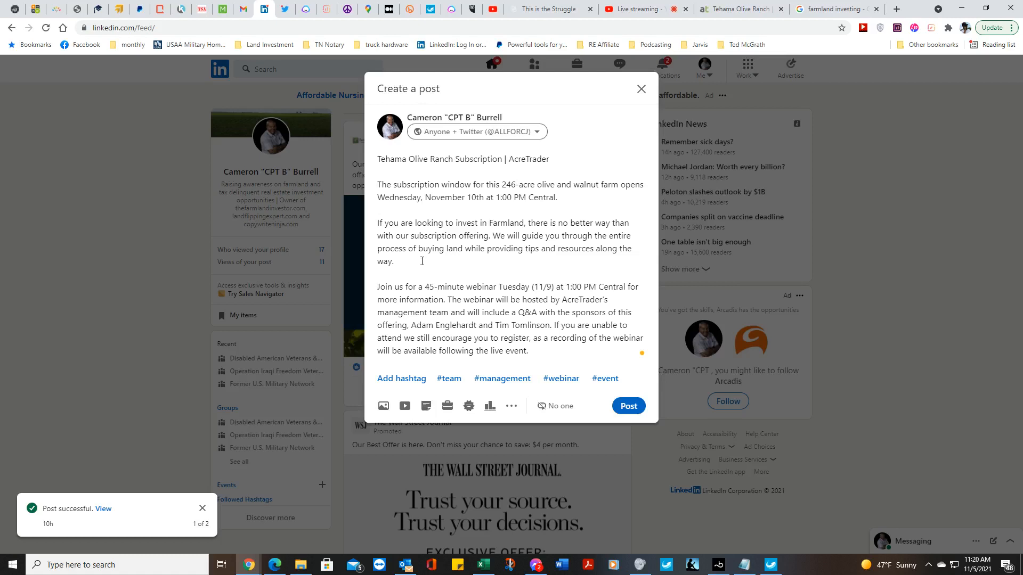
- Move the "If you are looking to invest in Farmland" paragraph below the webinar paragraph and add blank space after it
drag(399, 263, 378, 223)
key(ctrl+c)
right_click(389, 231)
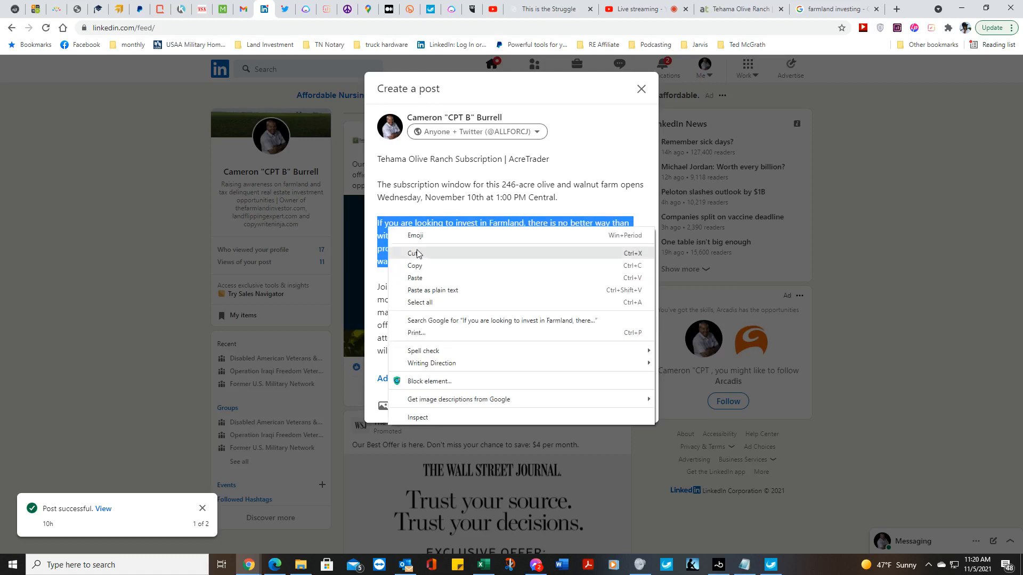
click(425, 266)
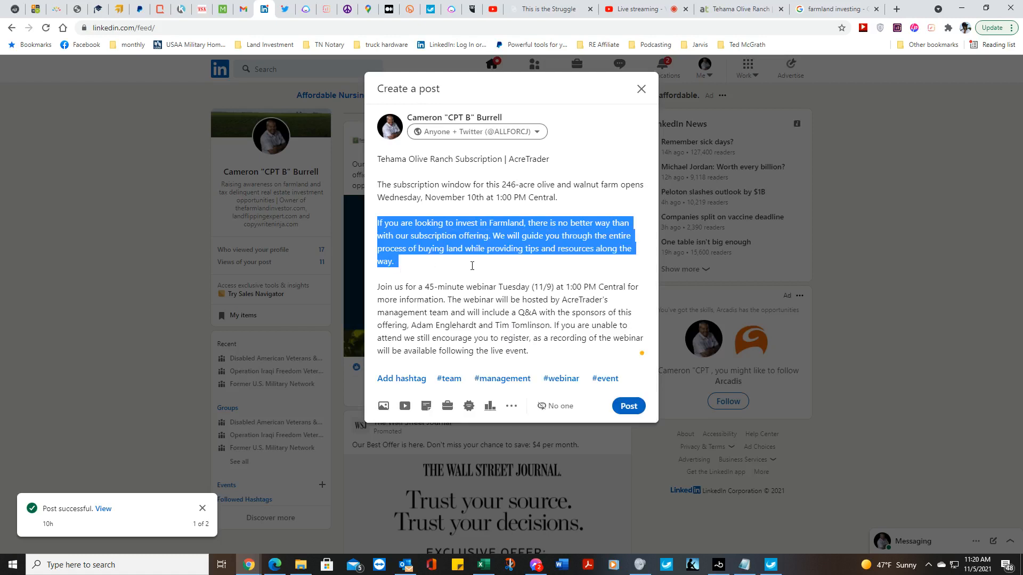
key(BackSpace)
key(BackSpace)
key(BackSpace)
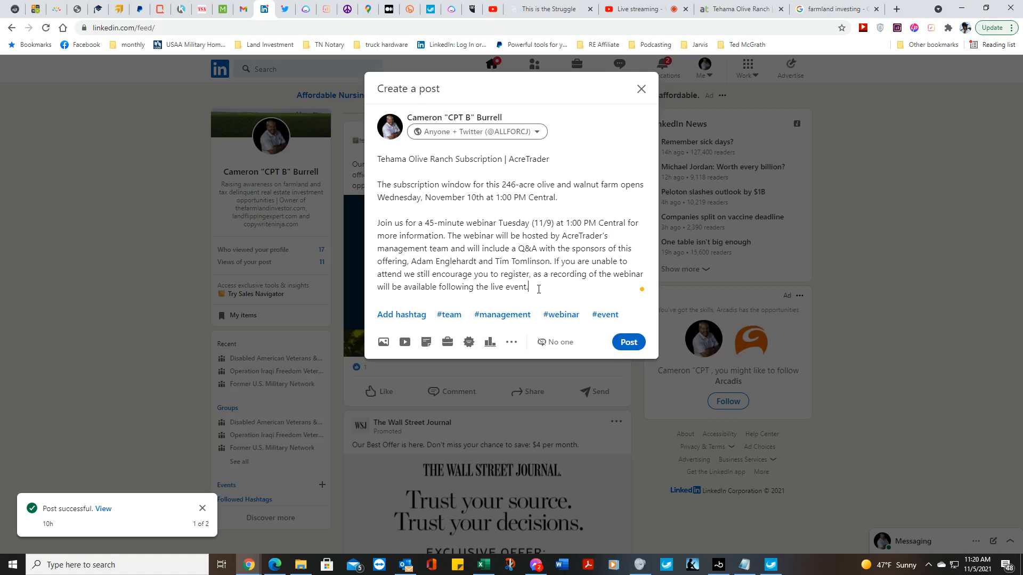
key(Return)
key(Return)
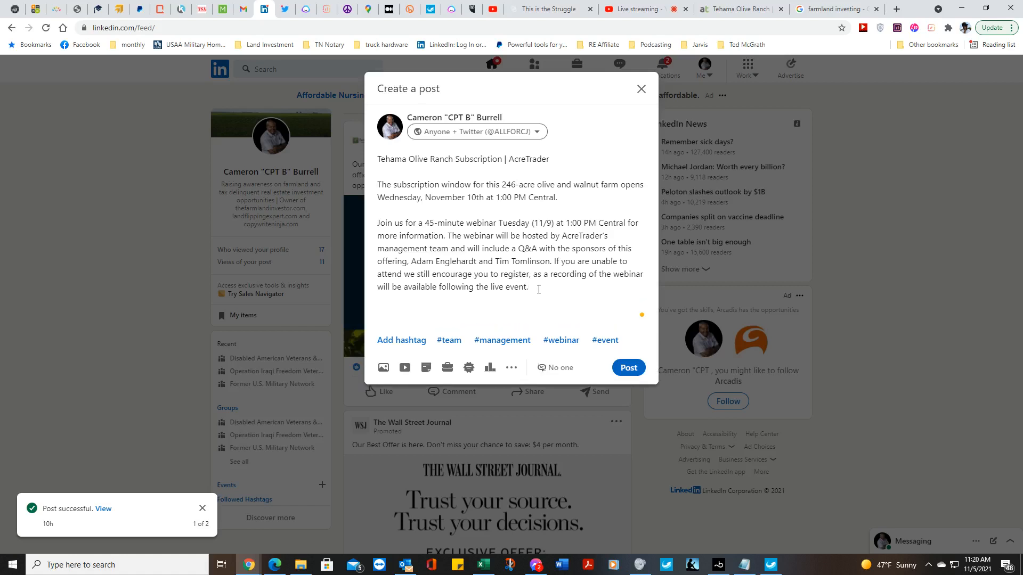
right_click(395, 313)
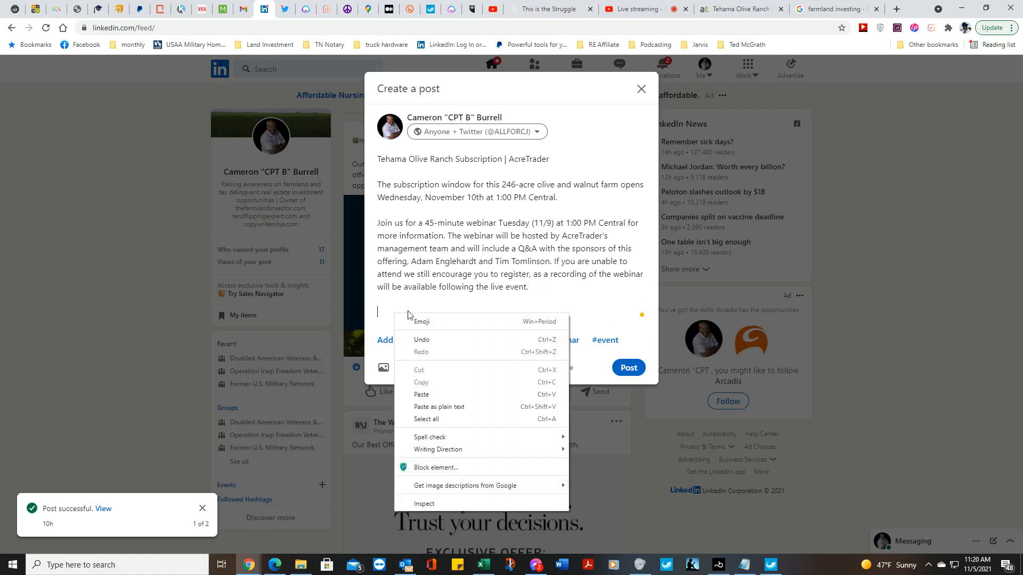
click(436, 400)
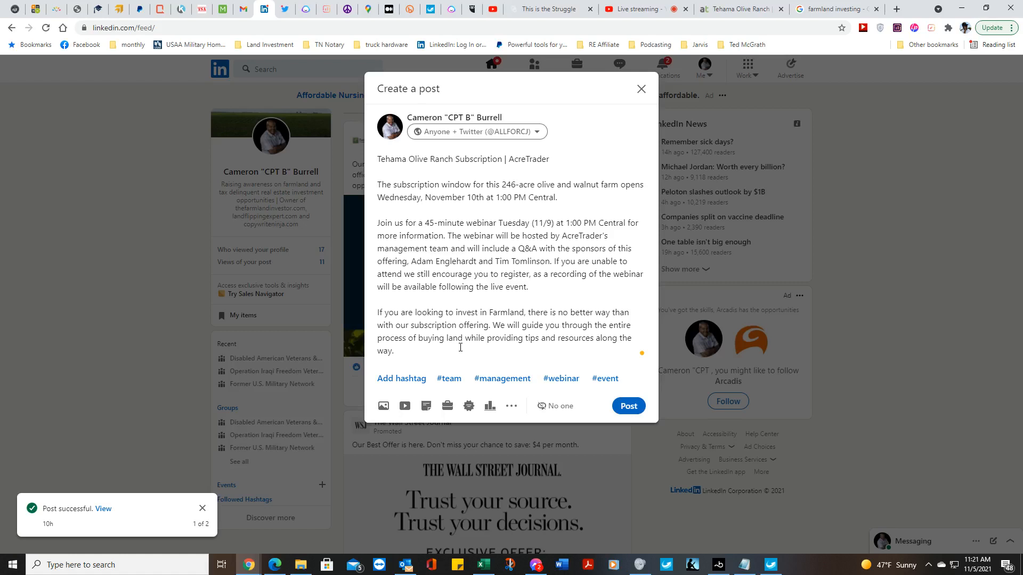
key(Return)
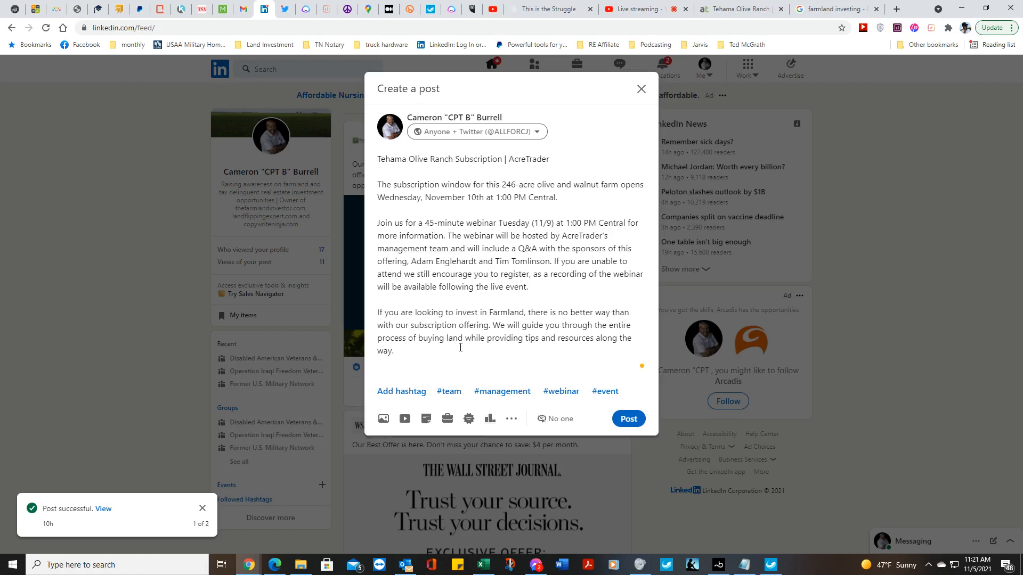
key(Return)
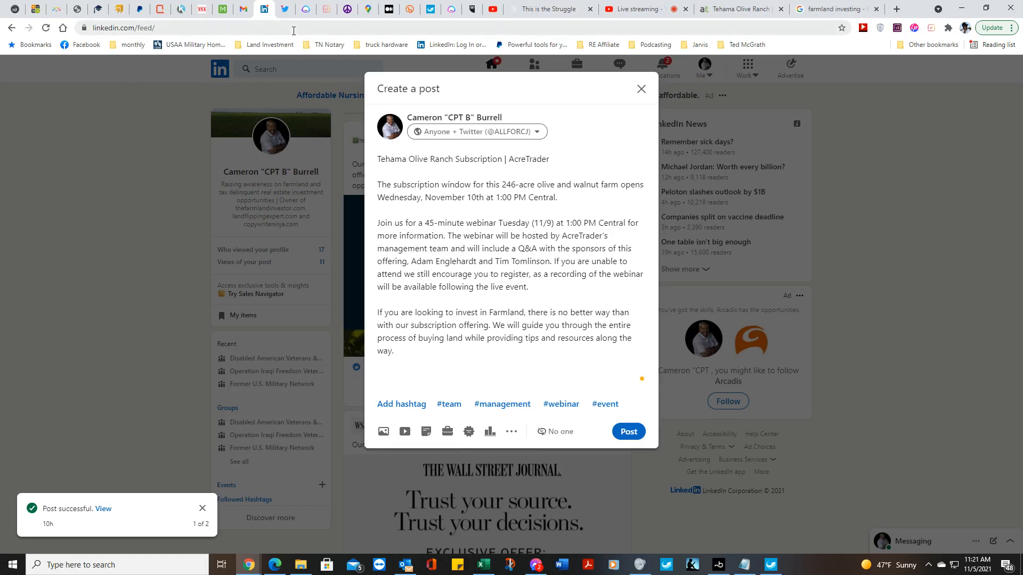
- Switch to Jarvis, open the Blog Post Conclusion Paragraph template and dismiss the incoming email notification
click(308, 16)
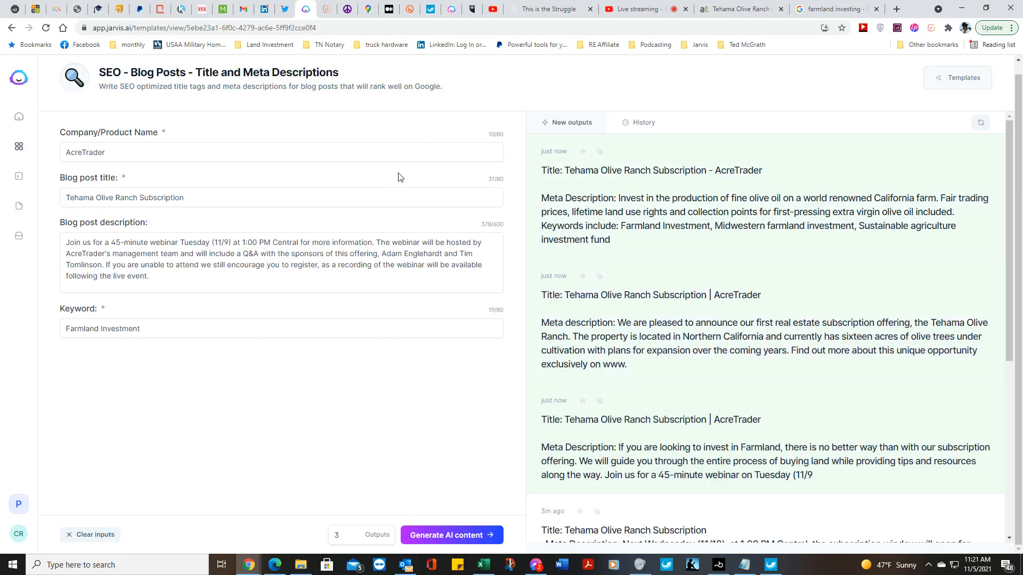
click(16, 152)
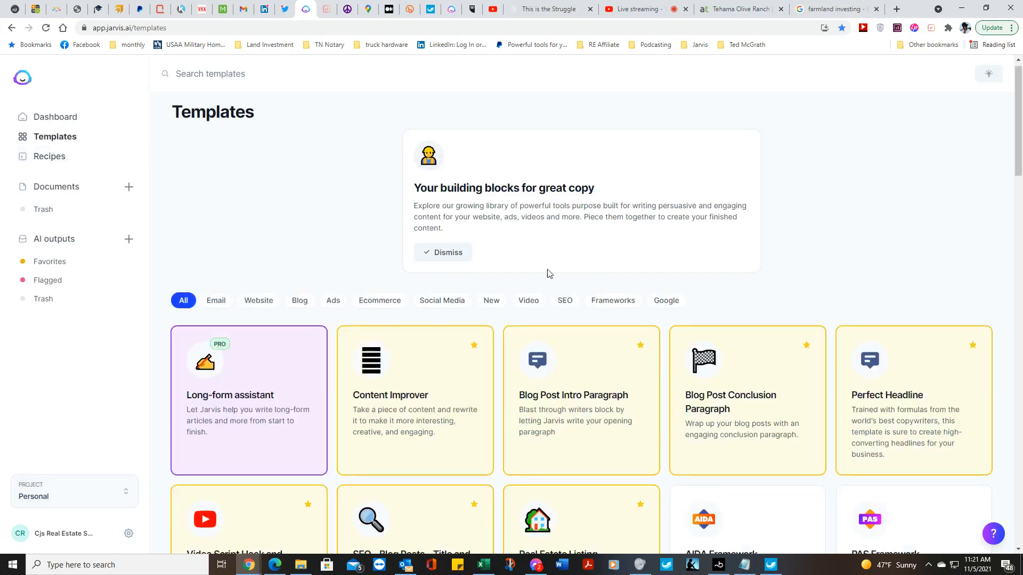
click(748, 418)
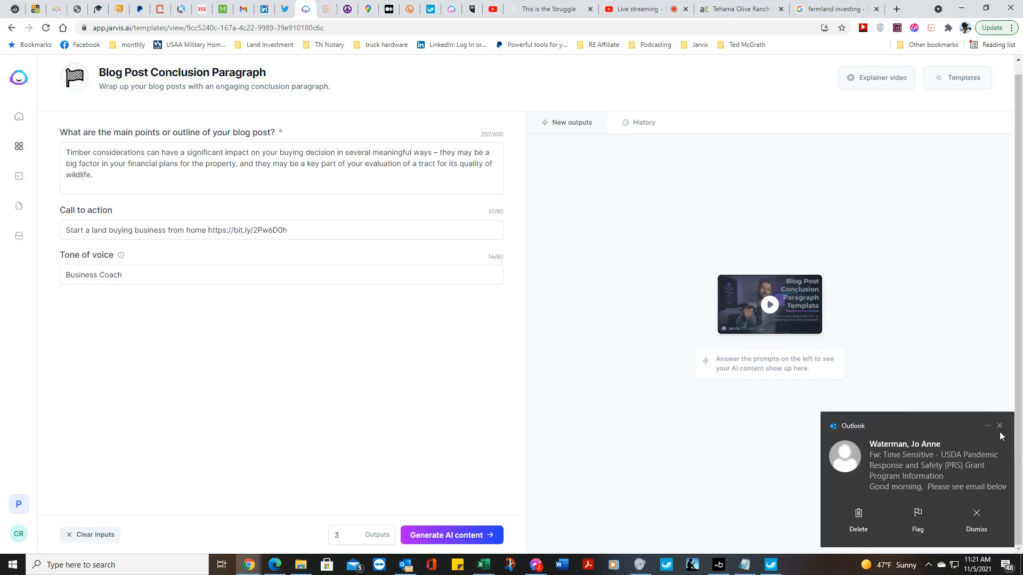
click(999, 426)
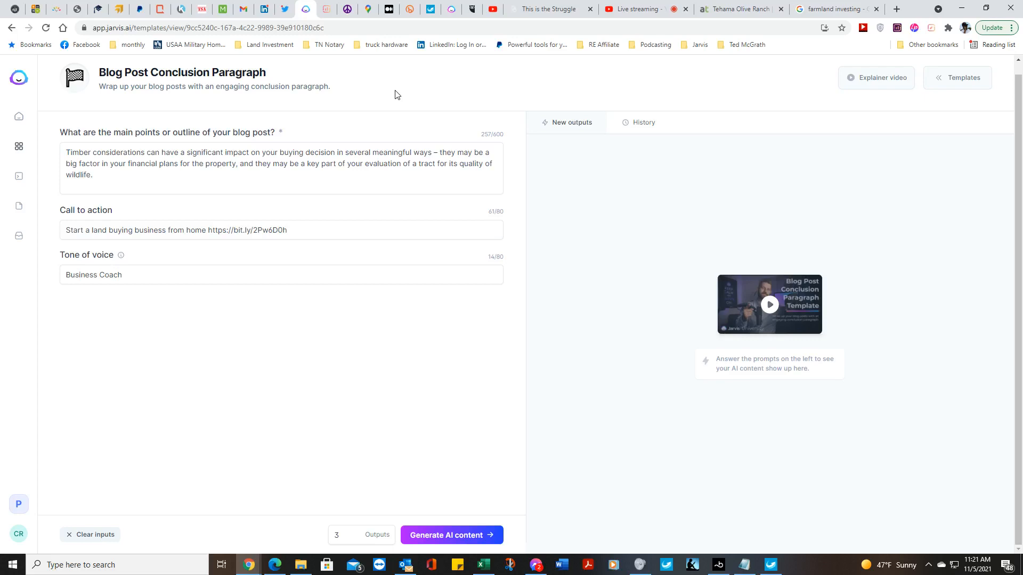
- Switch to Outlook and copy the "The ranch contains an existing 150-acre high density olive orchard" paragraph from the AcreTrader email
click(409, 570)
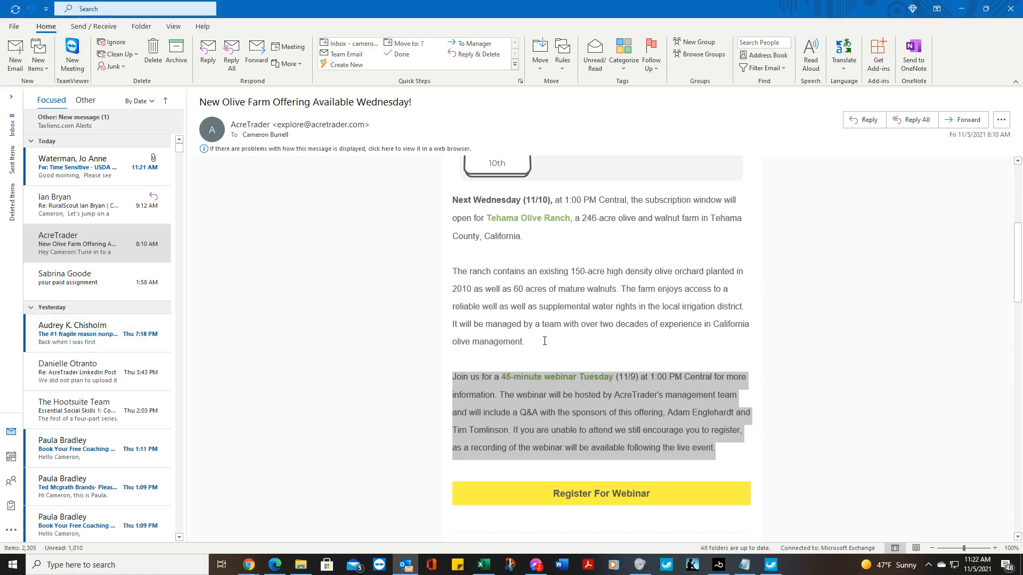
drag(528, 345, 455, 275)
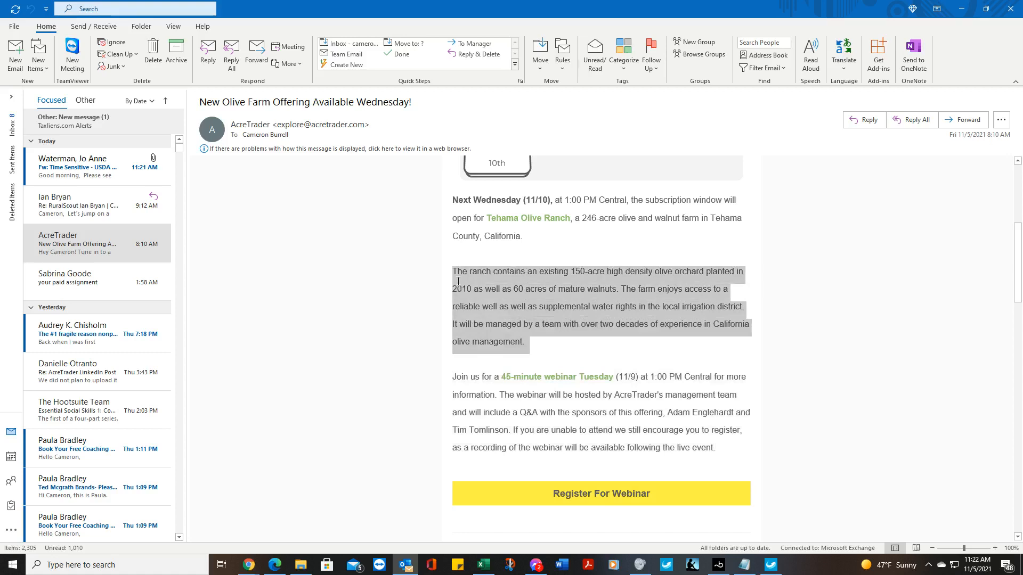
right_click(498, 286)
click(526, 294)
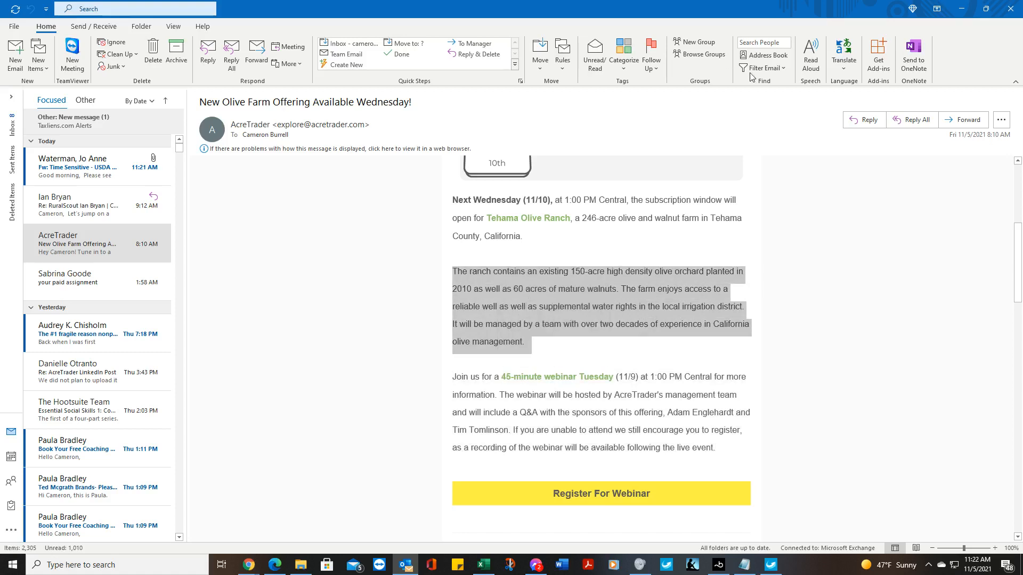
- Return to Jarvis and replace the blog post's main points with the copied ranch paragraph
click(961, 8)
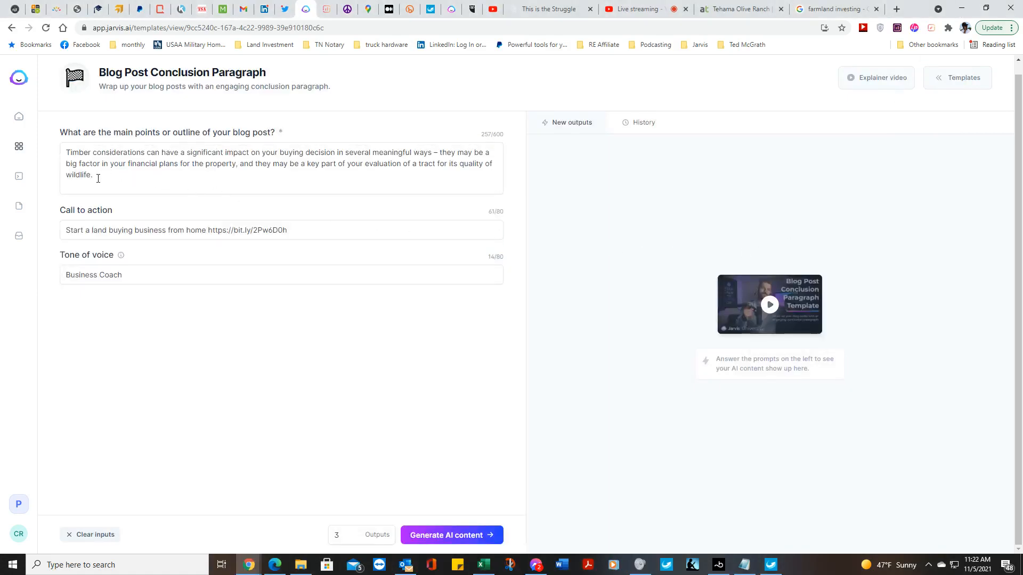
drag(98, 178, 95, 149)
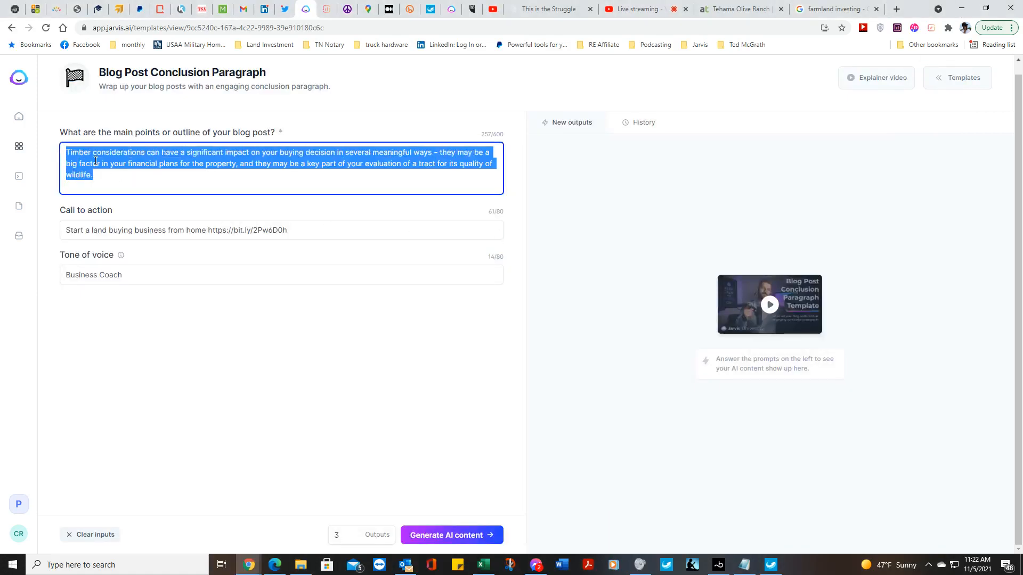
right_click(105, 165)
click(126, 212)
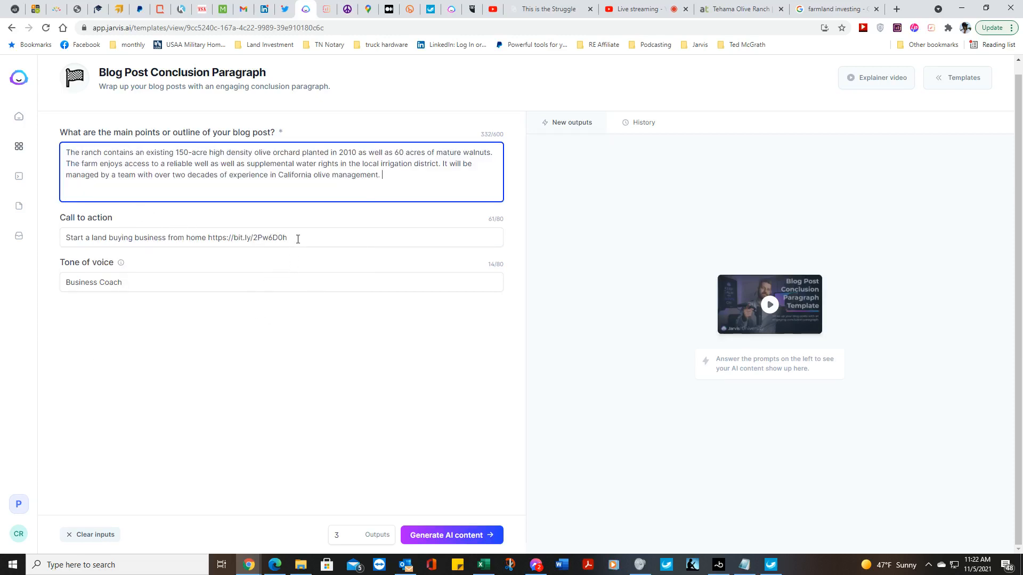
- Replace the call to action with "Register for the webinar on Tuesday here"
drag(298, 239, 66, 237)
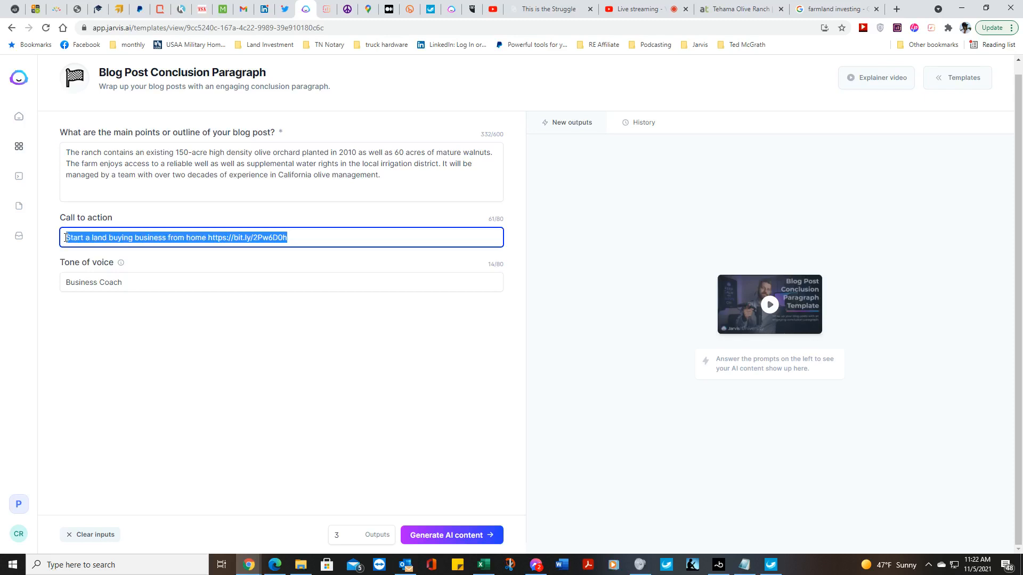
text(R)
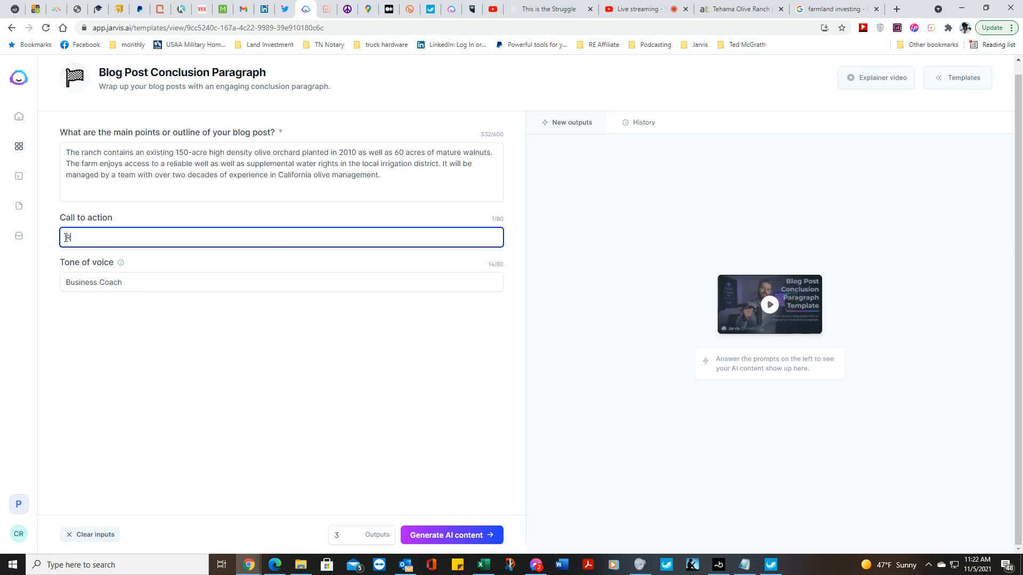
text(egister for the webinar on Tuesd)
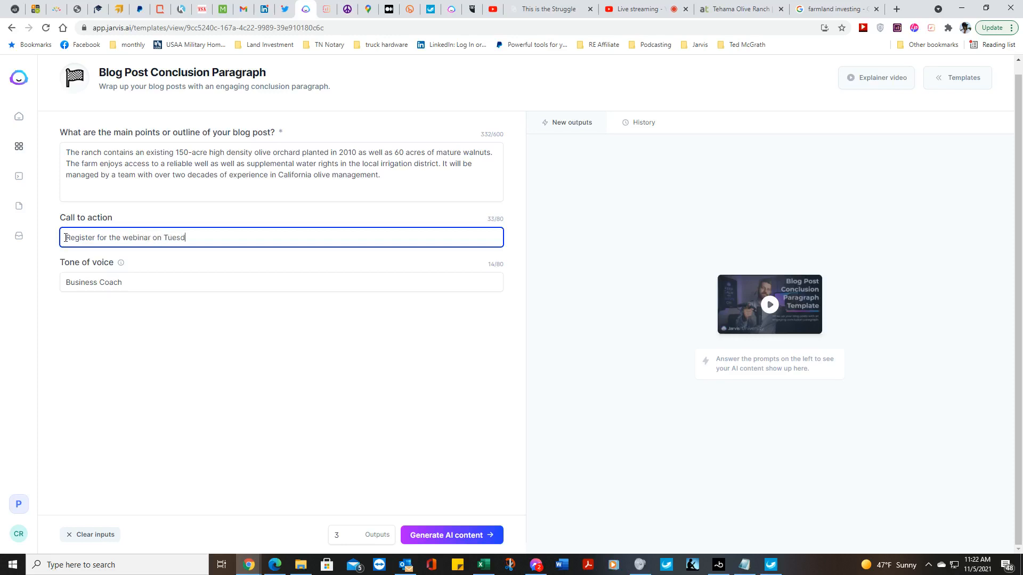
text(ay here)
- Switch to Outlook, view the AcreTrader Tehama Olive Ranch webinar registration page linked from the email, and return to Jarvis
click(406, 566)
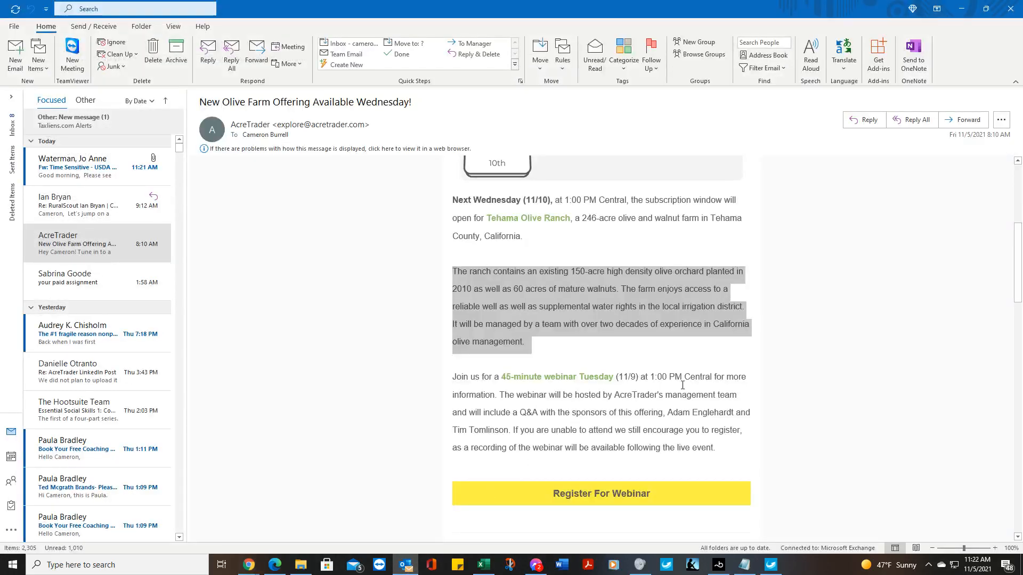
scroll(719, 401, up, 3)
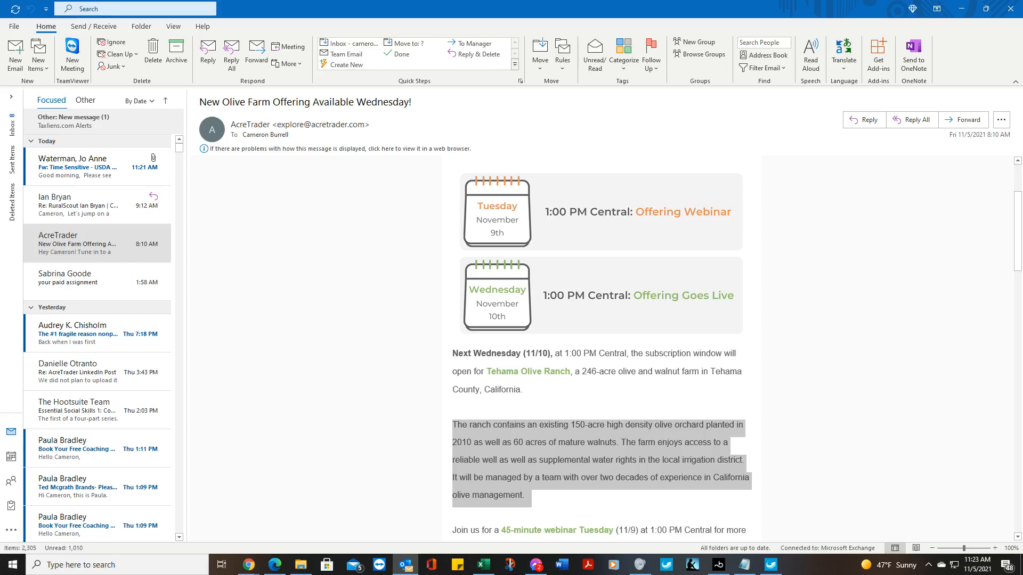
drag(0, 80, 576, 36)
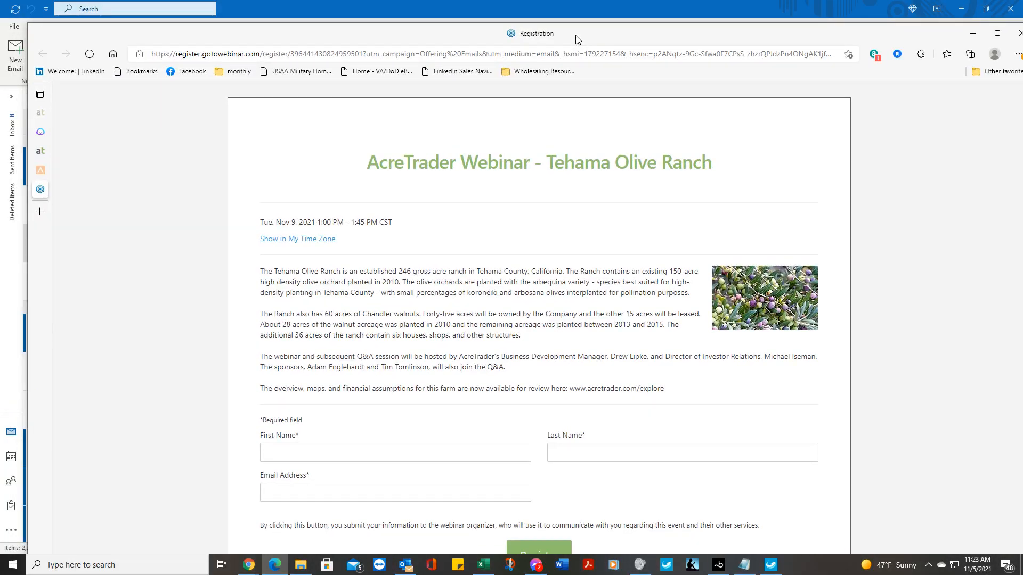
drag(575, 40, 0, 42)
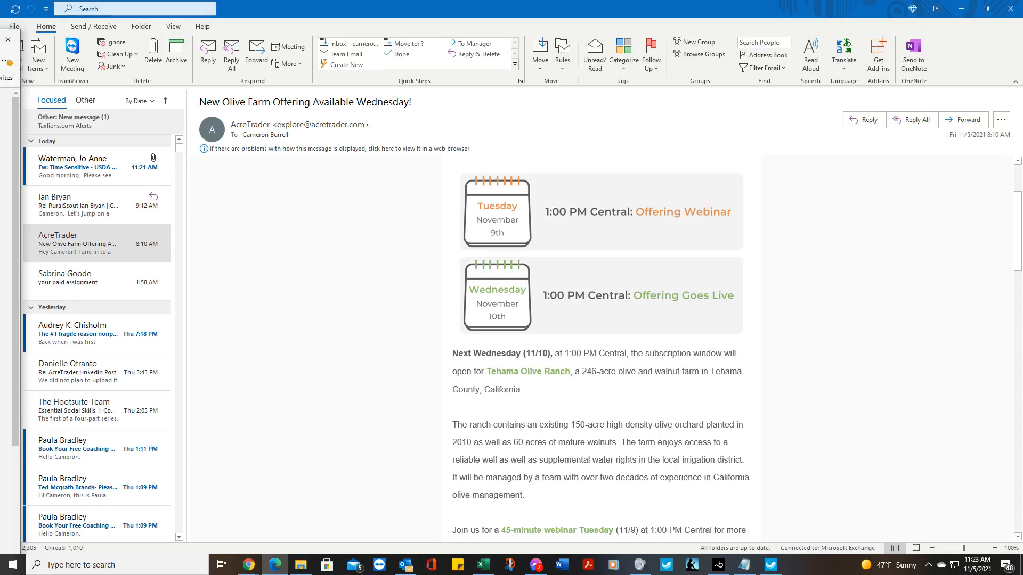
click(961, 13)
click(961, 12)
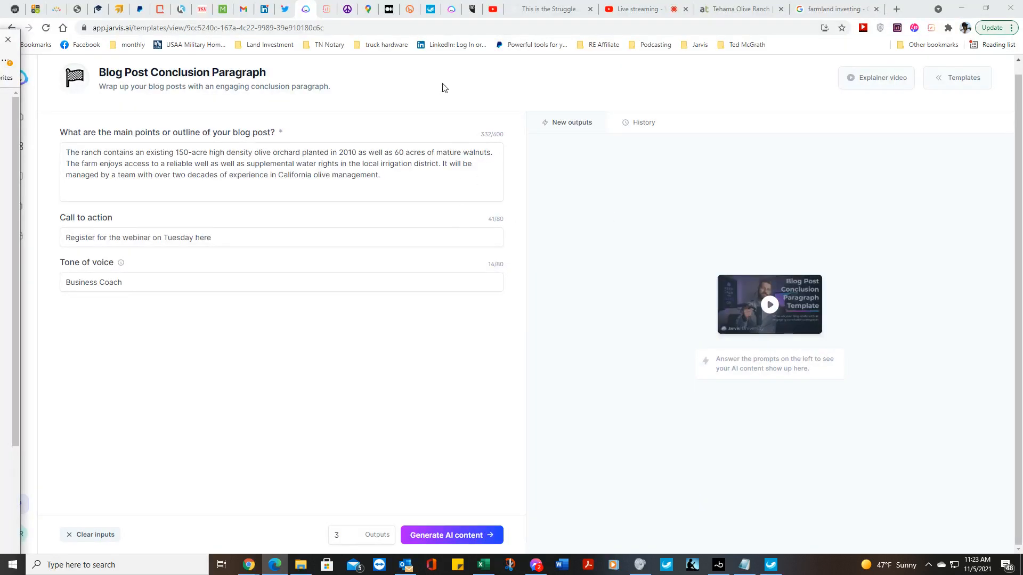
- Switch to Bitly, create a short link from the copied webinar registration URL, and copy the new link
click(412, 10)
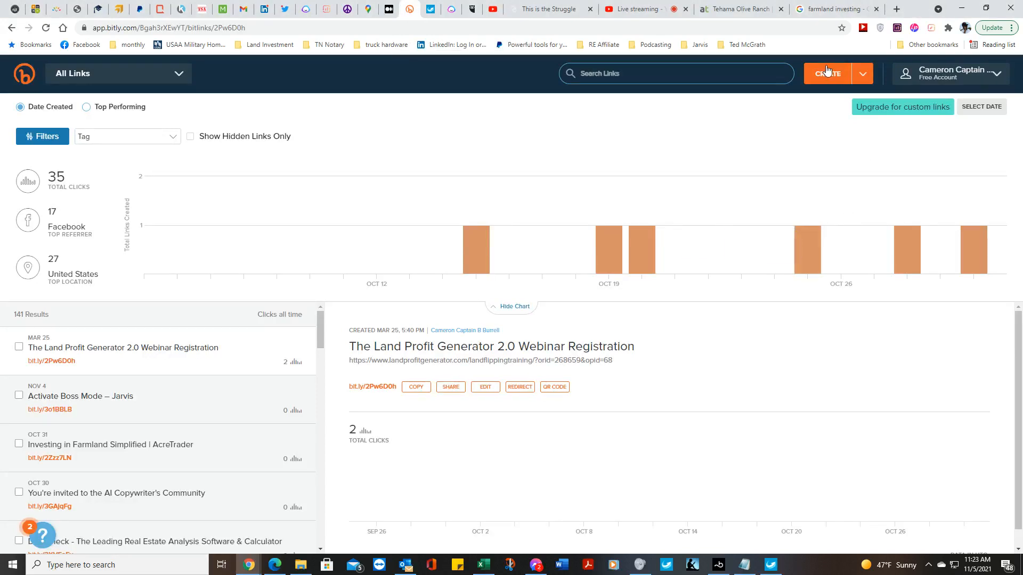
click(826, 73)
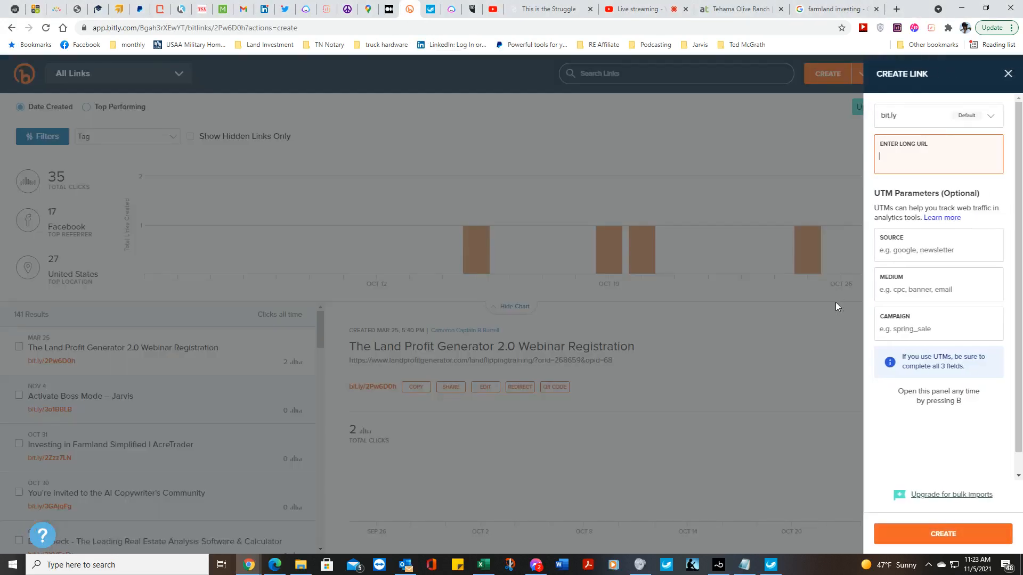
right_click(913, 166)
click(909, 246)
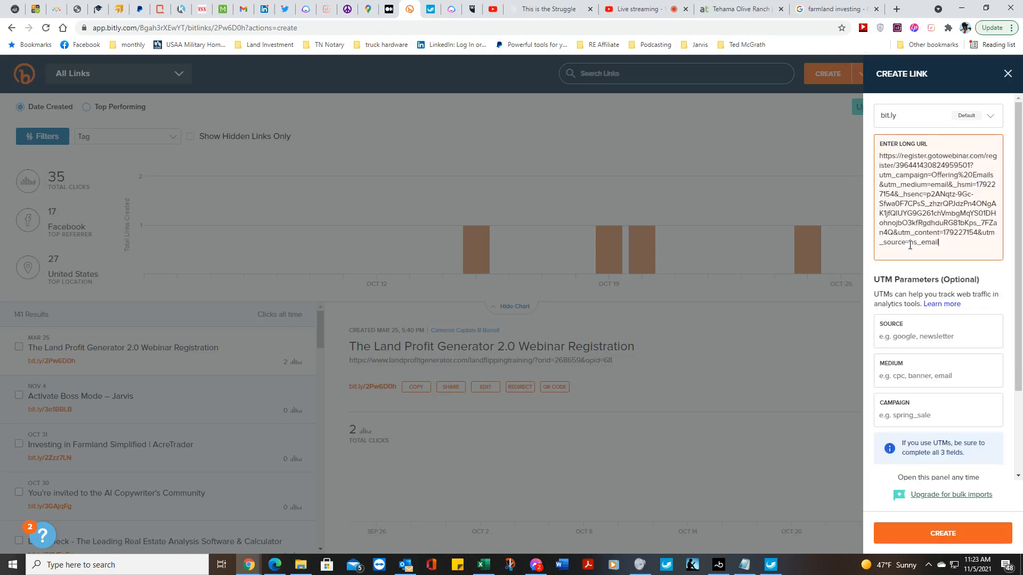
click(923, 535)
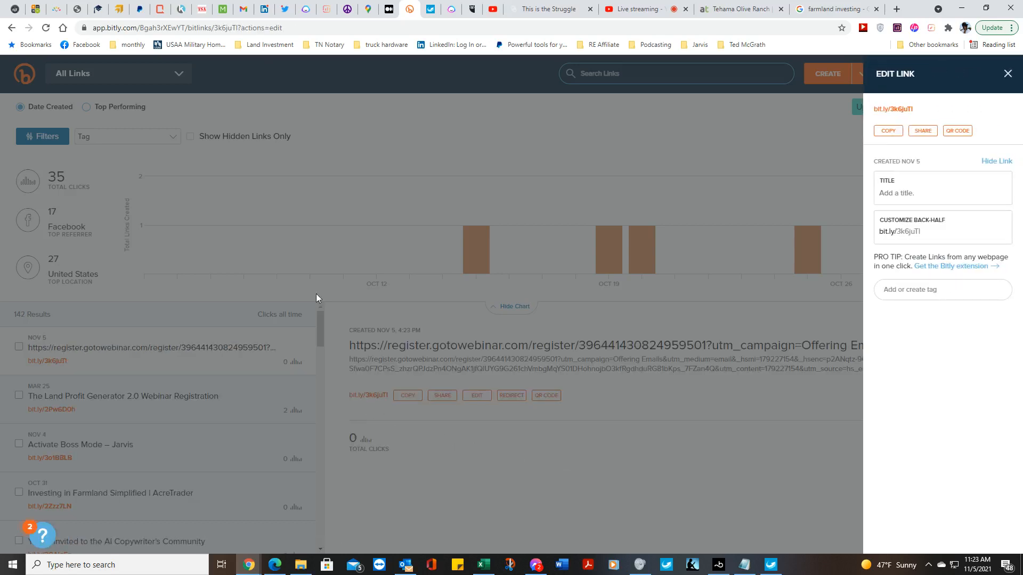
click(287, 264)
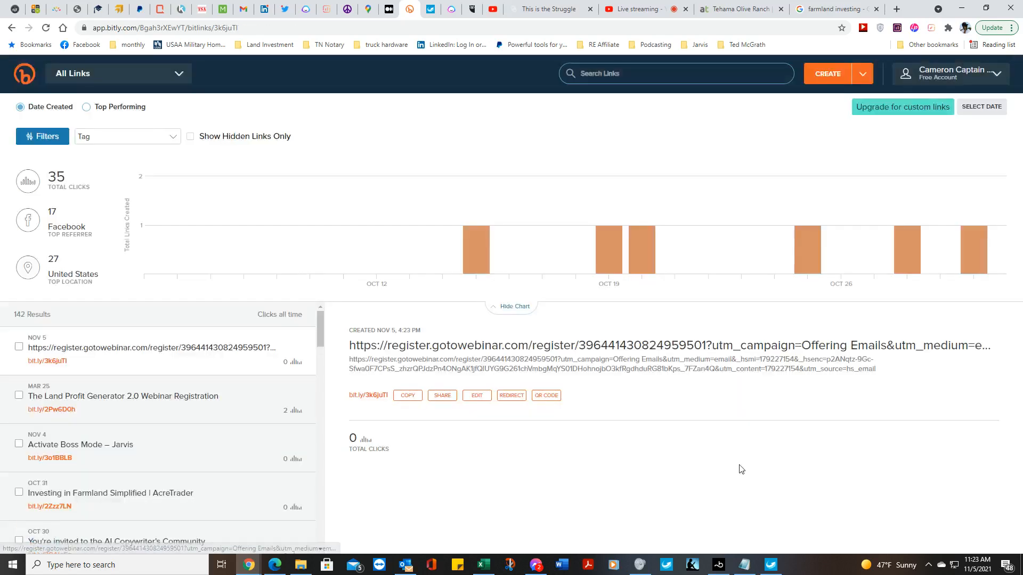
click(408, 396)
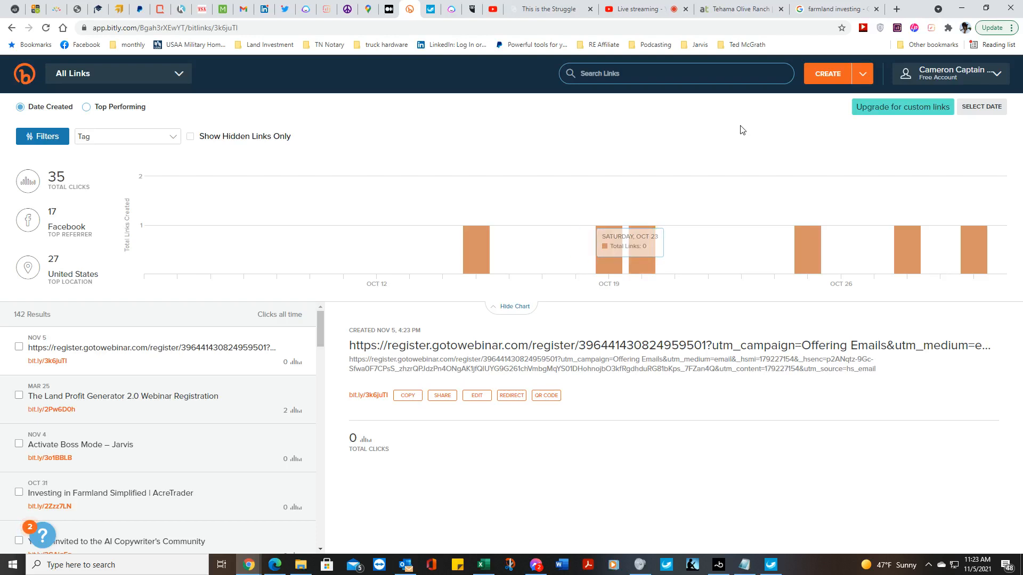
- Return to Jarvis and append the copied short link to the call to action after "Register for the webinar on Tuesday here"
click(309, 12)
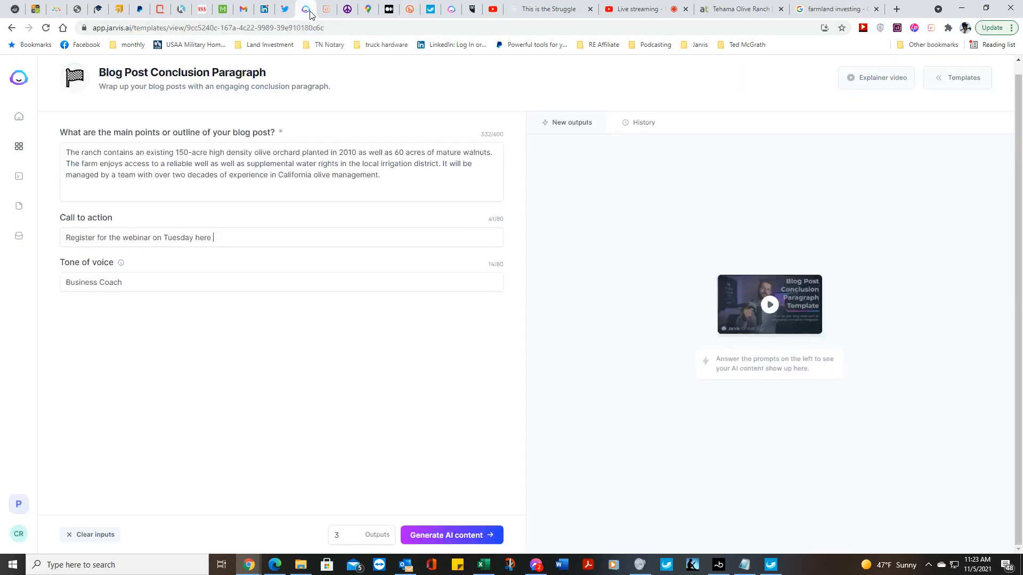
right_click(299, 239)
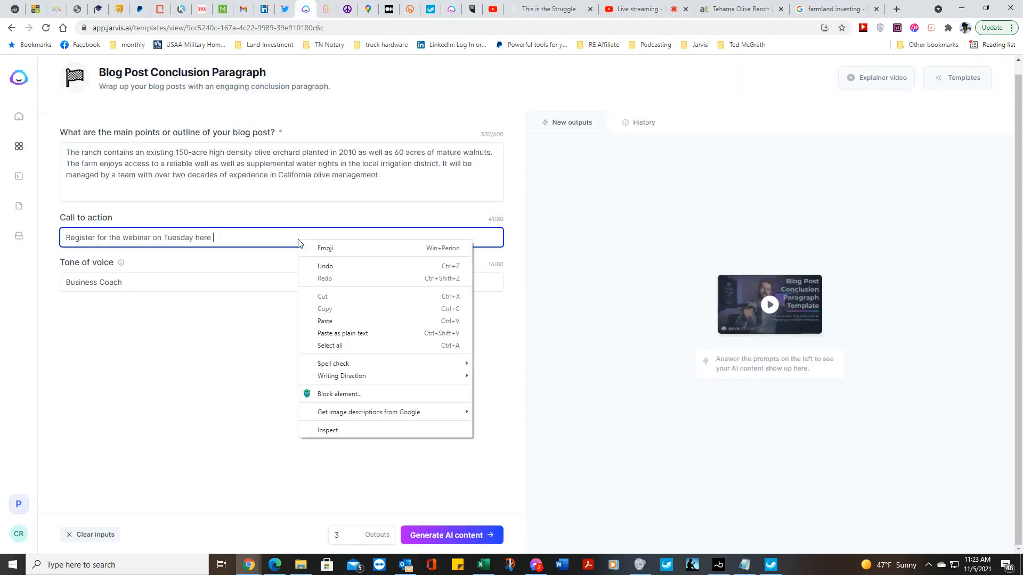
click(335, 321)
- Generate three conclusion paragraphs with the tone of voice set to Informative, and copy the one about a "high-quality, low-cost investment opportunity"
drag(141, 282, 63, 283)
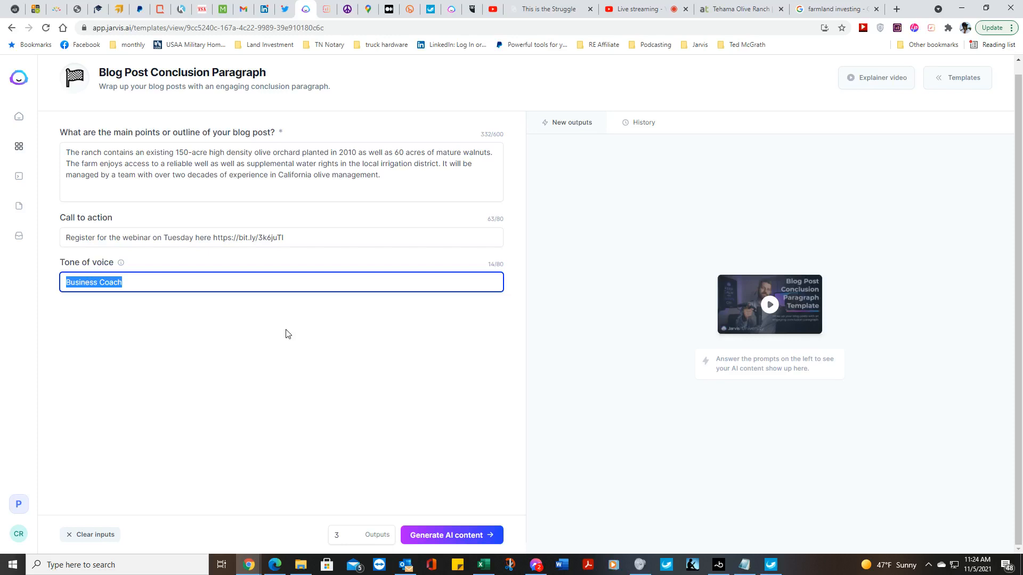
text(Informat)
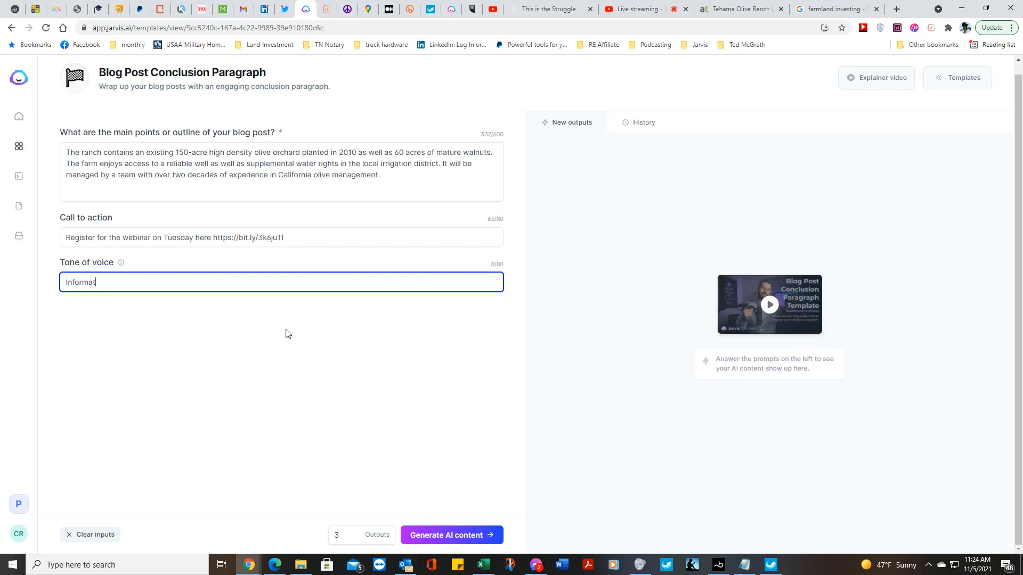
text(ive)
click(458, 539)
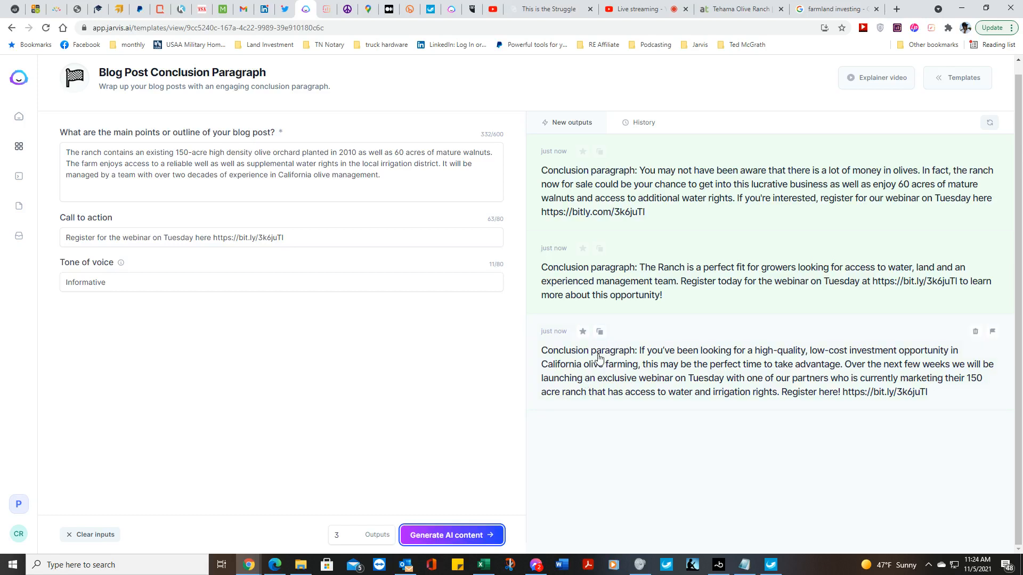
click(599, 332)
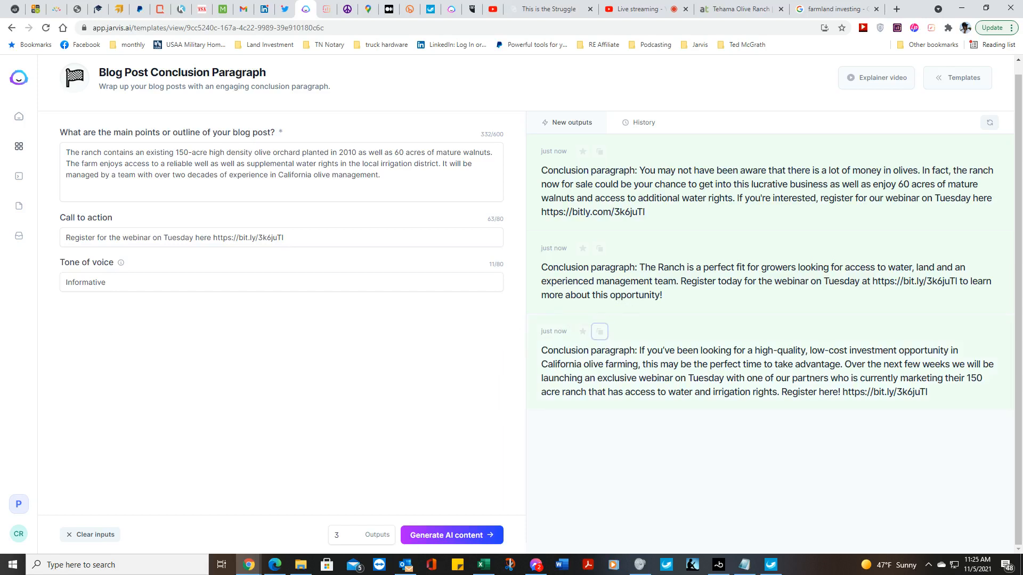
- Bring up the webinar registration page, copy its two paragraphs describing the Tehama Olive Ranch, and move the window back out of the way
drag(0, 33, 477, 106)
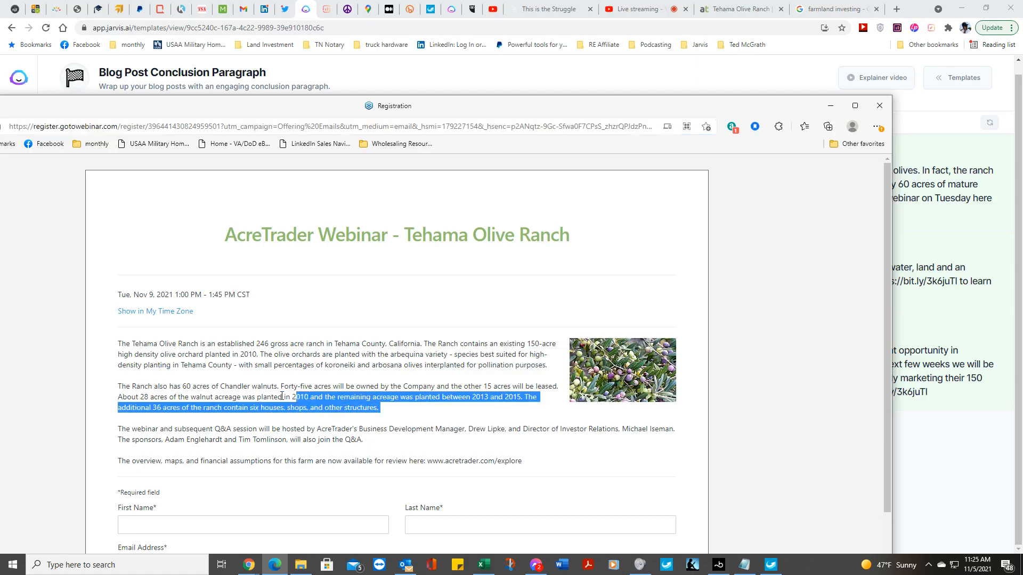
drag(381, 410, 119, 345)
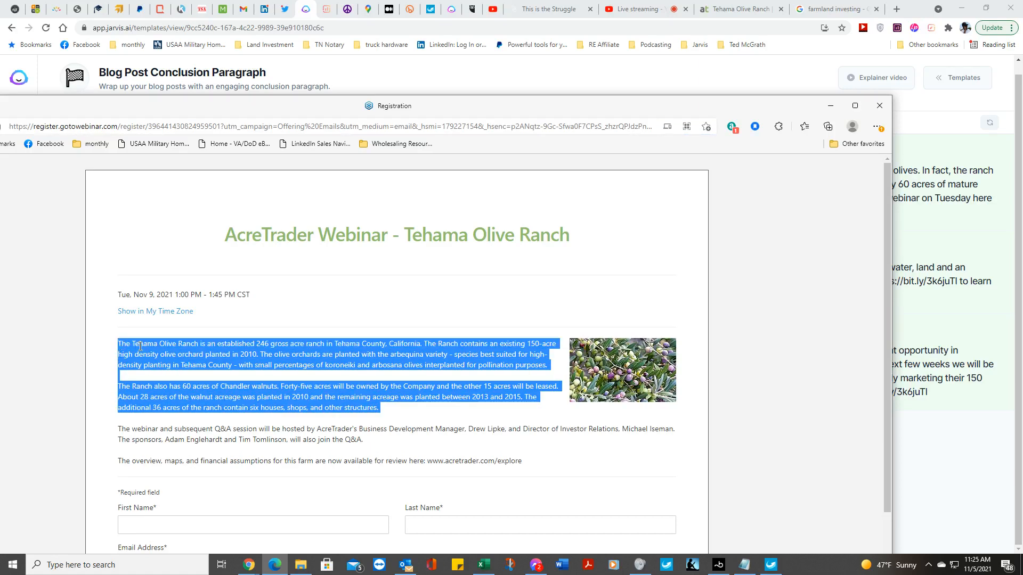
right_click(141, 347)
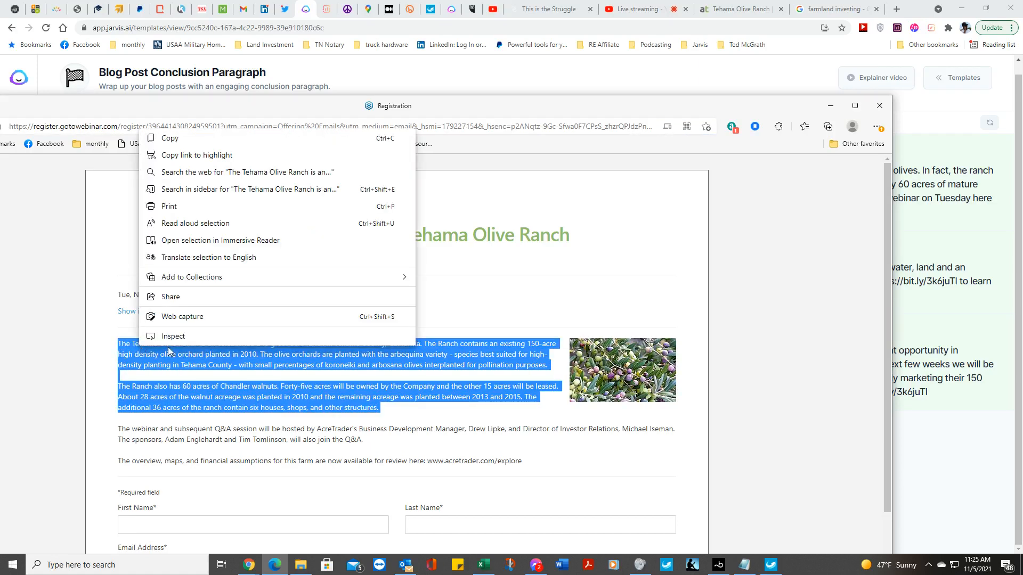
click(173, 143)
drag(445, 107, 0, 37)
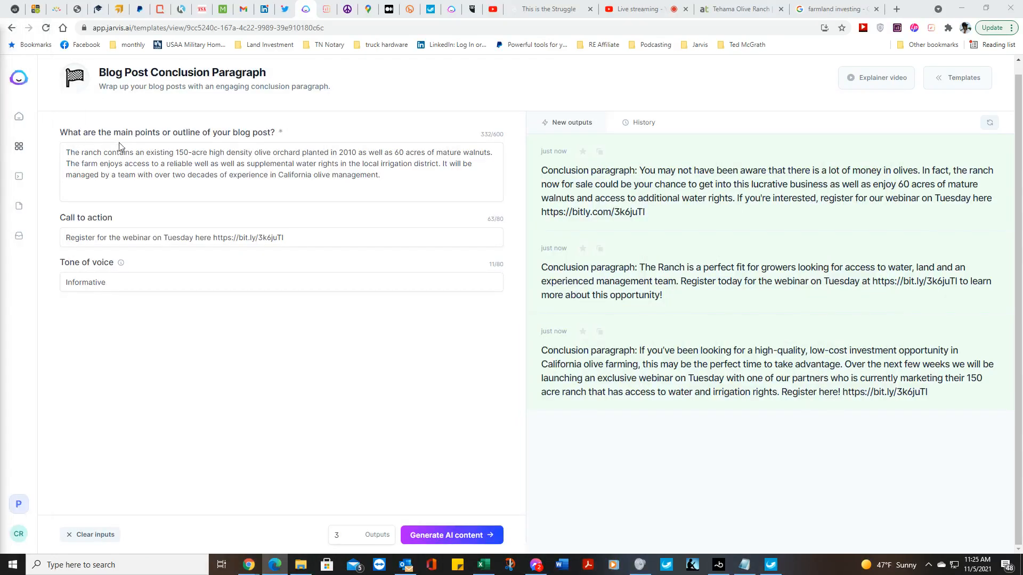
- Replace the blog post's main points with the two ranch paragraphs copied from the registration page
drag(382, 175, 67, 153)
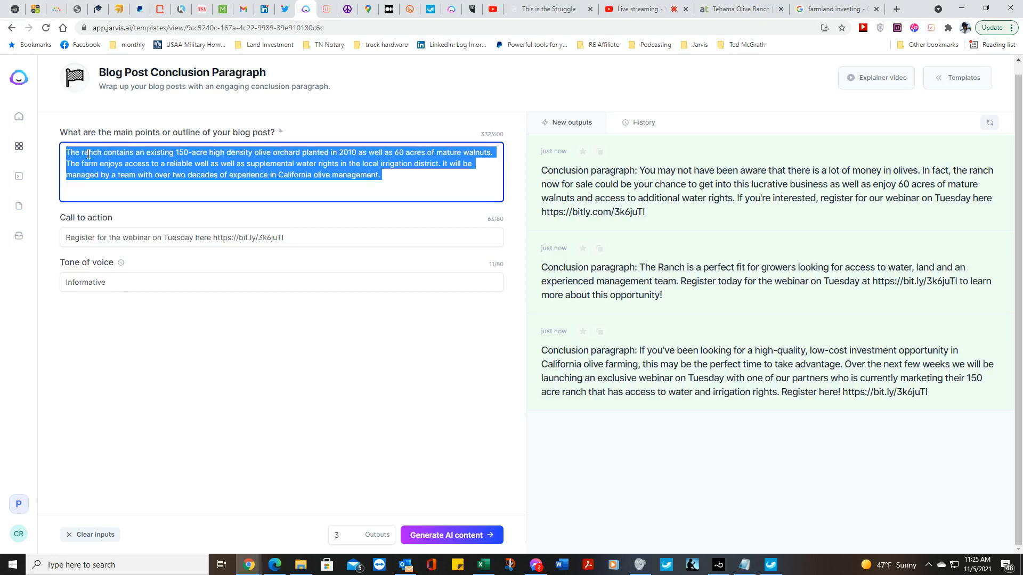
right_click(89, 155)
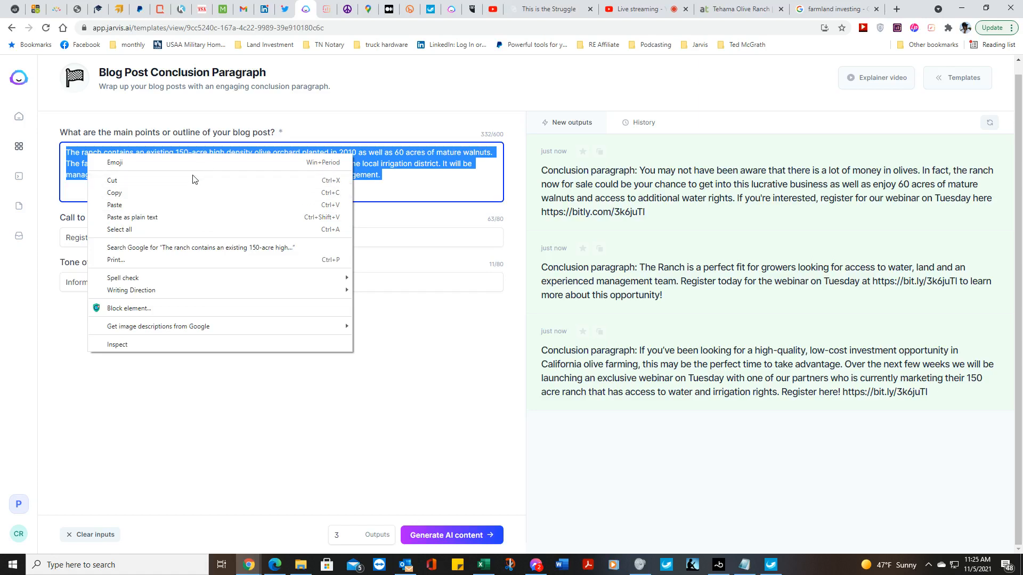
click(140, 204)
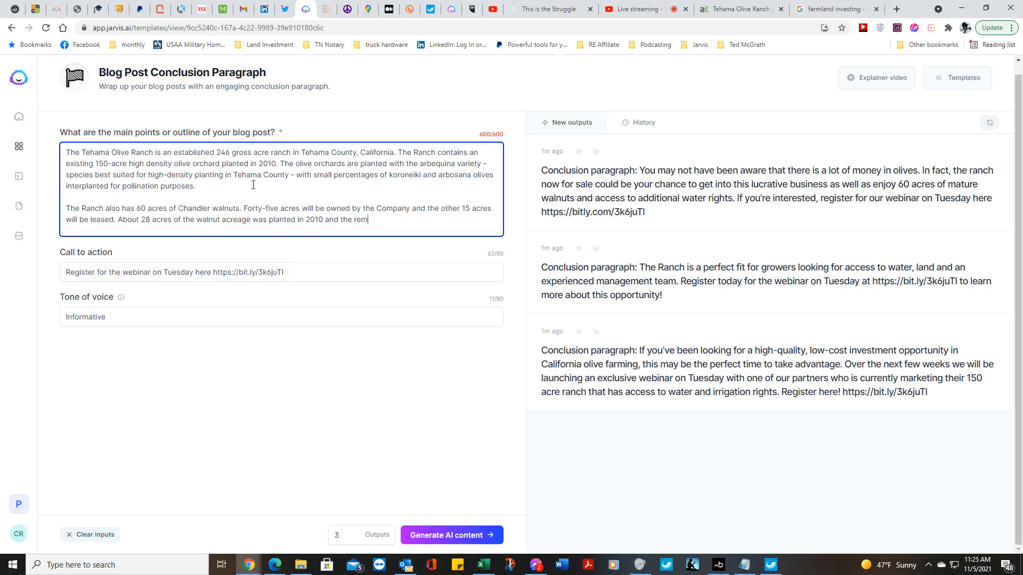
- Remove the blank line between the main points' paragraphs and delete the cut-off sentence starting "About 28 acres of the walnut acreage"
click(123, 197)
key(Delete)
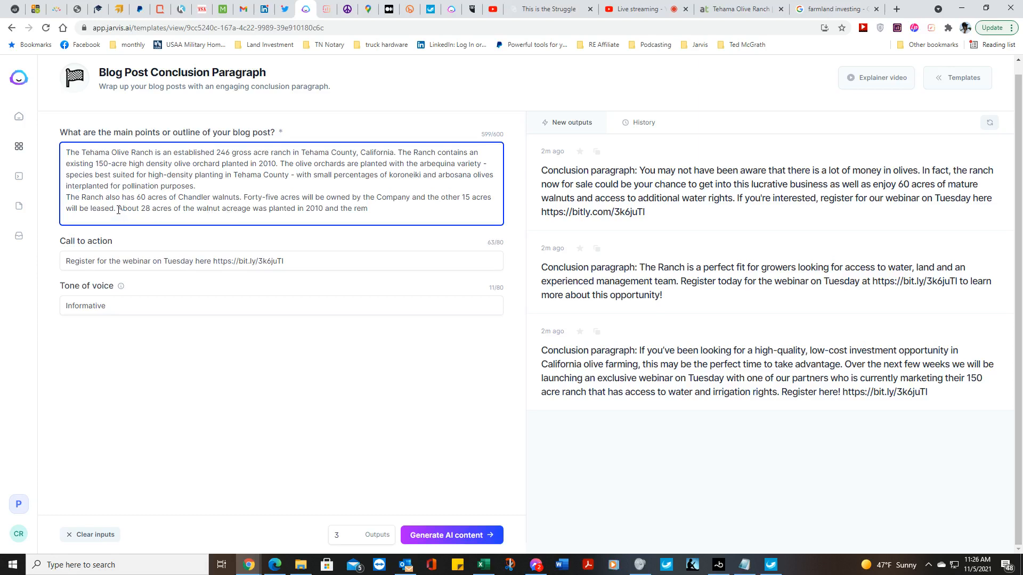
drag(118, 209, 371, 208)
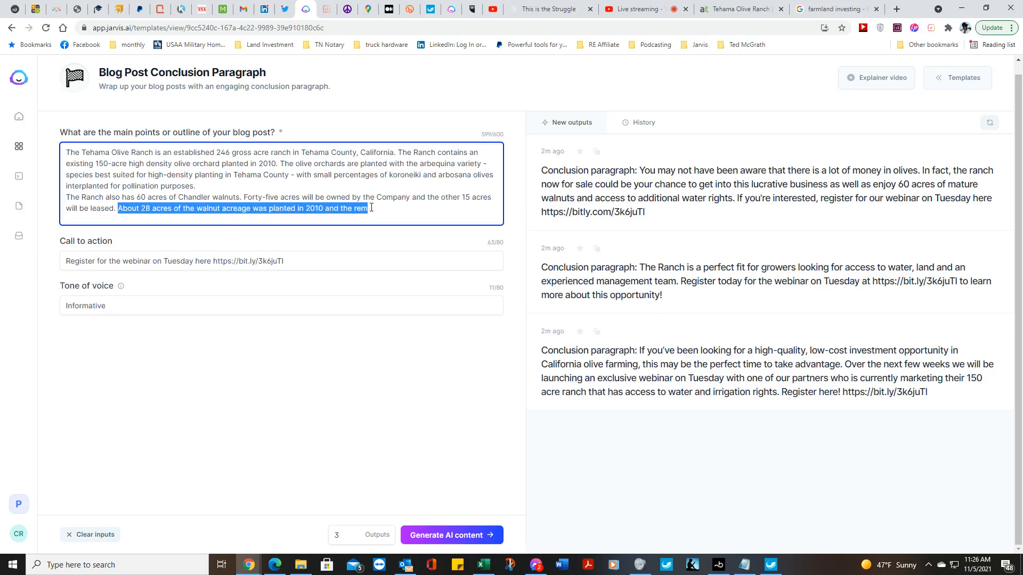
key(BackSpace)
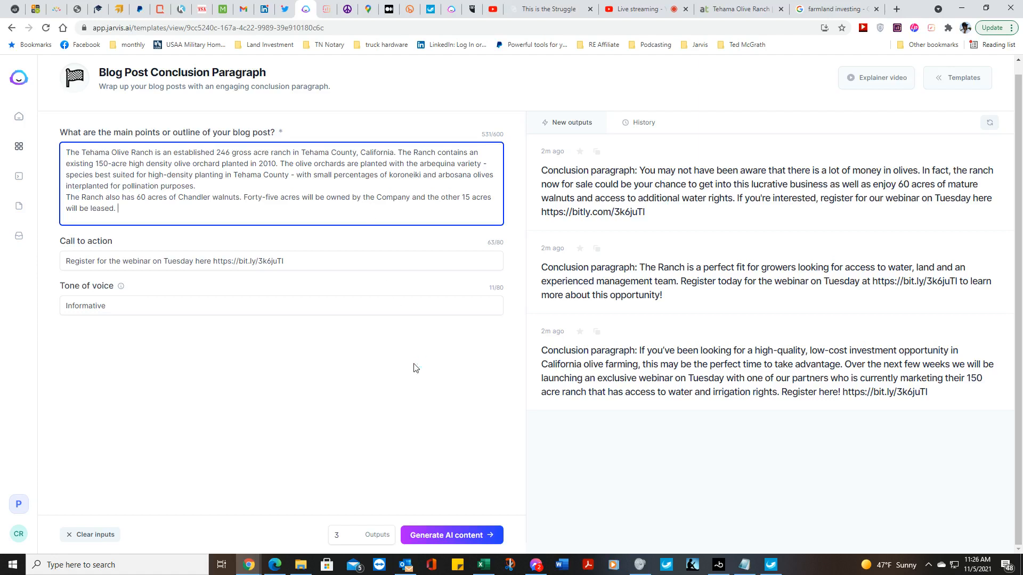
- Generate new conclusion paragraphs from the updated main points and copy the first one, which ends with the registration link
click(450, 535)
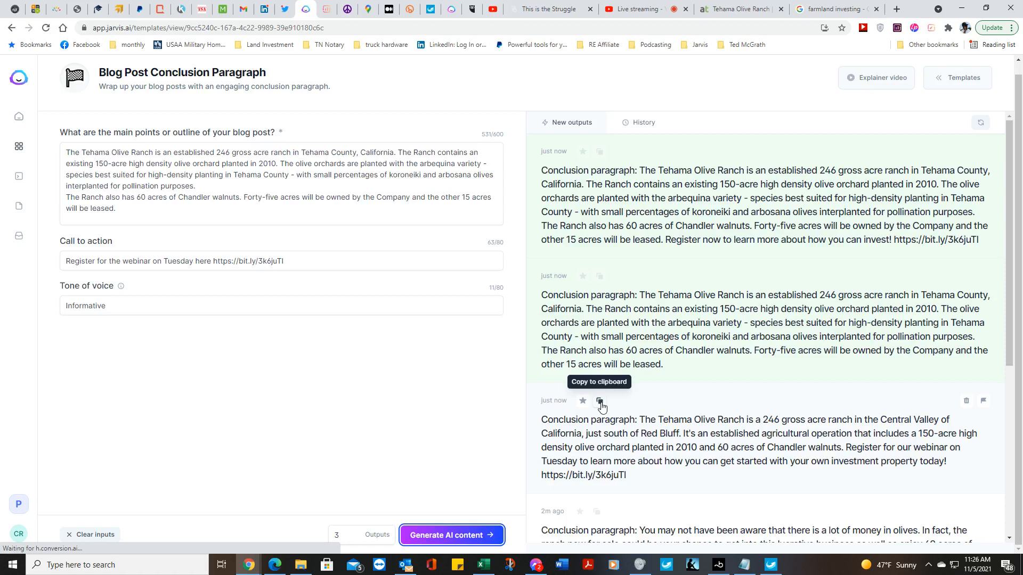
click(600, 153)
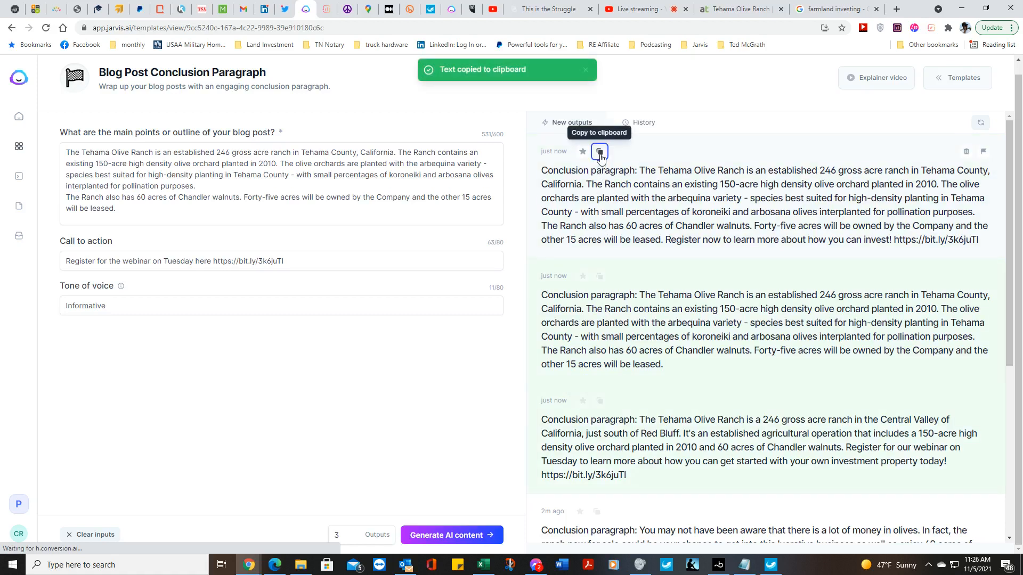
- Switch to LinkedIn and paste the copied conclusion as a new paragraph after the subscription window sentence in the draft post
click(264, 9)
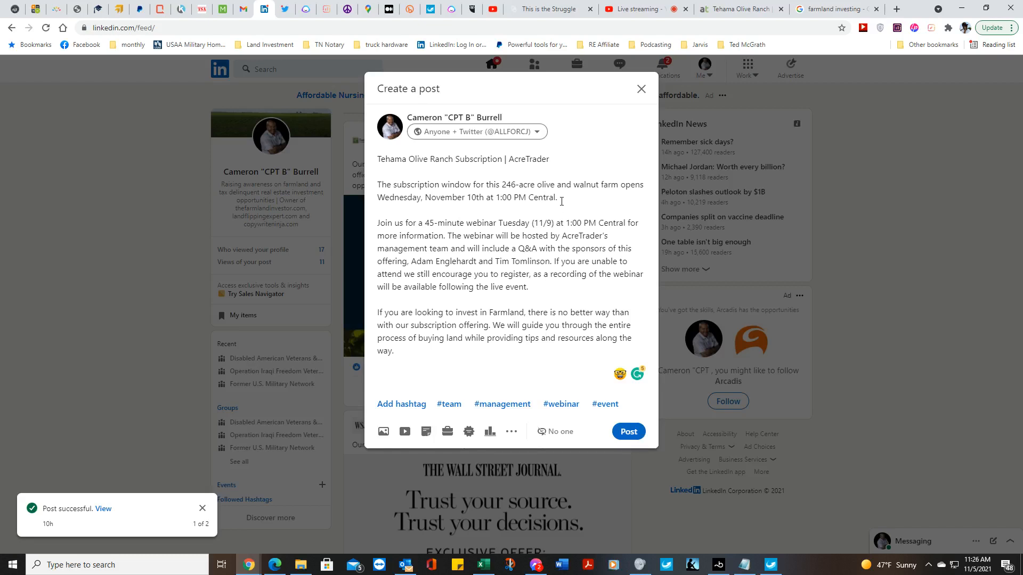
key(Return)
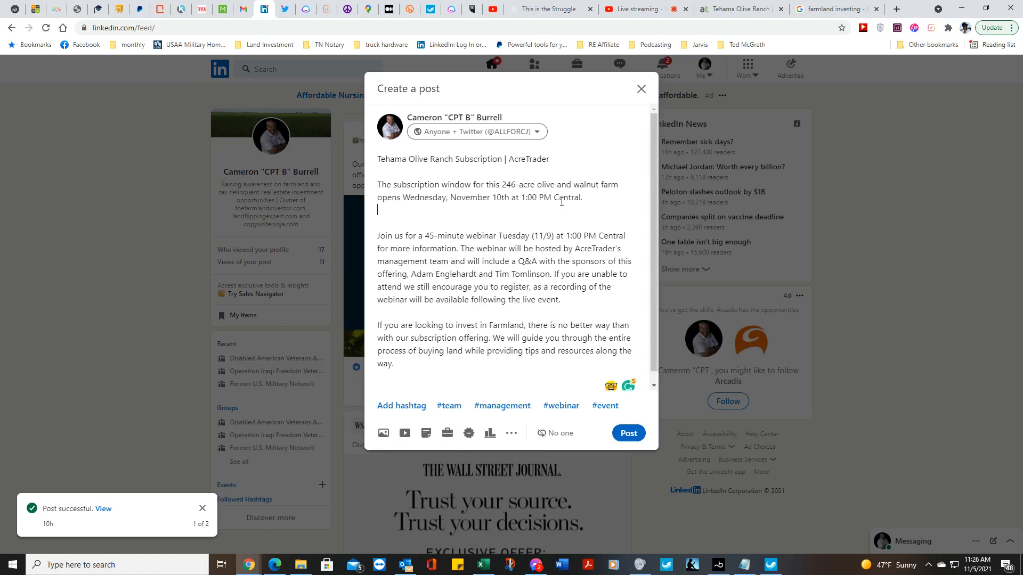
right_click(396, 219)
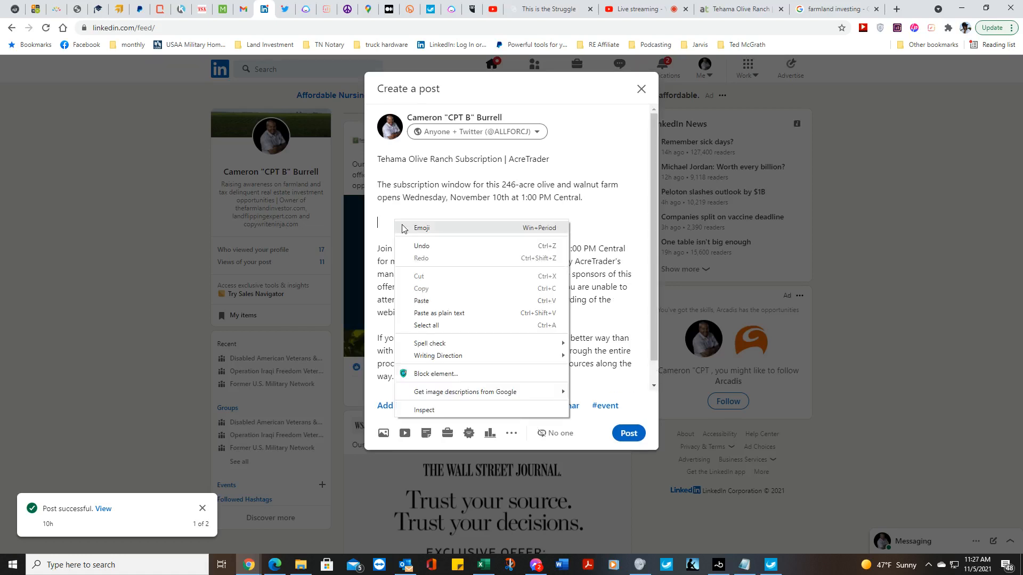
click(425, 300)
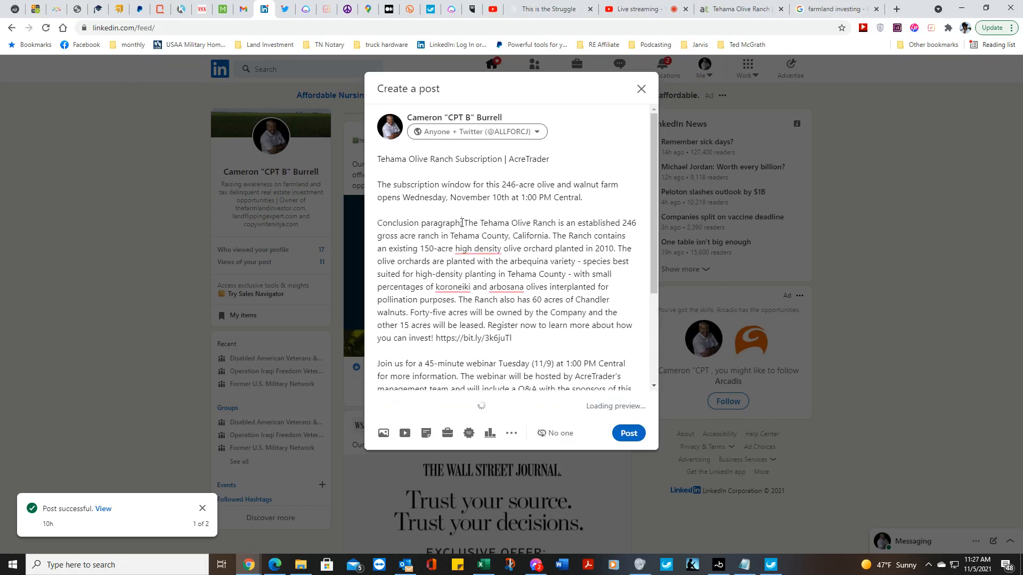
- Delete the "Conclusion paragraph:" label and the leading space so the pasted paragraph starts with "The Tehama Olive Ranch"
click(462, 223)
key(BackSpace)
key(BackSpace)
key(BackSpace)
key(BackSpace)
key(BackSpace)
key(BackSpace)
key(BackSpace)
key(BackSpace)
key(BackSpace)
key(BackSpace)
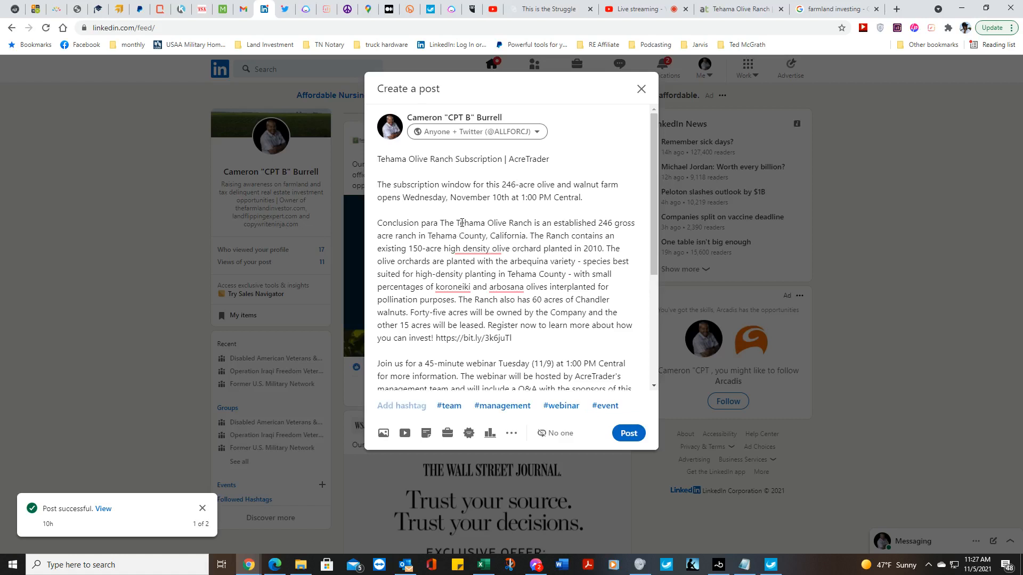
key(BackSpace)
key(BackSpace)
key(BackSpace)
key(BackSpace)
key(BackSpace)
key(BackSpace)
key(BackSpace)
key(BackSpace)
key(BackSpace)
key(BackSpace)
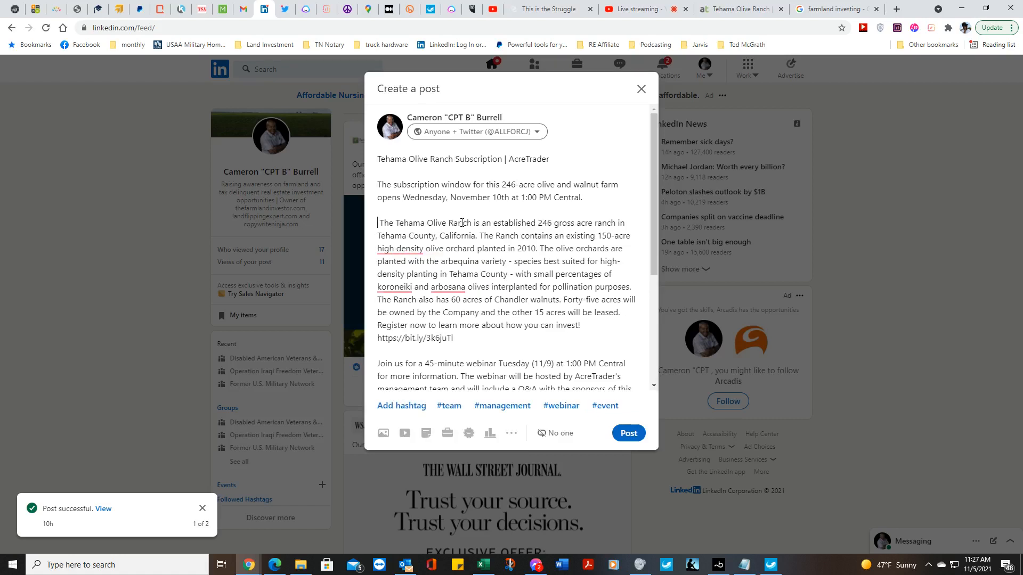
key(Delete)
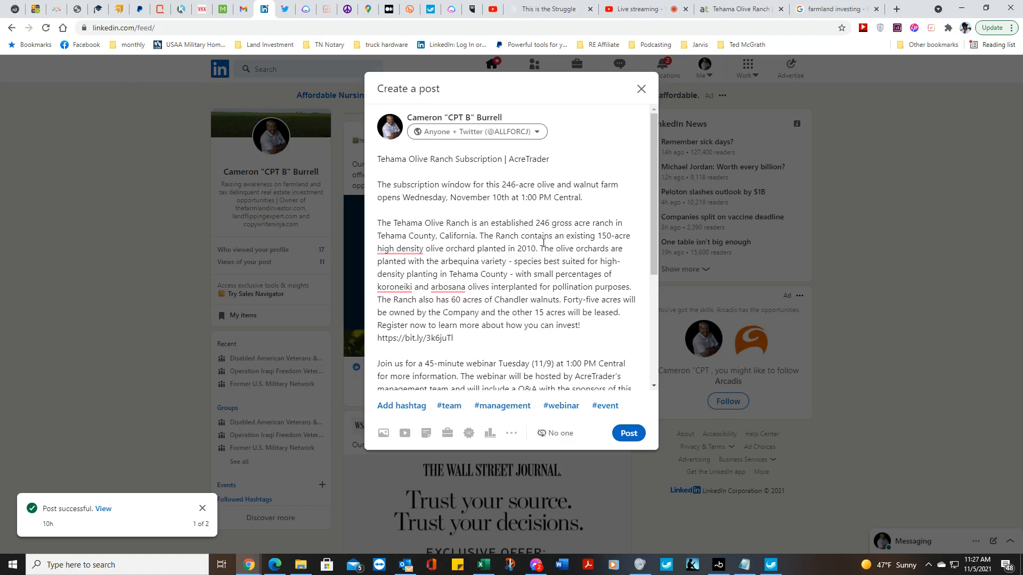
- Accept the Grammarly correction "high-density" in the pasted paragraph and dismiss the unknown-word flag on "koroneiki"
mouse_move(407, 252)
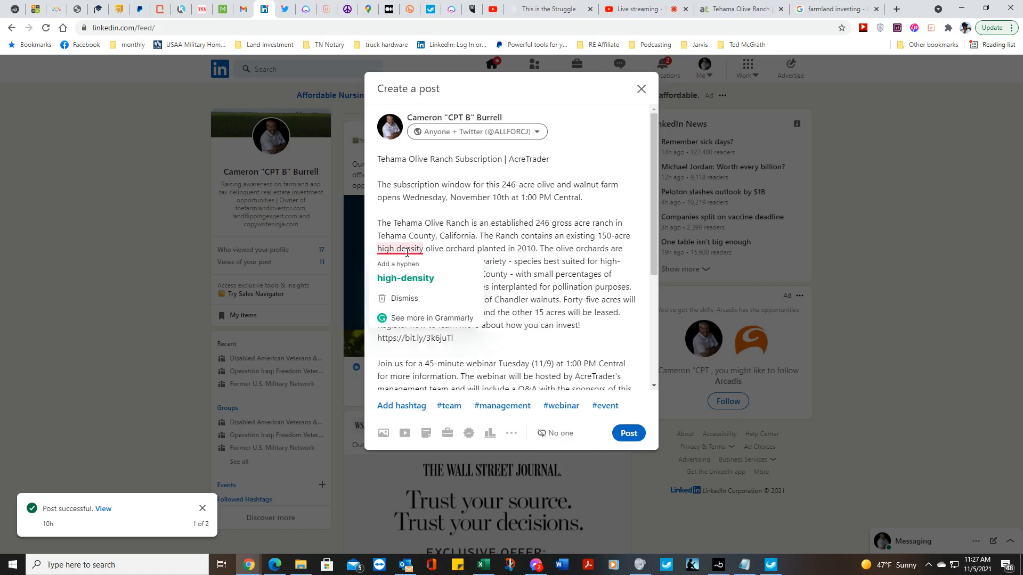
click(405, 278)
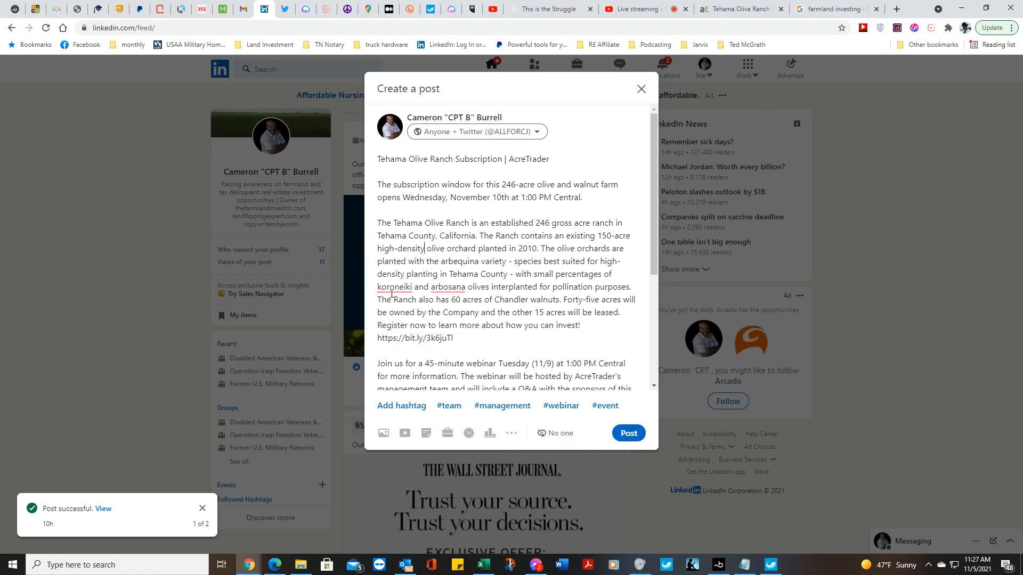
mouse_move(392, 291)
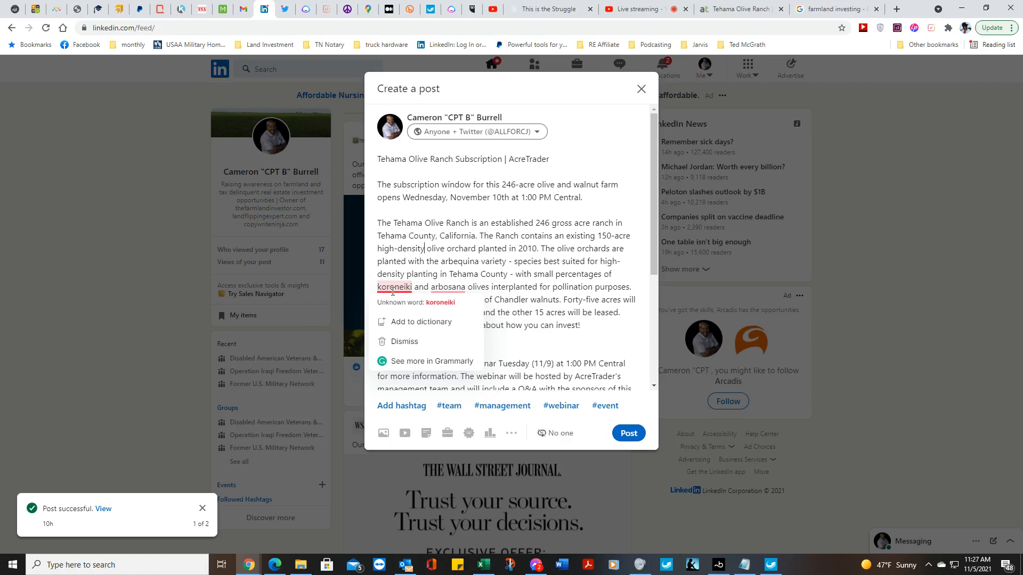
click(409, 341)
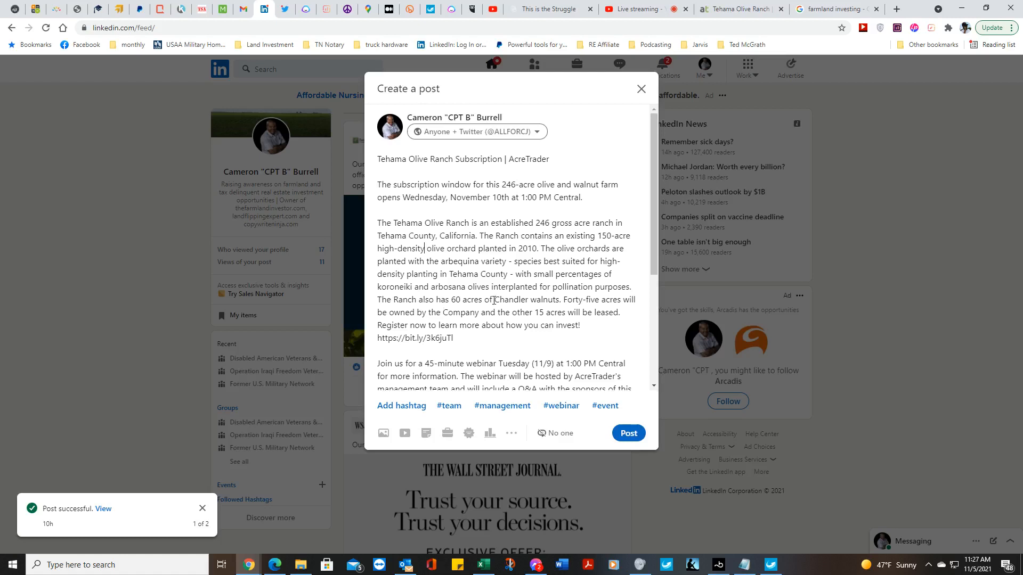
- Delete the two sponsors' names and the comma before them so the webinar paragraph's sentence ends at "sponsors of this offering."
scroll(494, 301, down, 4)
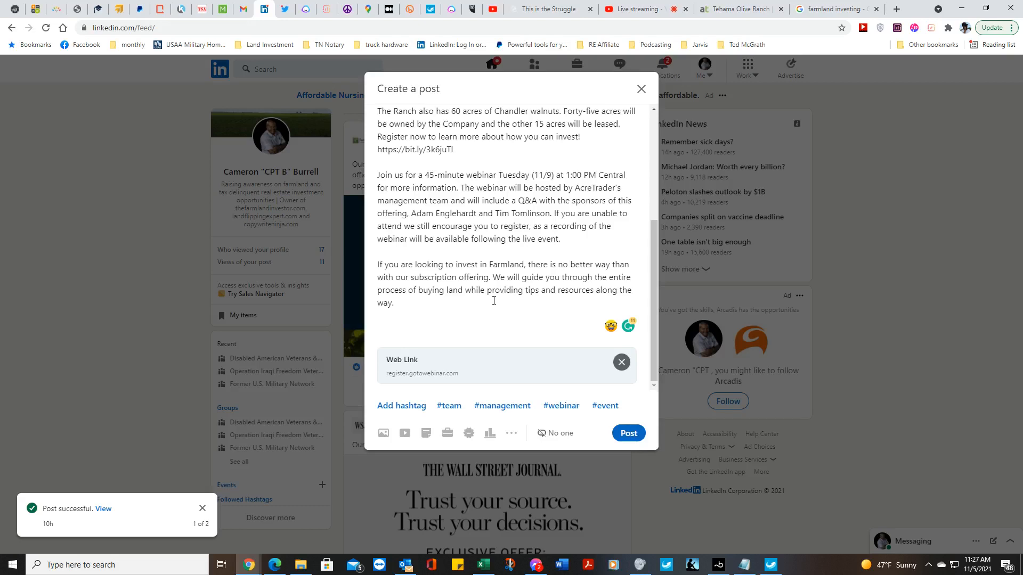
scroll(494, 300, up, 1)
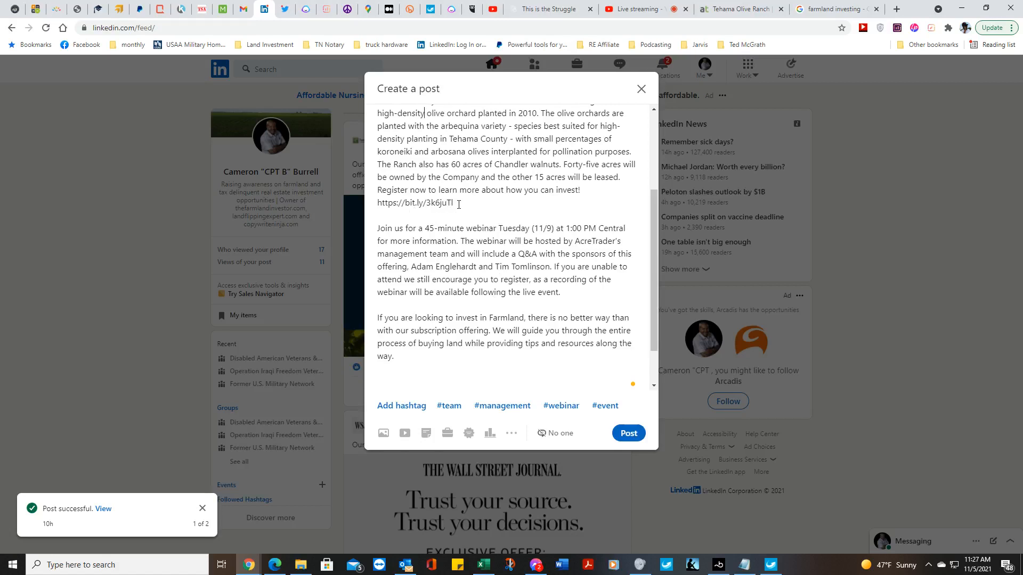
scroll(457, 219, down, 1)
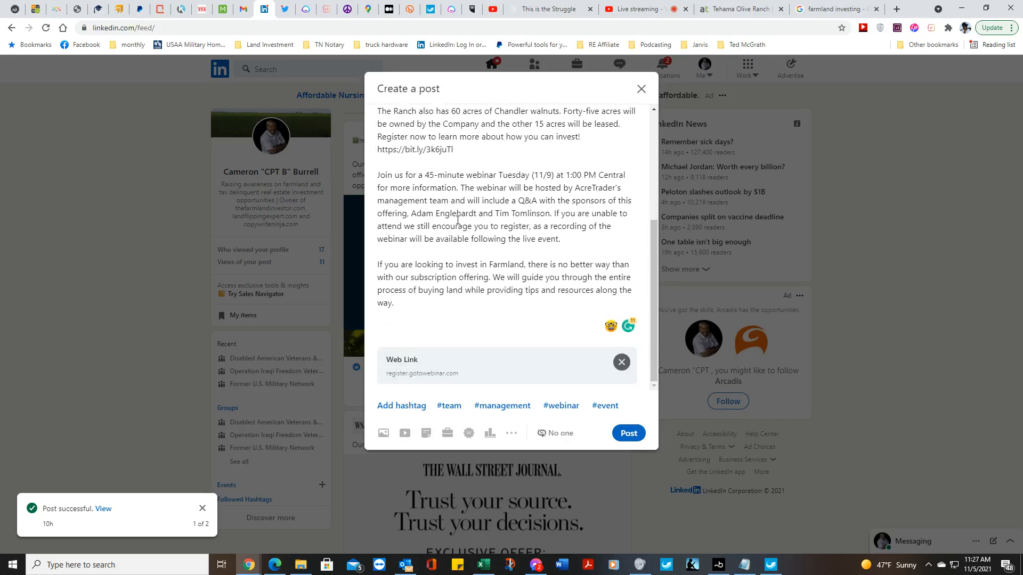
scroll(457, 219, up, 1)
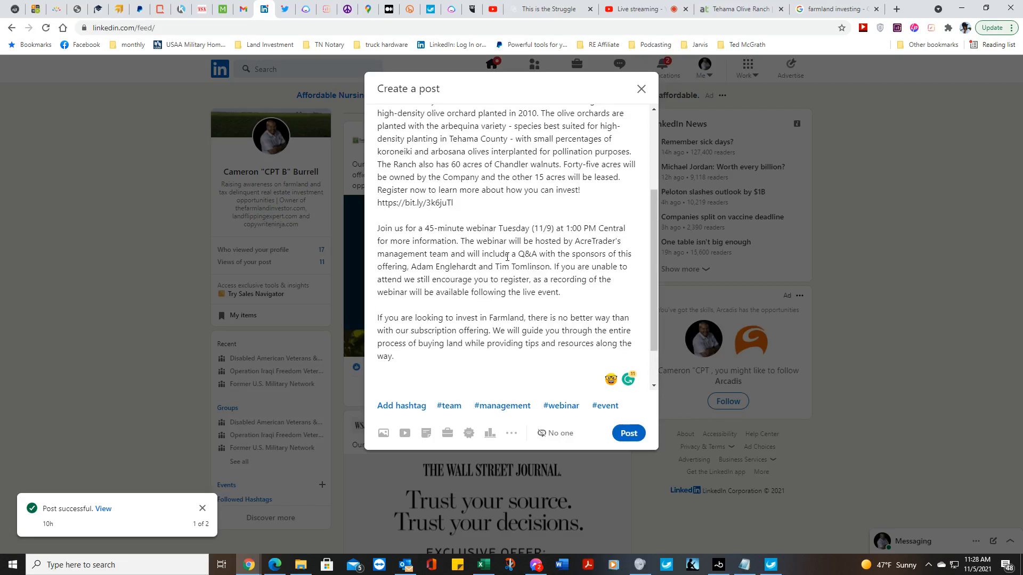
scroll(507, 256, down, 1)
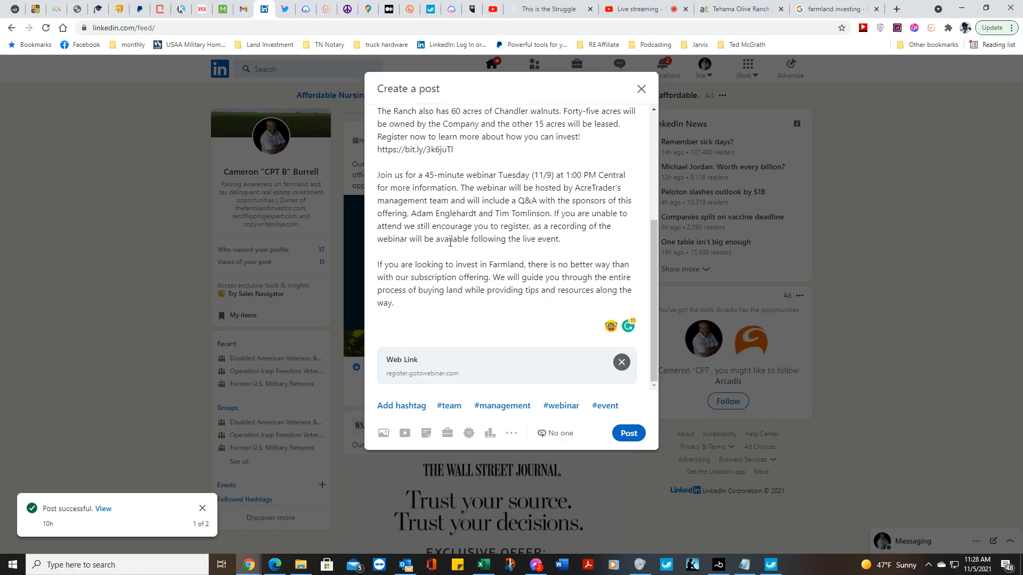
drag(411, 214, 551, 215)
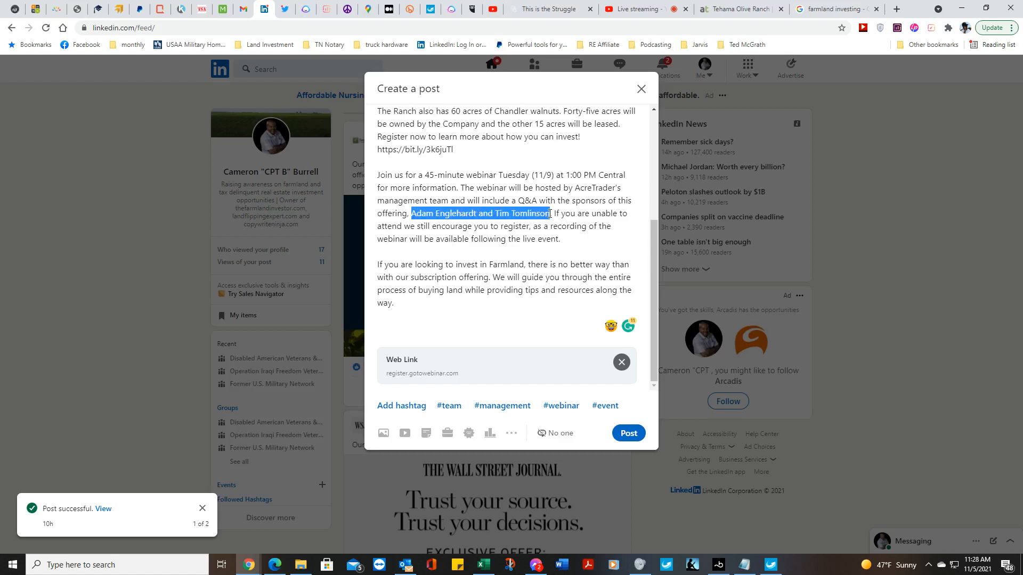
key(BackSpace)
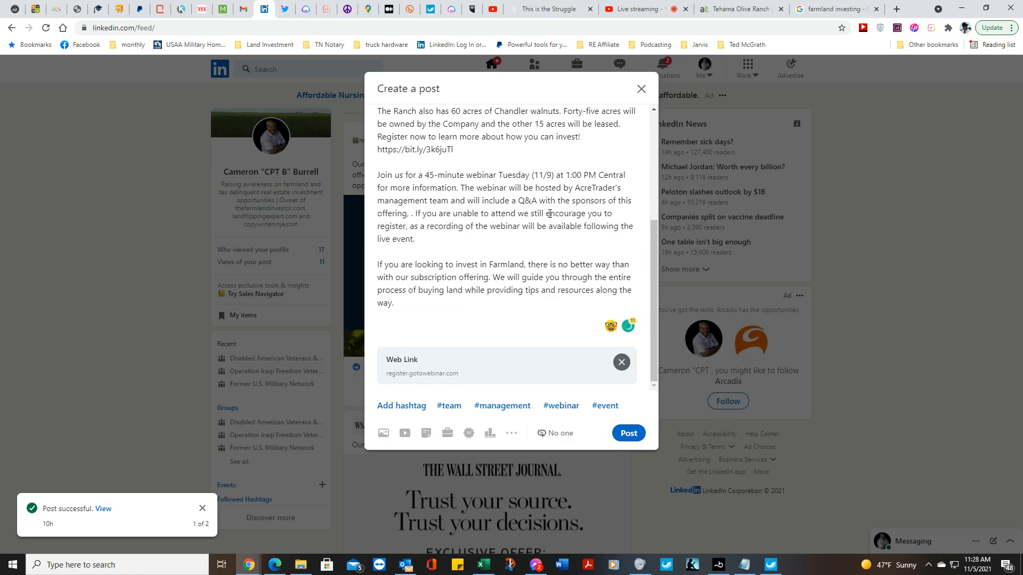
key(BackSpace)
key(BackSpace)
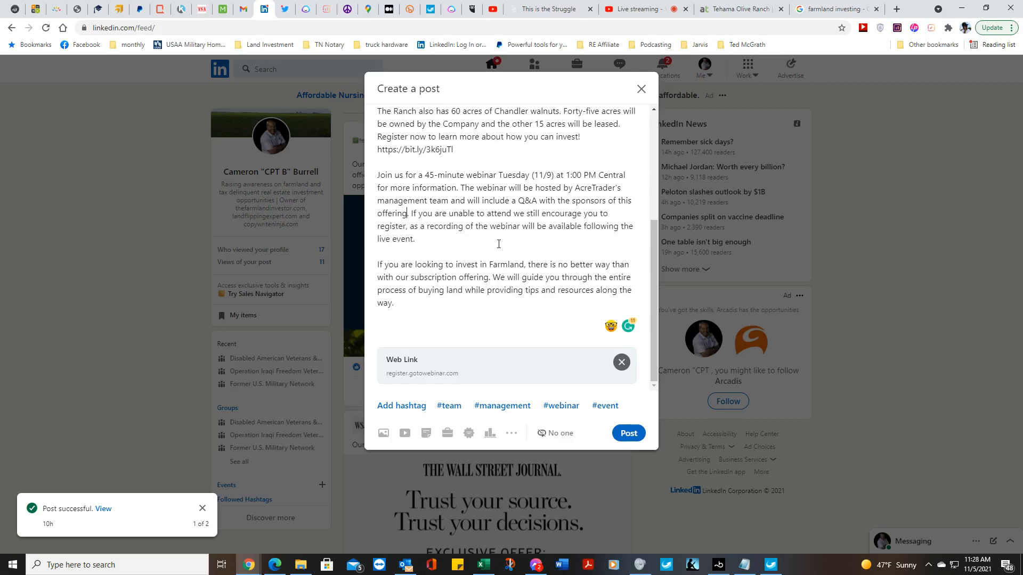
- Add a new line reading "Webinar registration:" below the closing paragraph of the draft post, separated by a blank line
click(412, 304)
scroll(412, 304, up, 4)
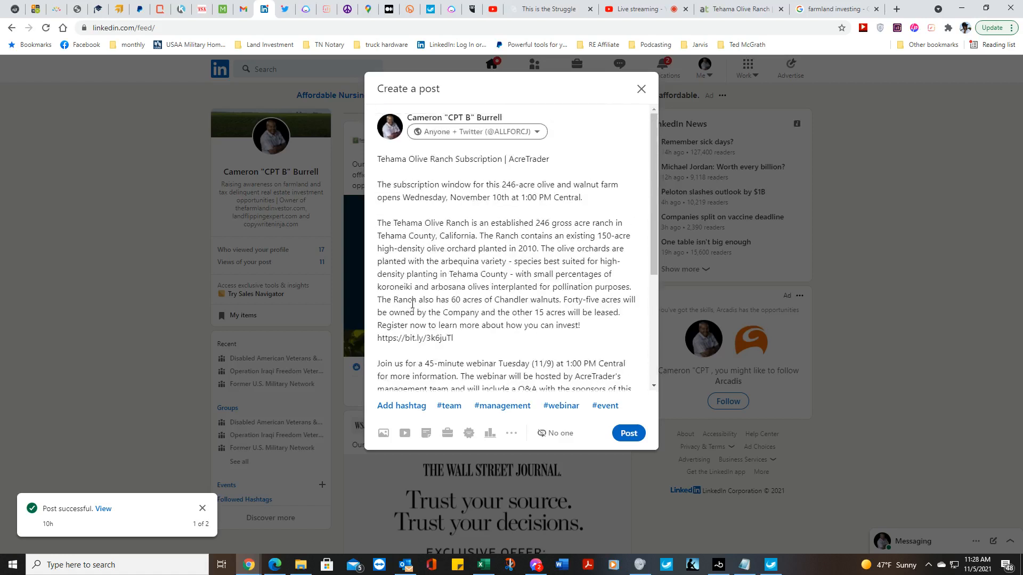
scroll(412, 304, down, 5)
scroll(411, 304, up, 5)
scroll(507, 203, down, 1)
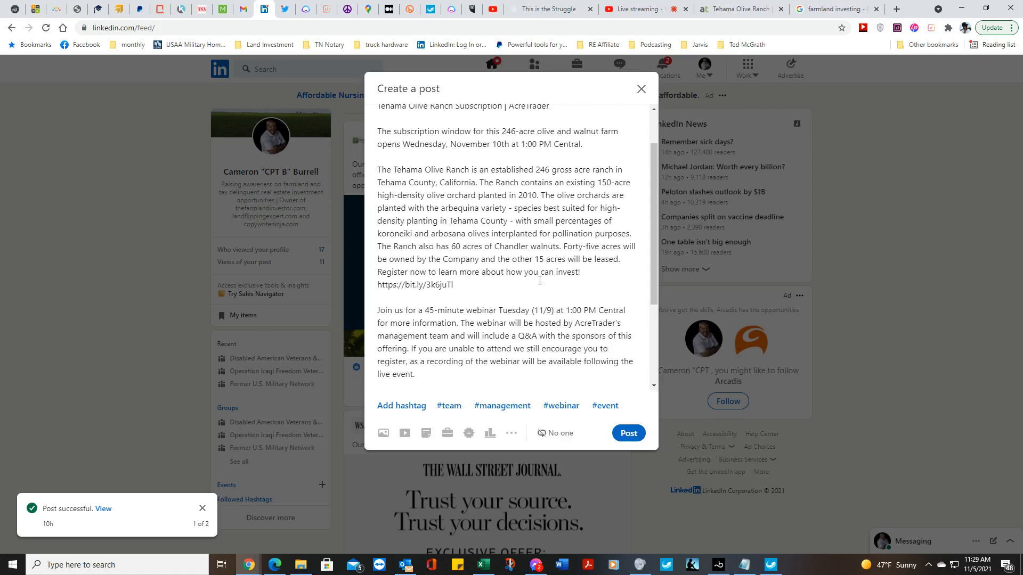
scroll(499, 283, down, 2)
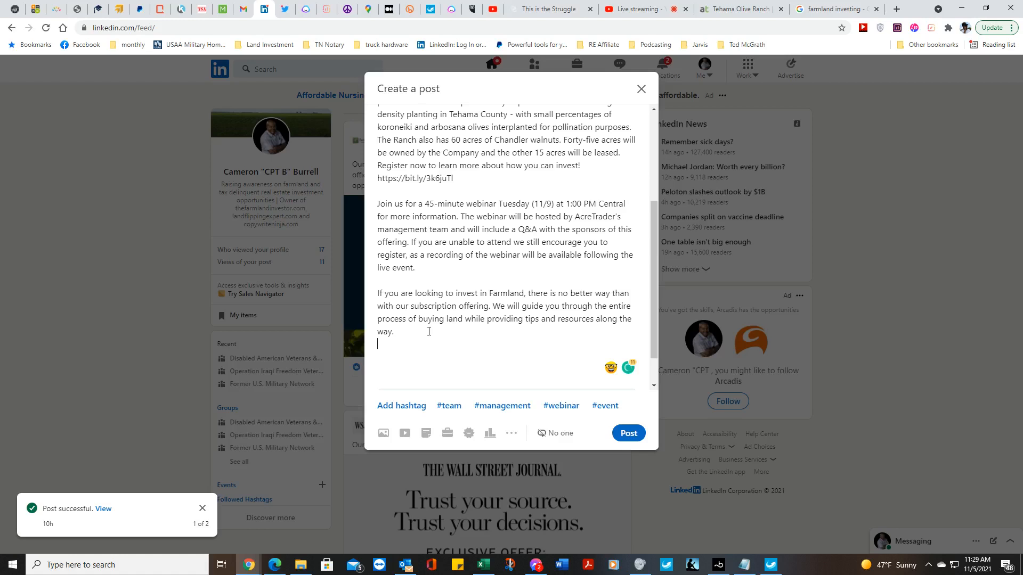
key(Return)
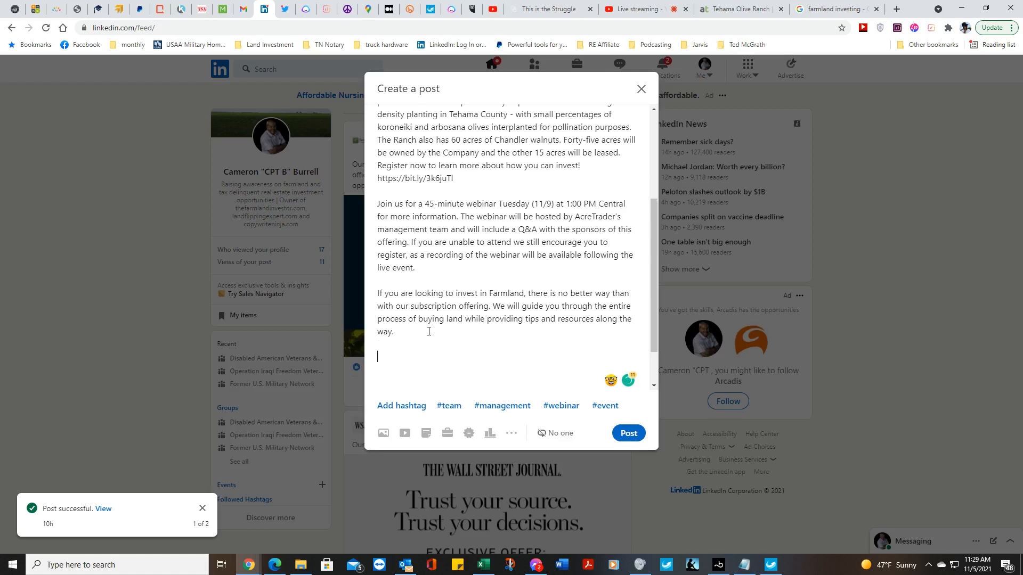
text(Webinar registration:)
drag(457, 178, 378, 180)
right_click(382, 179)
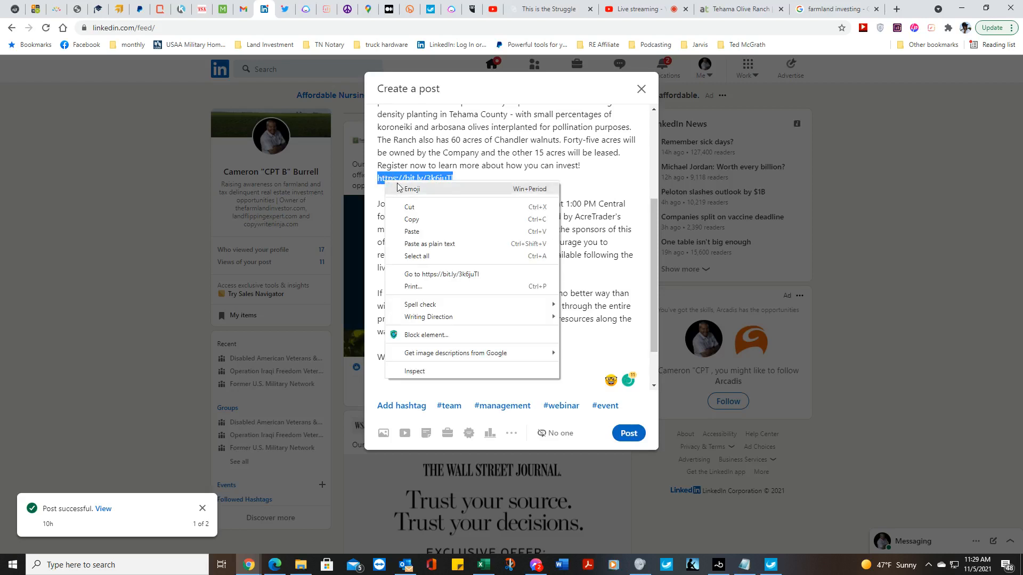
click(411, 215)
click(471, 357)
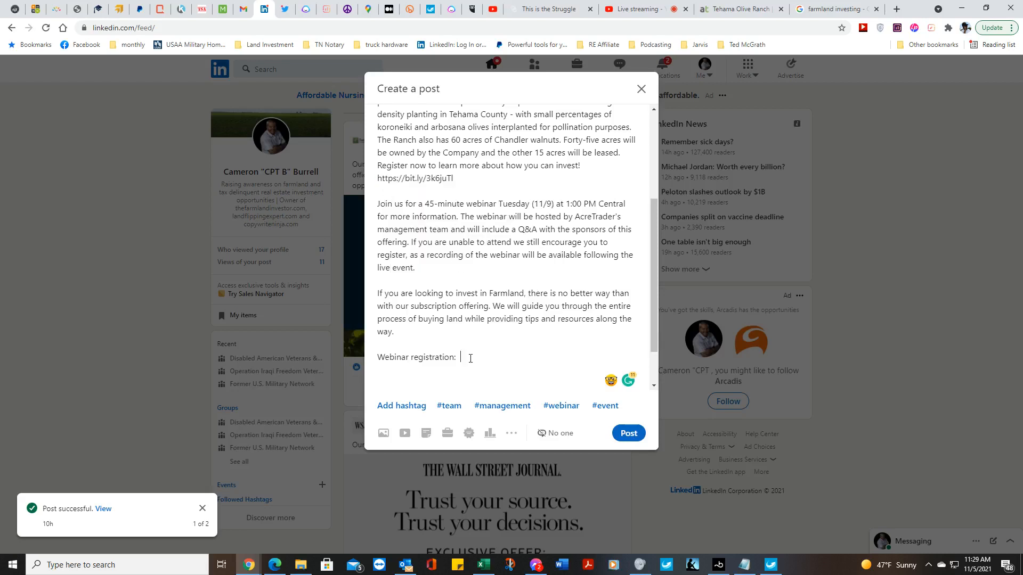
right_click(471, 357)
click(493, 242)
scroll(473, 371, up, 5)
scroll(473, 372, down, 4)
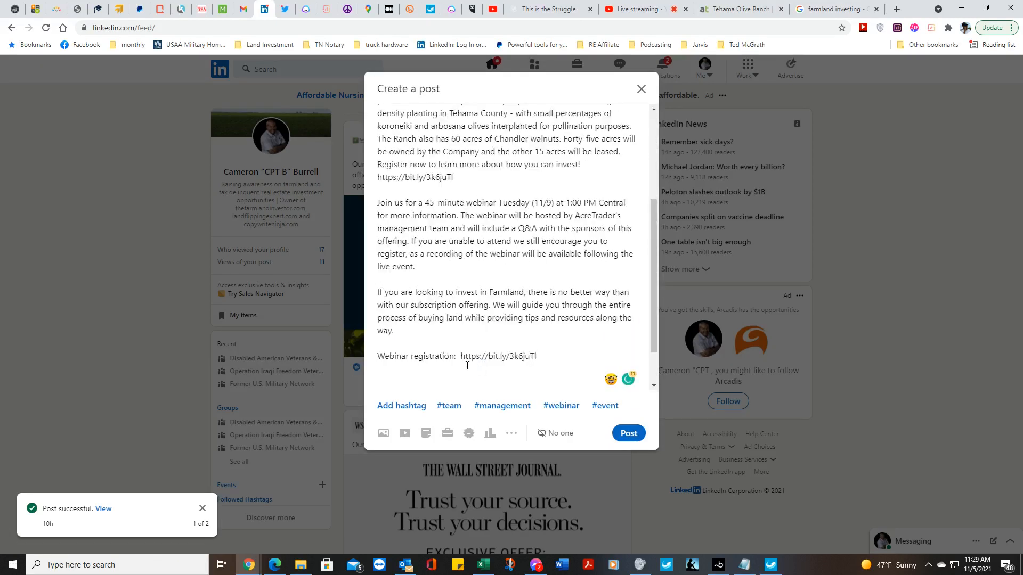
click(463, 357)
key(BackSpace)
- Delete the bit.ly link and its empty line at the end of the ranch paragraph, after "how you can invest!"
drag(453, 178, 380, 179)
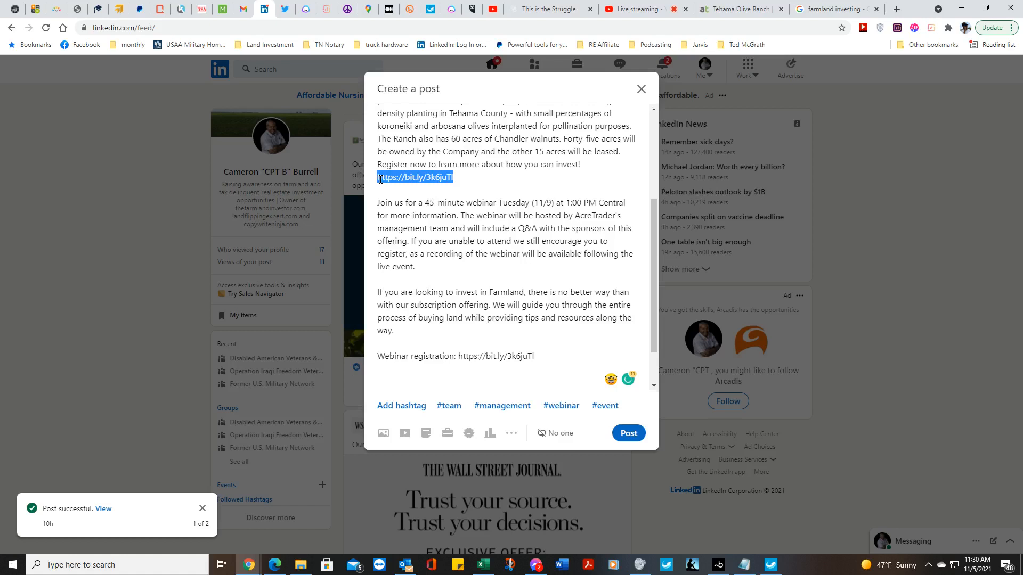
key(BackSpace)
key(BackSpace)
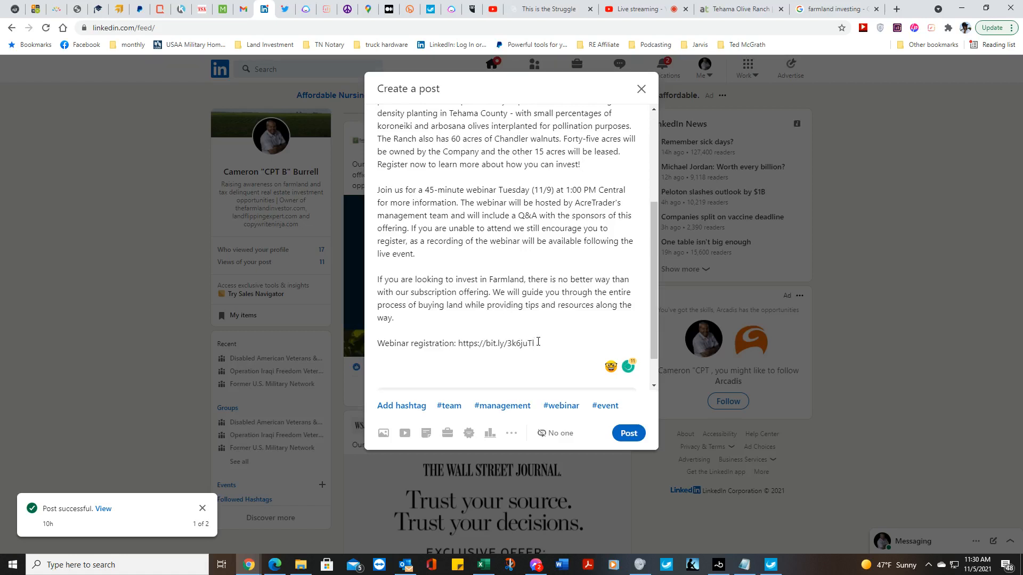
- Add the line "Sign up to be an investor at:" directly below the webinar registration line
key(Return)
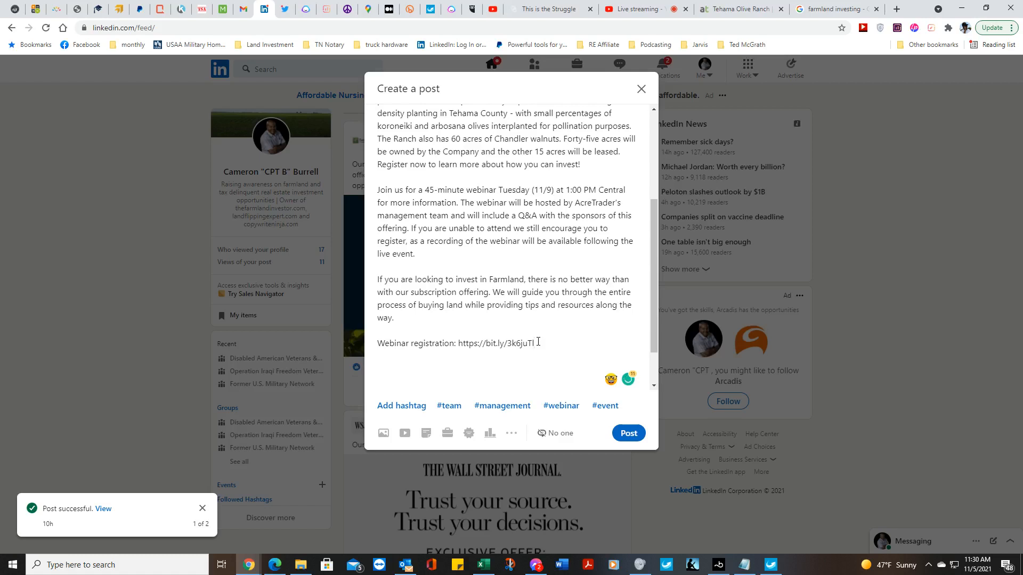
text(Sign up)
text(to be an investor at:)
- Switch to Bitly and copy the short link of the October 31 entry "Investing in Farmland Simplified | AcreTrader"
click(409, 10)
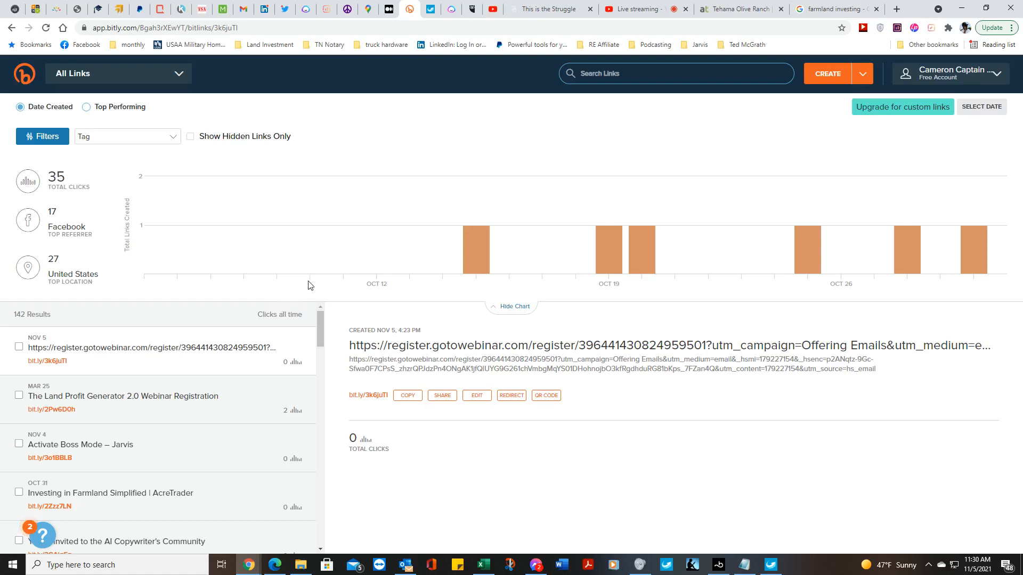
scroll(223, 417, down, 2)
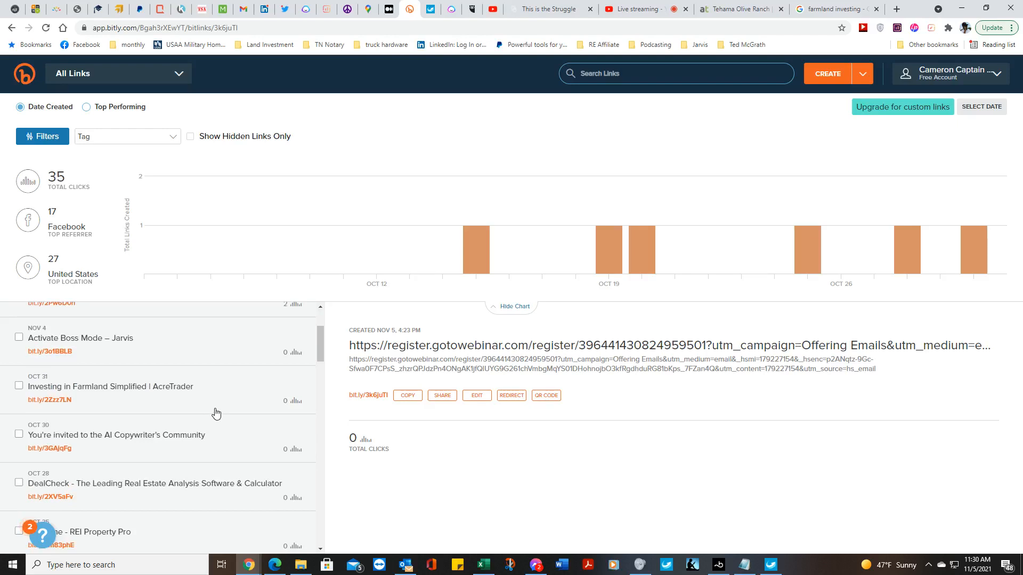
scroll(216, 414, up, 2)
scroll(216, 413, down, 2)
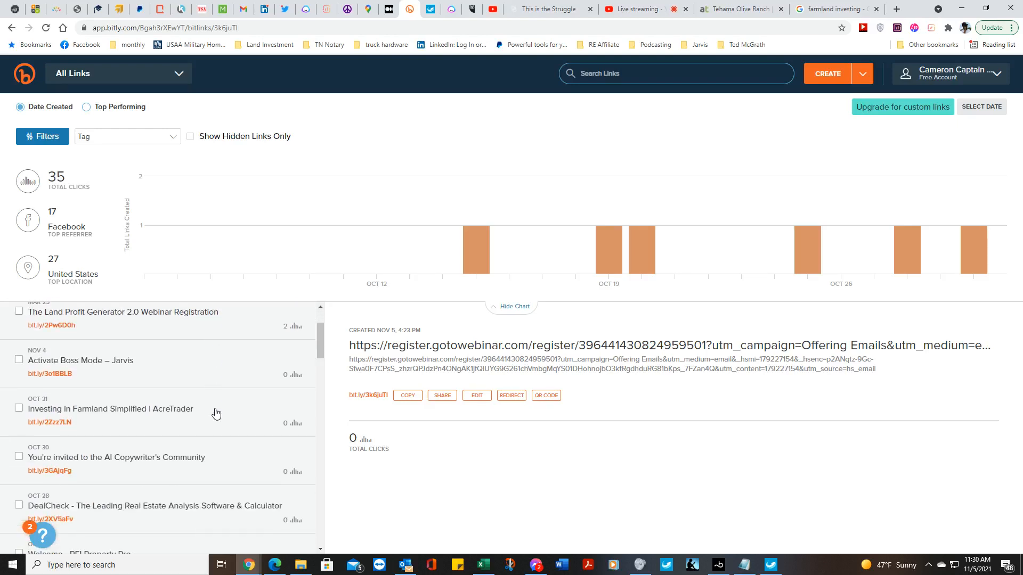
scroll(216, 413, down, 3)
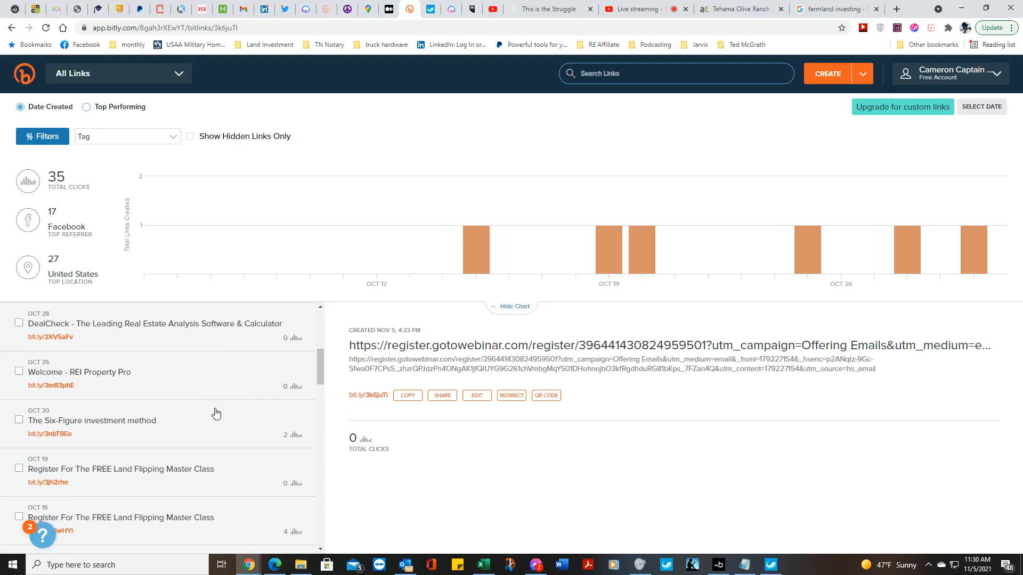
scroll(216, 414, down, 2)
scroll(215, 413, down, 1)
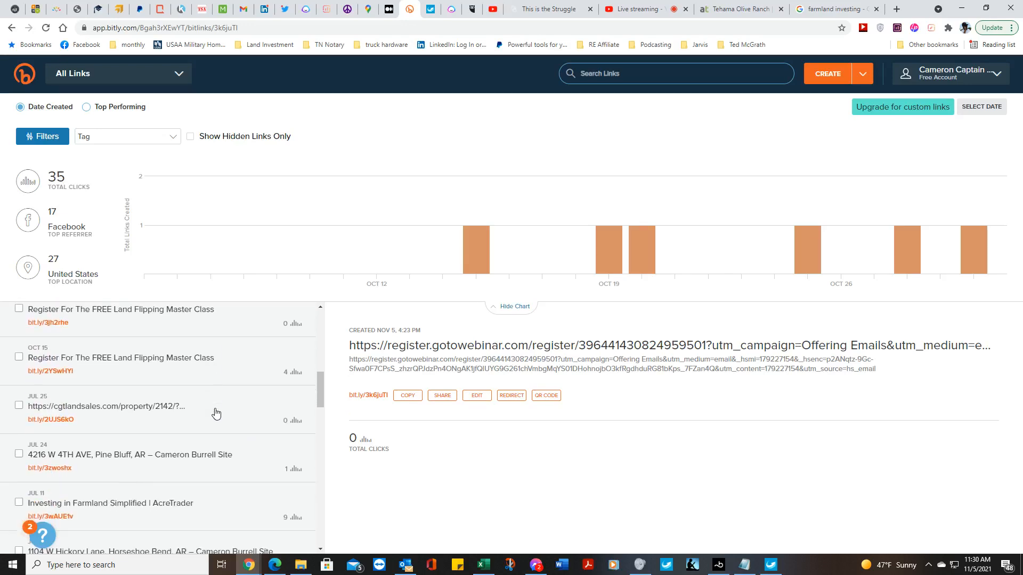
scroll(216, 414, down, 2)
scroll(216, 414, up, 6)
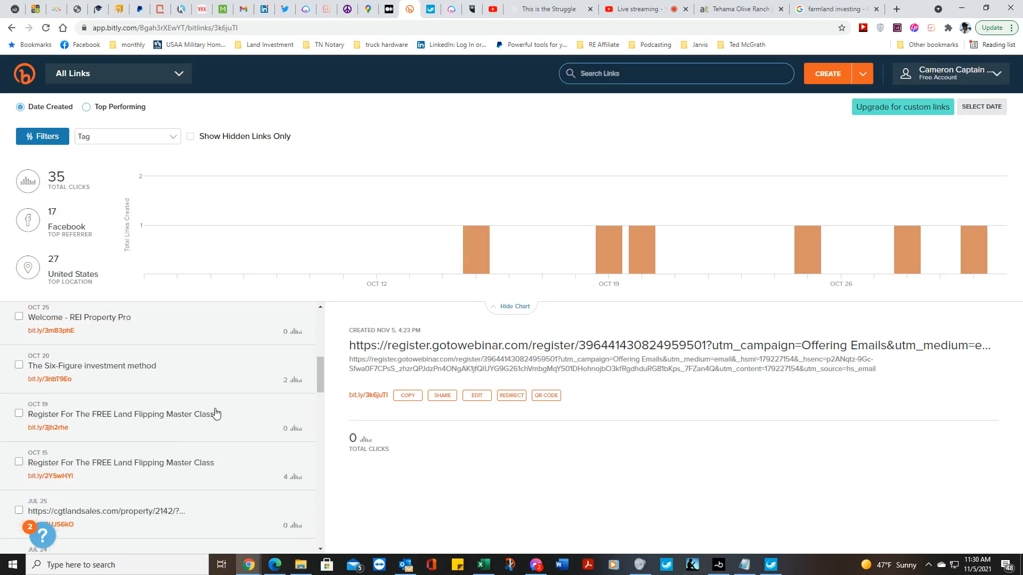
scroll(216, 413, up, 1)
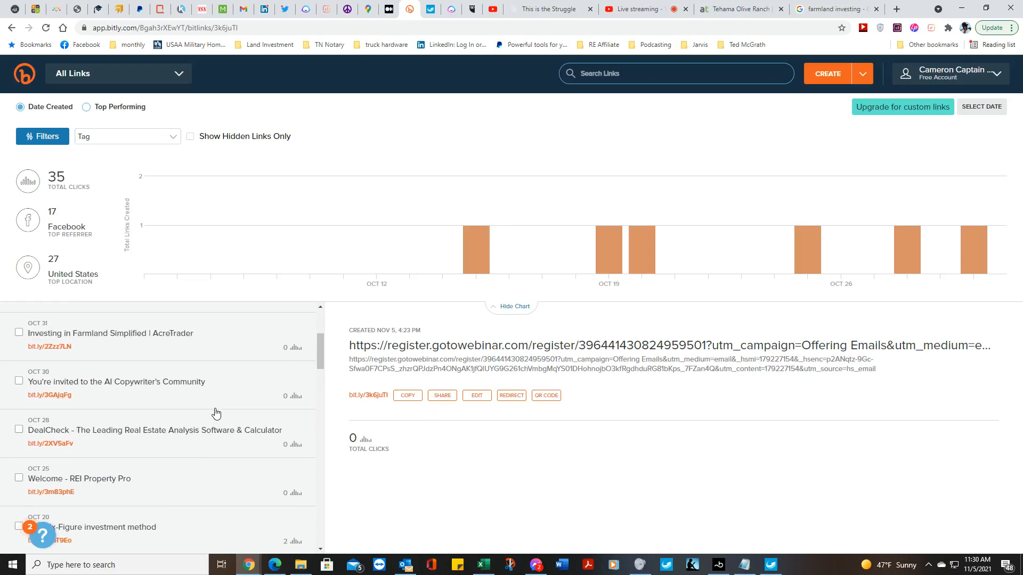
scroll(216, 414, up, 2)
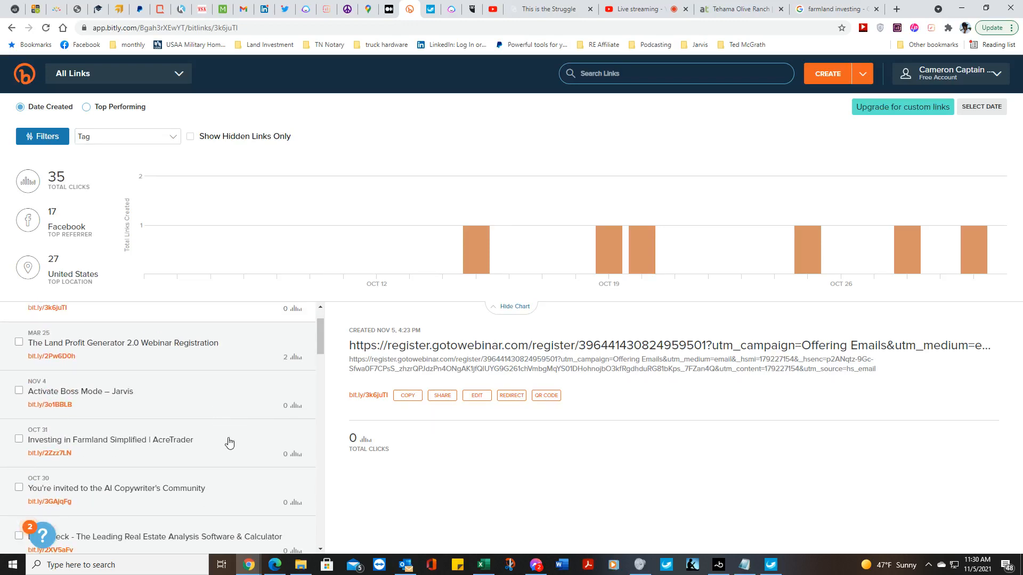
click(232, 445)
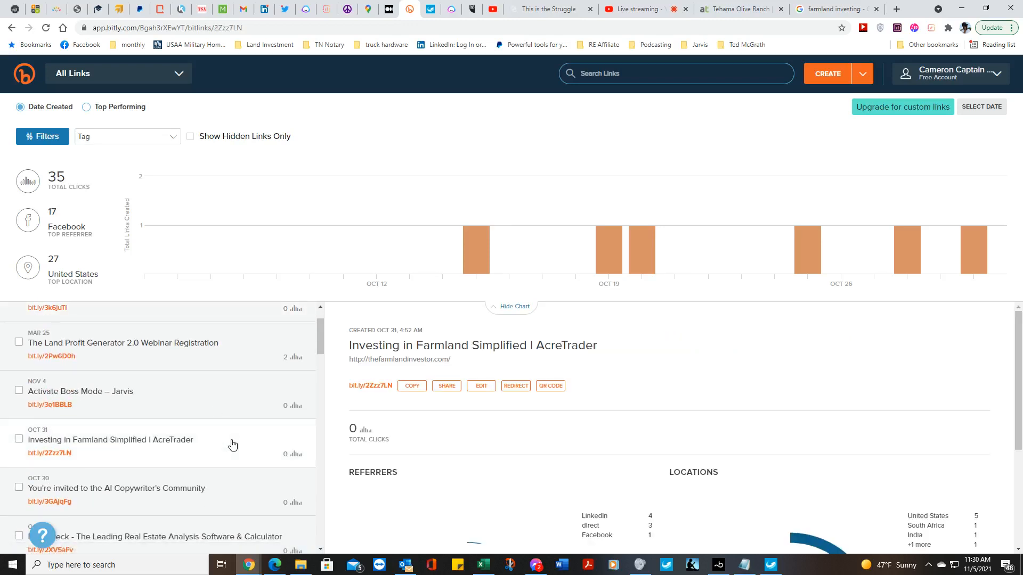
click(413, 391)
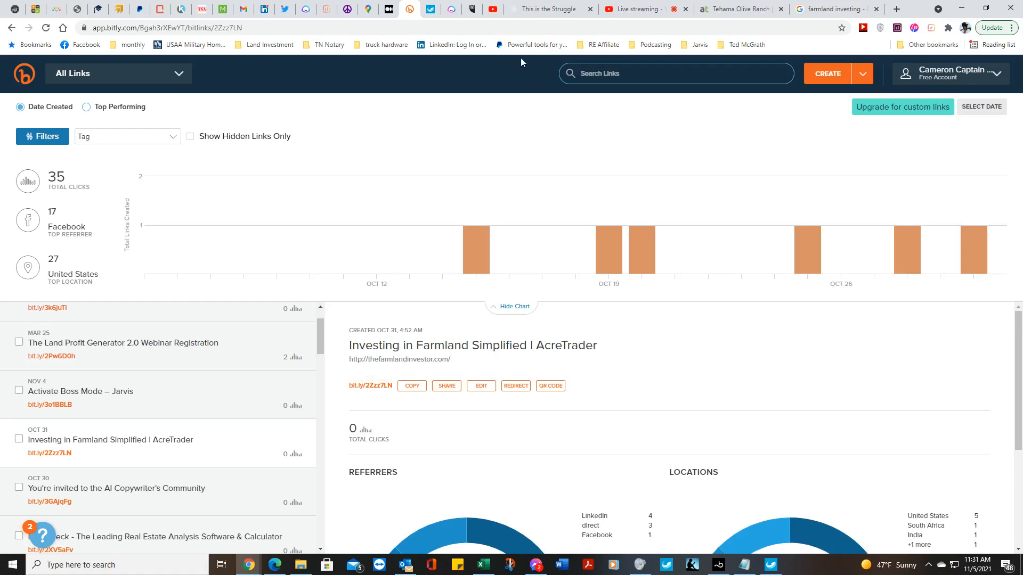
click(264, 14)
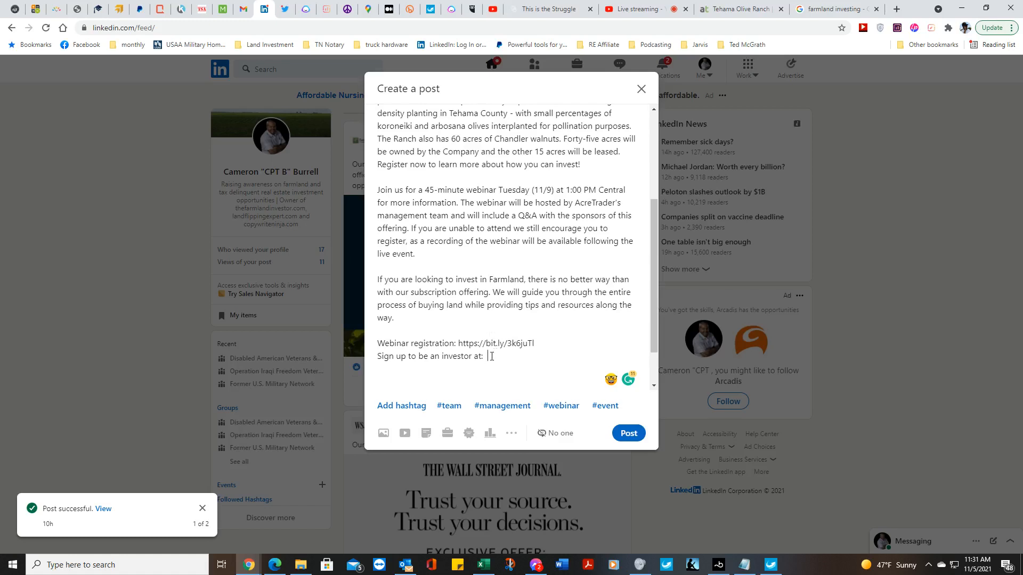
right_click(492, 357)
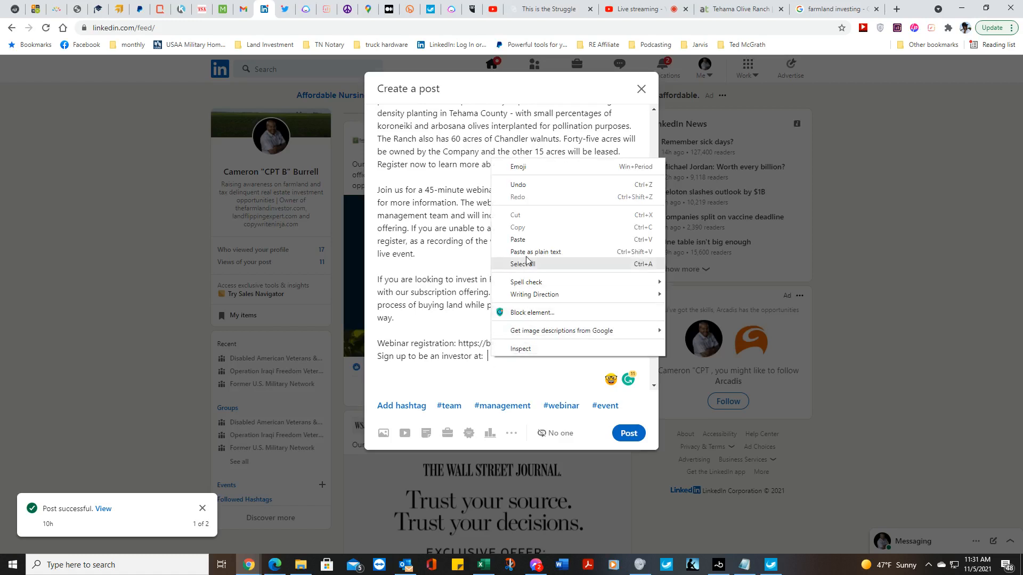
click(525, 240)
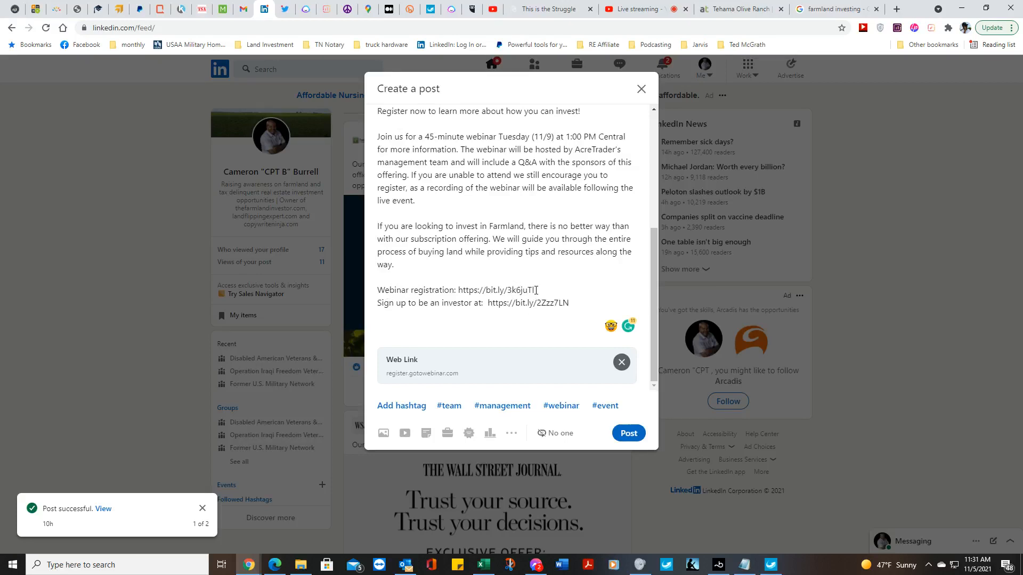
- Delete the bit.ly links from both the "Webinar registration:" and "Sign up to be an investor at:" lines, keeping the labels
drag(534, 290, 458, 291)
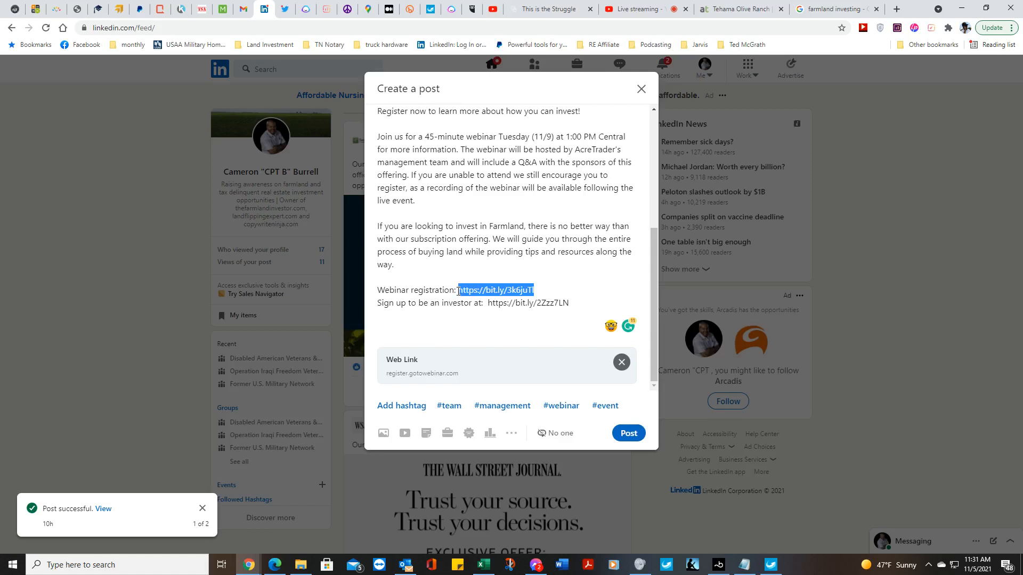
key(BackSpace)
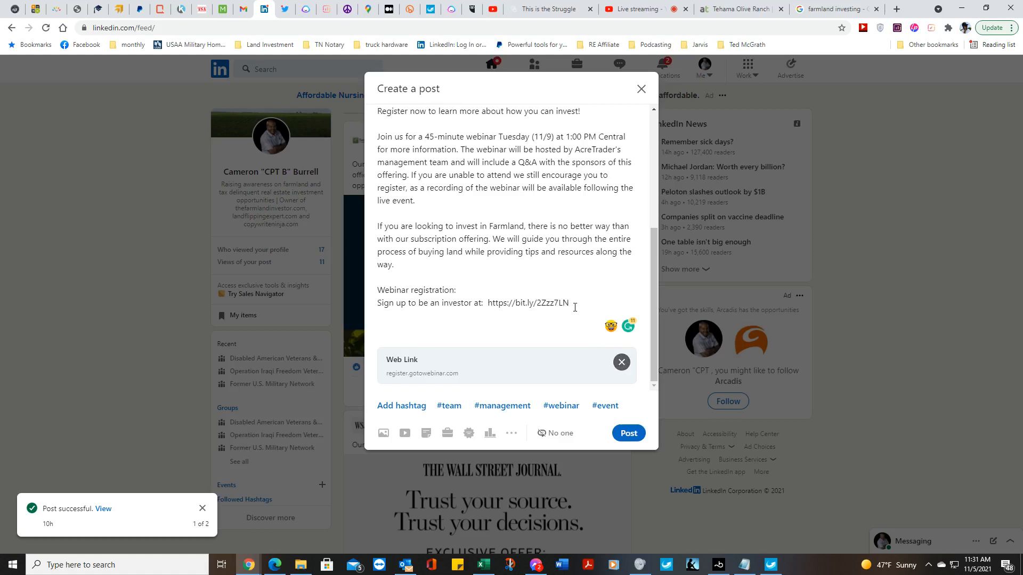
drag(575, 307, 487, 307)
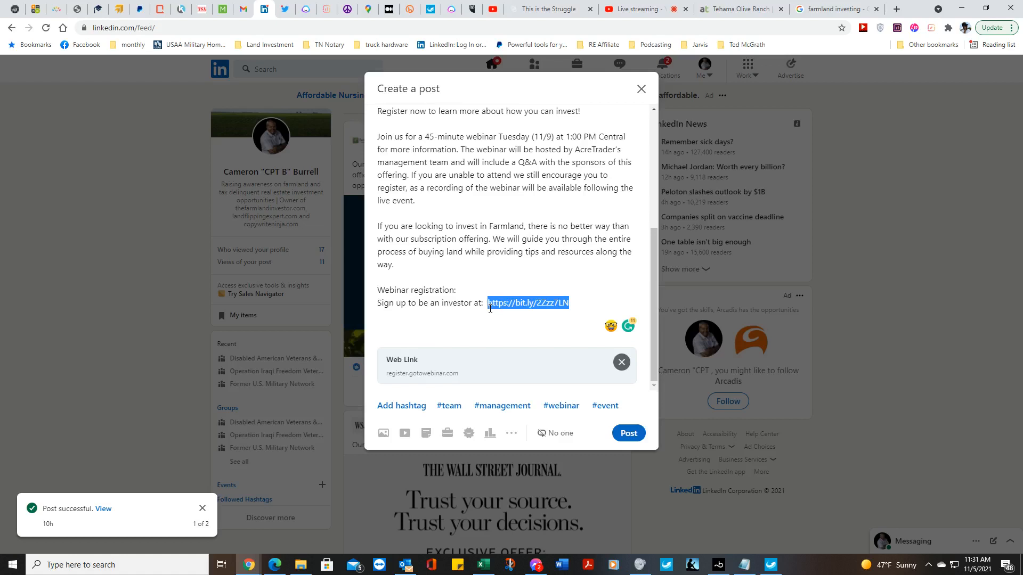
key(BackSpace)
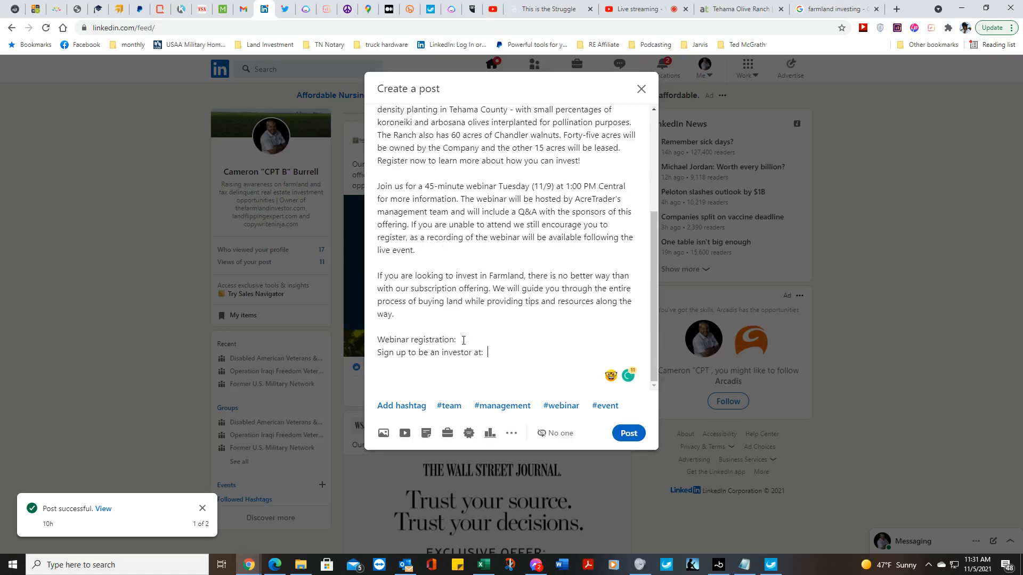
click(463, 340)
text(and)
key(Delete)
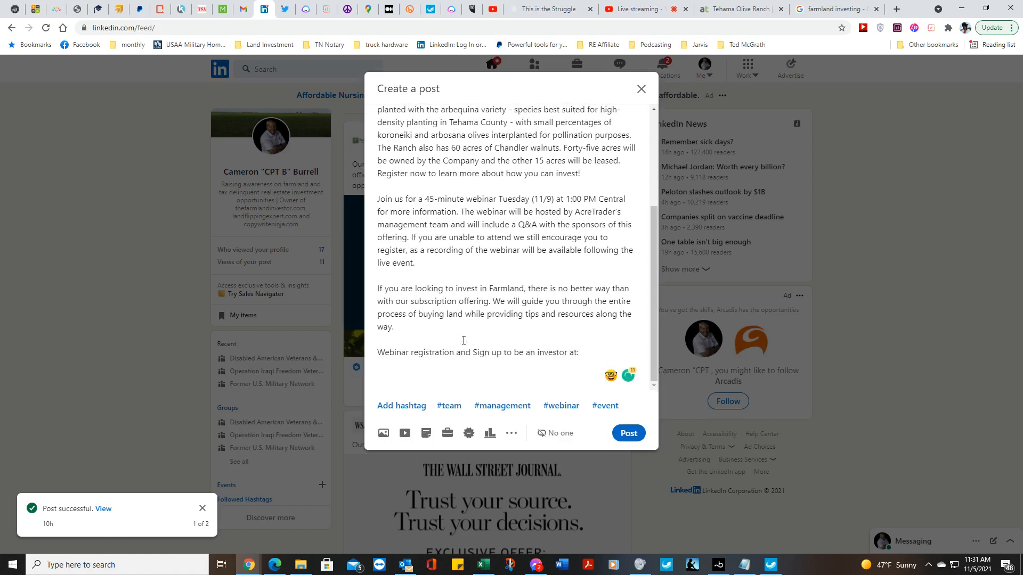
key(Delete)
key(BackSpace)
text(s)
right_click(588, 355)
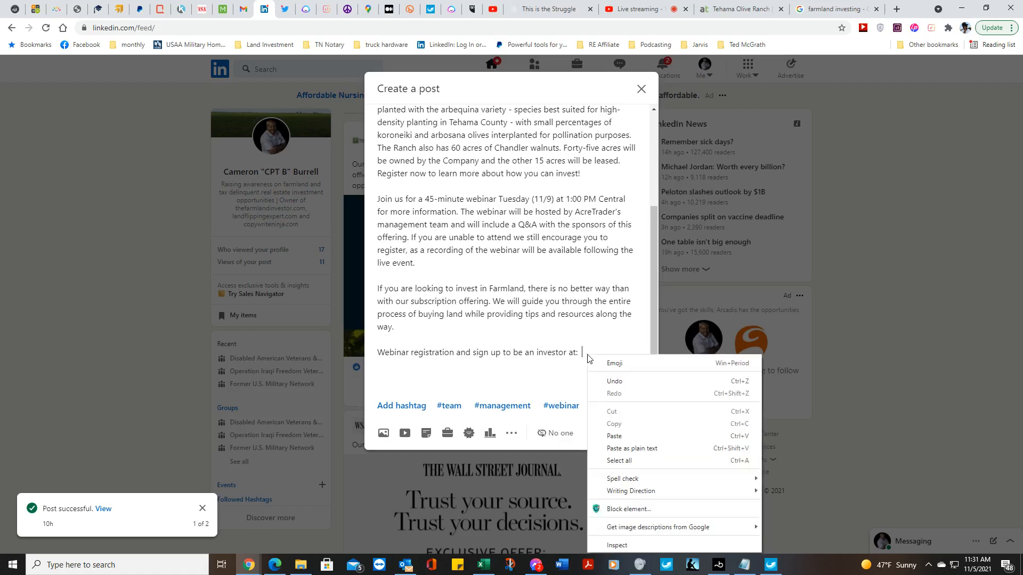
click(627, 440)
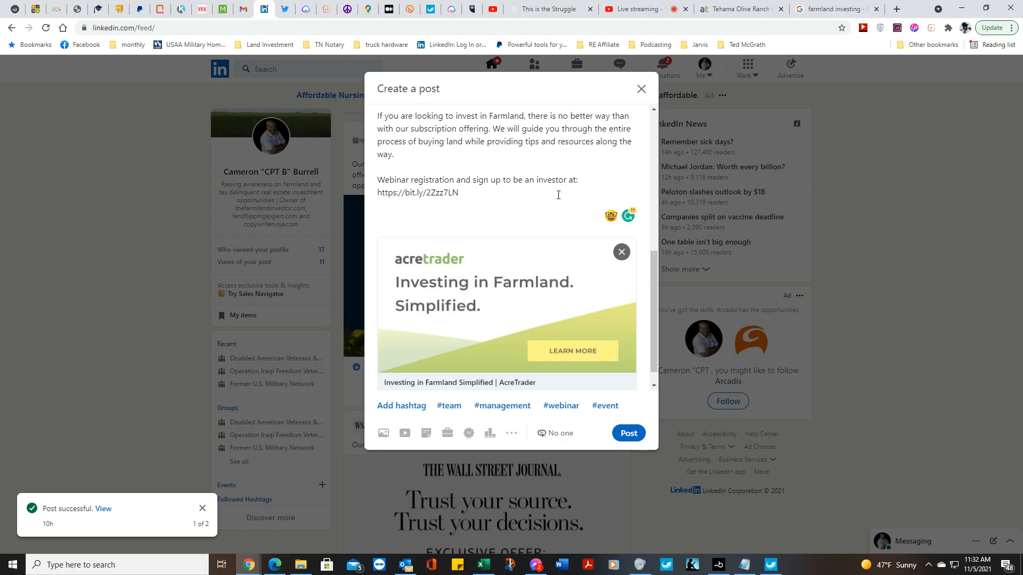
- Copy the bit.ly link from the draft, open it in a new browser tab to check its destination, and close that tab
drag(464, 195, 381, 195)
right_click(382, 196)
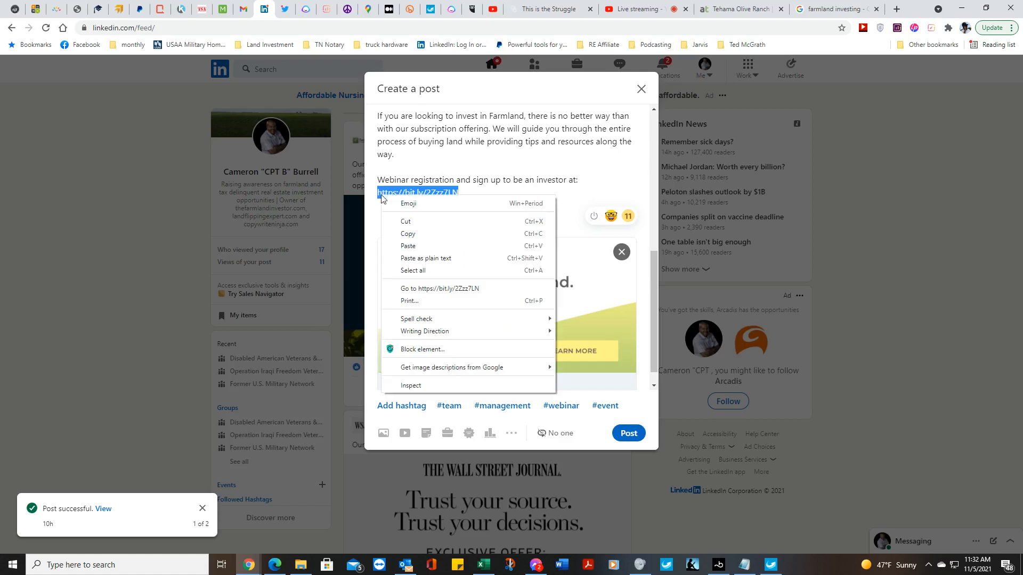
click(423, 235)
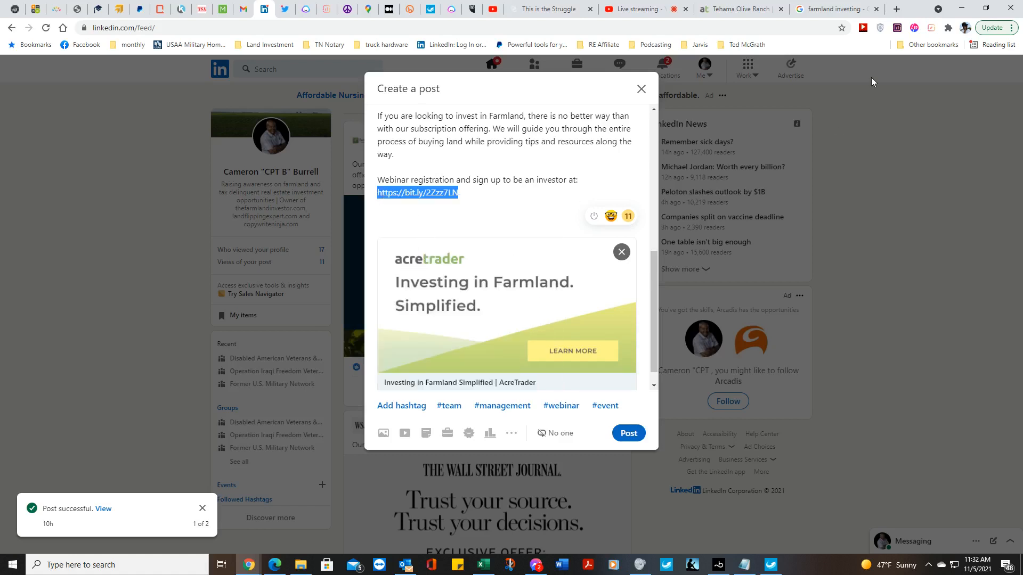
click(896, 9)
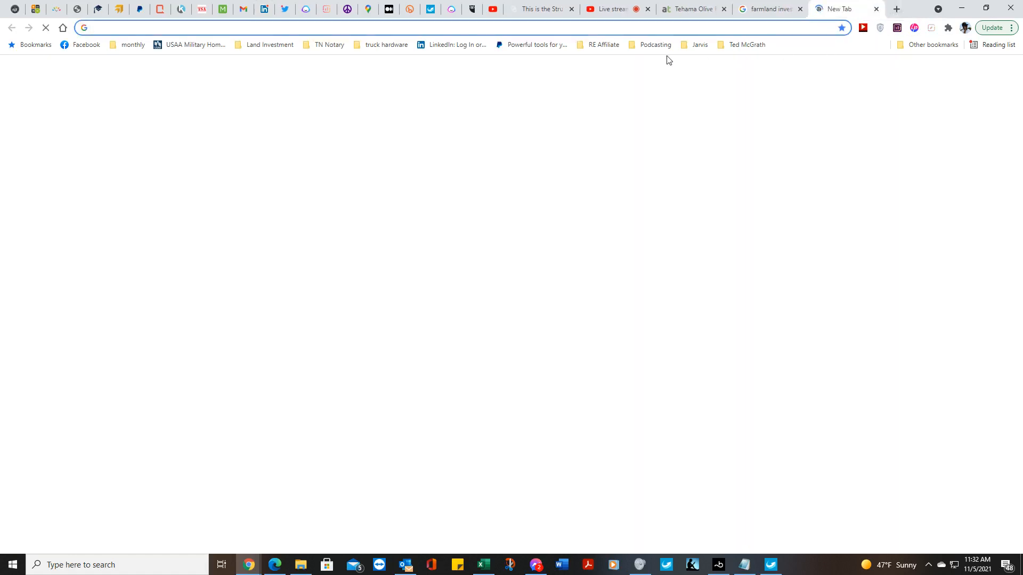
right_click(652, 31)
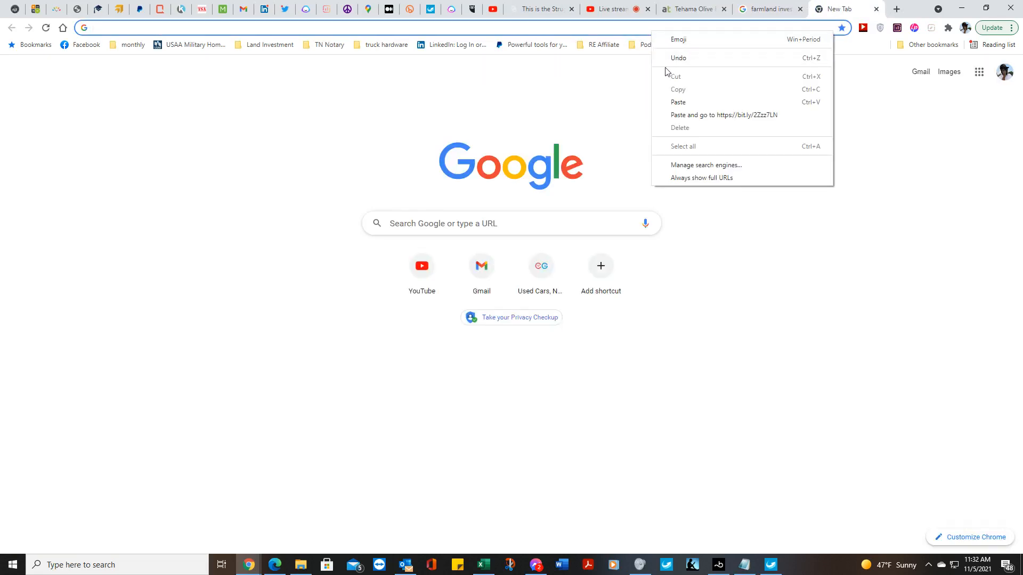
click(733, 114)
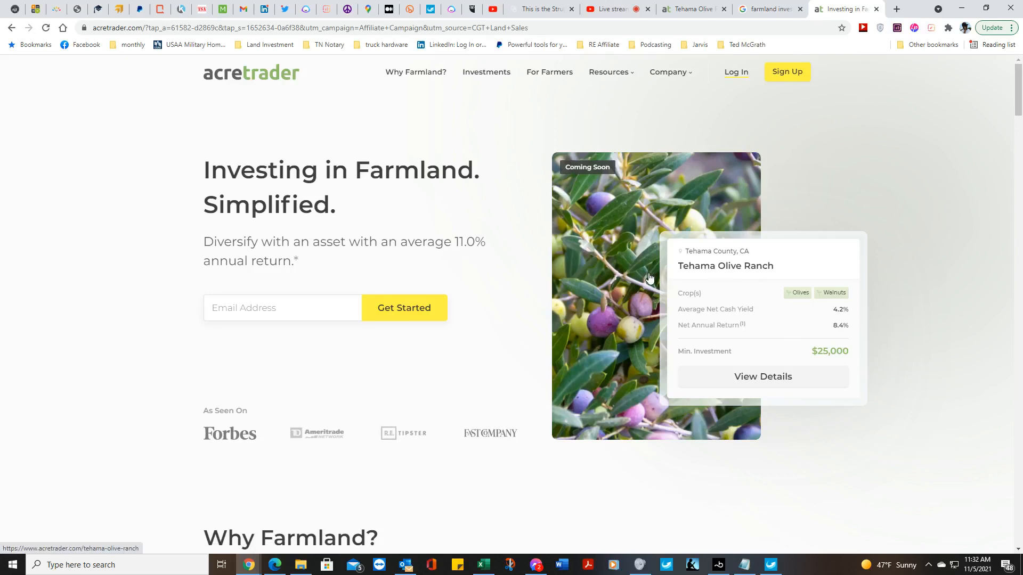
click(876, 9)
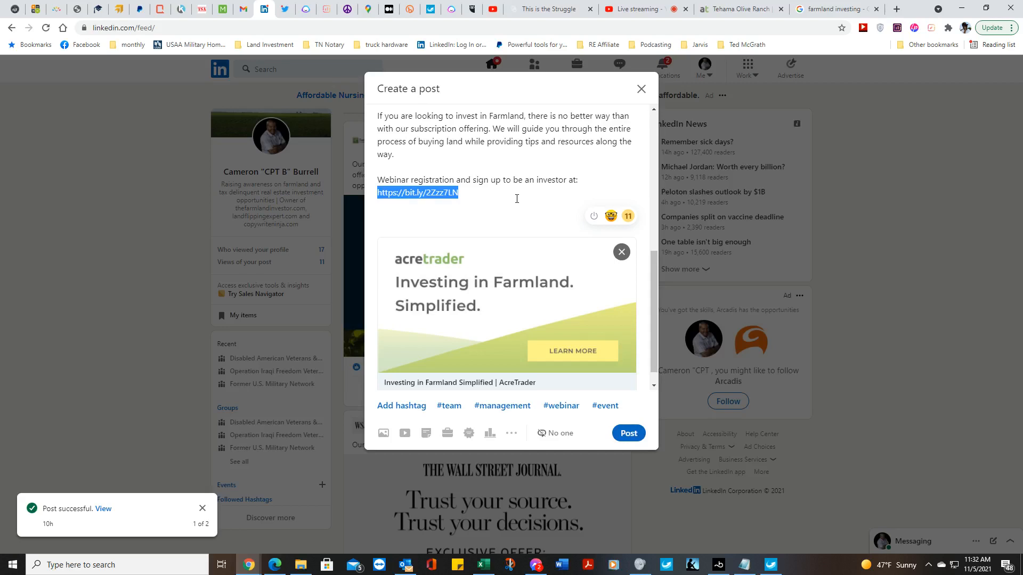
key(BackSpace)
key(BackSpace)
text(www)
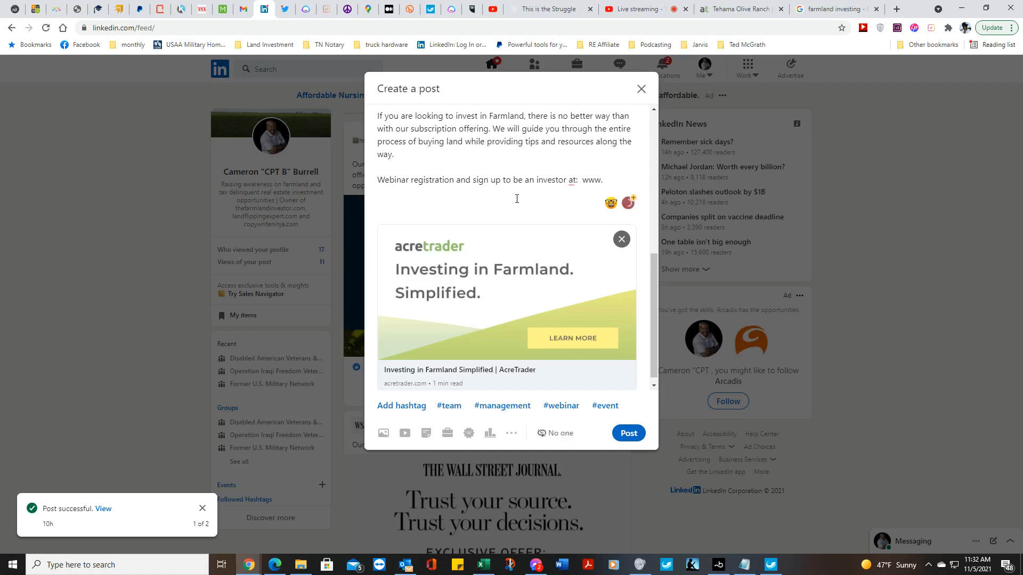
text(.thefarmland)
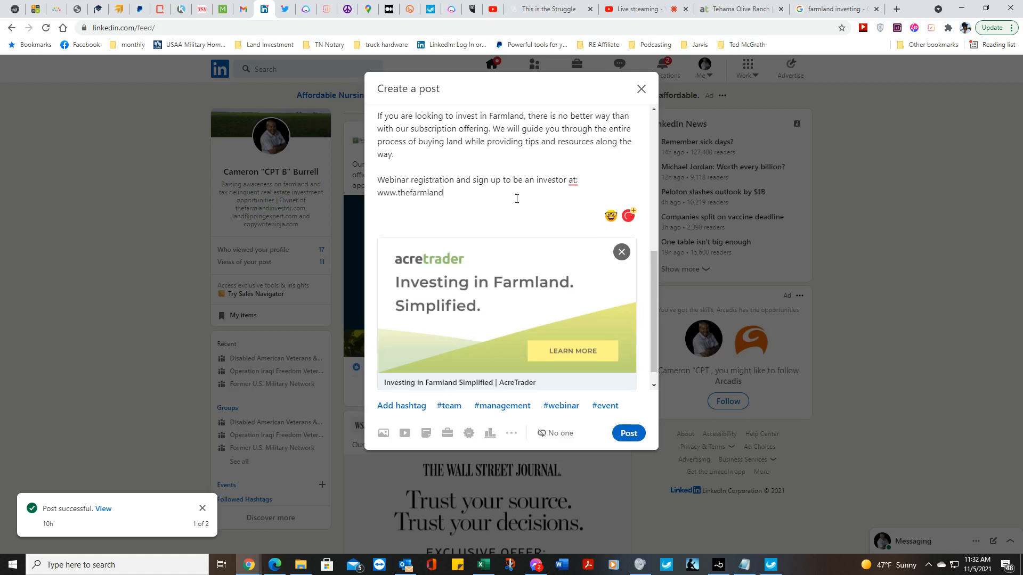
text(investor.com)
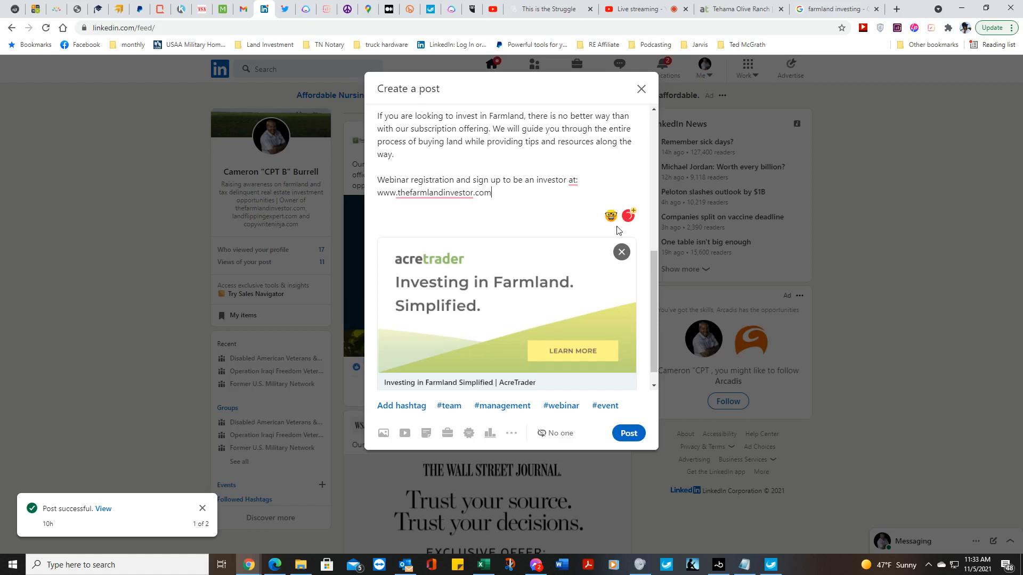
drag(491, 193, 377, 198)
click(378, 199)
drag(491, 193, 419, 191)
drag(490, 193, 469, 195)
drag(383, 193, 495, 196)
right_click(471, 195)
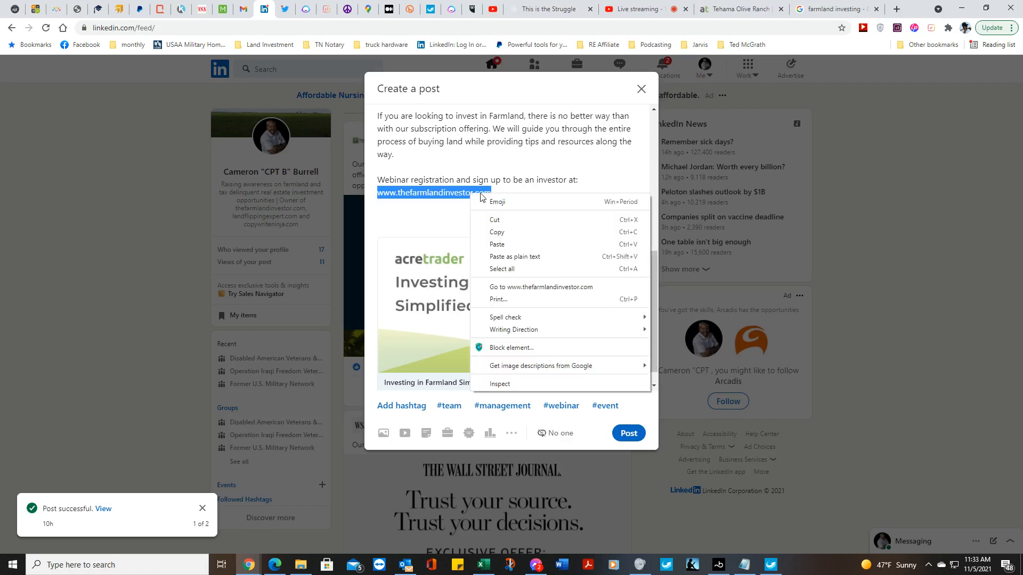
click(506, 235)
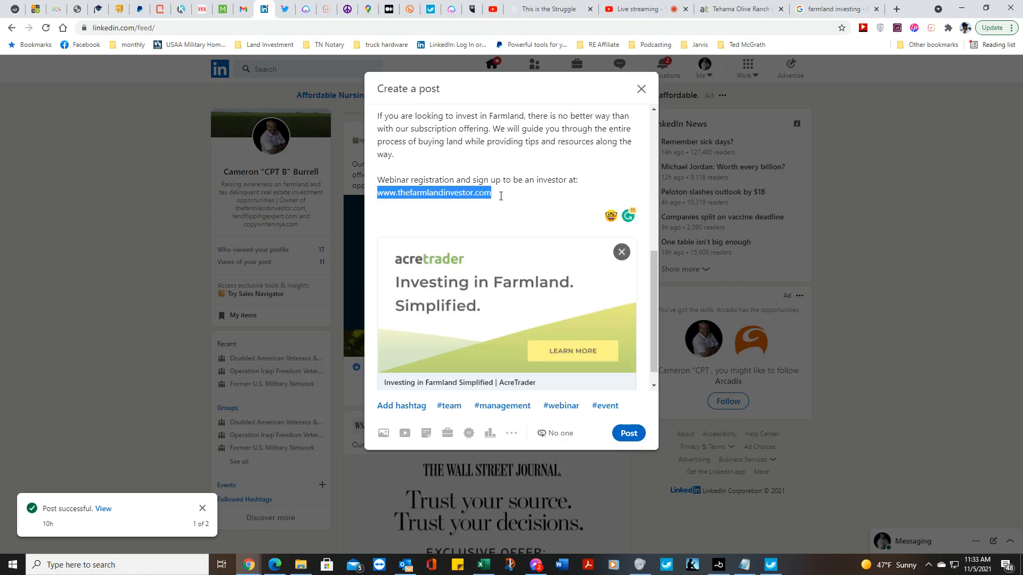
key(BackSpace)
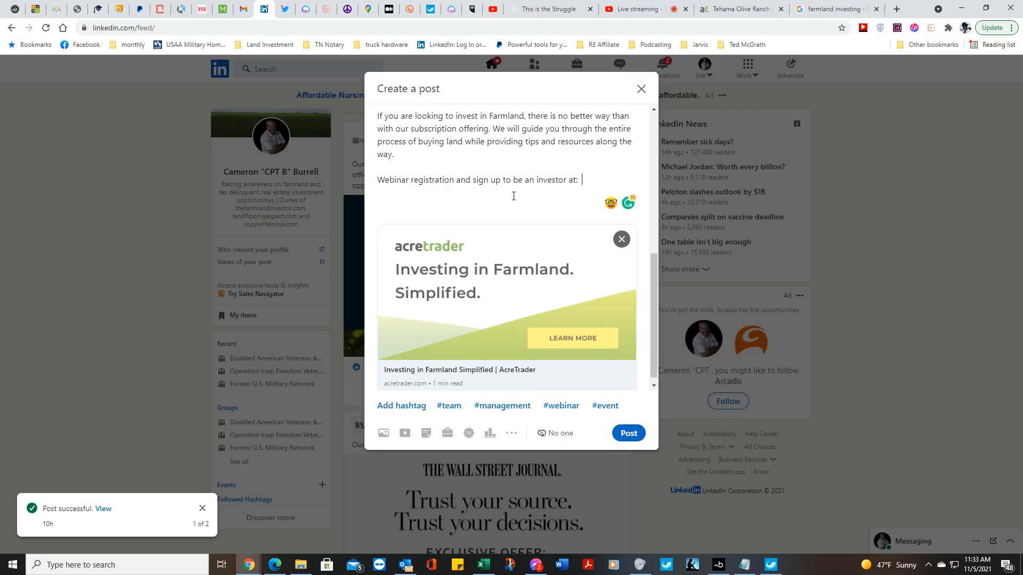
click(620, 239)
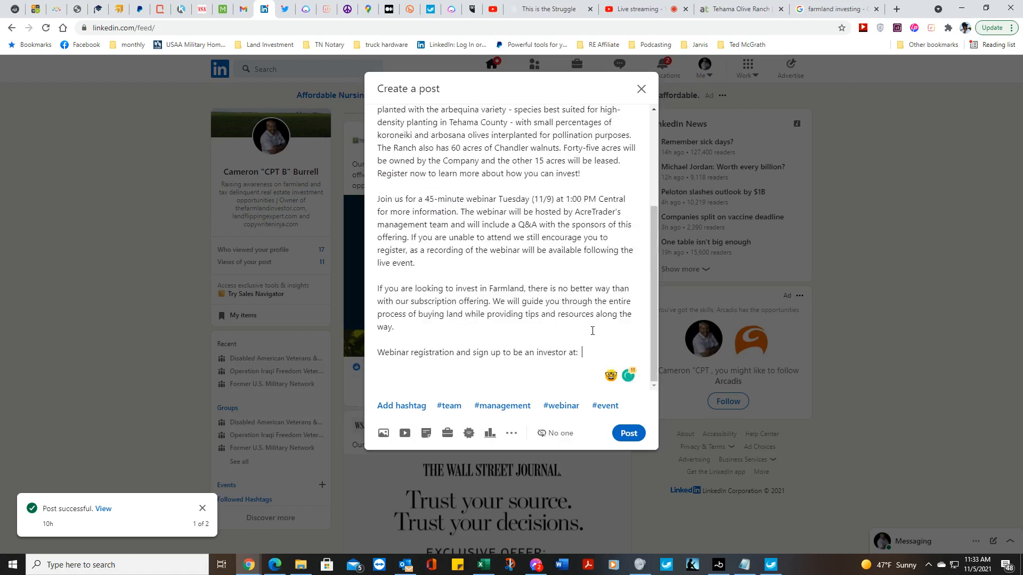
right_click(592, 352)
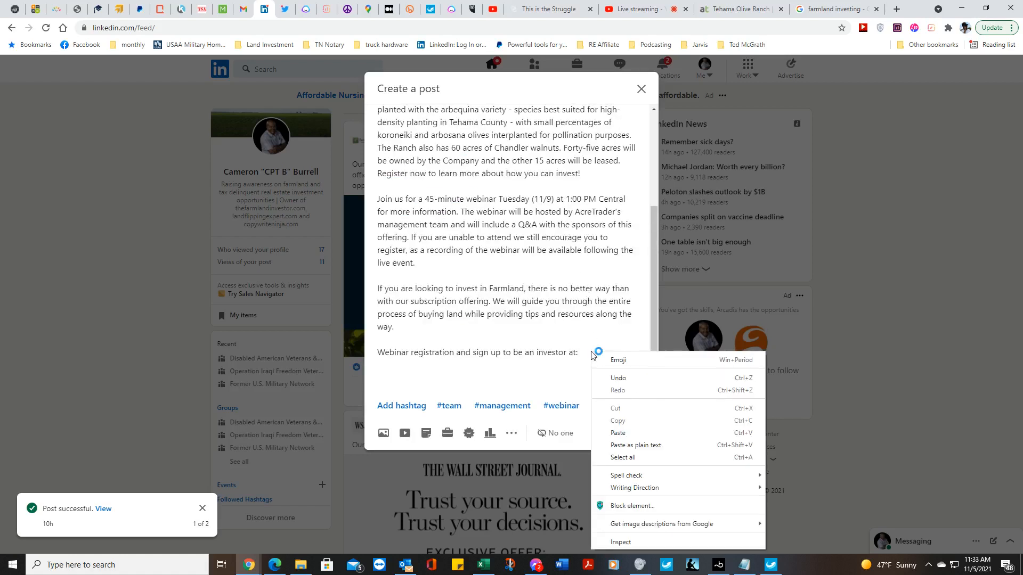
click(632, 438)
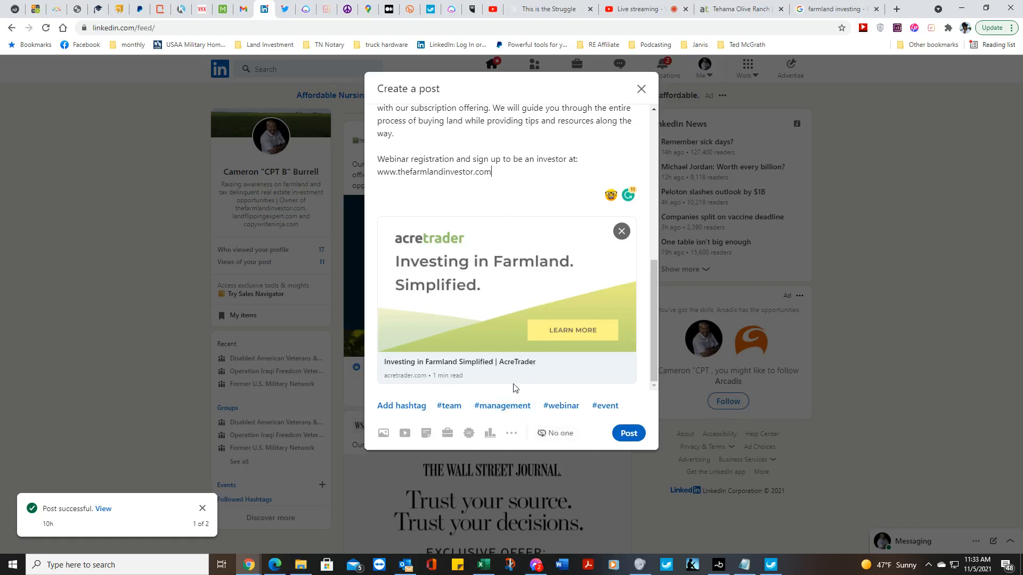
- Proofread the draft from the beginning and add the suggested hashtags #team and #webinar on a new line below the web address
scroll(492, 339, up, 12)
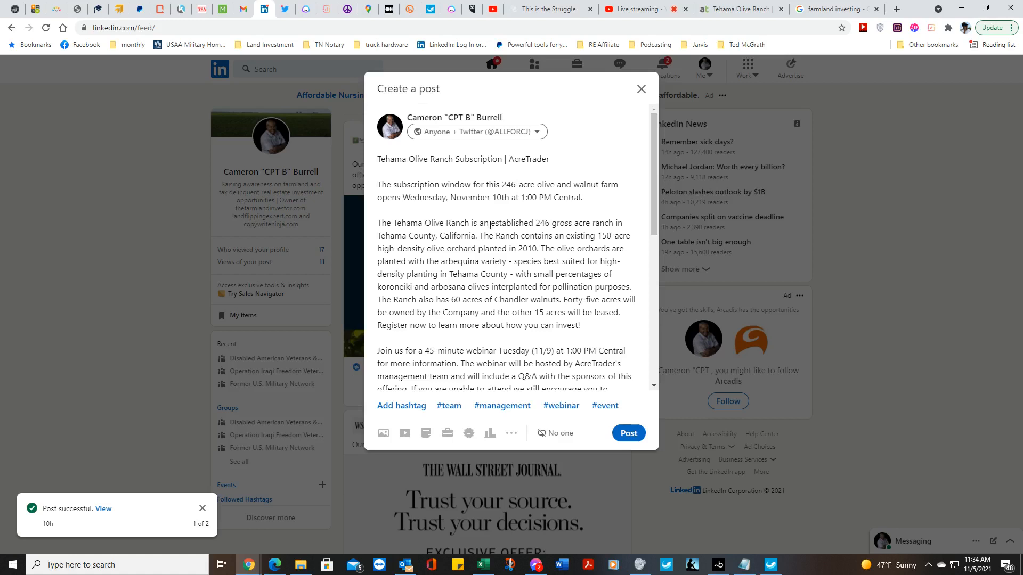
scroll(490, 225, down, 1)
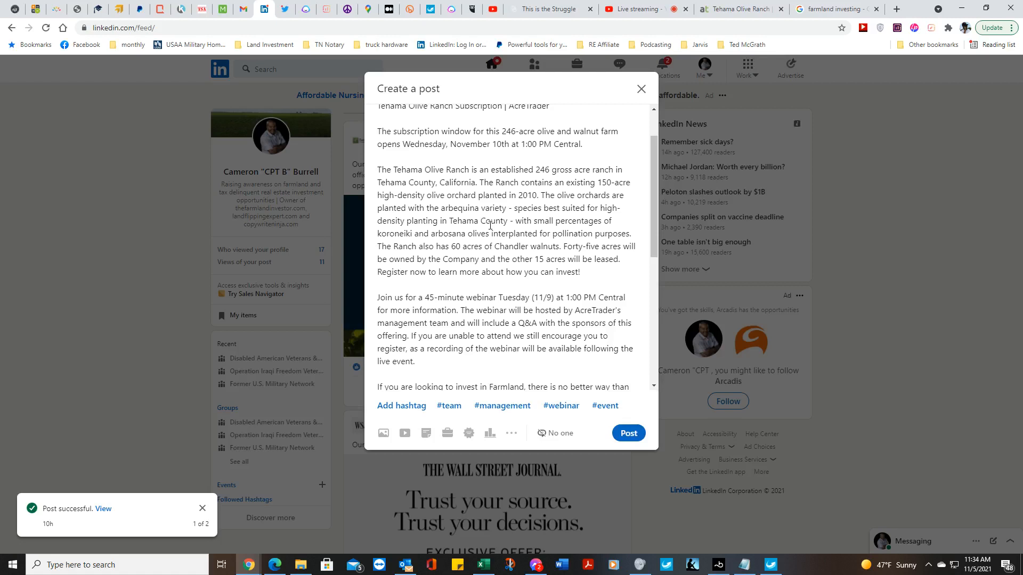
scroll(490, 225, down, 2)
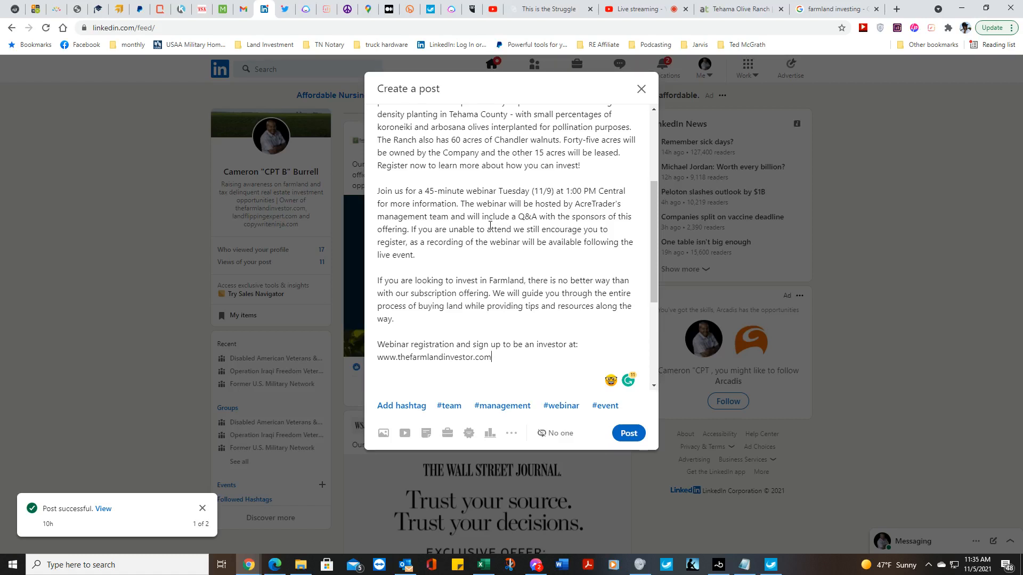
scroll(490, 225, down, 2)
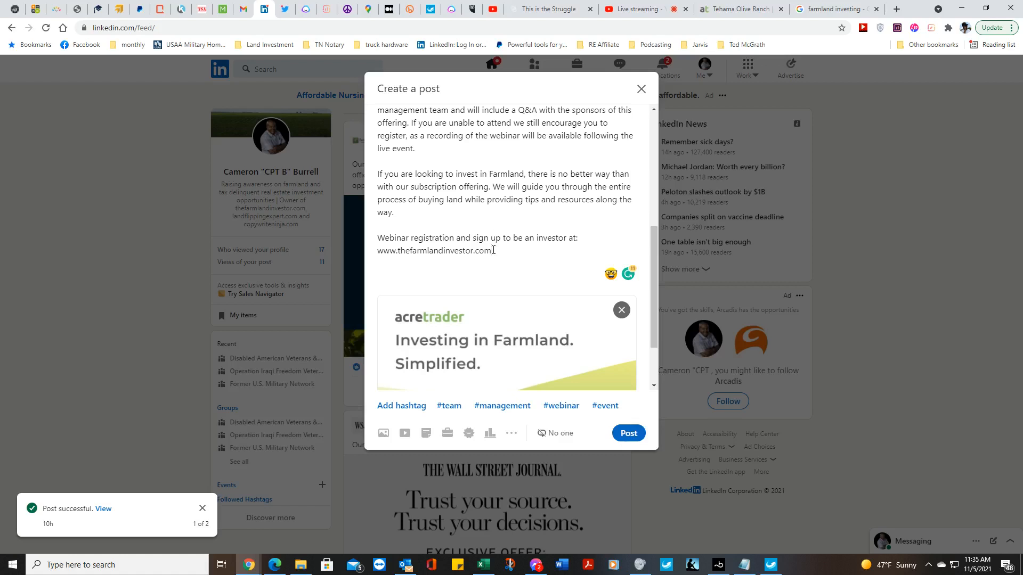
key(Return)
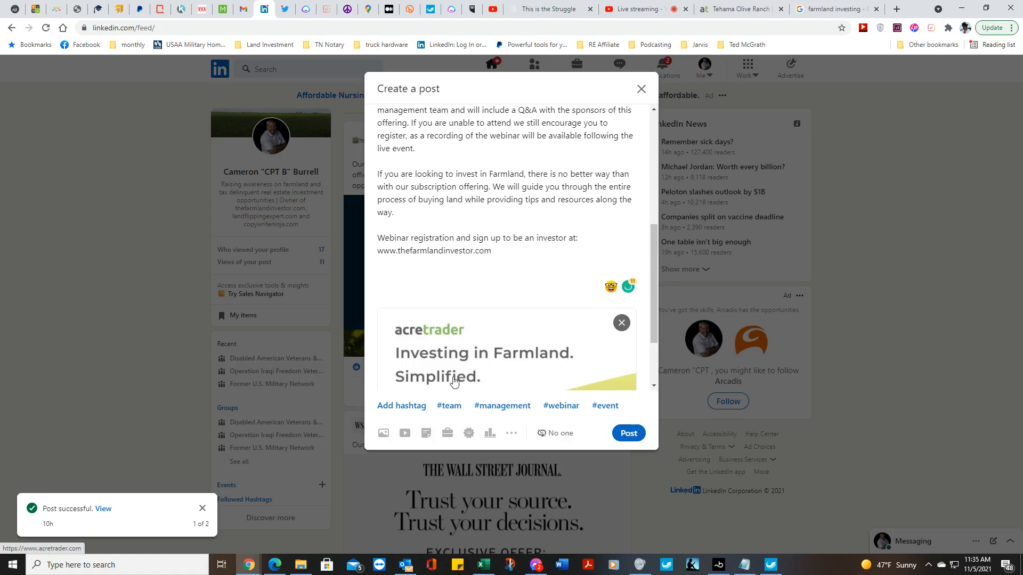
click(448, 408)
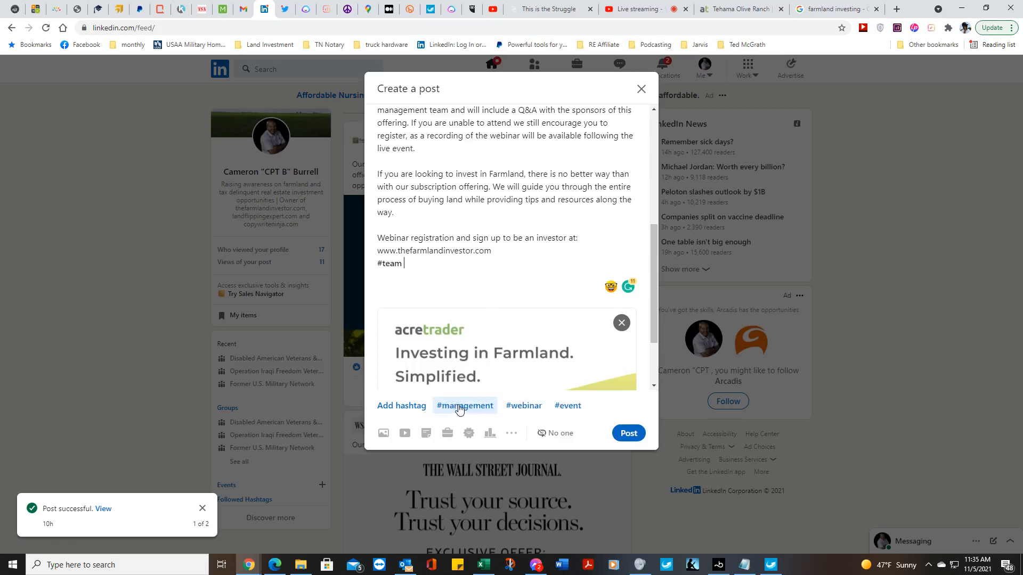
click(523, 407)
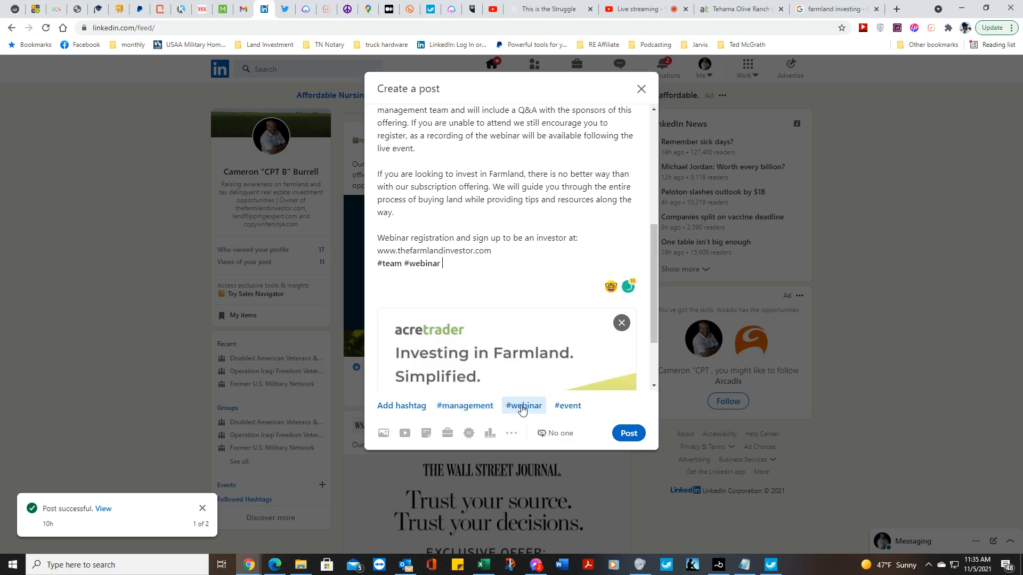
- Add the hashtag #investingrealestate after #webinar, choosing it from the suggestions for "investing"
click(403, 406)
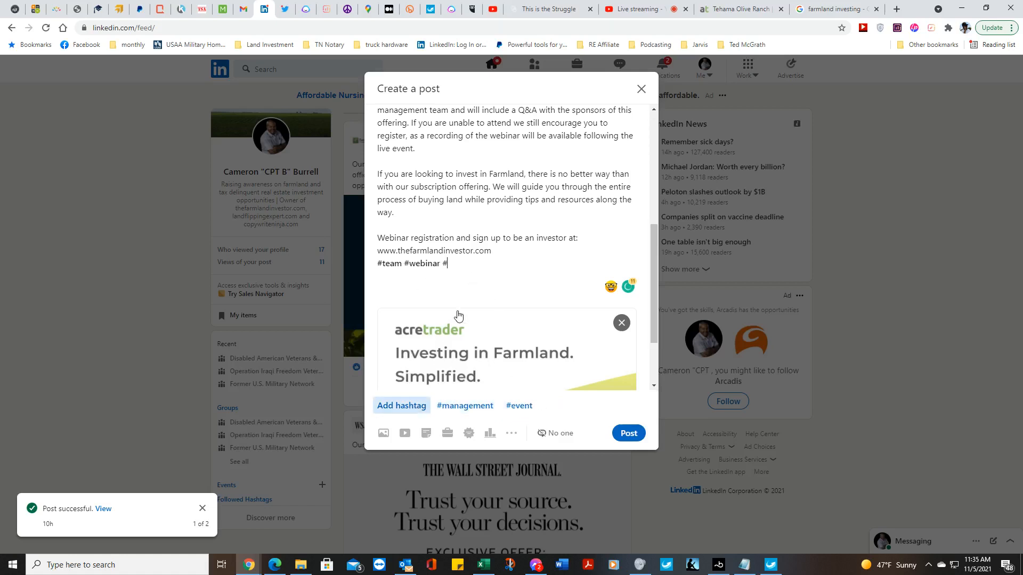
text(i)
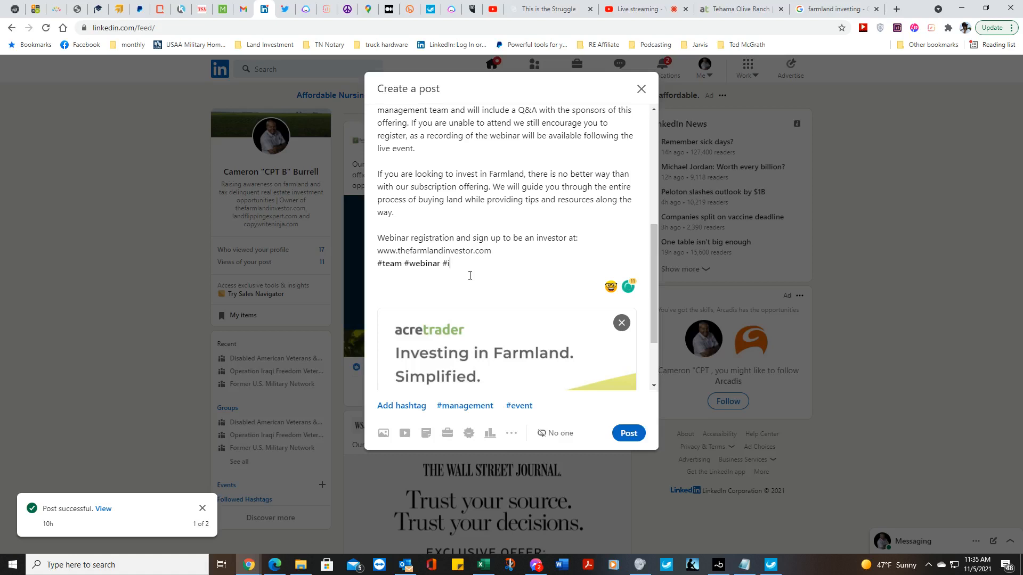
text(nves)
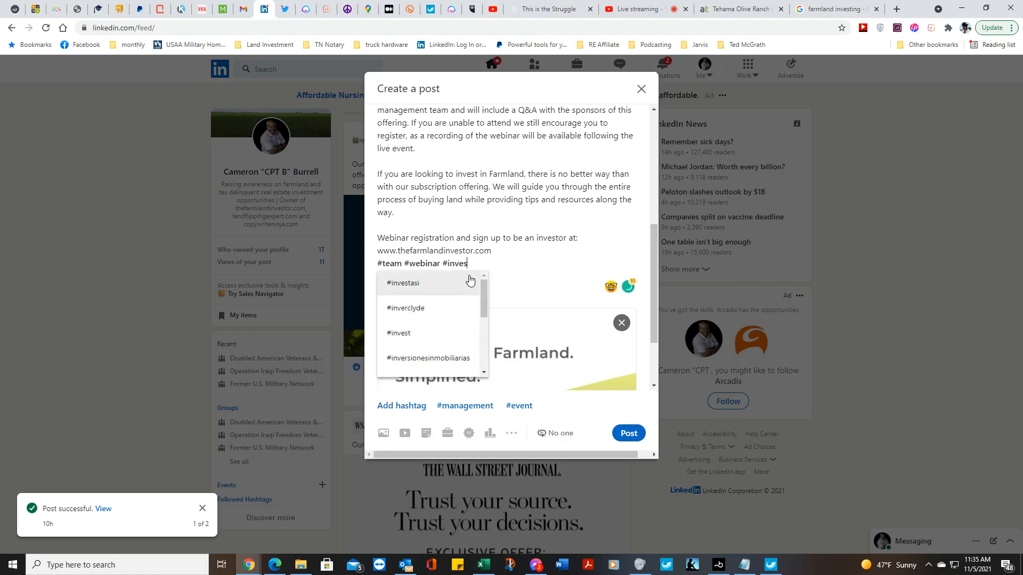
text(ting)
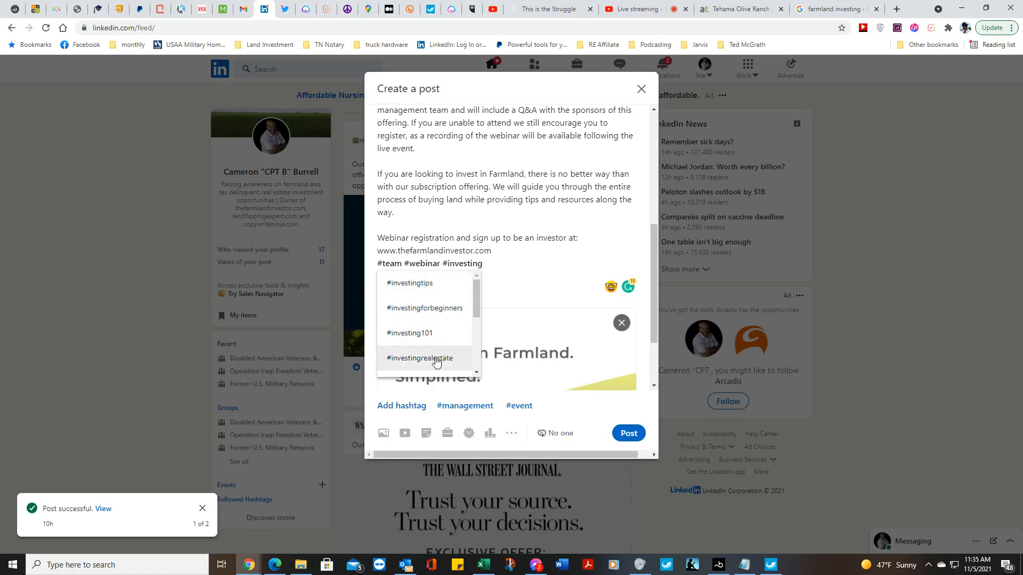
click(436, 361)
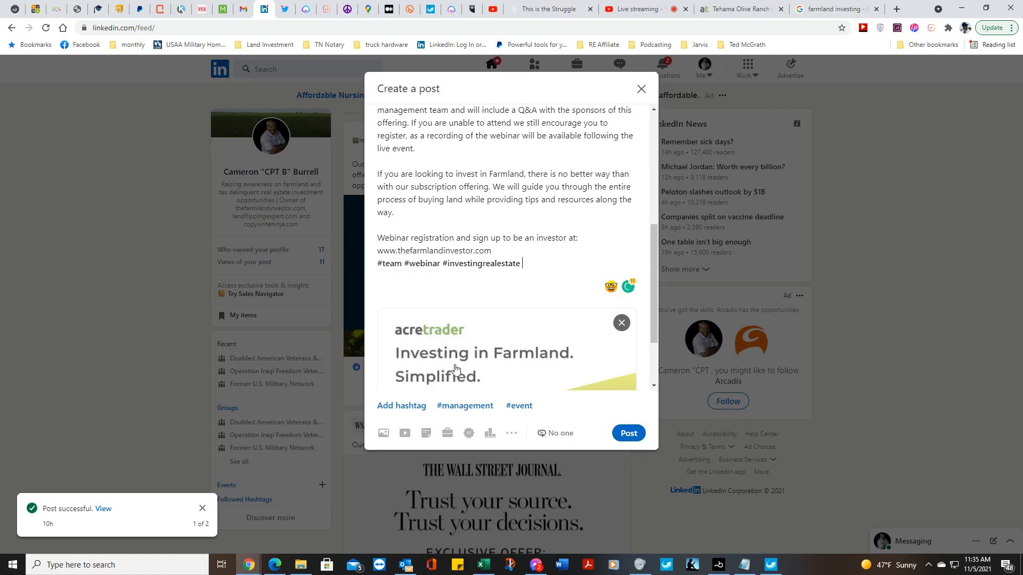
- Add the hashtag #farmlandinvesting after #investingrealestate
click(397, 409)
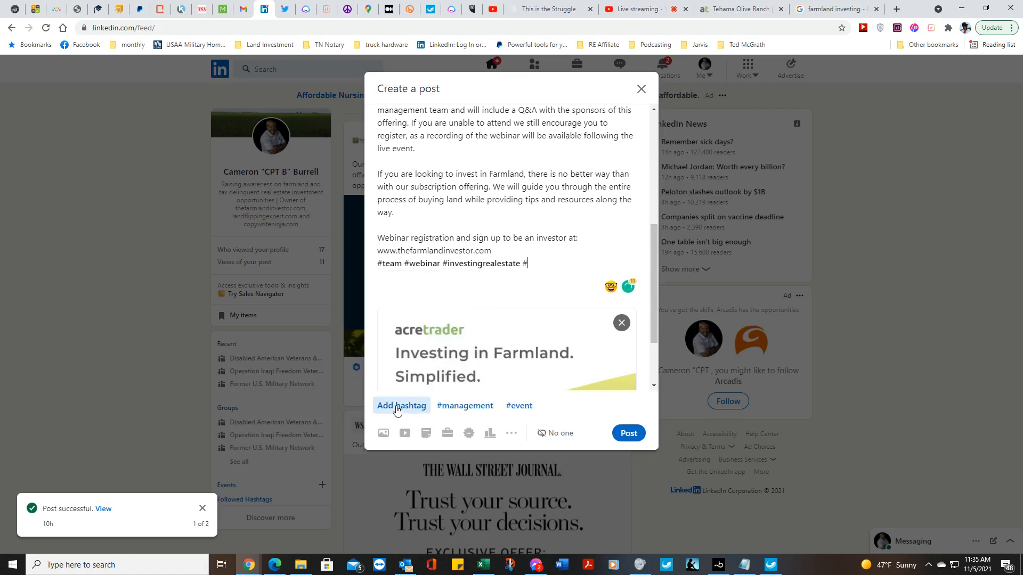
text(farm)
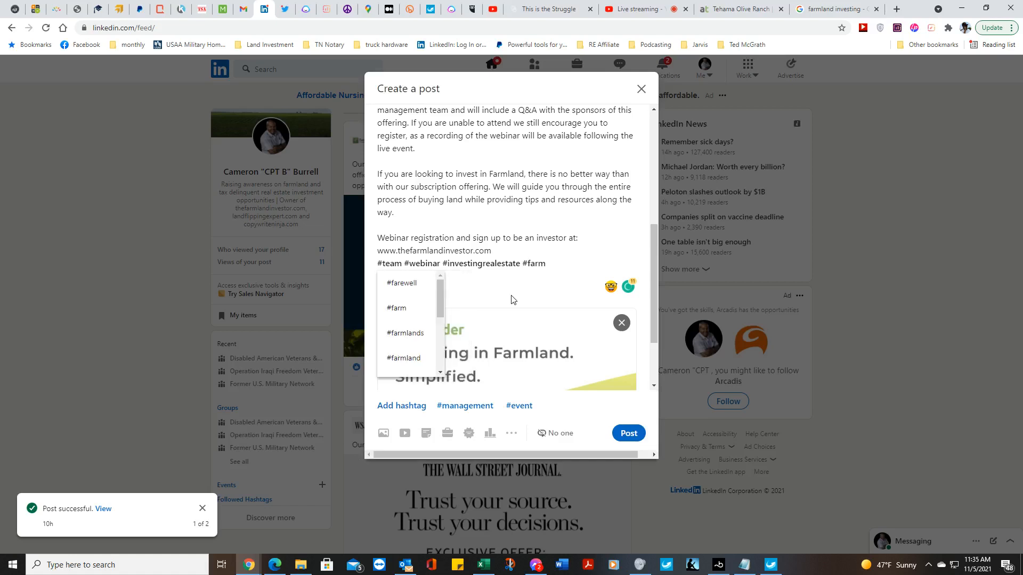
text(landinves)
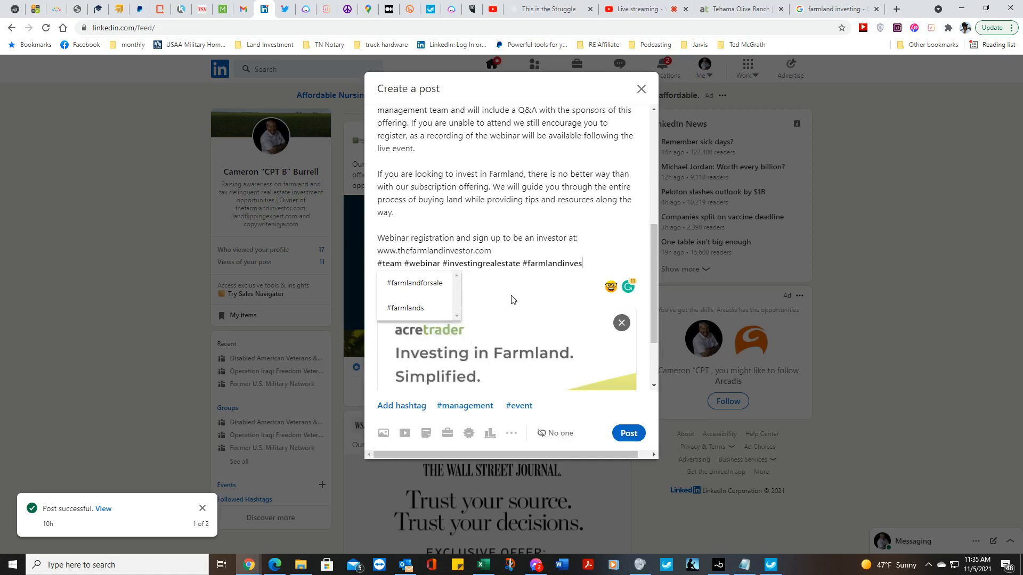
text(ting)
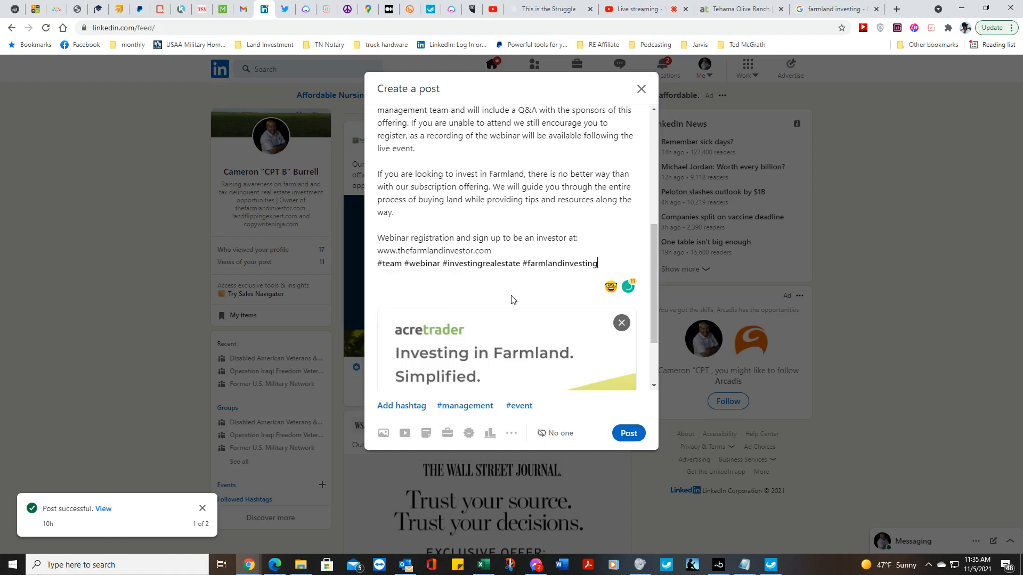
- Add the hashtag #farmlands after #farmlandinvesting, choosing it from the suggestions for "farmland"
click(420, 407)
text(farmla)
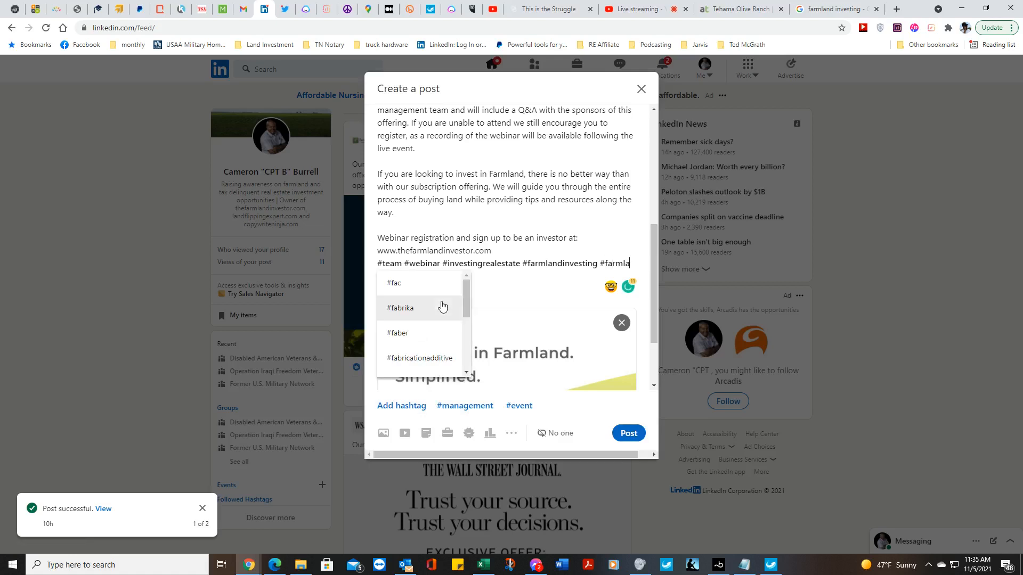
text(nd)
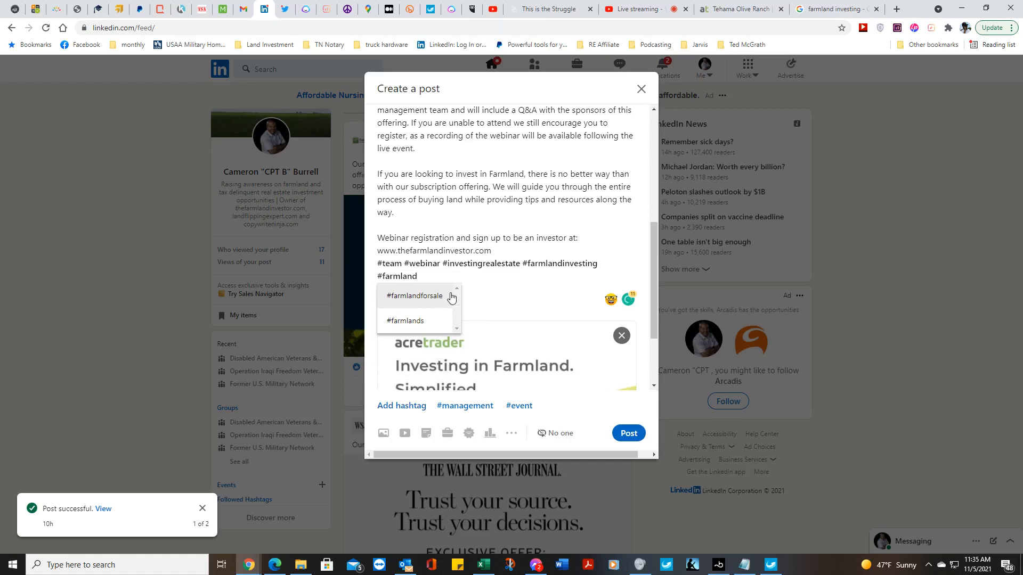
click(418, 322)
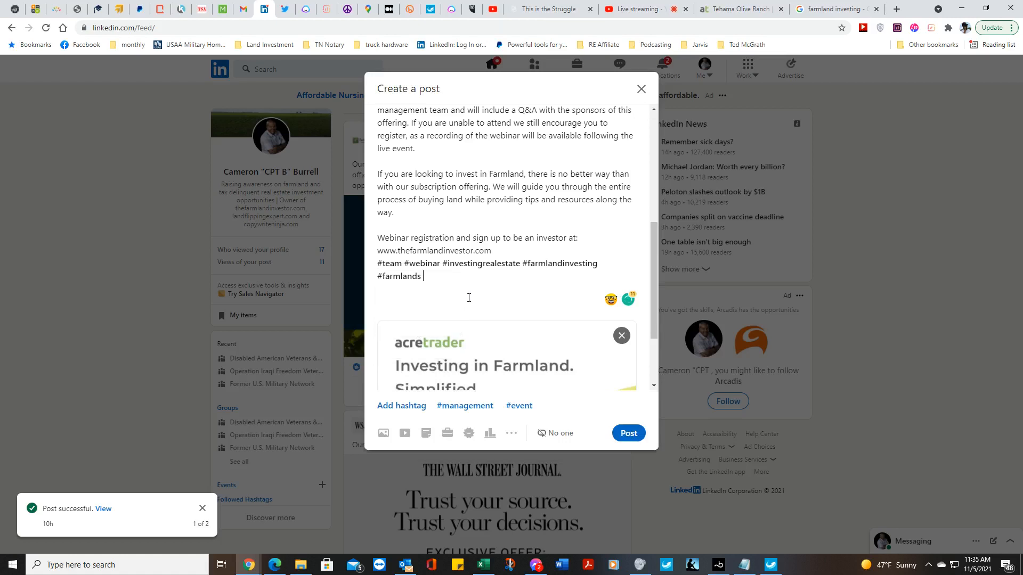
- Add the hashtag #accreditedinvestors after #farmlands, choosing it from the suggestions for "accredited"
click(417, 407)
text(accredite)
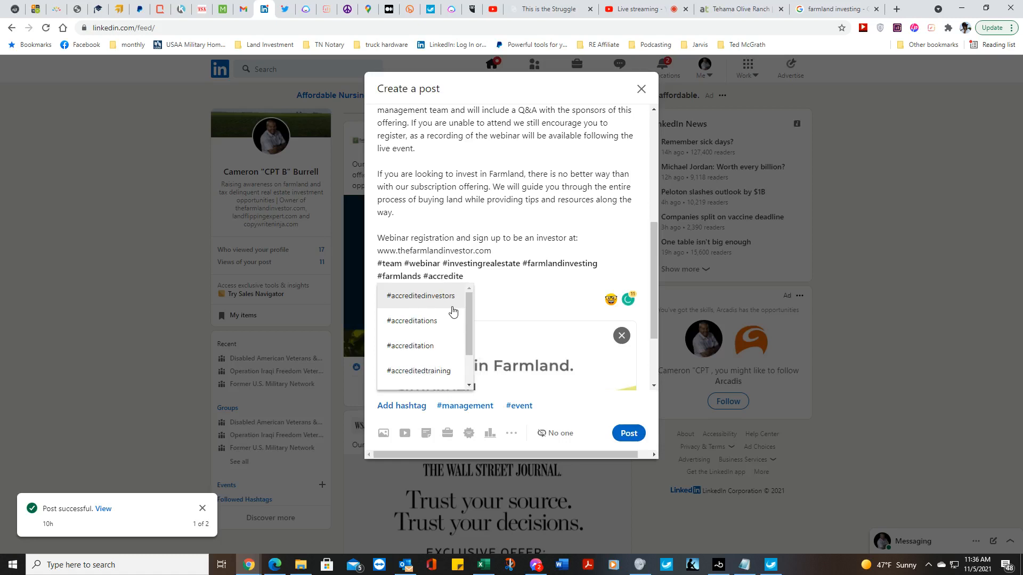
text(d)
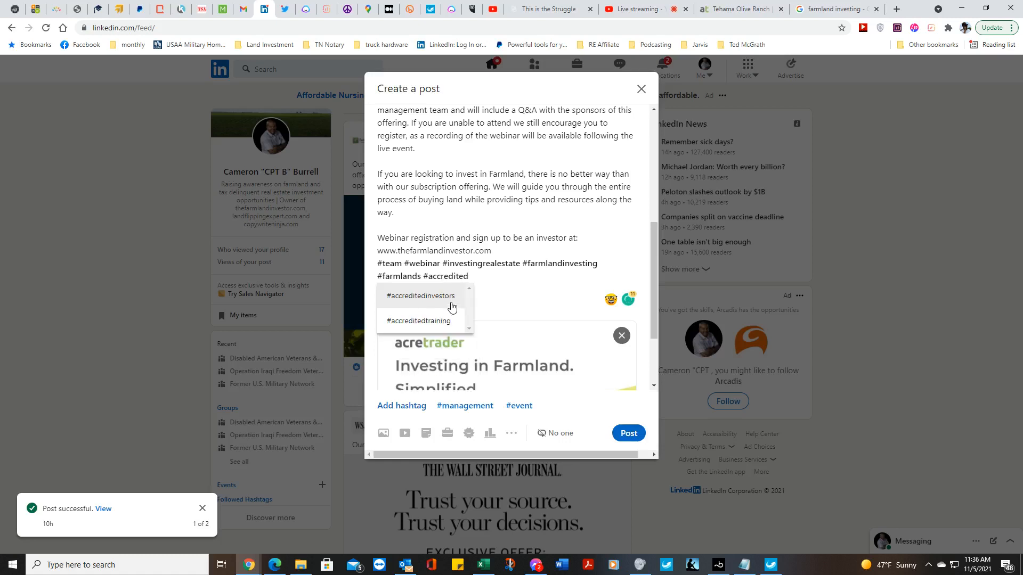
click(452, 305)
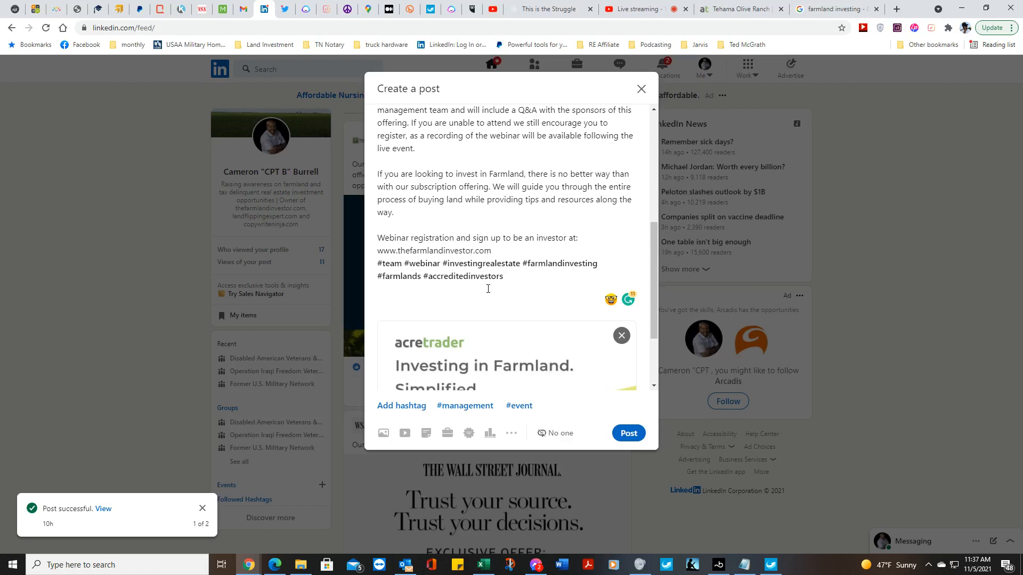
- Review the whole draft once more, including the AcreTrader preview, and publish the post
scroll(488, 289, down, 2)
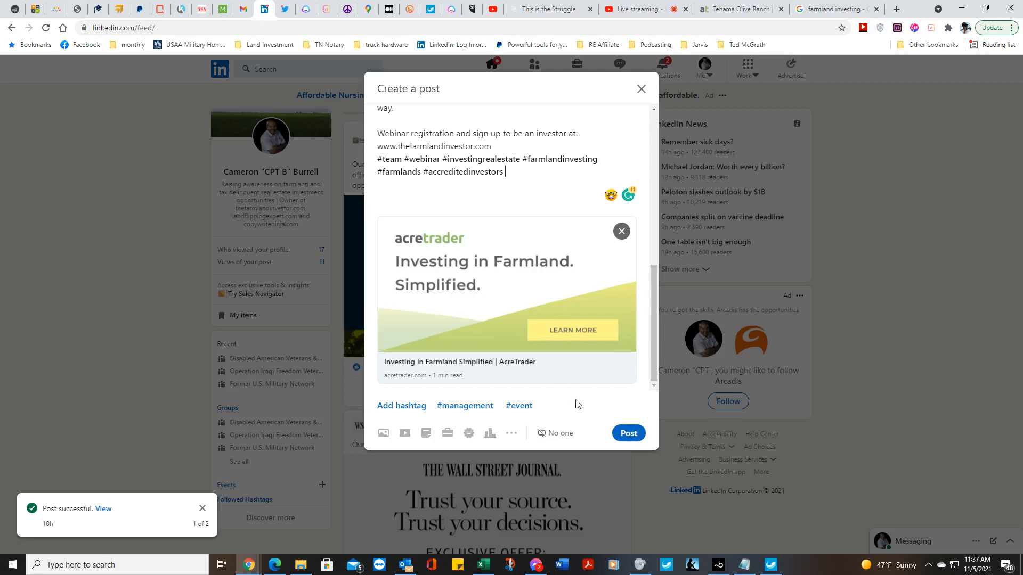
scroll(536, 295, up, 10)
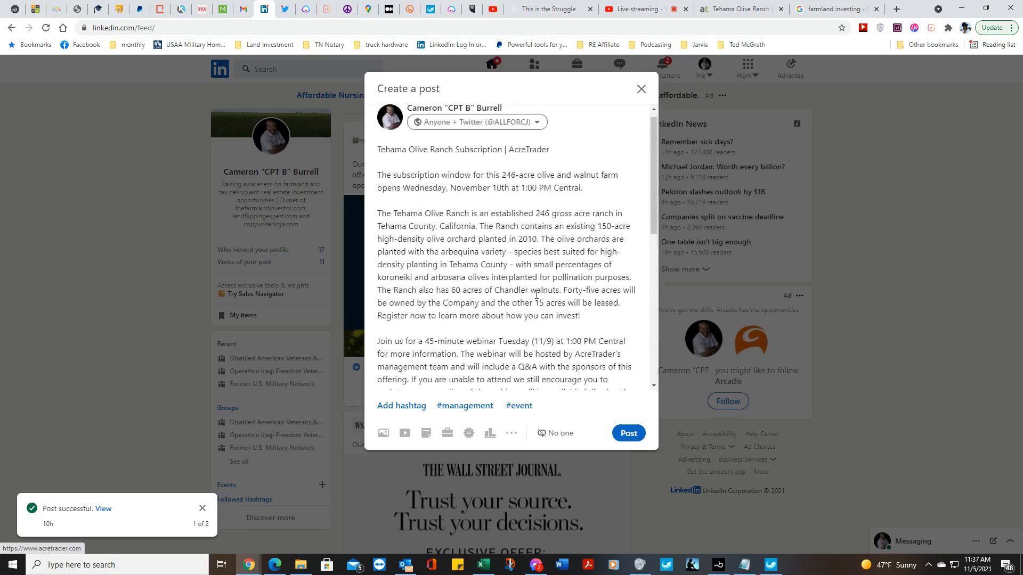
scroll(536, 295, down, 10)
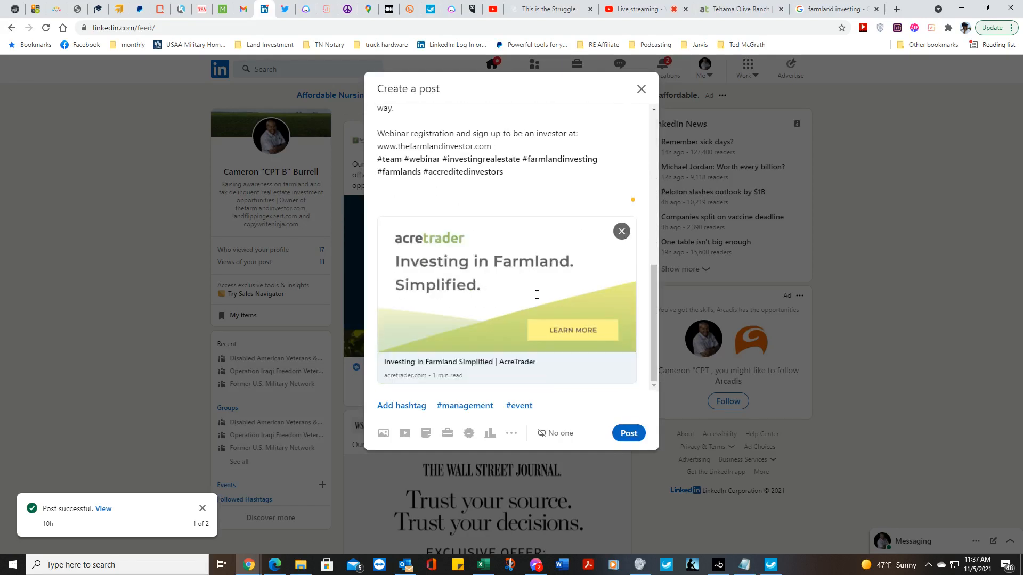
click(629, 433)
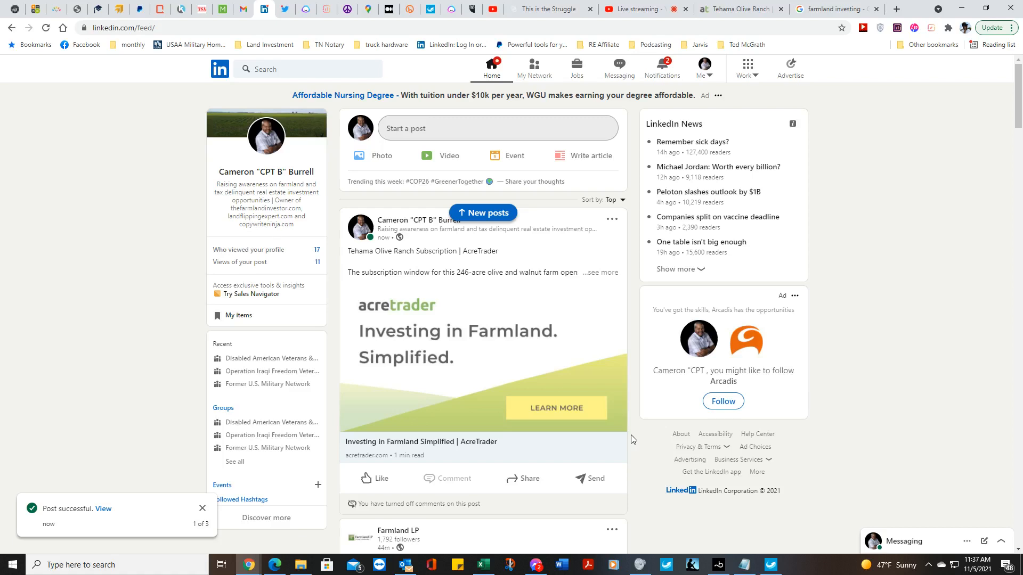
- Copy the link to the new Tehama Olive Ranch post and submit it for boosting in the lempod extension's own-posts list
click(612, 220)
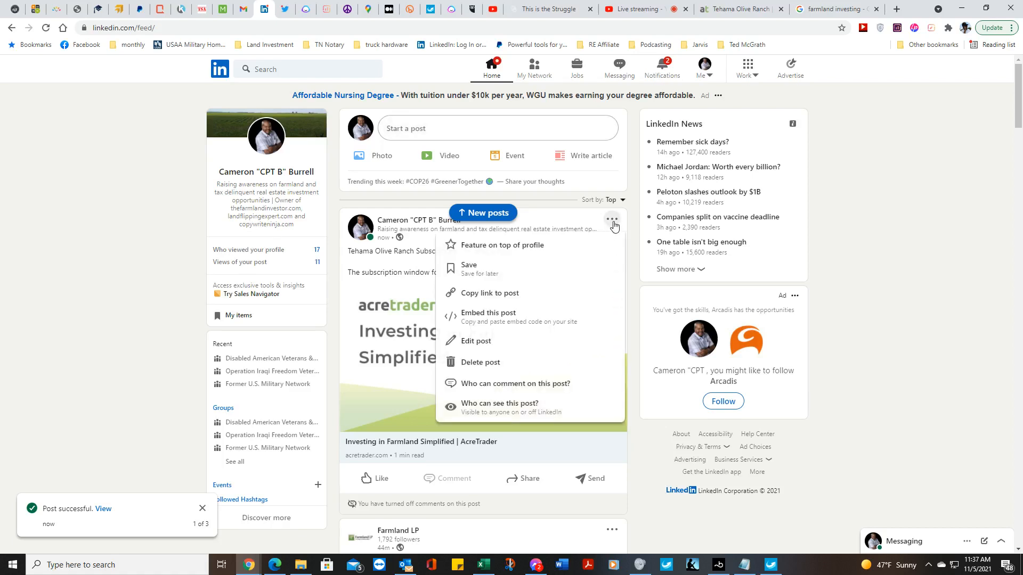
click(512, 293)
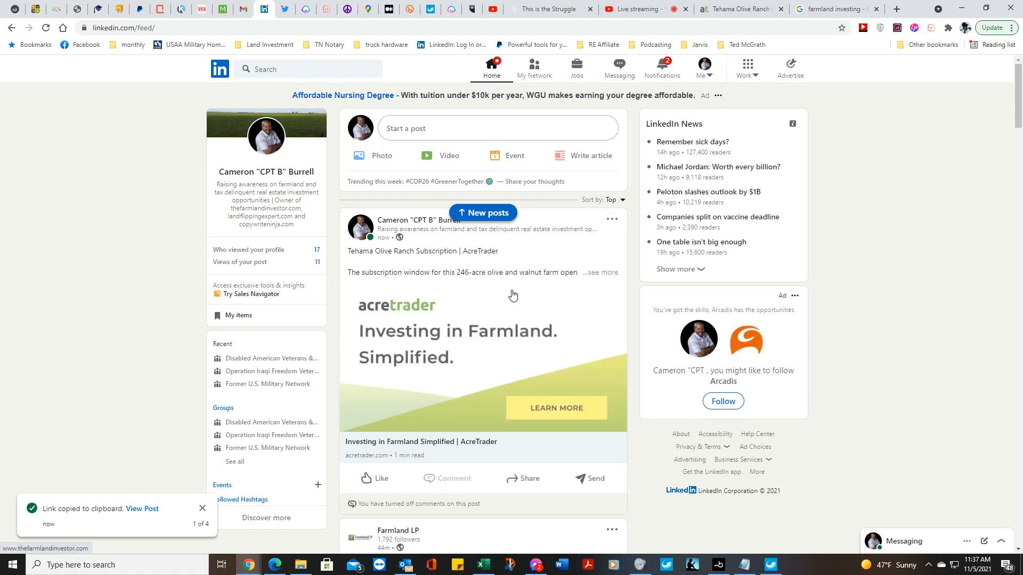
click(914, 31)
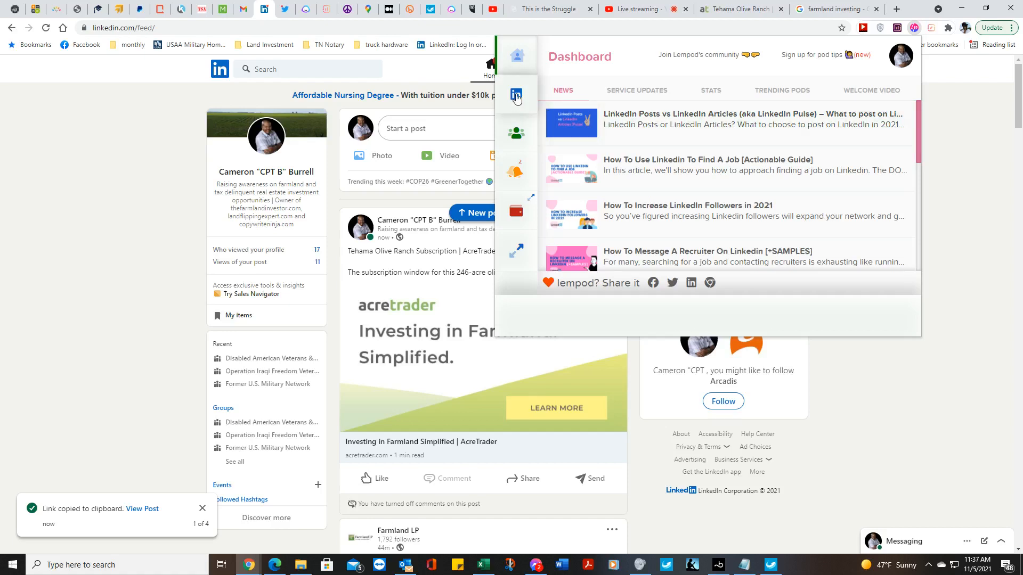
click(516, 95)
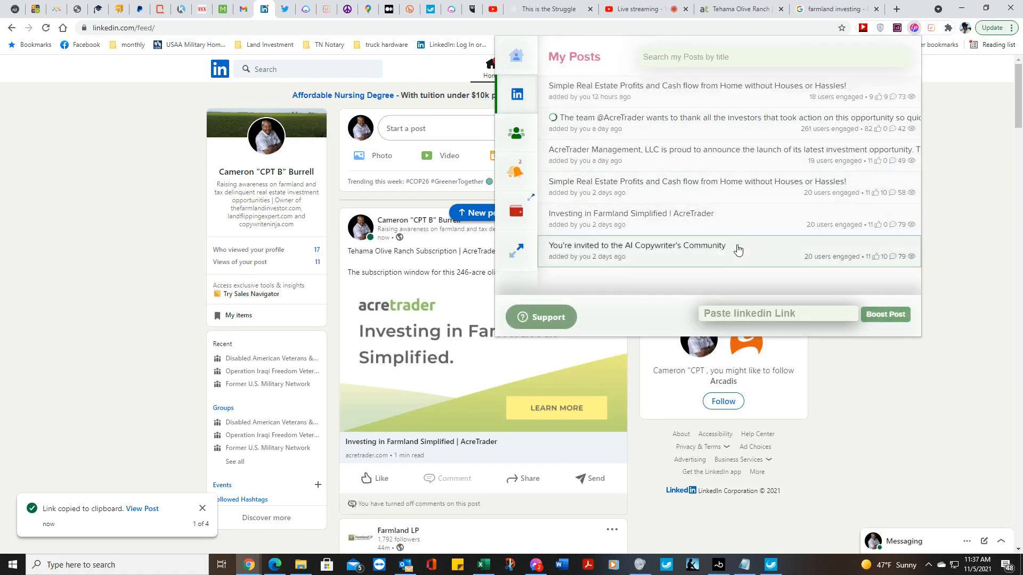
mouse_move(746, 260)
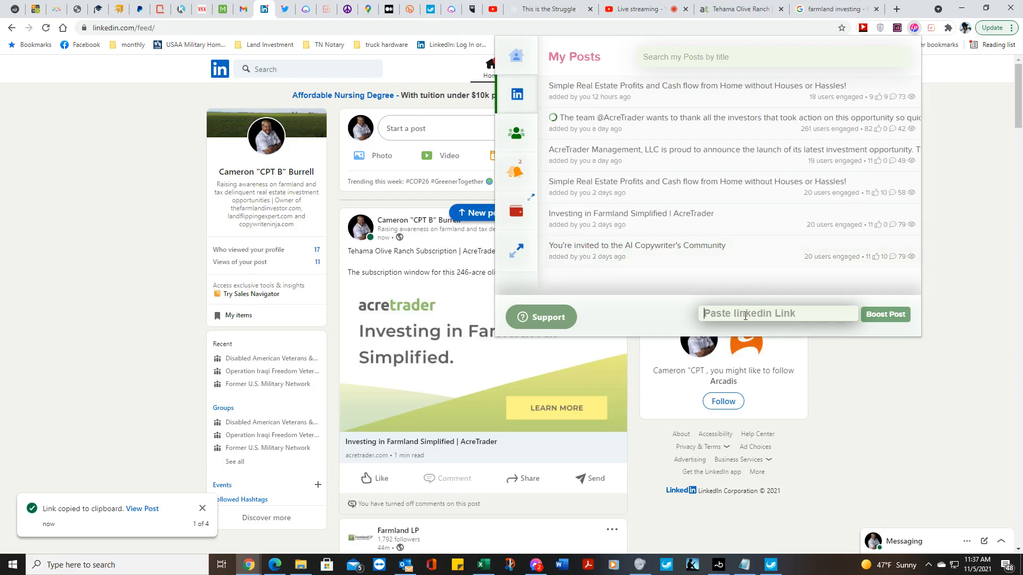
right_click(745, 315)
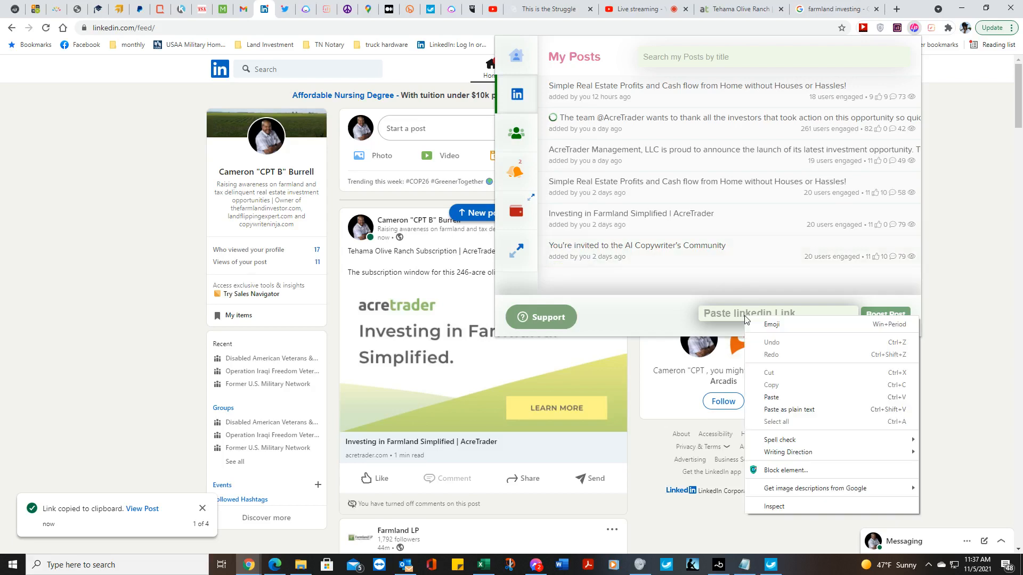
click(783, 397)
key(Return)
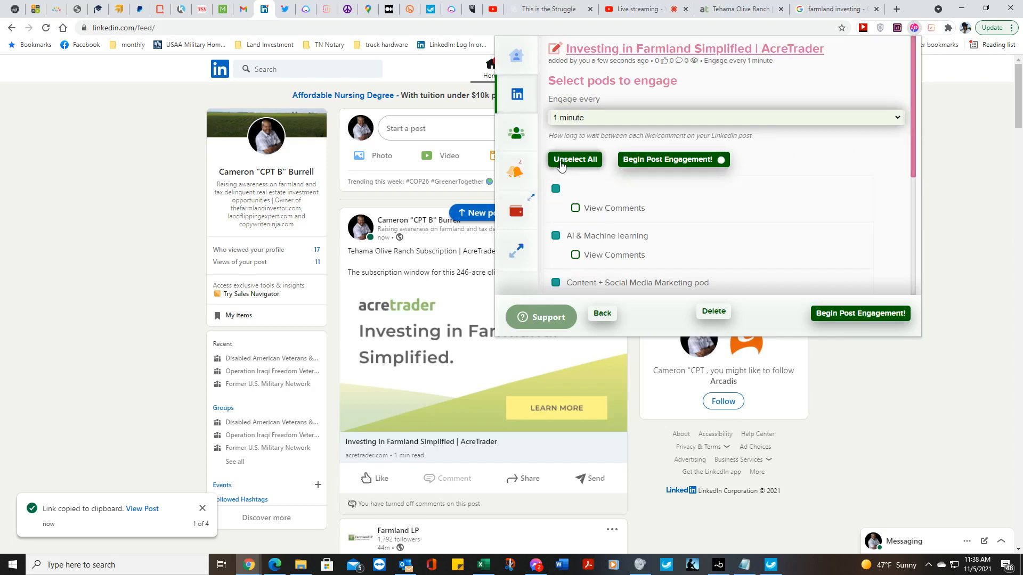
- Deselect all engagement pods and set the engagement interval to 1 hour
click(575, 159)
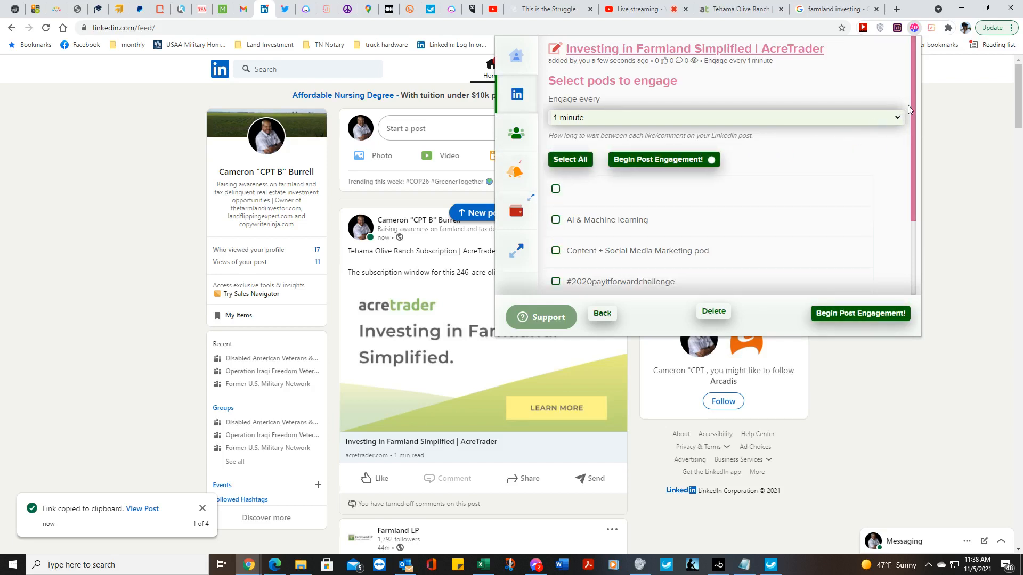
click(877, 120)
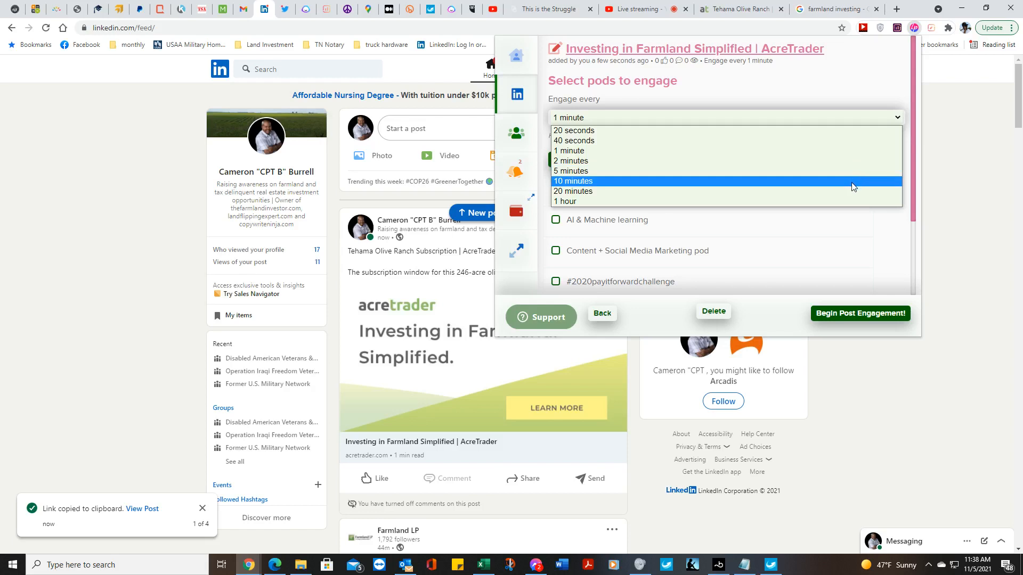
click(877, 200)
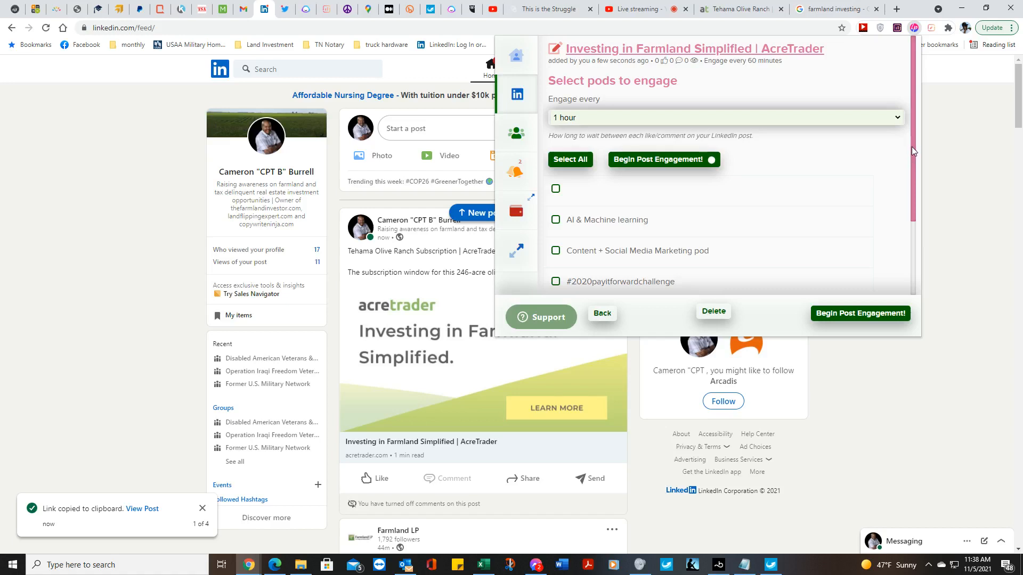
- Select only the #1 Private Equity/Portfolio Company Leadership Pod, begin and confirm the post engagement, and close lempod
drag(912, 146, 907, 235)
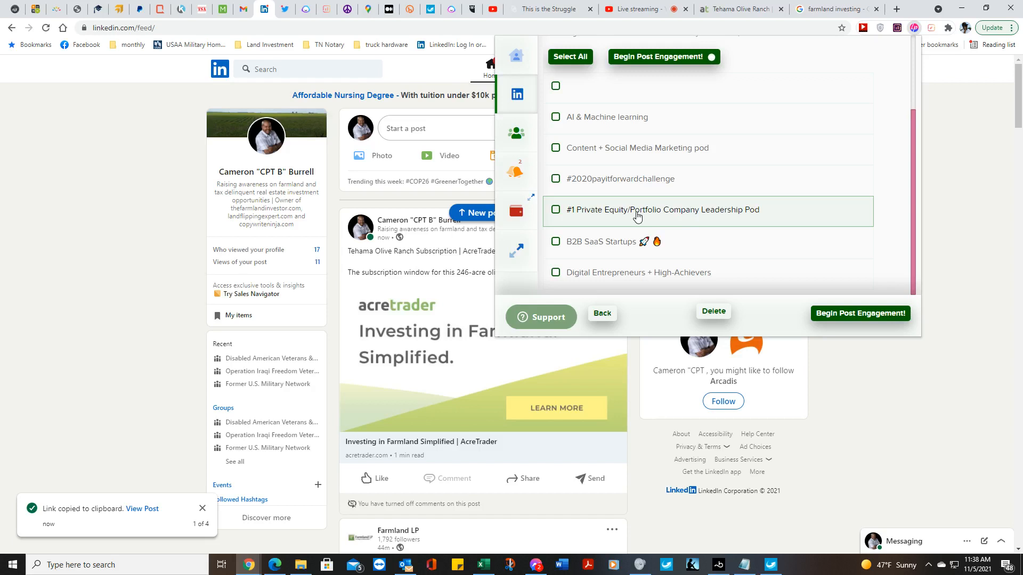
click(641, 213)
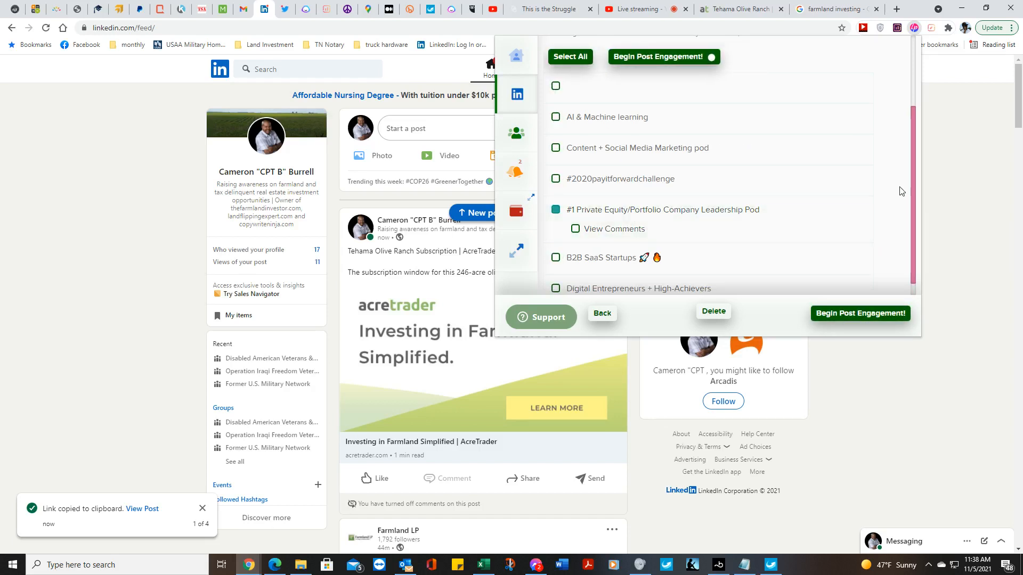
scroll(910, 171, down, 1)
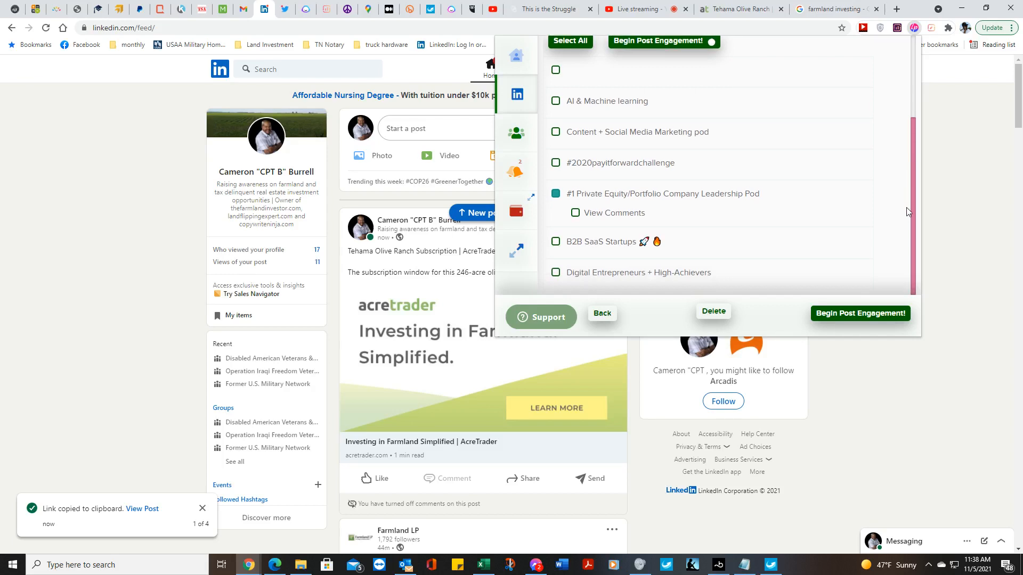
mouse_move(909, 215)
mouse_down()
mouse_move(911, 81)
mouse_move(907, 223)
mouse_up()
drag(915, 169, 908, 196)
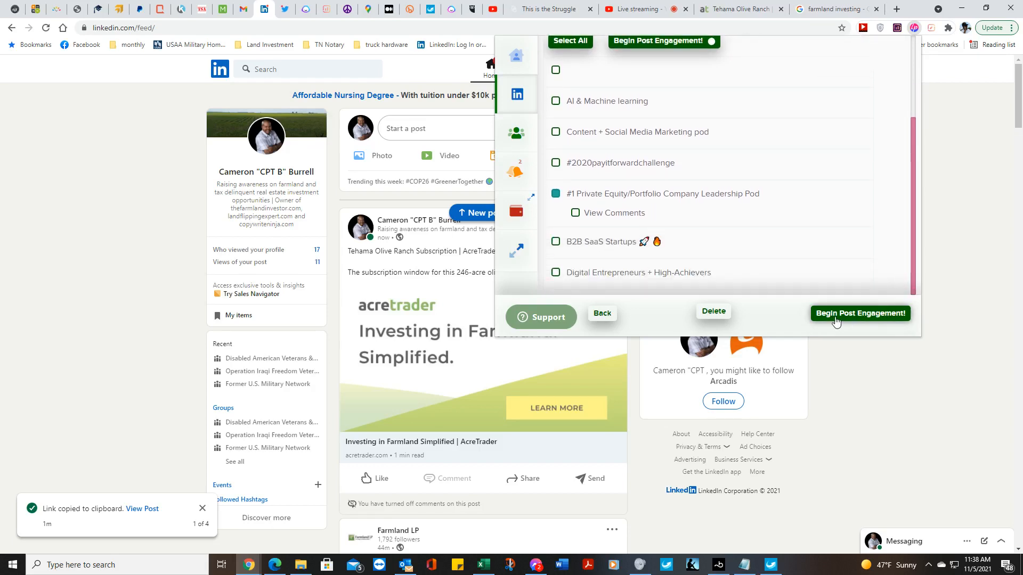
click(835, 319)
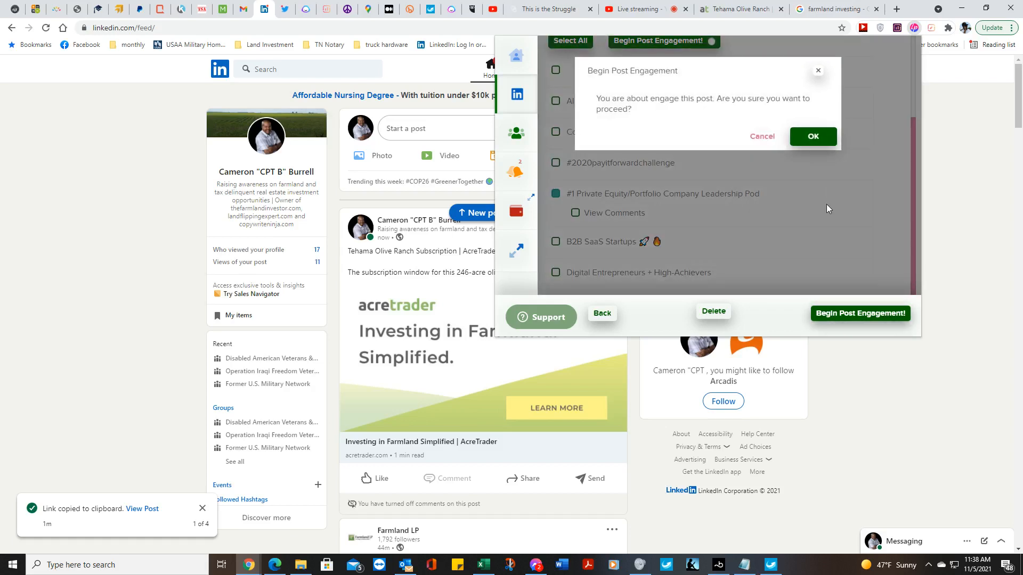
click(812, 137)
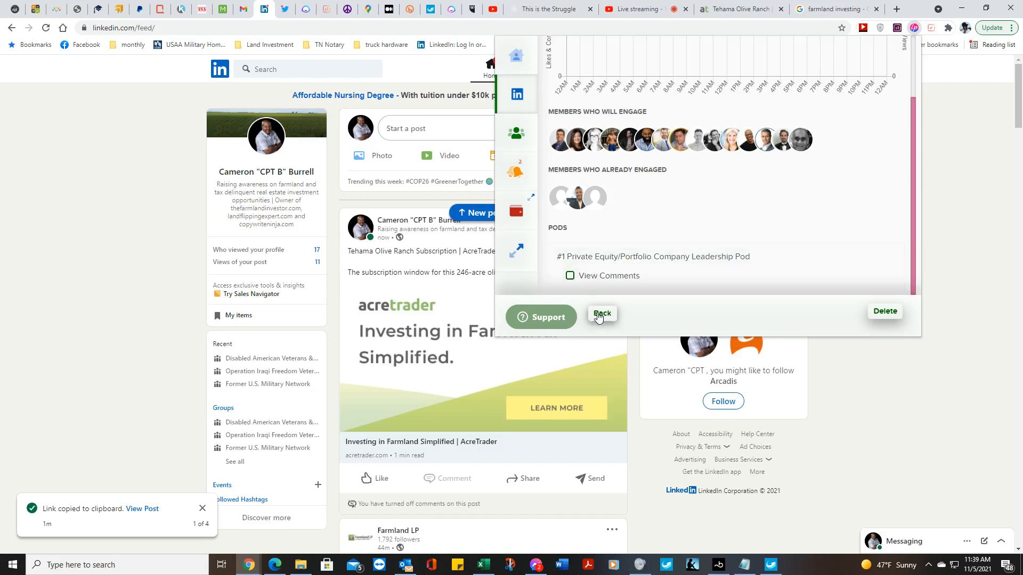
click(601, 314)
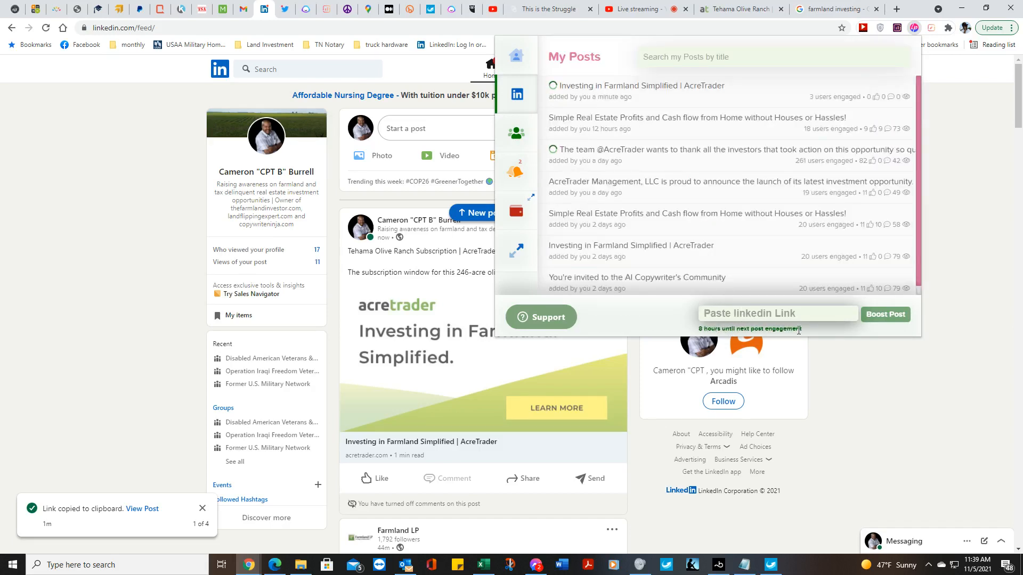
click(923, 363)
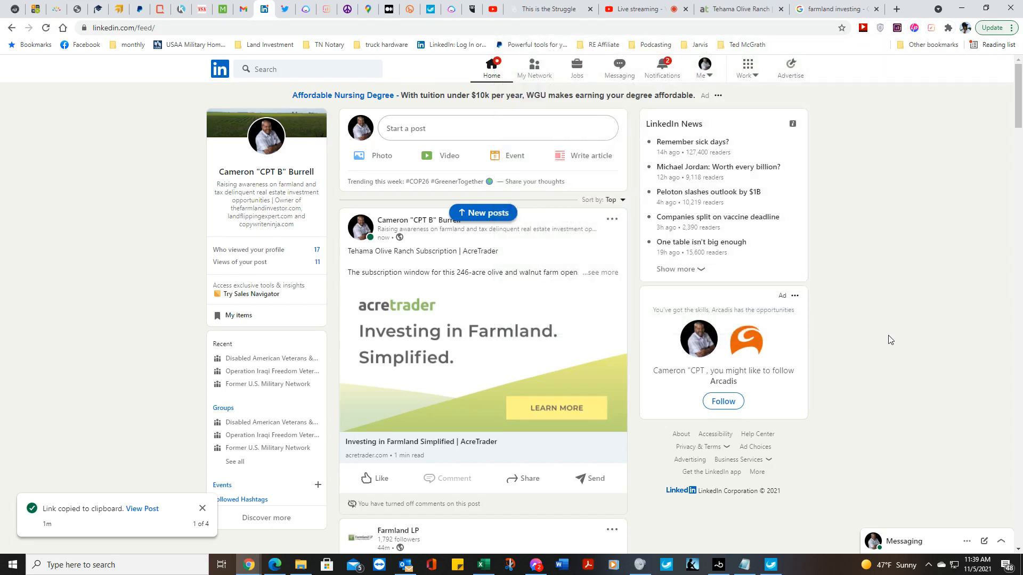
- Open the profile's activity filtered to posts, reload it, and expand the full text of the Tehama Olive Ranch post to check it
click(704, 74)
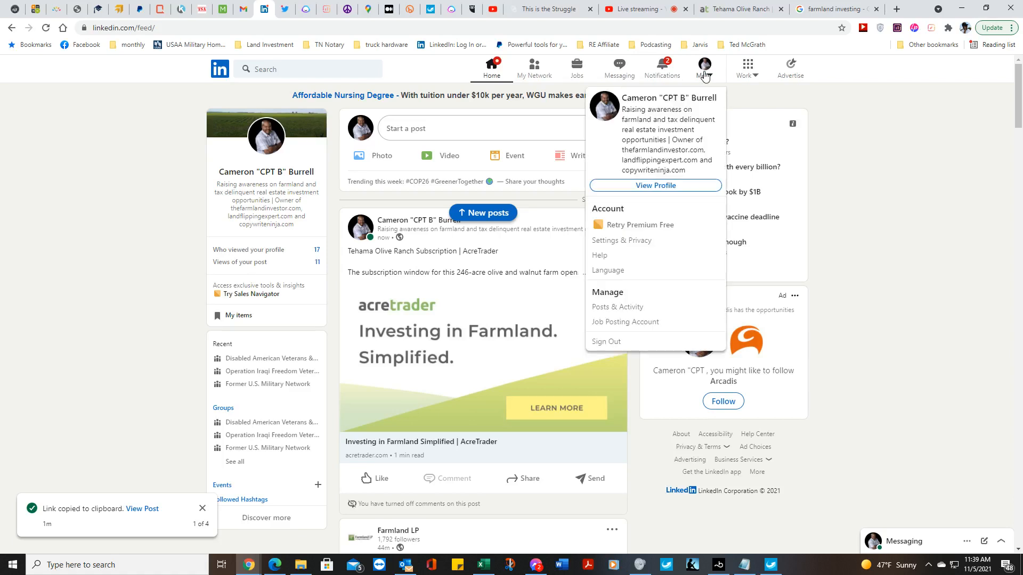
click(620, 306)
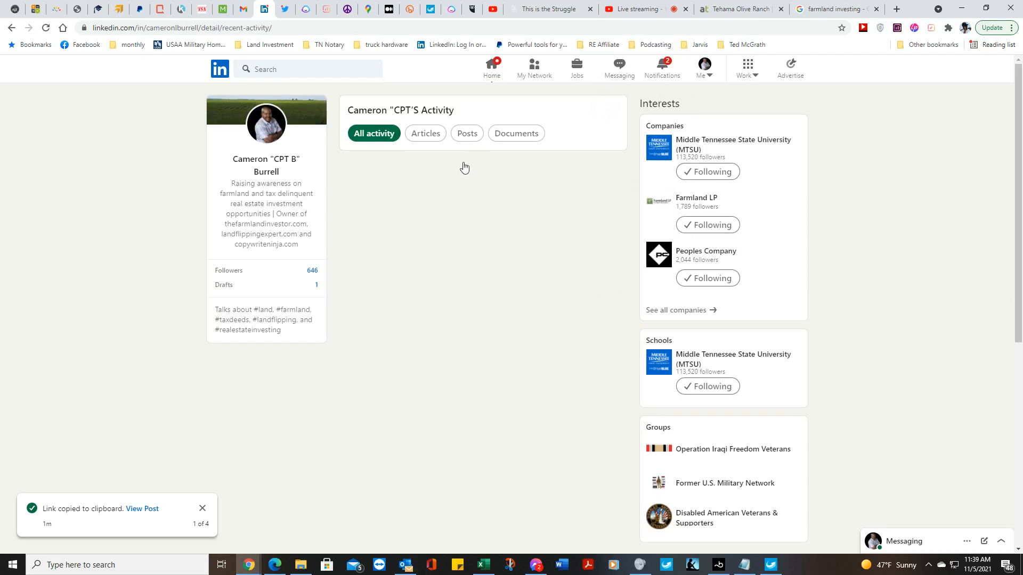
click(465, 136)
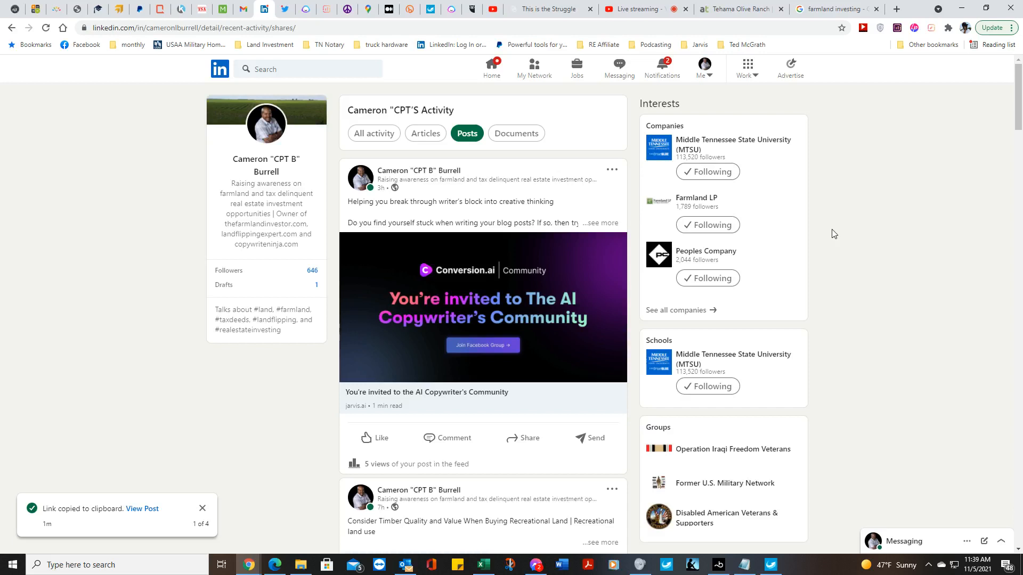
click(643, 11)
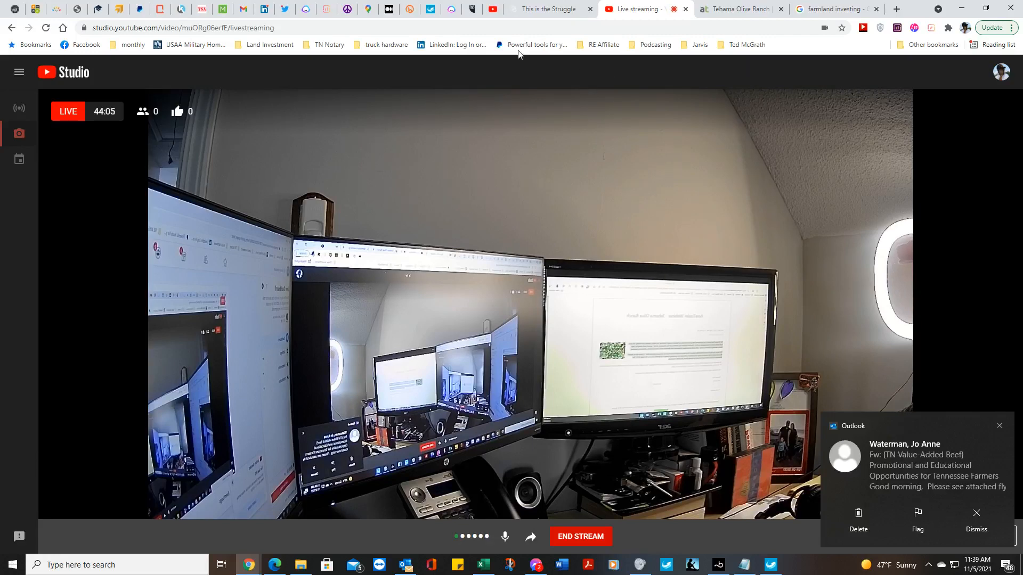
click(265, 10)
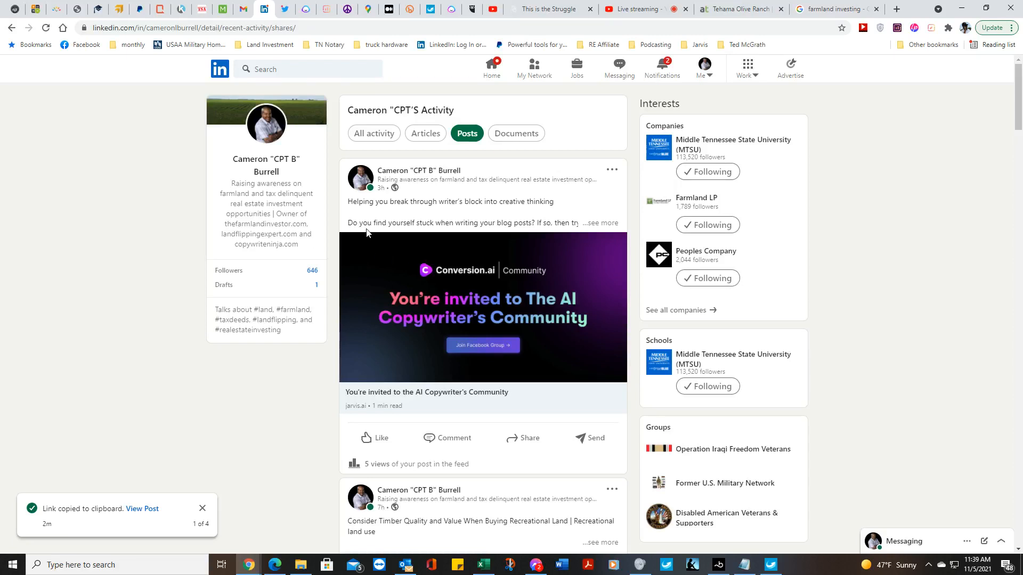
click(46, 31)
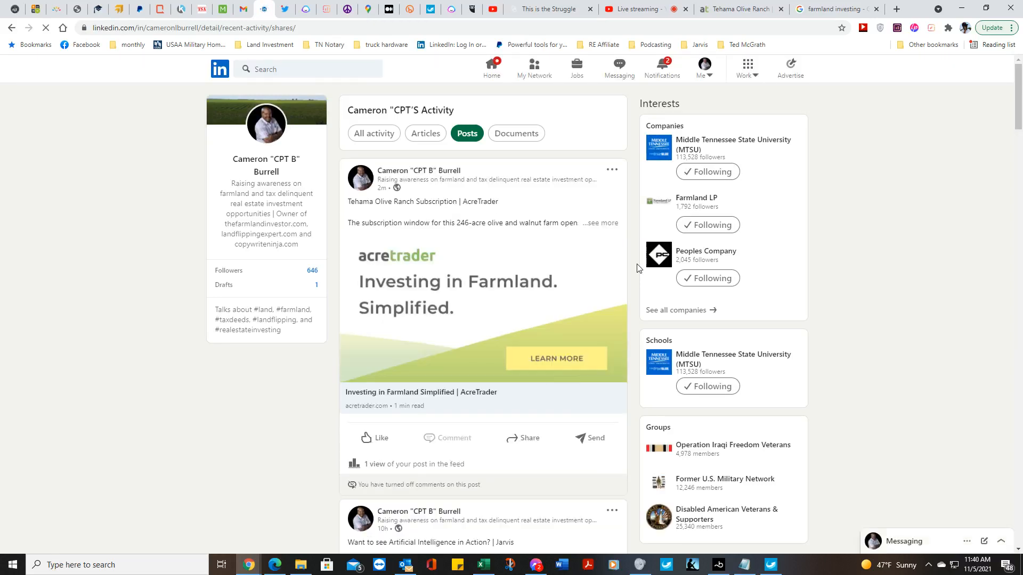
click(608, 224)
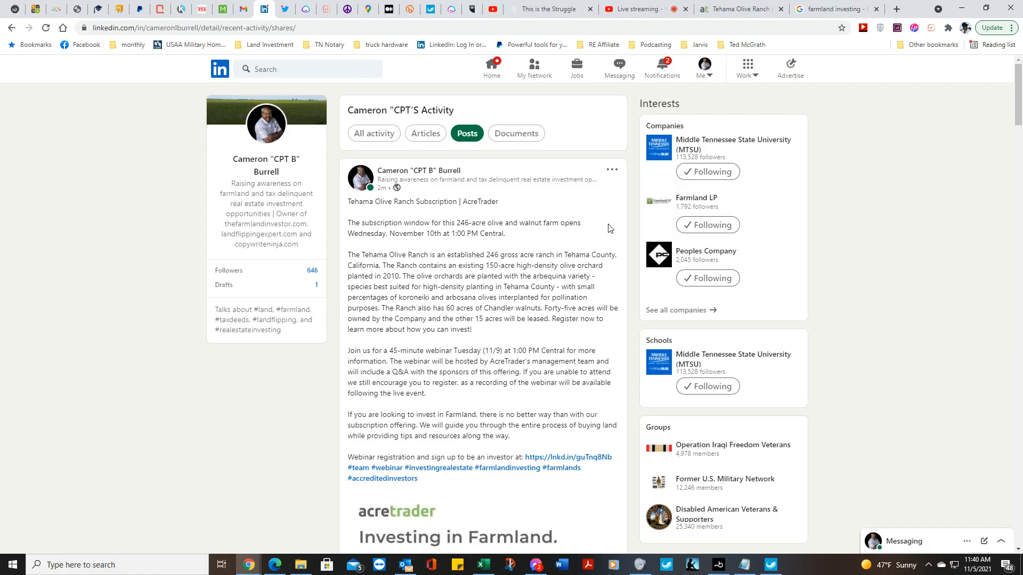
- Test the webinar registration link in the published Tehama Olive Ranch post and close the page it opens
scroll(610, 228, down, 2)
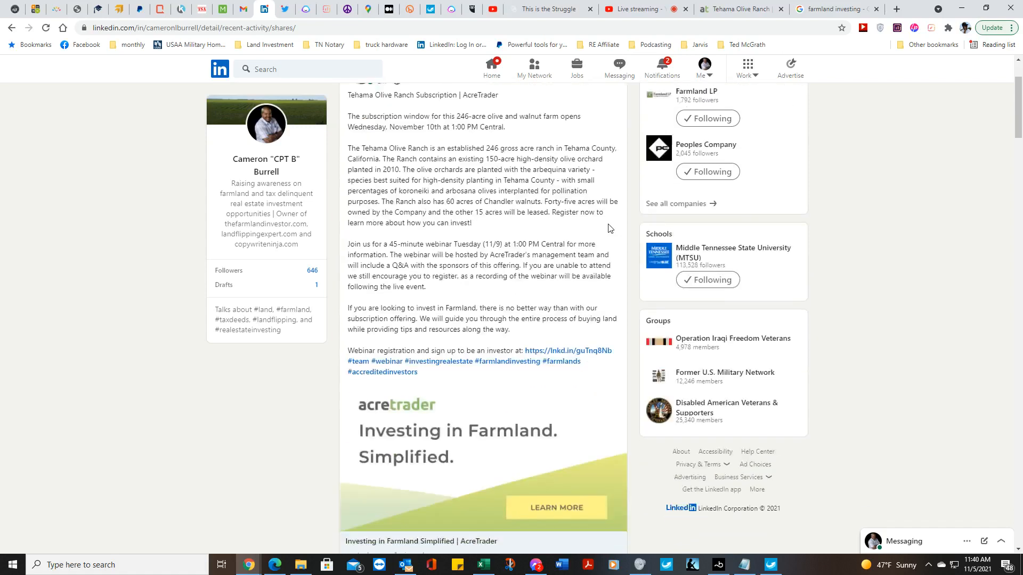
click(595, 351)
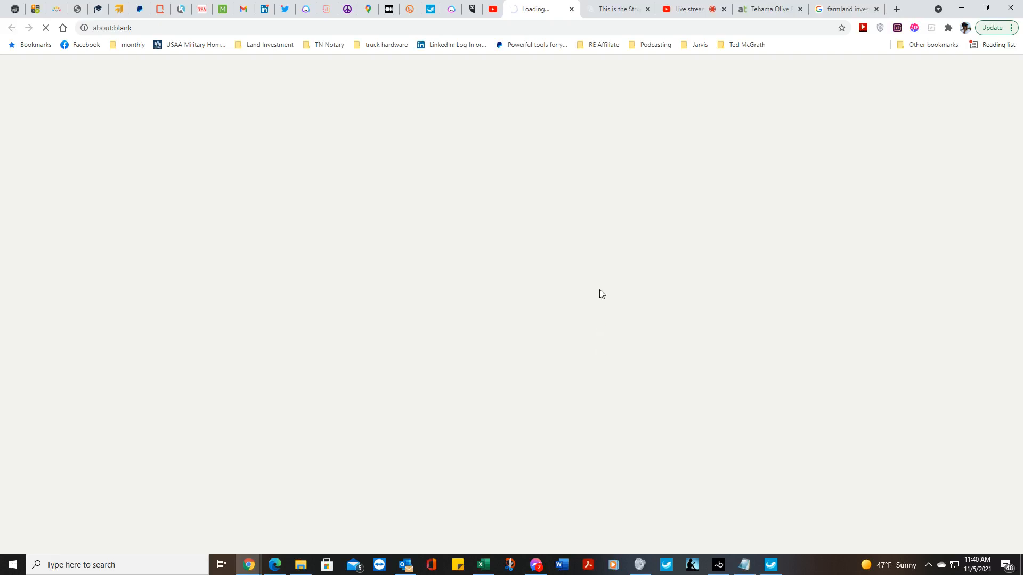
click(572, 9)
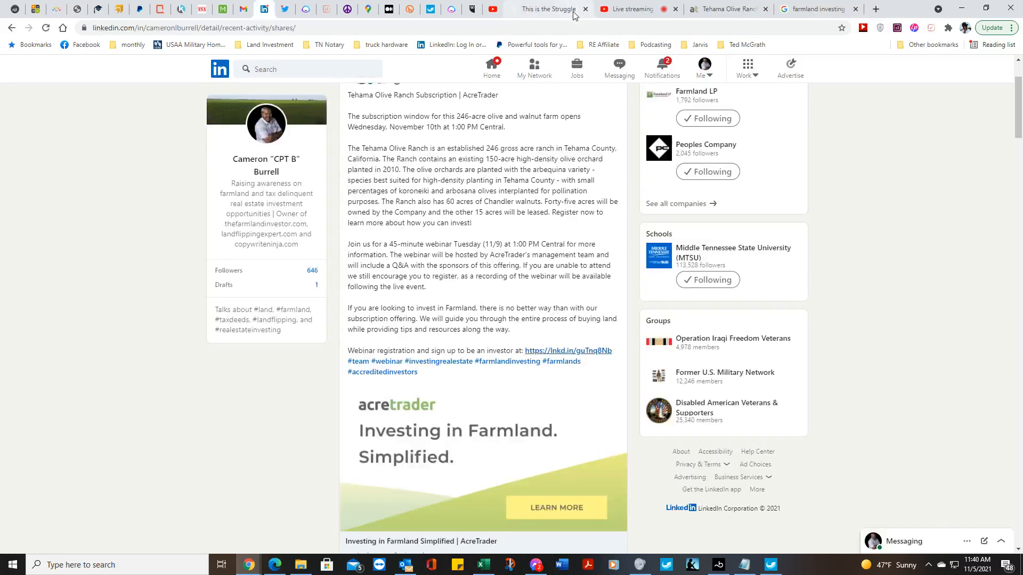
- Open the Tehama Olive Ranch post for editing, and copy the short link bit.ly/2Zzz7LN for Investing in Farmland Simplified from Bitly
scroll(590, 235, up, 2)
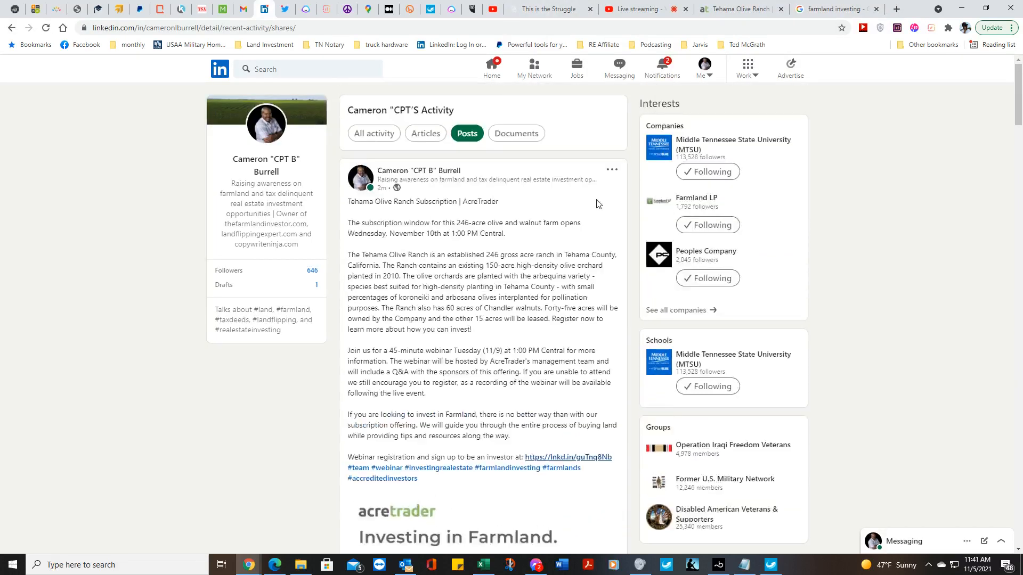
click(609, 174)
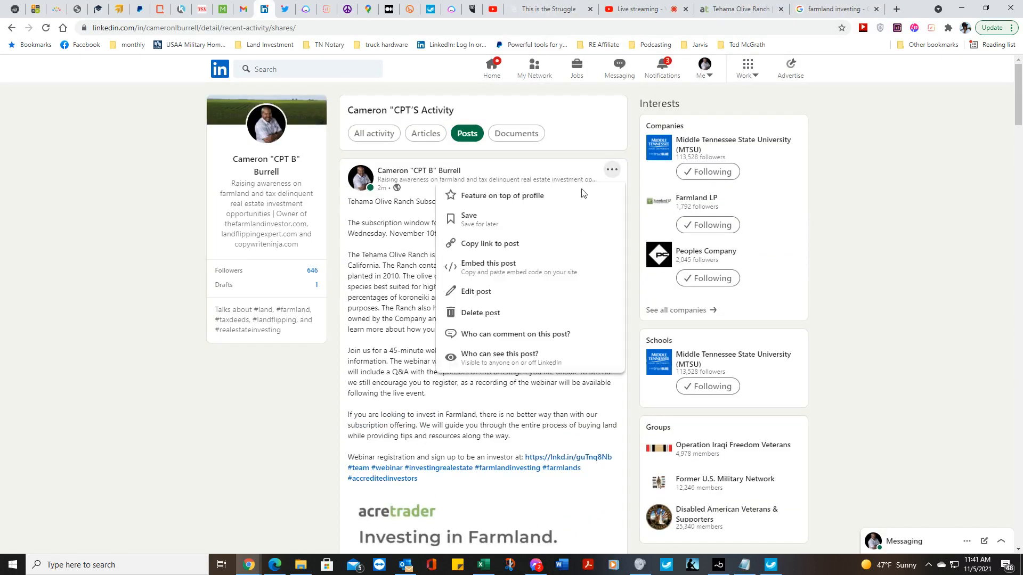
click(489, 291)
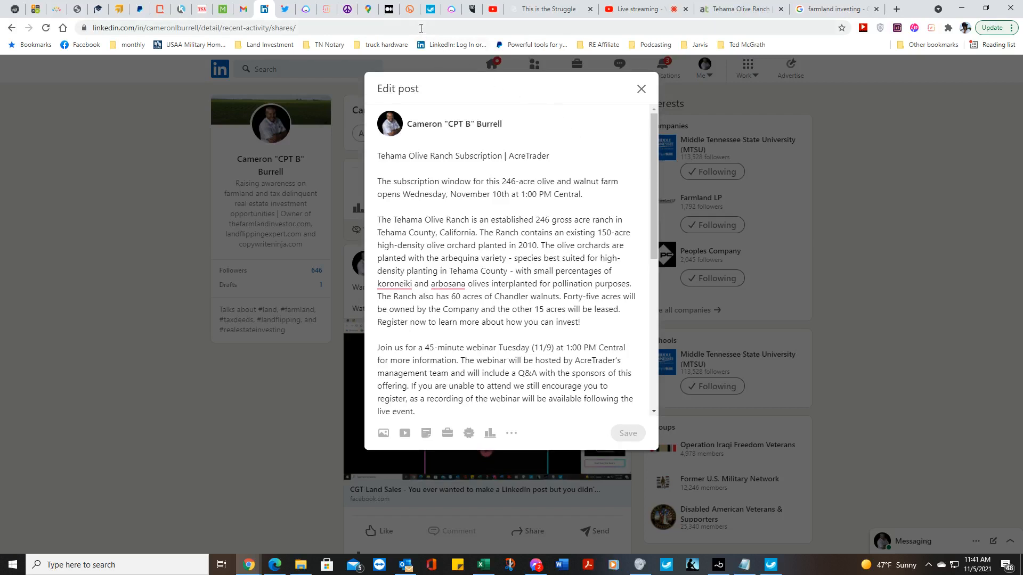
click(411, 9)
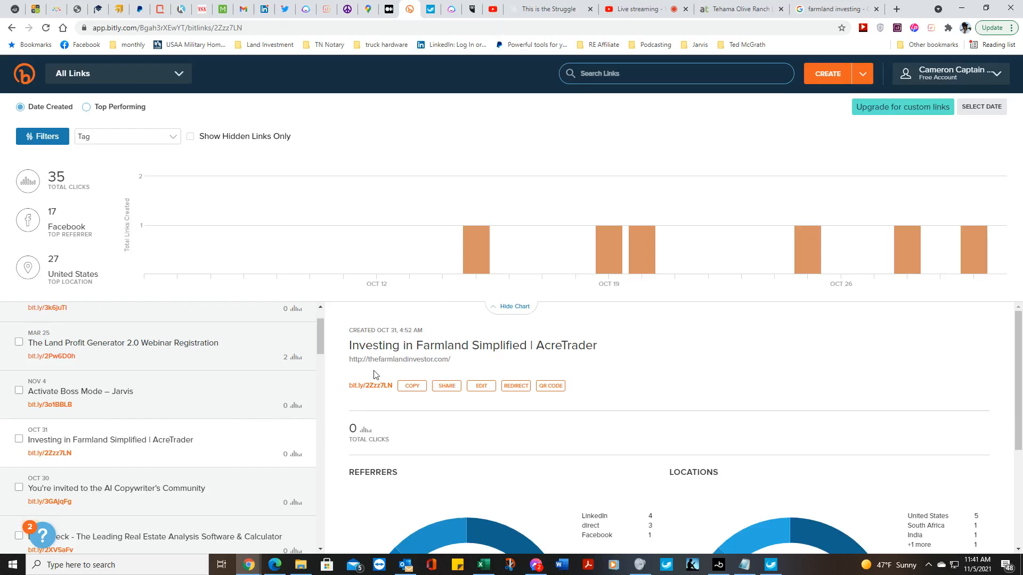
click(412, 389)
click(266, 10)
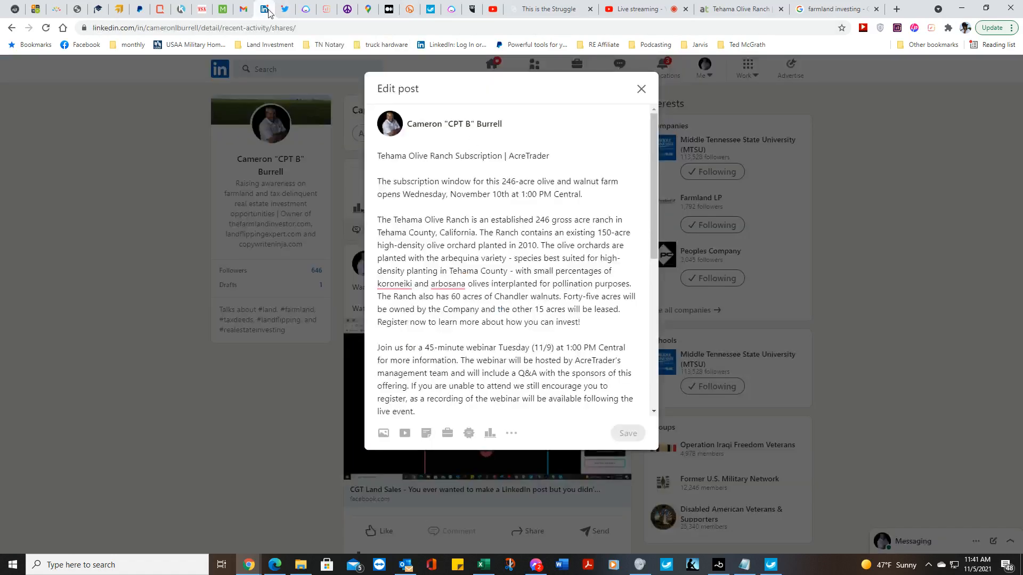
scroll(521, 335, down, 5)
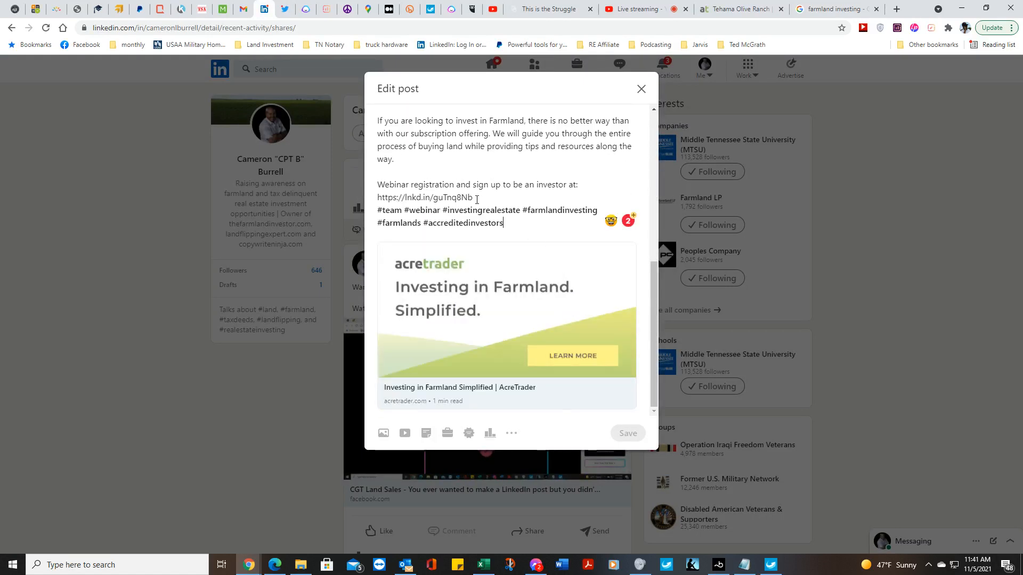
drag(476, 199, 377, 203)
right_click(379, 201)
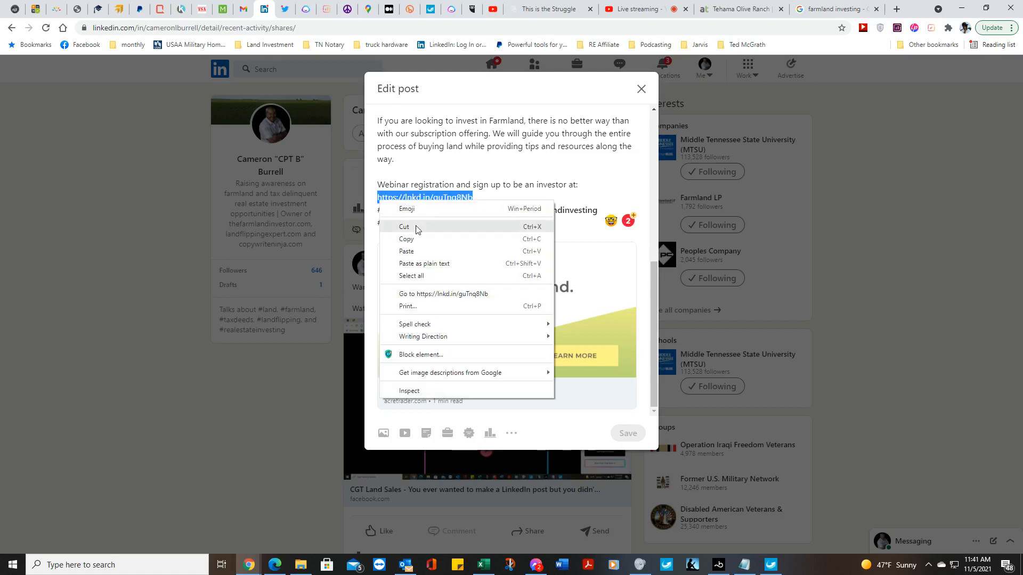
click(420, 251)
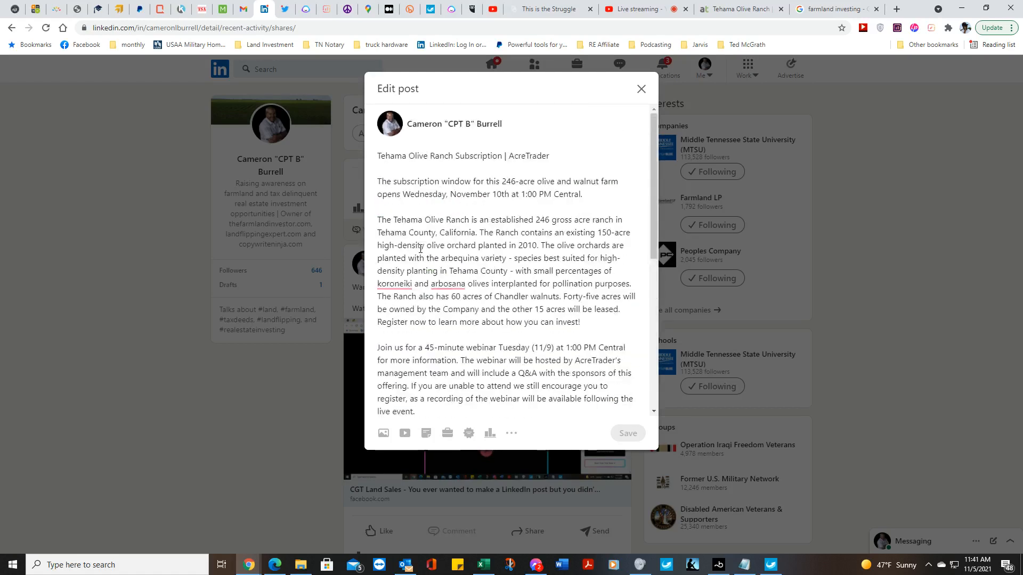
scroll(475, 240, down, 3)
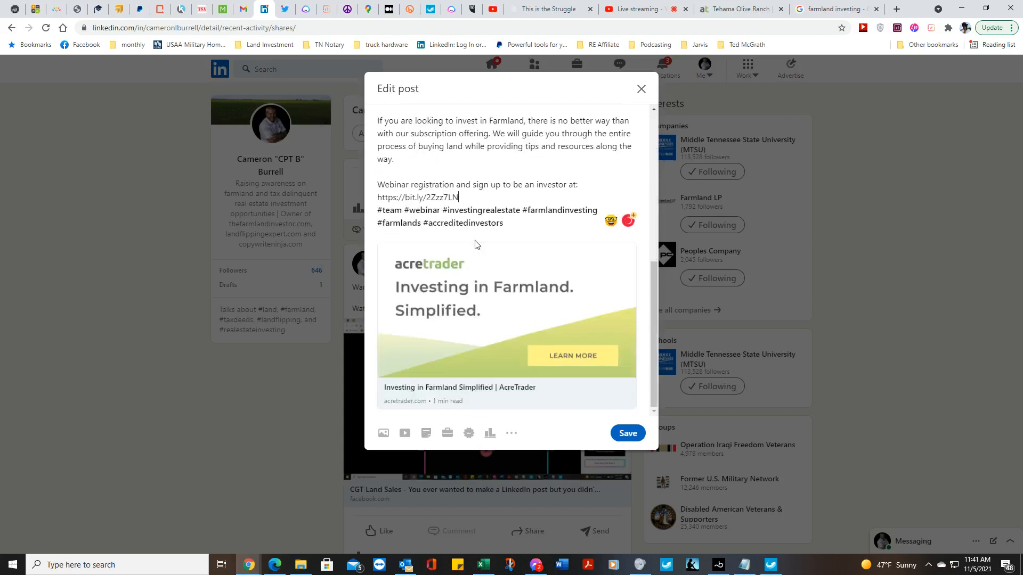
click(623, 433)
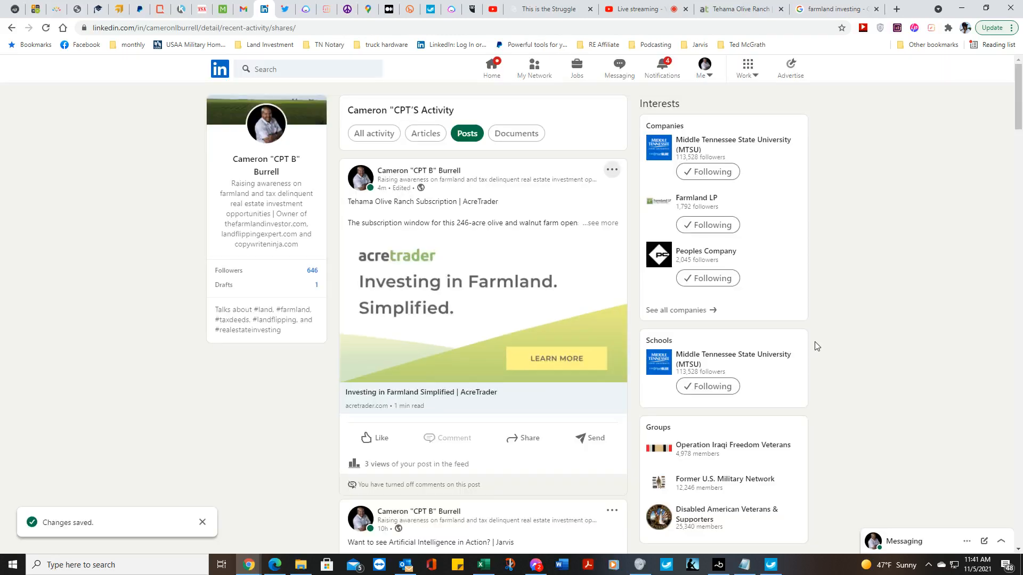
- Reload the activity page, expand the edited post, and test its bit.ly link, closing the AcreTrader page after checking it
click(47, 32)
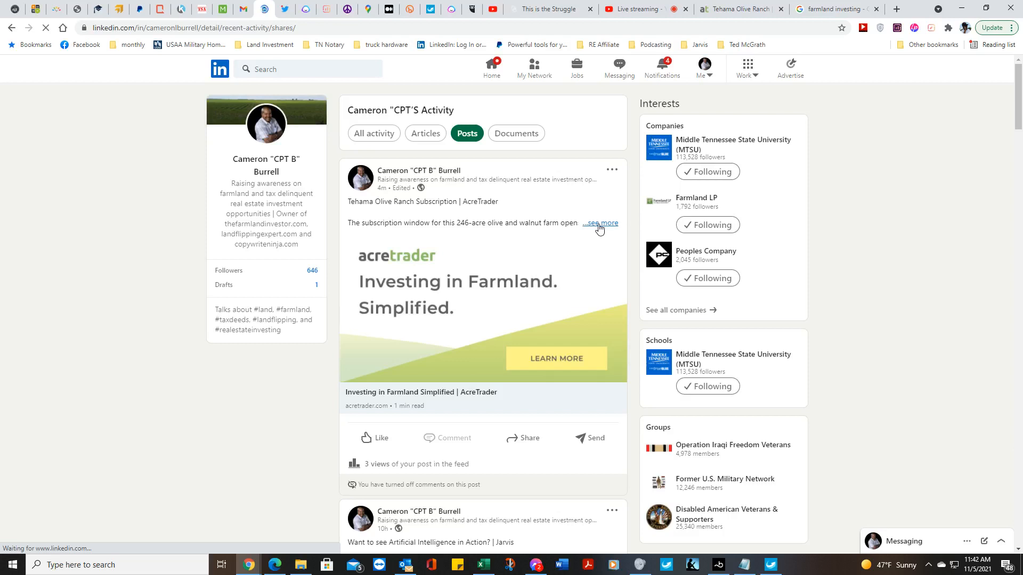
click(603, 225)
scroll(600, 250, down, 2)
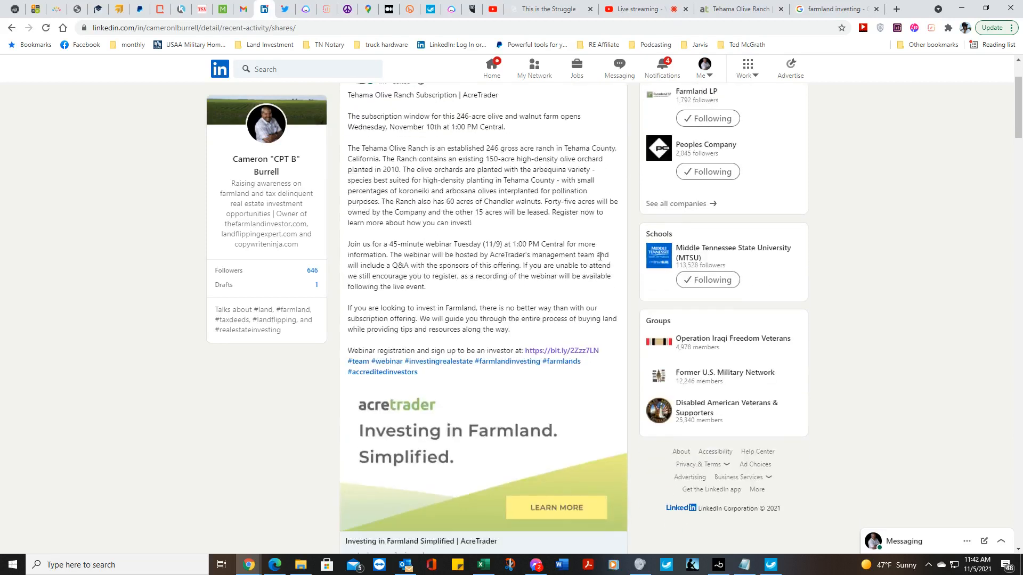
click(566, 352)
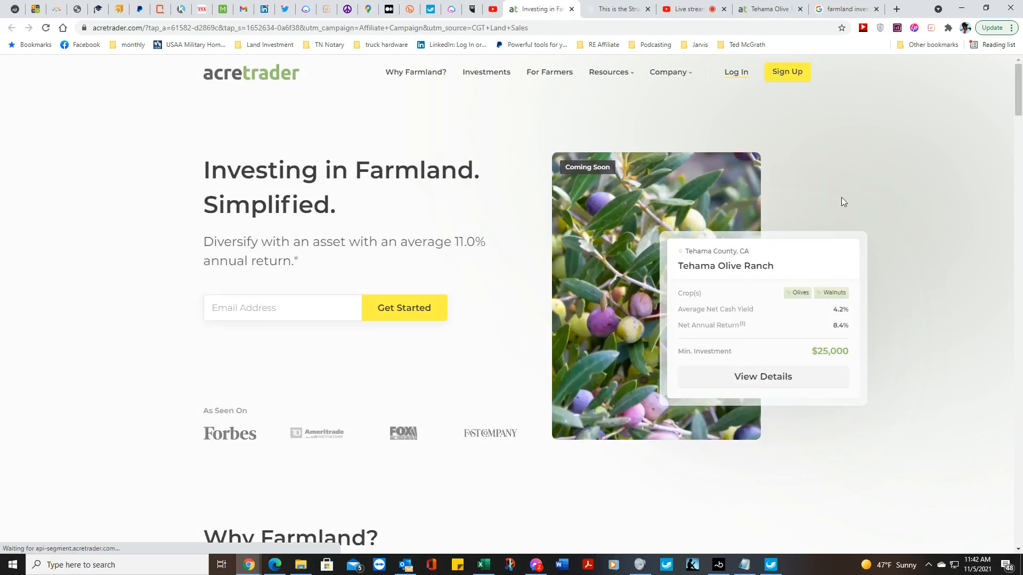
click(571, 10)
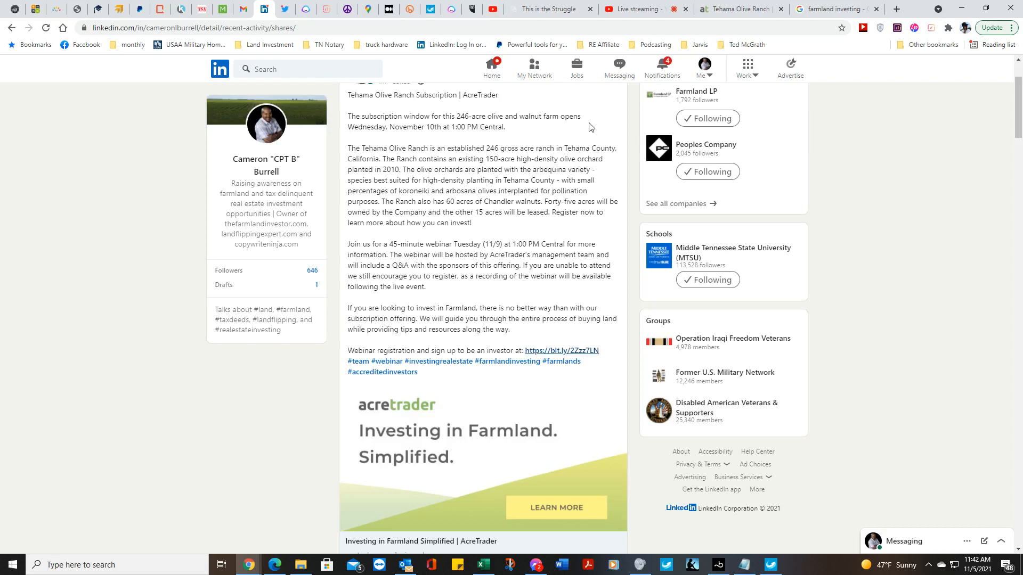
scroll(560, 366, up, 1)
scroll(561, 366, up, 2)
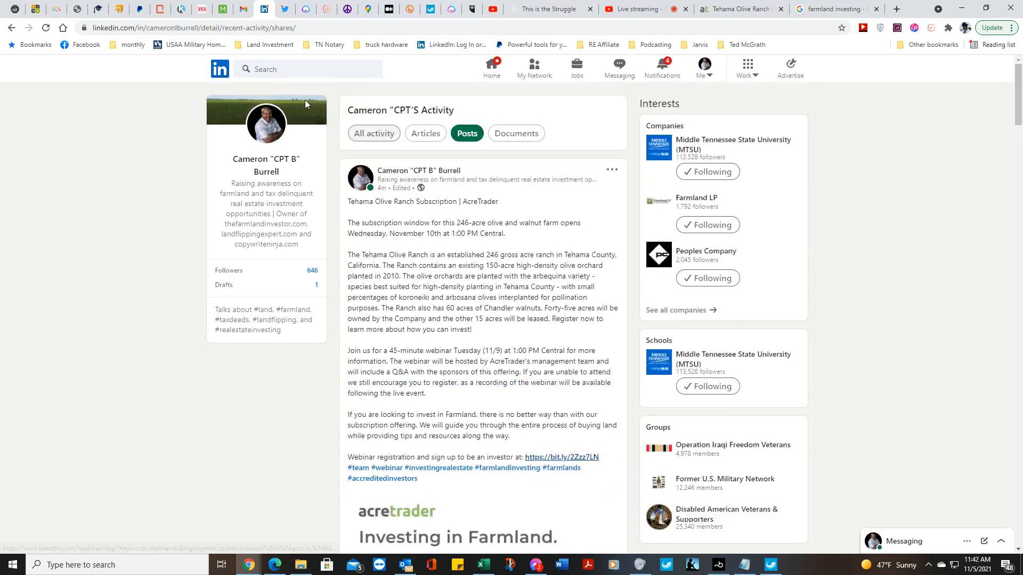
- Switch to Jarvis and look through the full library of copywriting templates
click(306, 9)
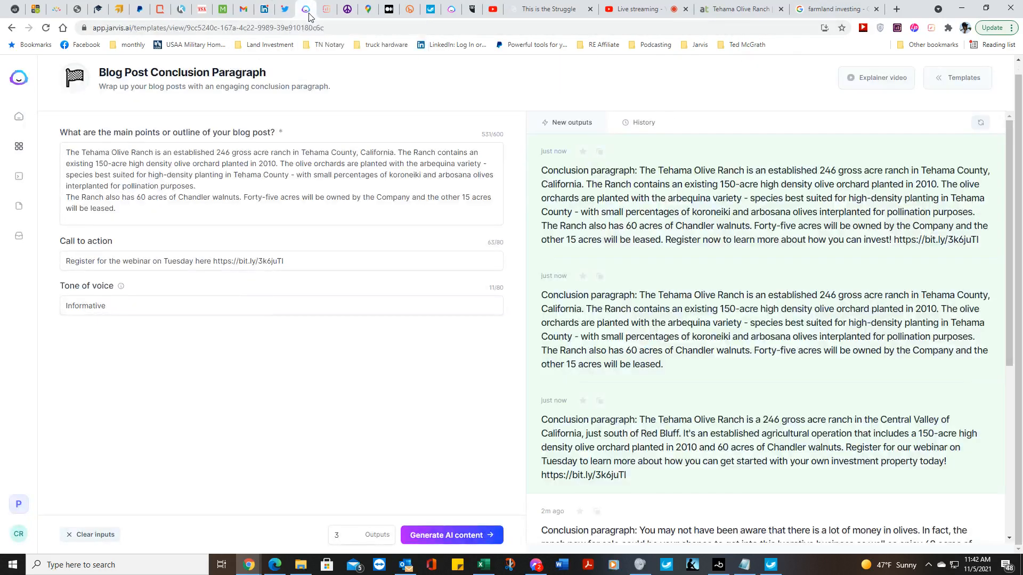
click(29, 154)
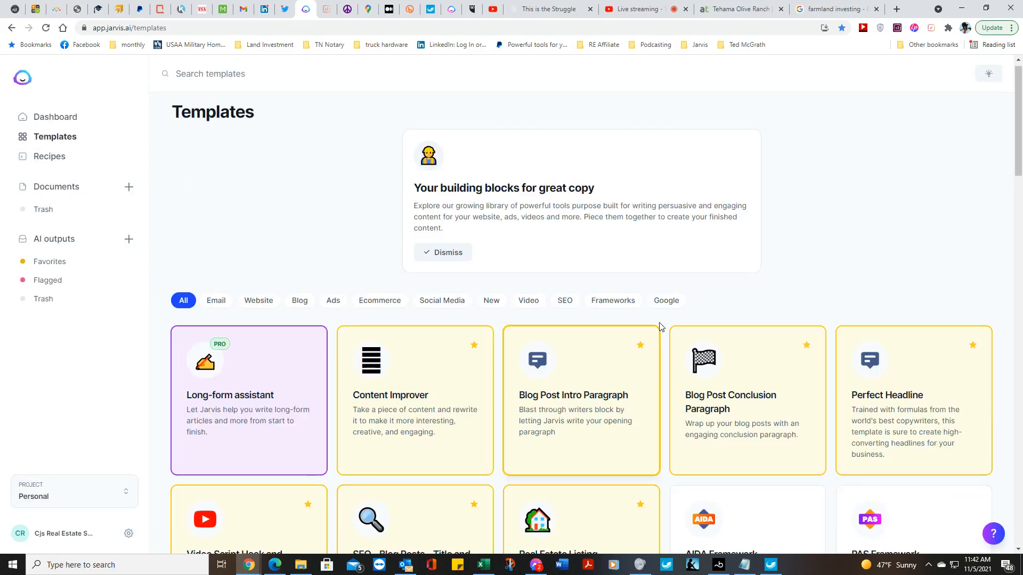
scroll(660, 325, down, 6)
scroll(660, 326, down, 13)
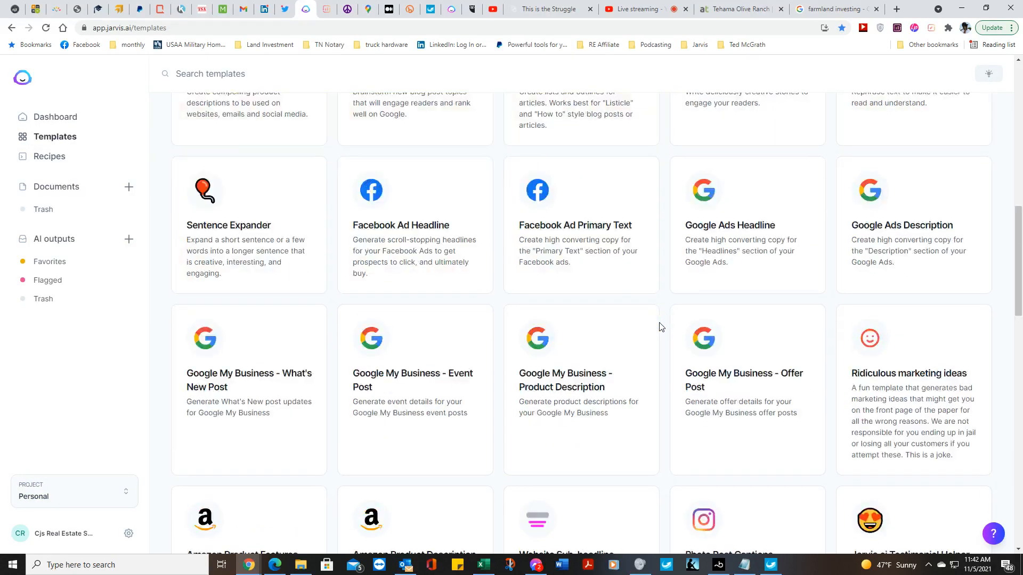
scroll(661, 326, down, 12)
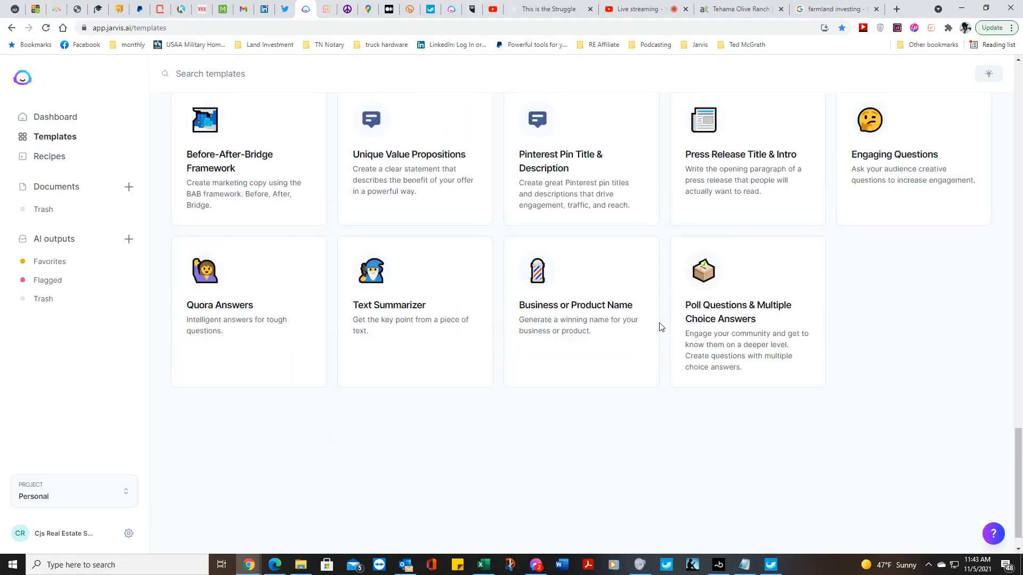
scroll(774, 456, up, 5)
scroll(774, 456, up, 20)
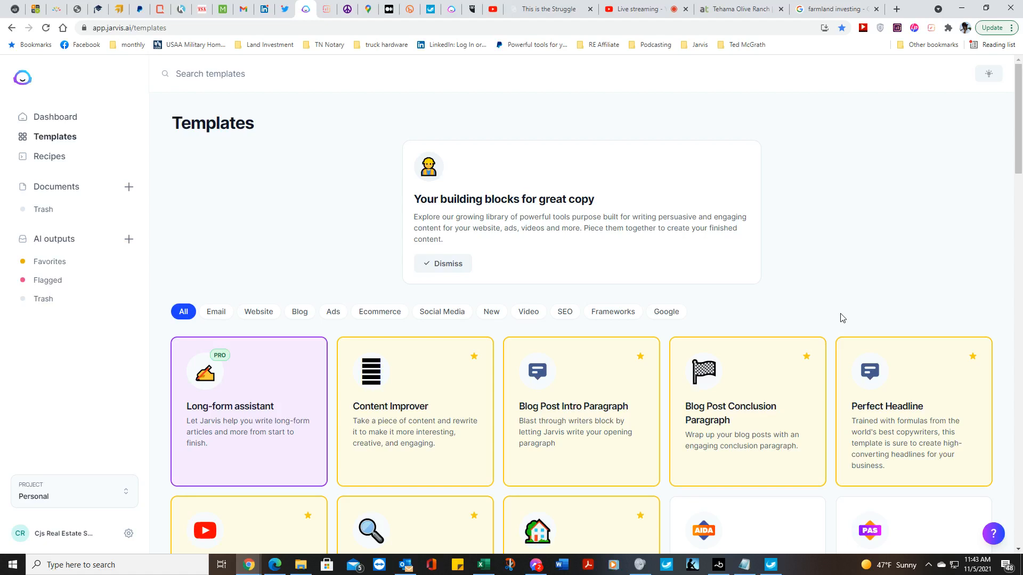
scroll(834, 272, down, 15)
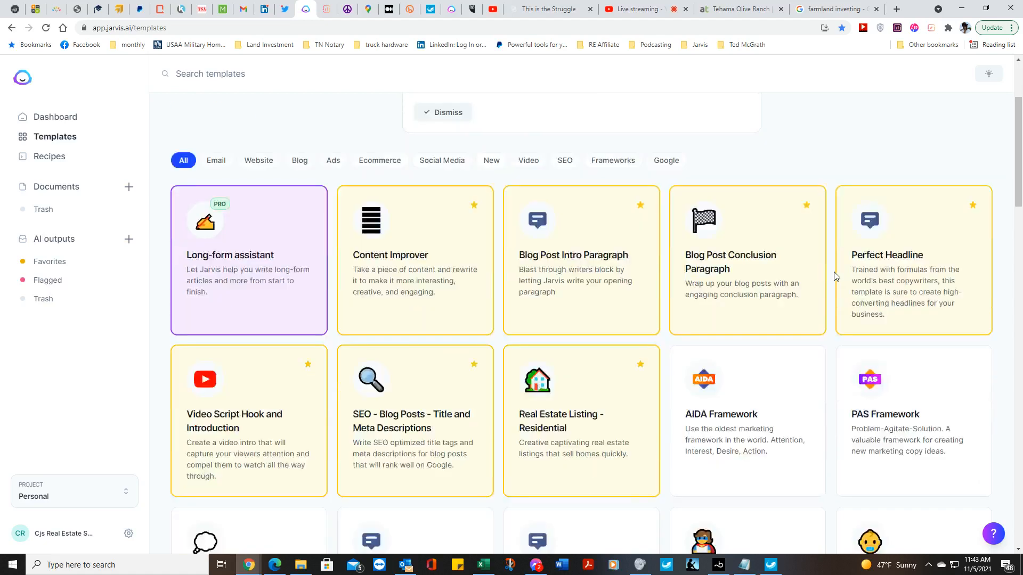
scroll(835, 275, down, 10)
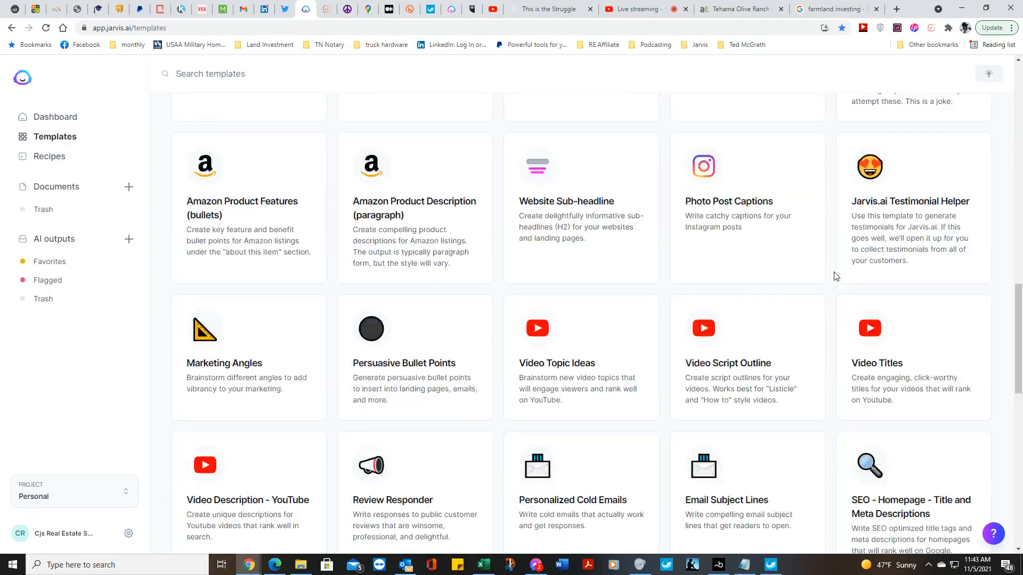
scroll(835, 275, up, 6)
scroll(835, 275, up, 15)
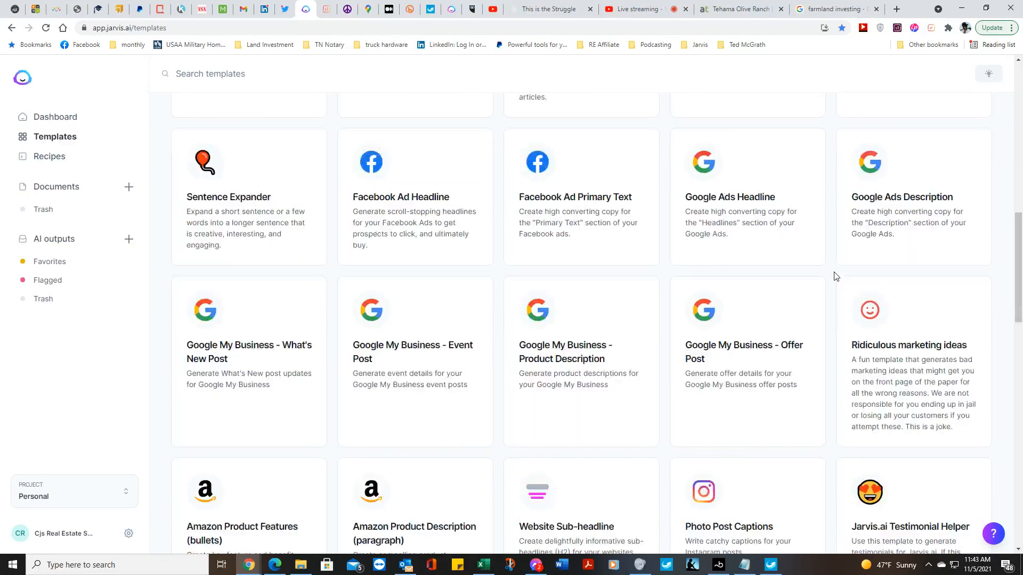